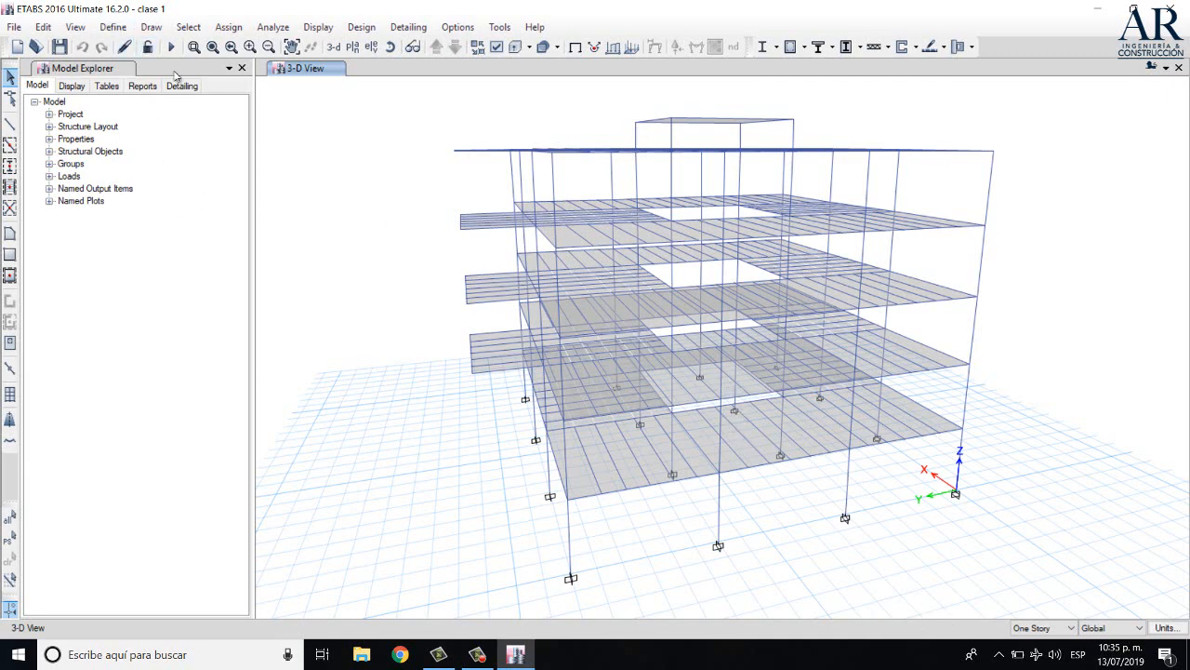
Rename the wall section property Wall1 as "muro 25 cm concr"
{"action": "left_click", "coordinate": [116, 28]}
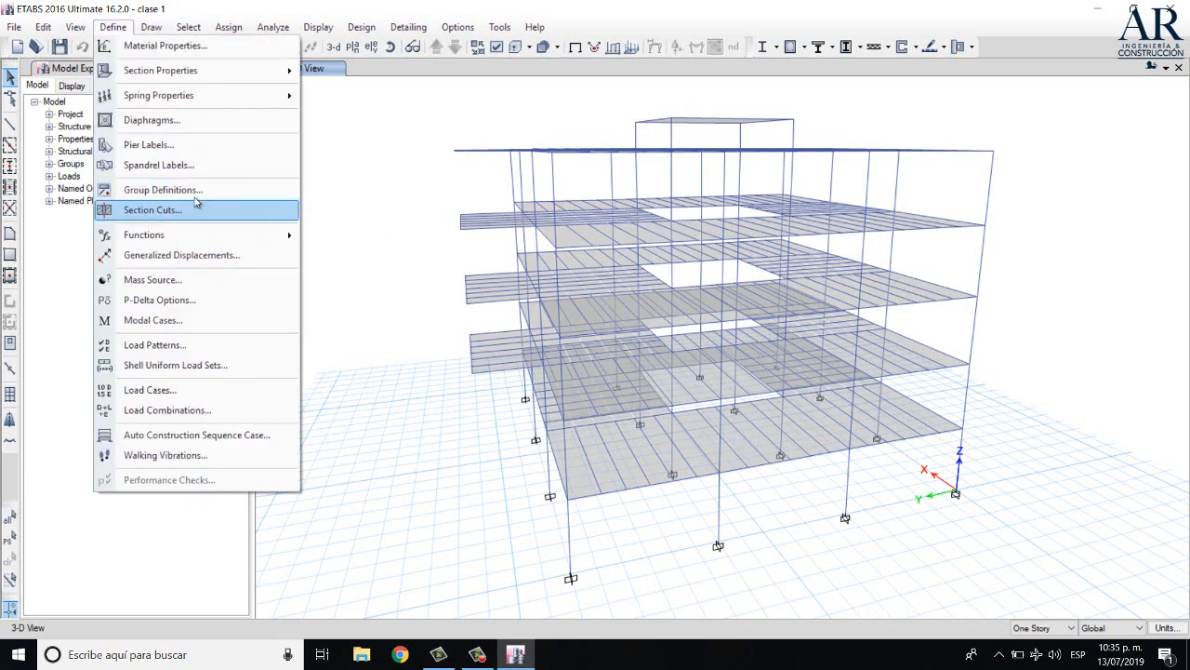
{"action": "mouse_move", "coordinate": [240, 72]}
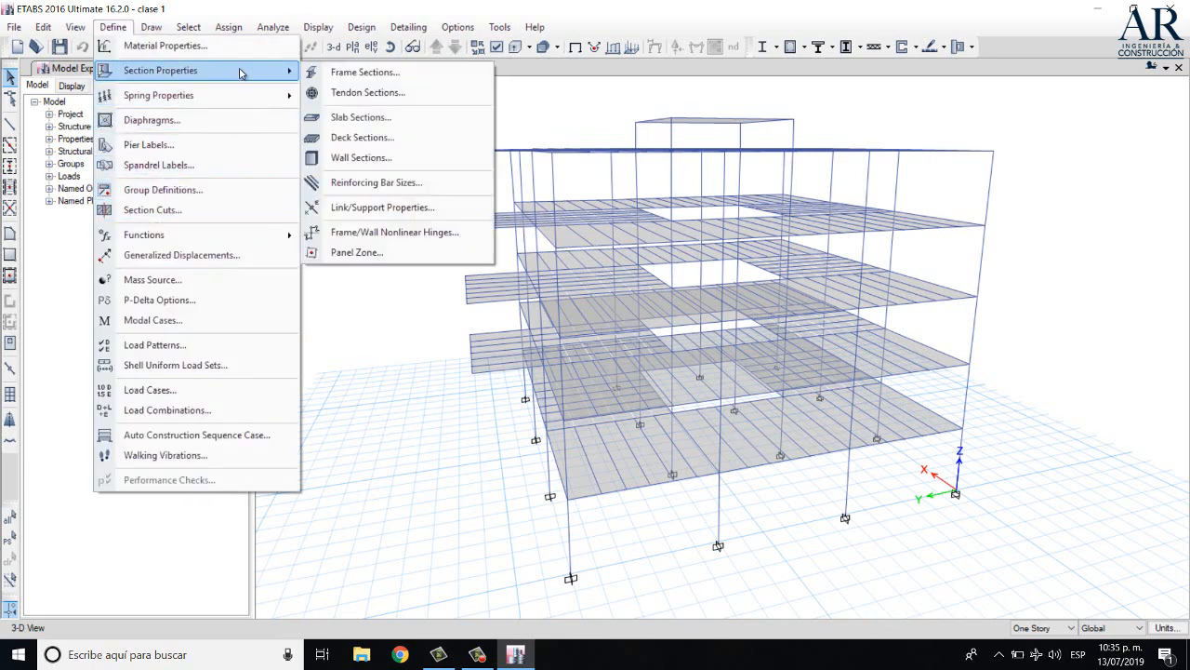
{"action": "left_click", "coordinate": [359, 157]}
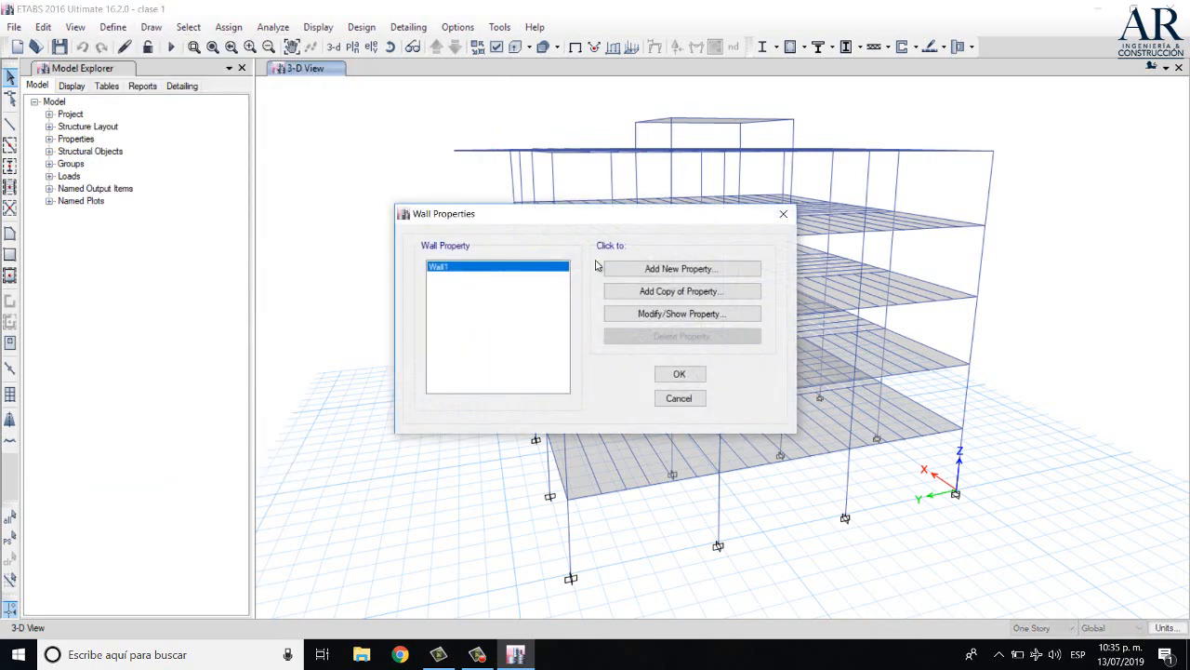
{"action": "left_click", "coordinate": [640, 314]}
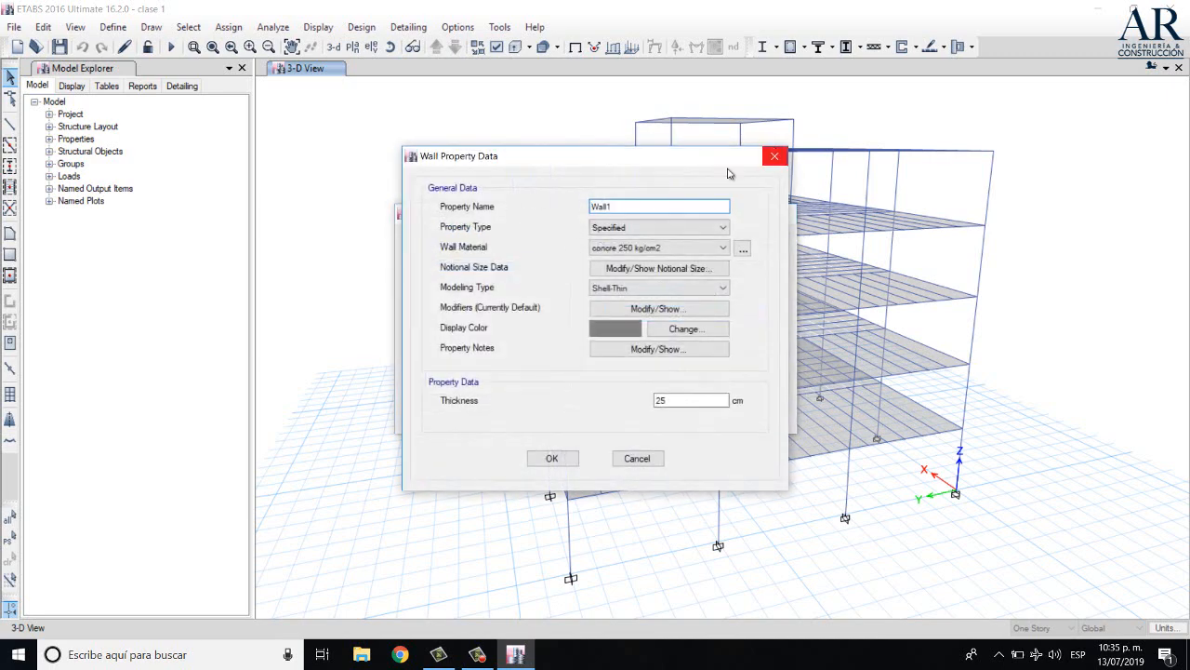
{"action": "left_click_drag", "start_coordinate": [648, 207], "coordinate": [540, 228]}
{"action": "type", "text": "muro 25 cm concr"}
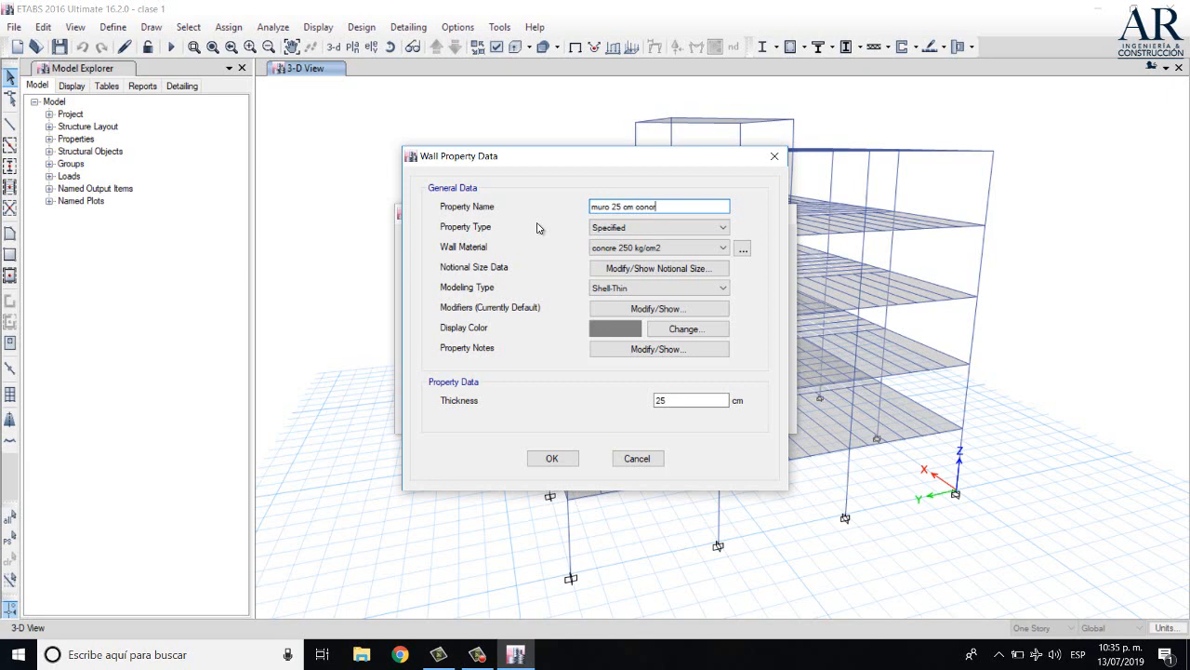
Set the wall property's modeling type to Shell-Thick and accept the wall section definition
{"action": "left_click", "coordinate": [653, 288]}
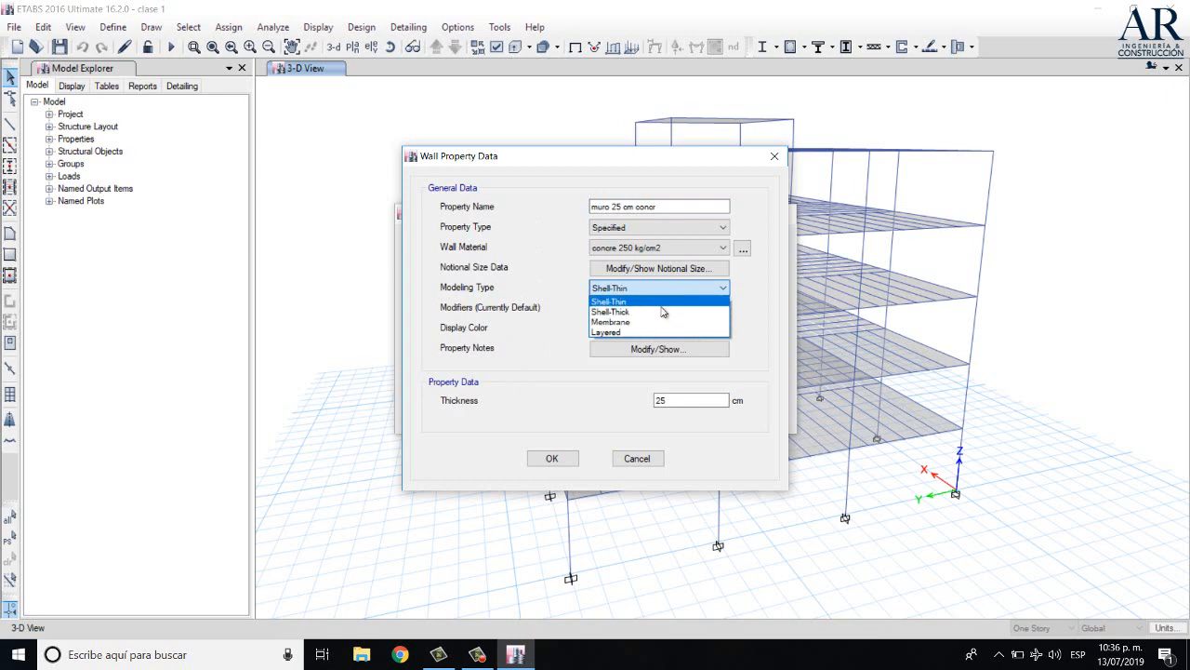
{"action": "left_click", "coordinate": [662, 313]}
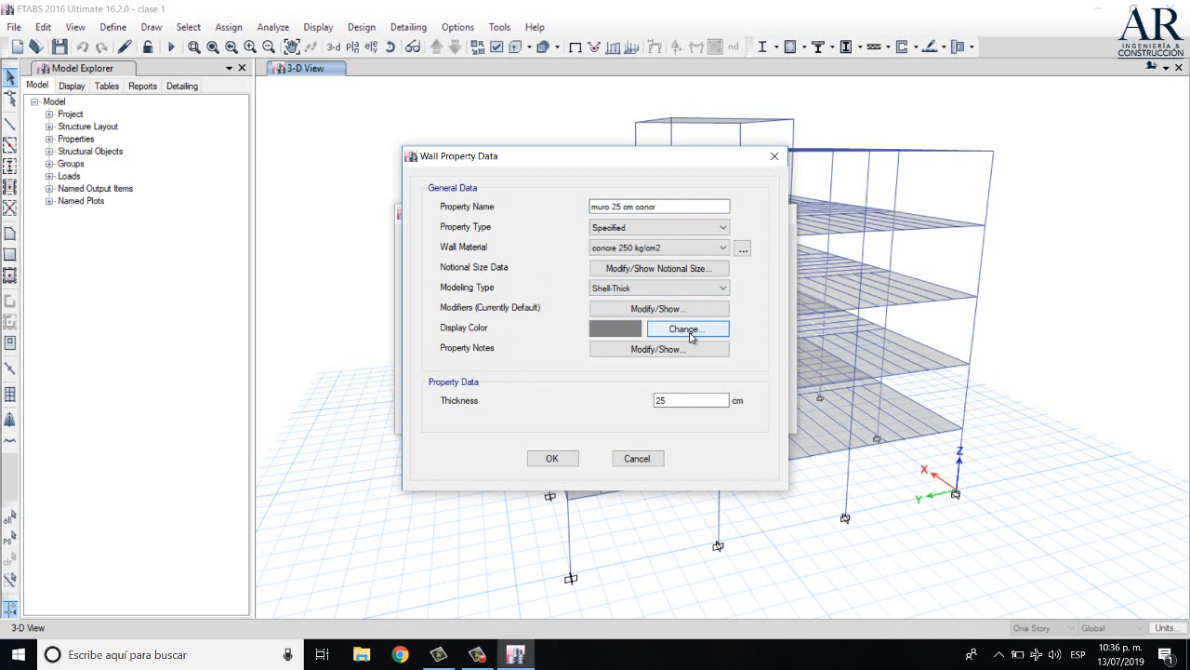
{"action": "left_click", "coordinate": [679, 404]}
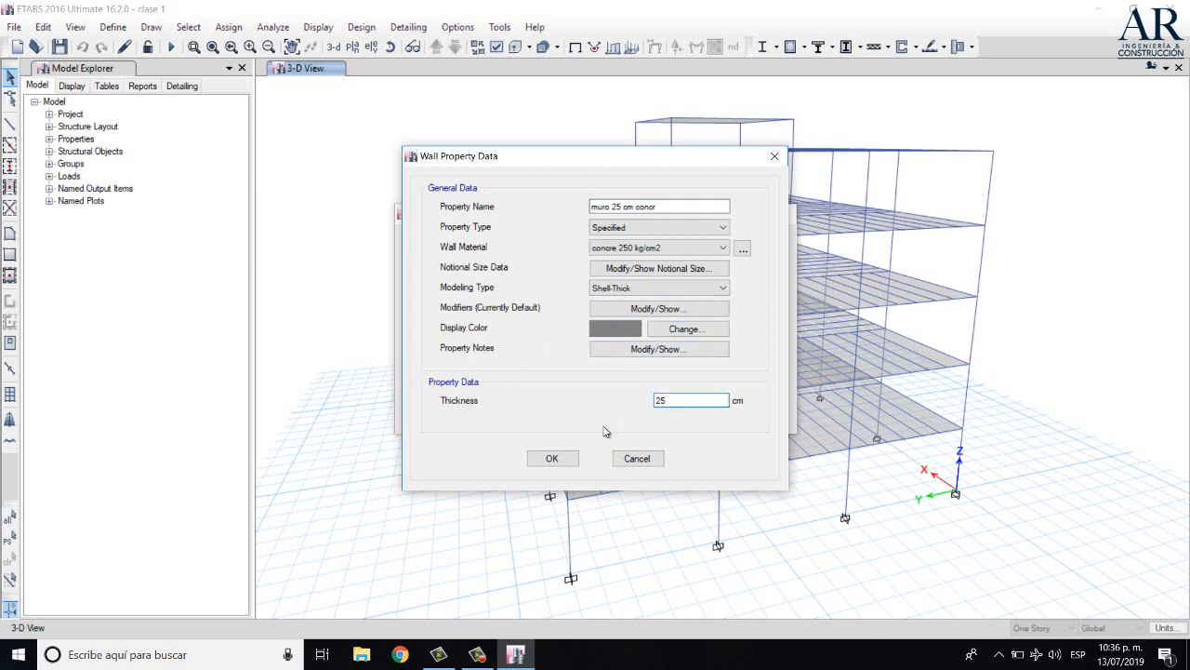
{"action": "left_click", "coordinate": [576, 458]}
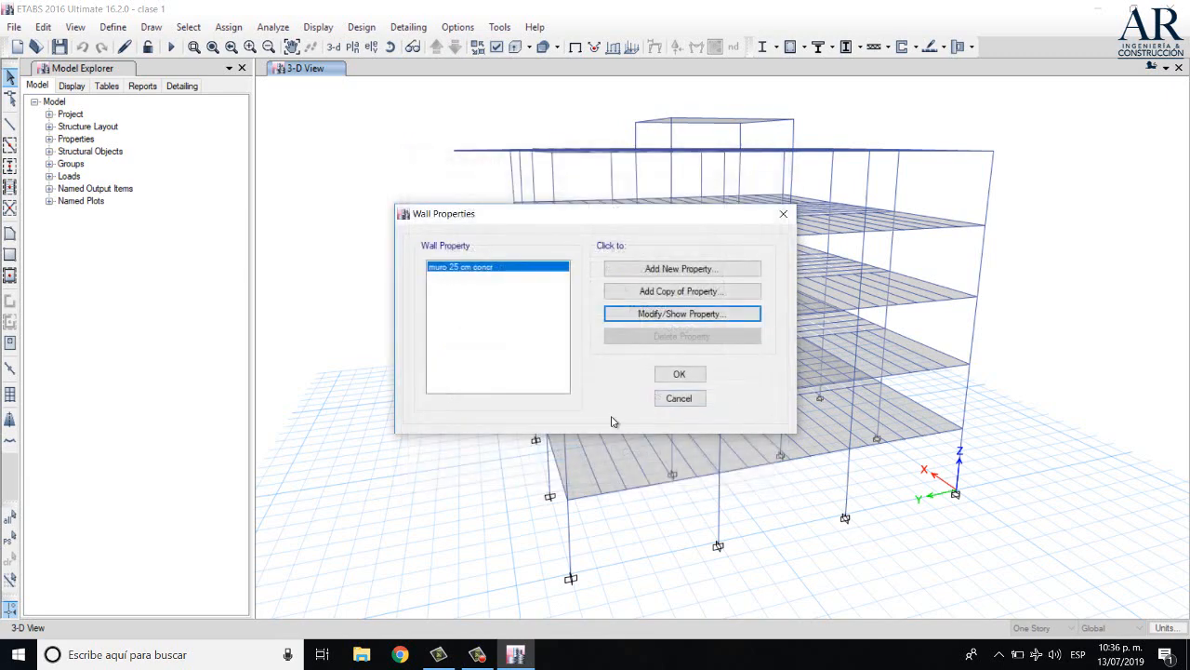
{"action": "left_click", "coordinate": [679, 374]}
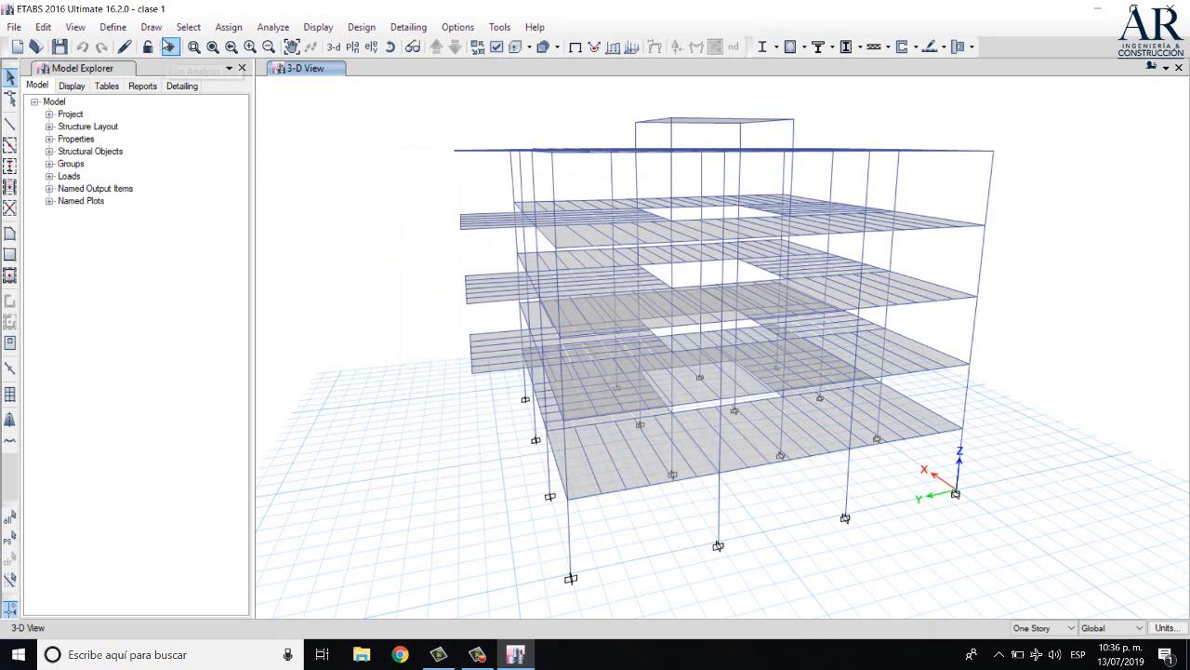
Add the pier labels P2, P3 and P4 to the model's wall pier list
{"action": "left_click", "coordinate": [113, 27]}
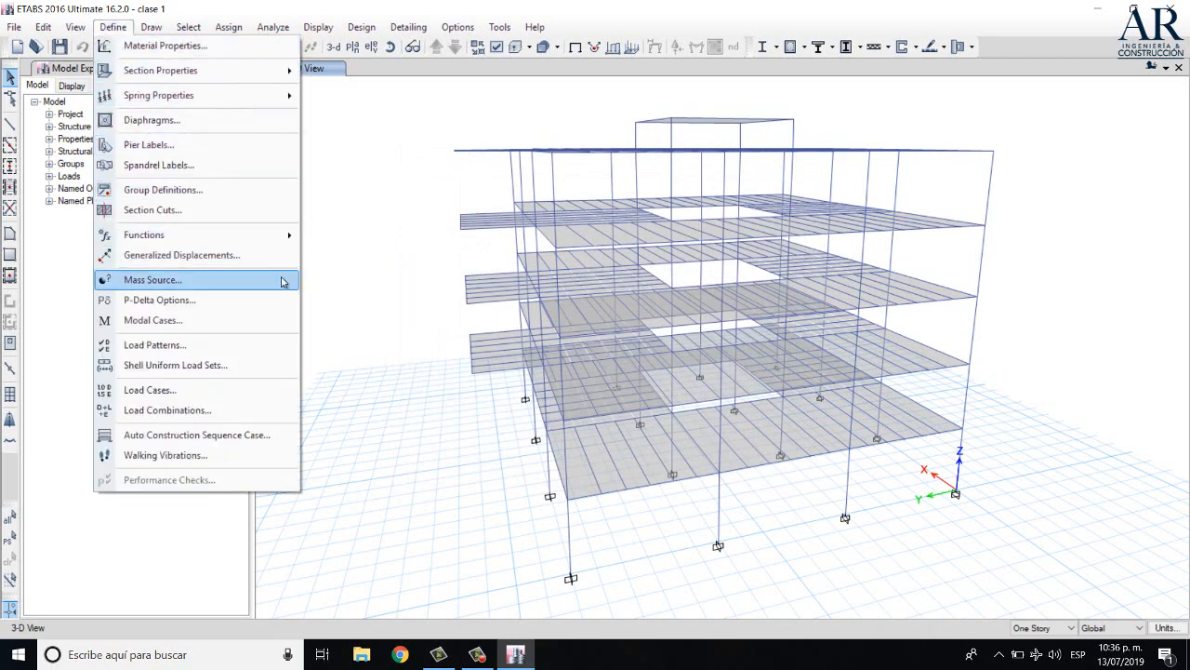
{"action": "left_click", "coordinate": [284, 149]}
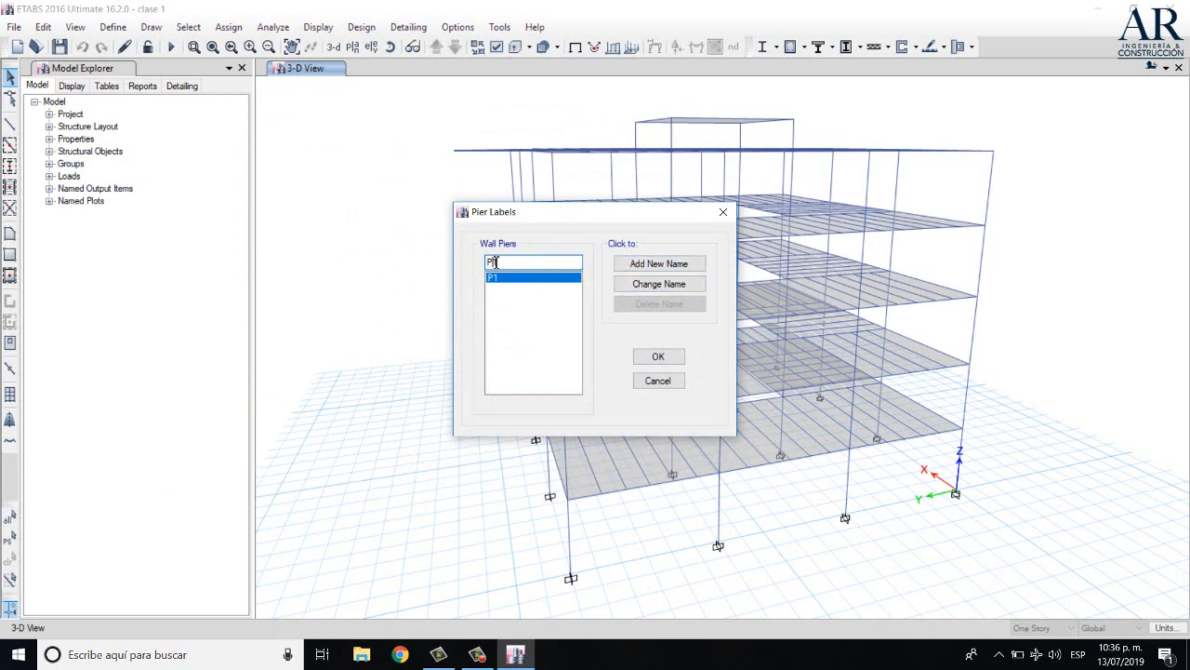
{"action": "key", "text": "BackSpace"}
{"action": "type", "text": "4"}
{"action": "type", "text": "2"}
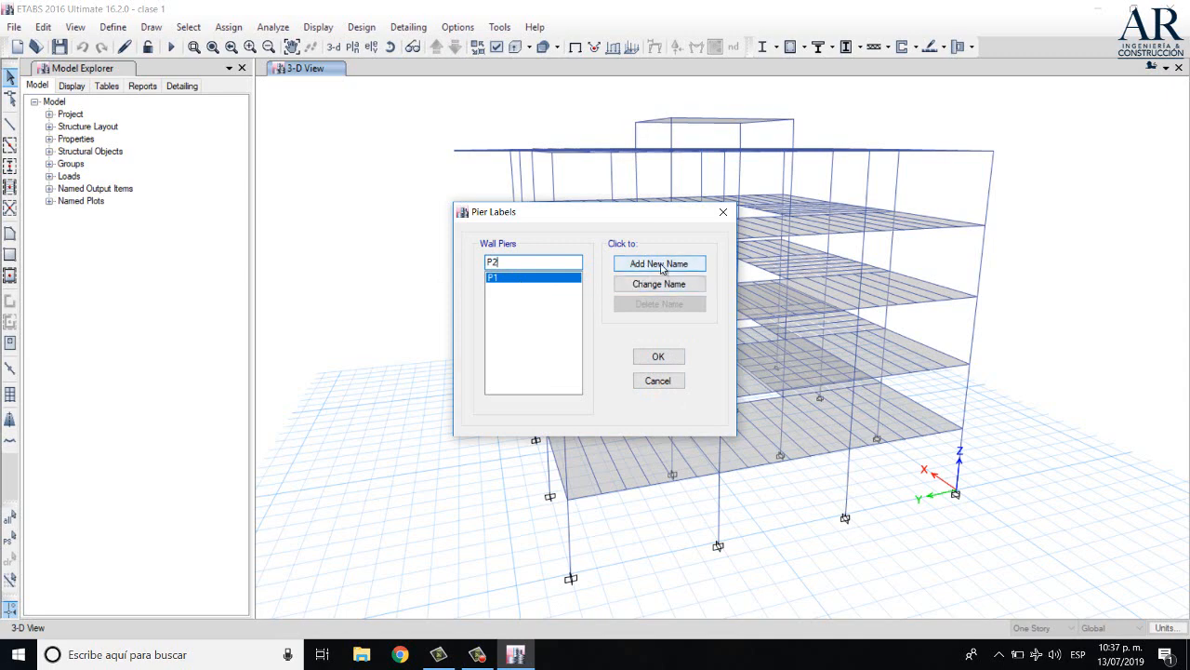
{"action": "left_click", "coordinate": [660, 264]}
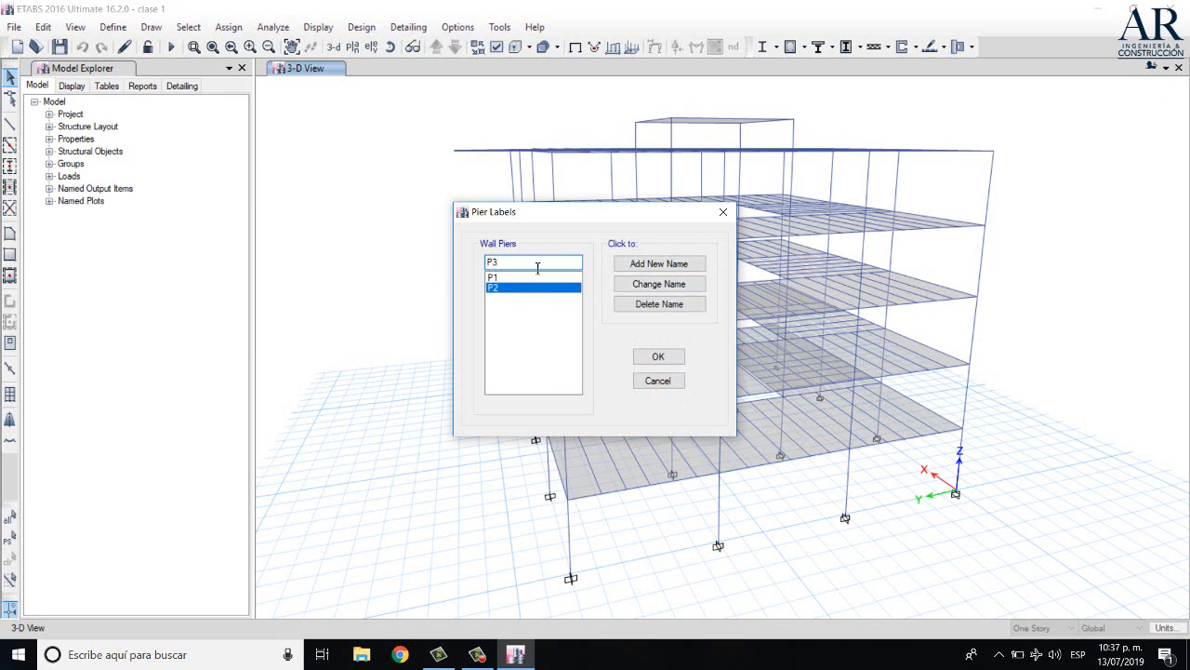
{"action": "type", "text": "P3"}
{"action": "left_click", "coordinate": [656, 264]}
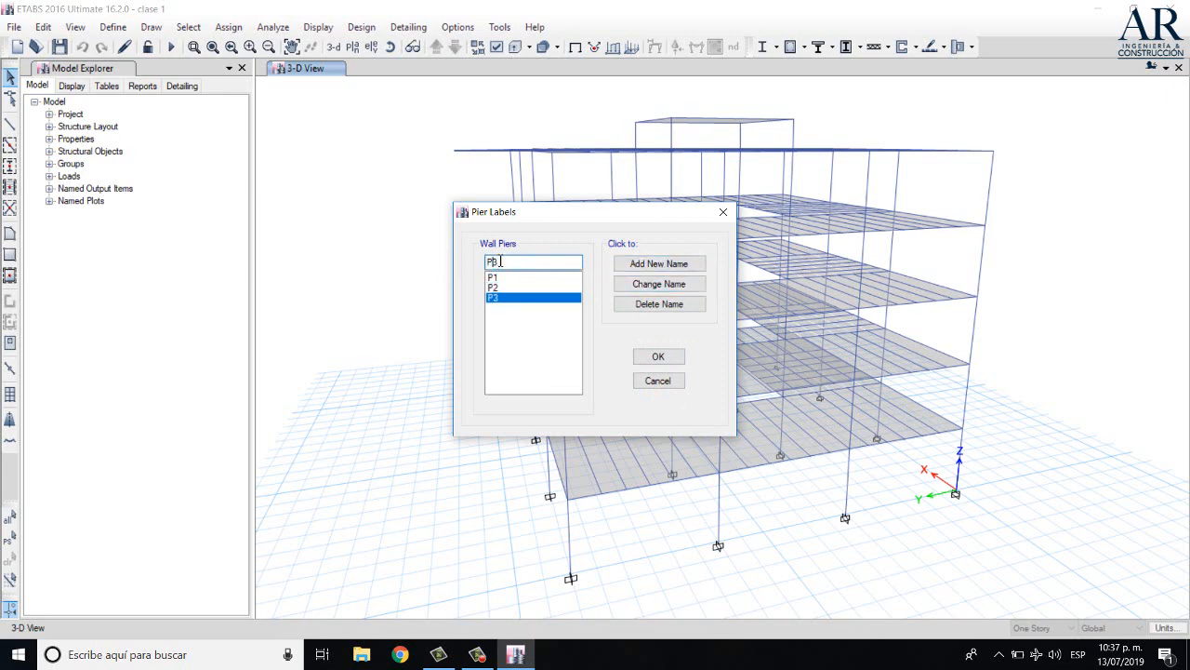
{"action": "type", "text": "P4"}
{"action": "left_click", "coordinate": [623, 267]}
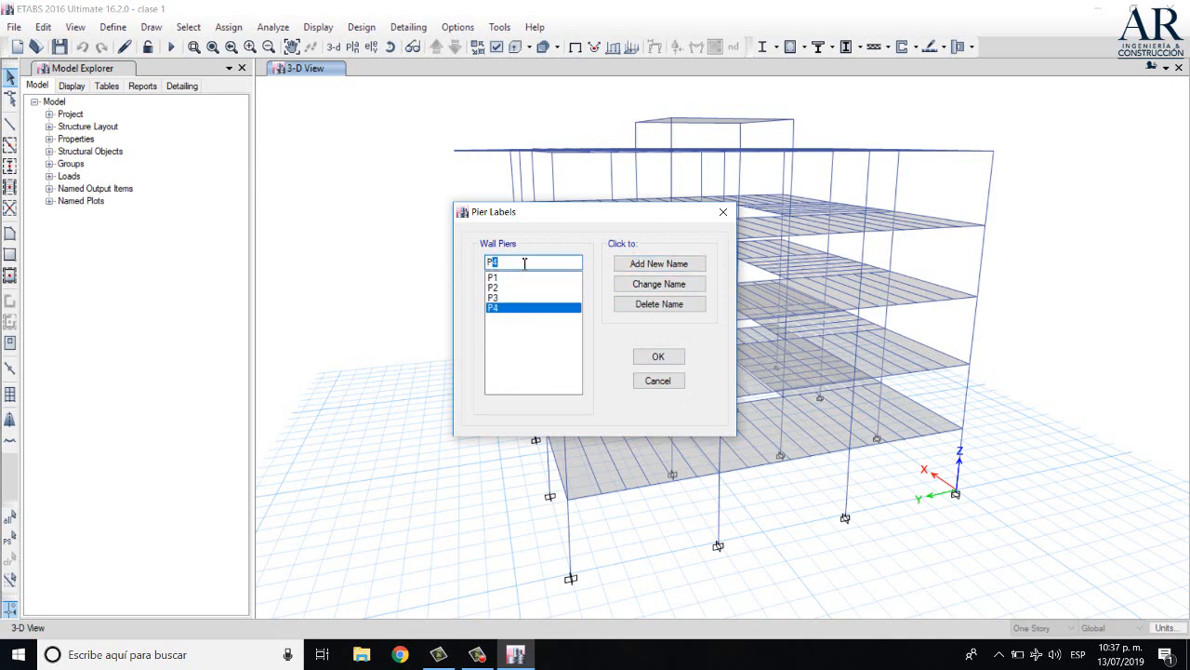
Add the pier labels P5, P6, P7 and P8, and accept the wall pier list
{"action": "type", "text": "5"}
{"action": "left_click", "coordinate": [663, 264]}
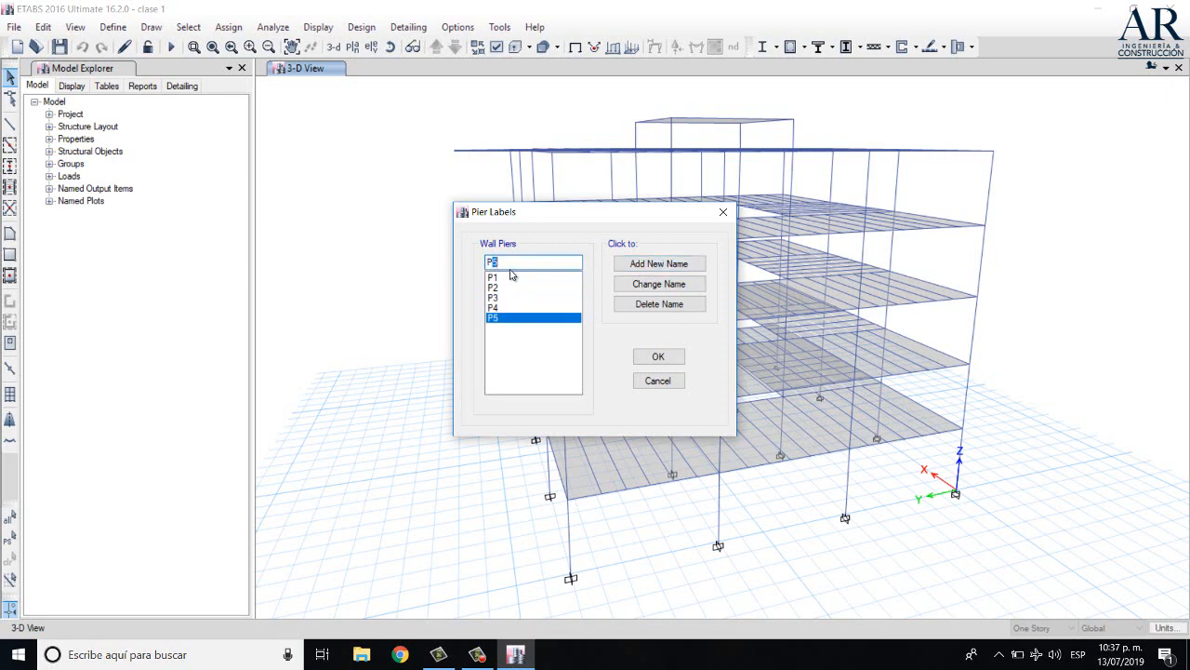
{"action": "type", "text": "6"}
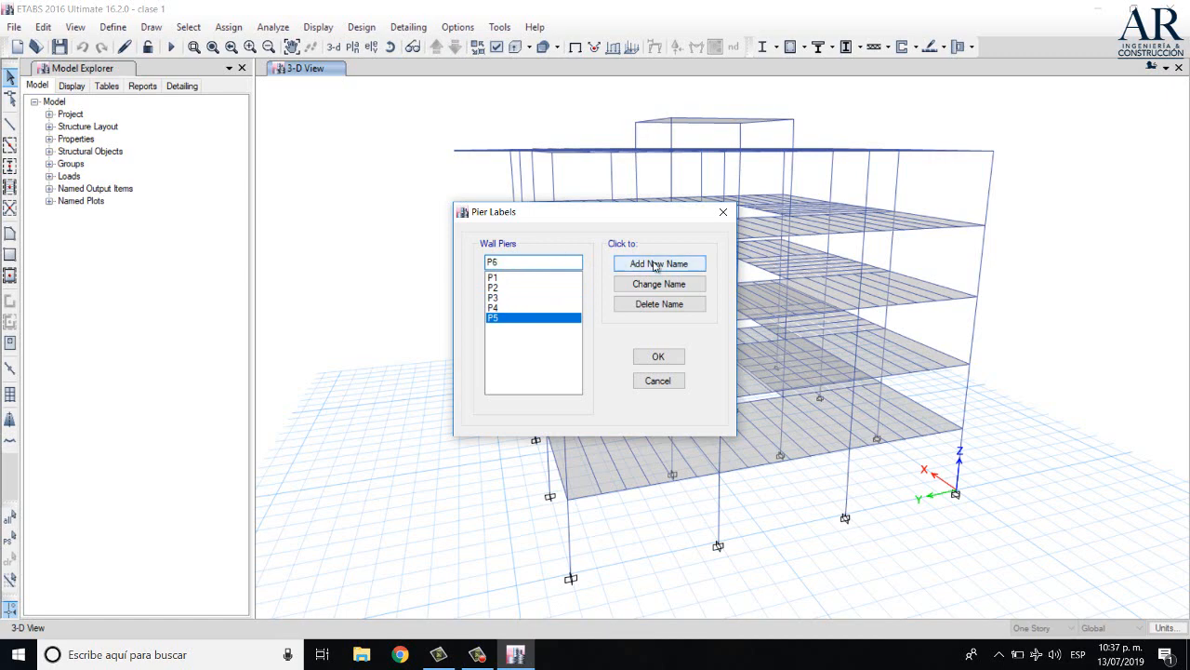
{"action": "left_click", "coordinate": [648, 264]}
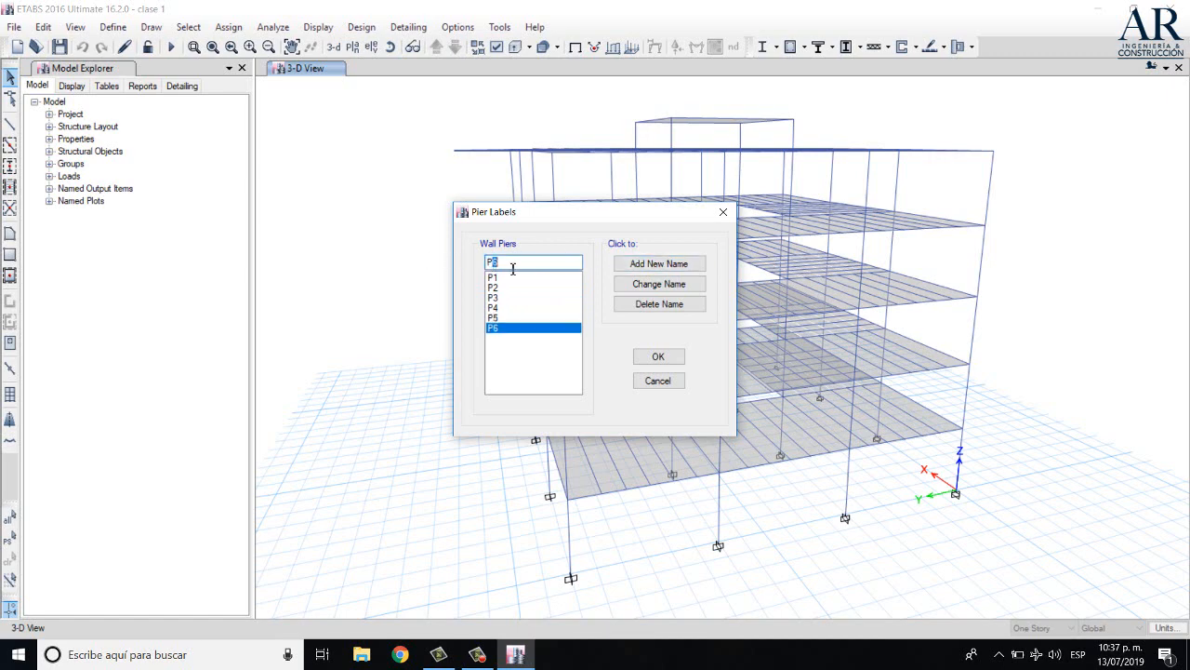
{"action": "type", "text": "7"}
{"action": "left_click", "coordinate": [642, 267]}
{"action": "left_click", "coordinate": [502, 264]}
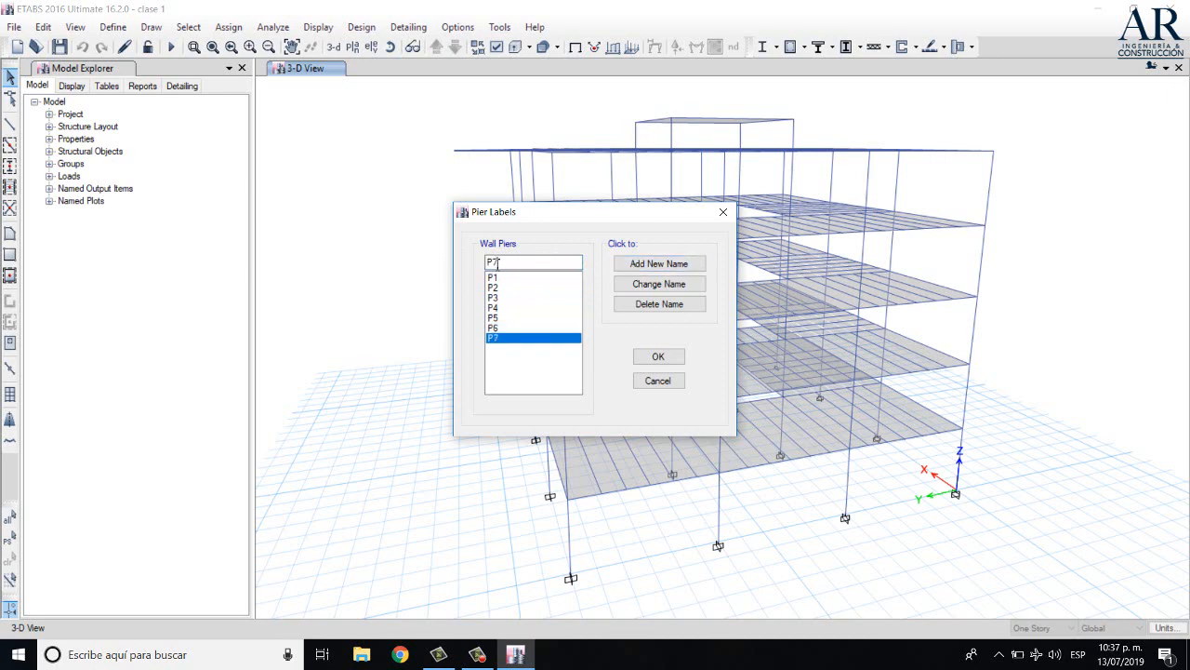
{"action": "left_click_drag", "start_coordinate": [493, 264], "coordinate": [521, 268]}
{"action": "type", "text": "8"}
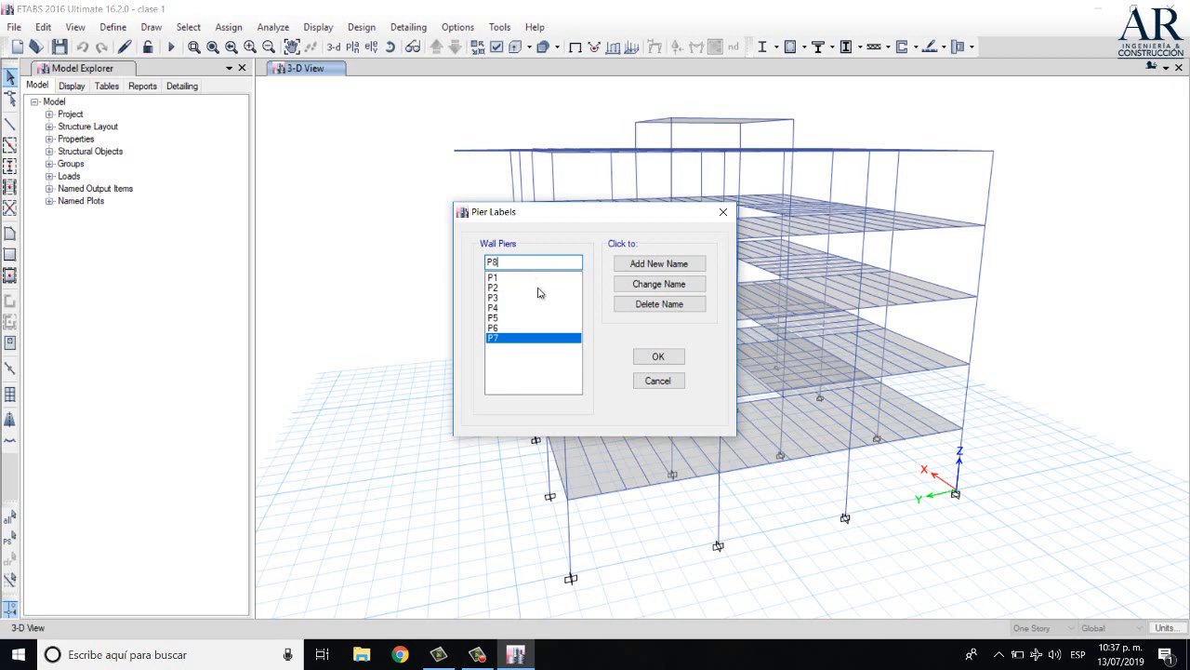
{"action": "left_click", "coordinate": [642, 267]}
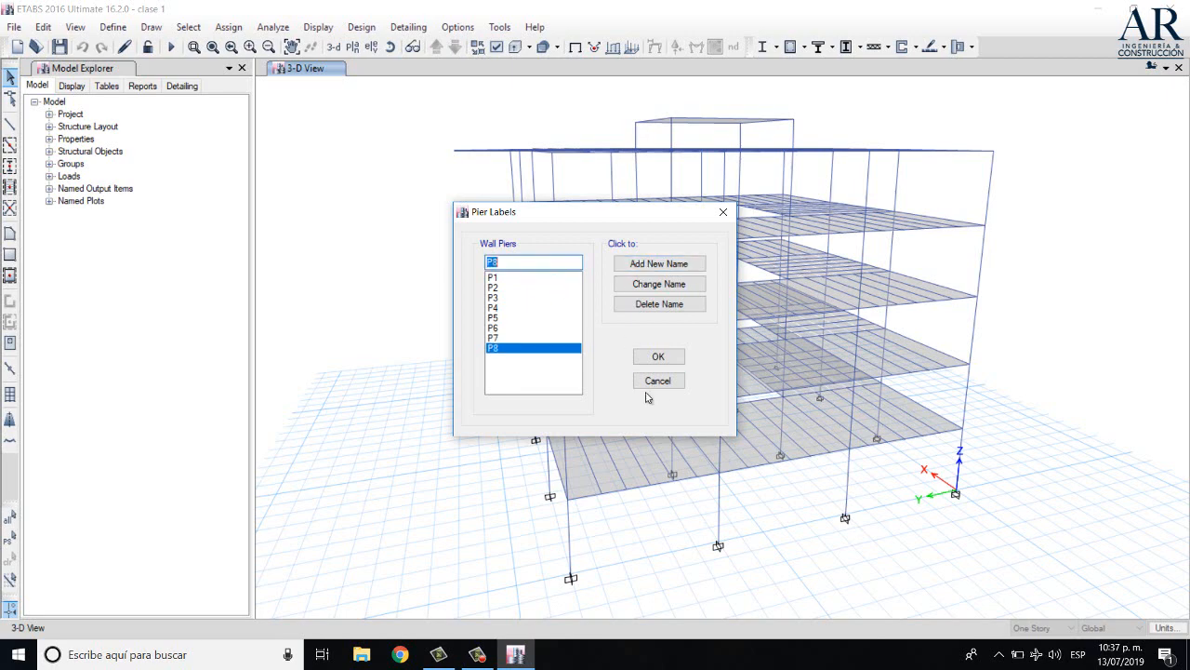
{"action": "left_click_drag", "start_coordinate": [642, 212], "coordinate": [232, 184]}
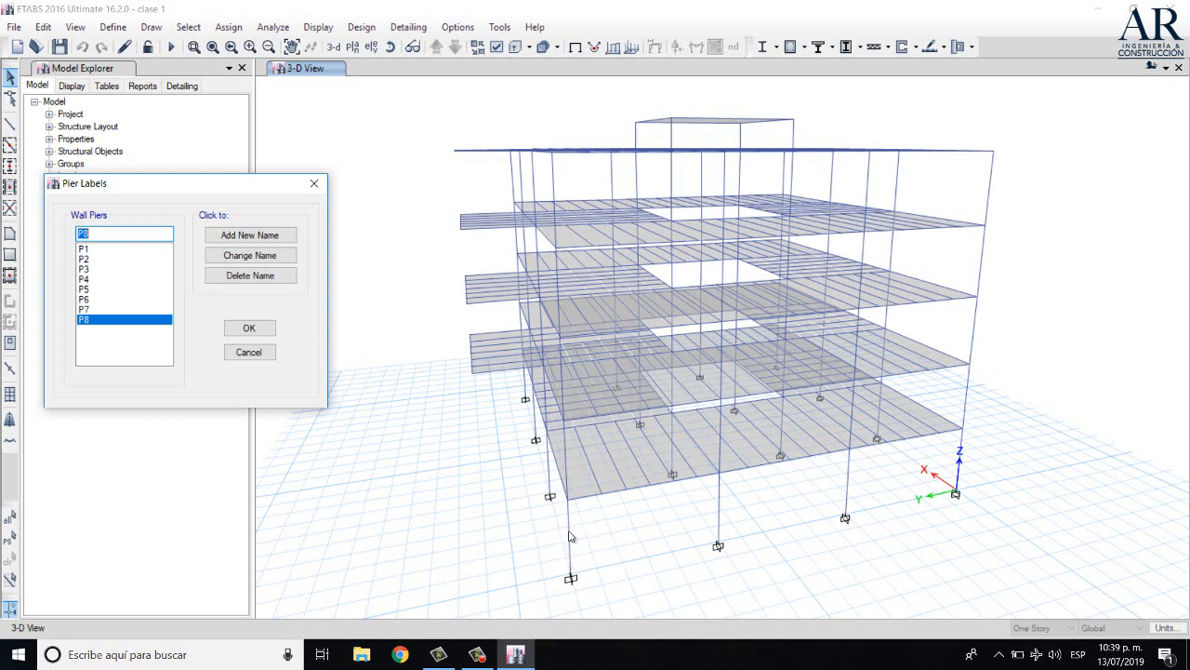
{"action": "left_click", "coordinate": [261, 328]}
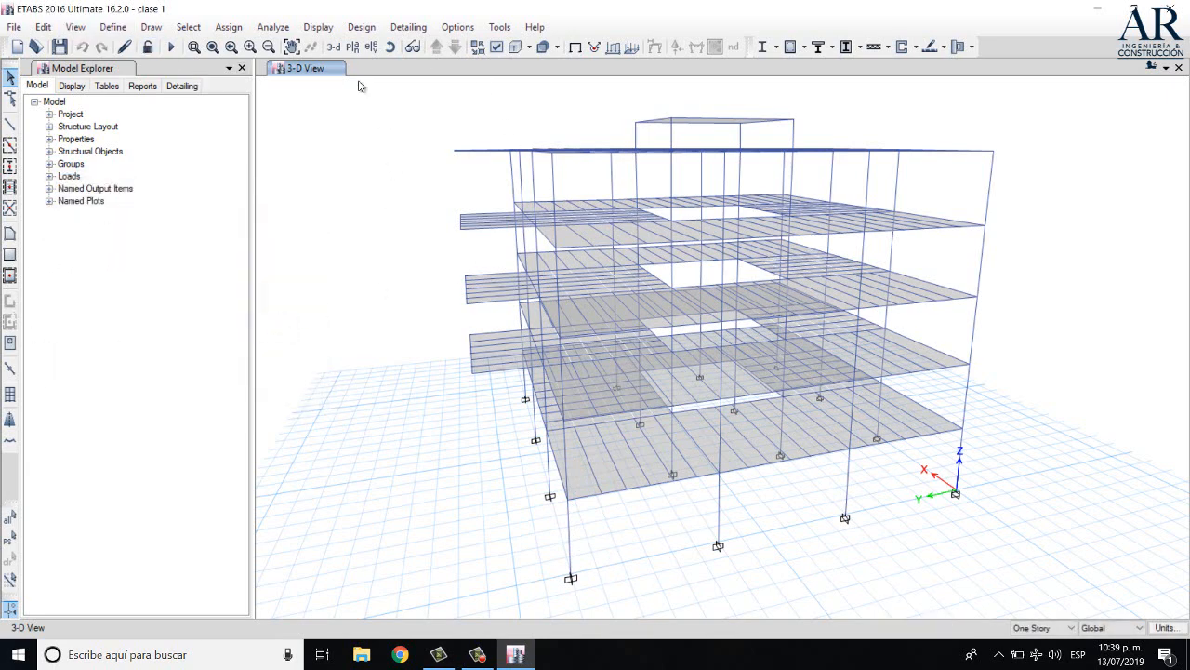
Replace the 3-D view with the plan view of Story1
{"action": "left_click", "coordinate": [353, 47]}
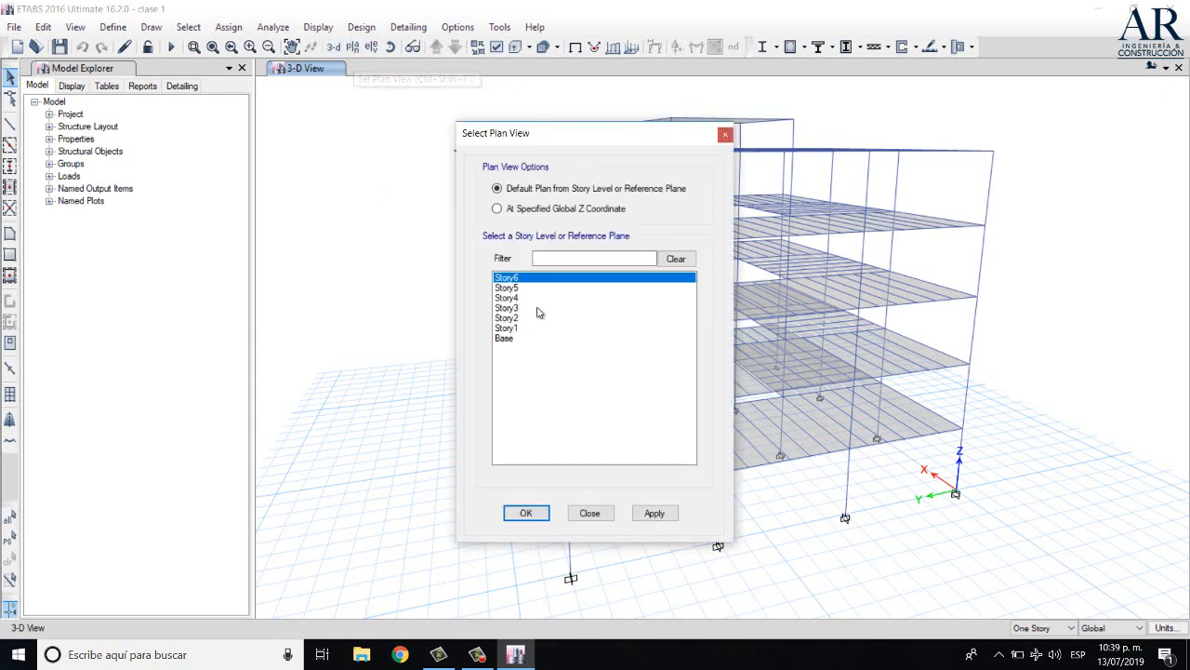
{"action": "left_click", "coordinate": [519, 328]}
{"action": "left_click", "coordinate": [654, 512]}
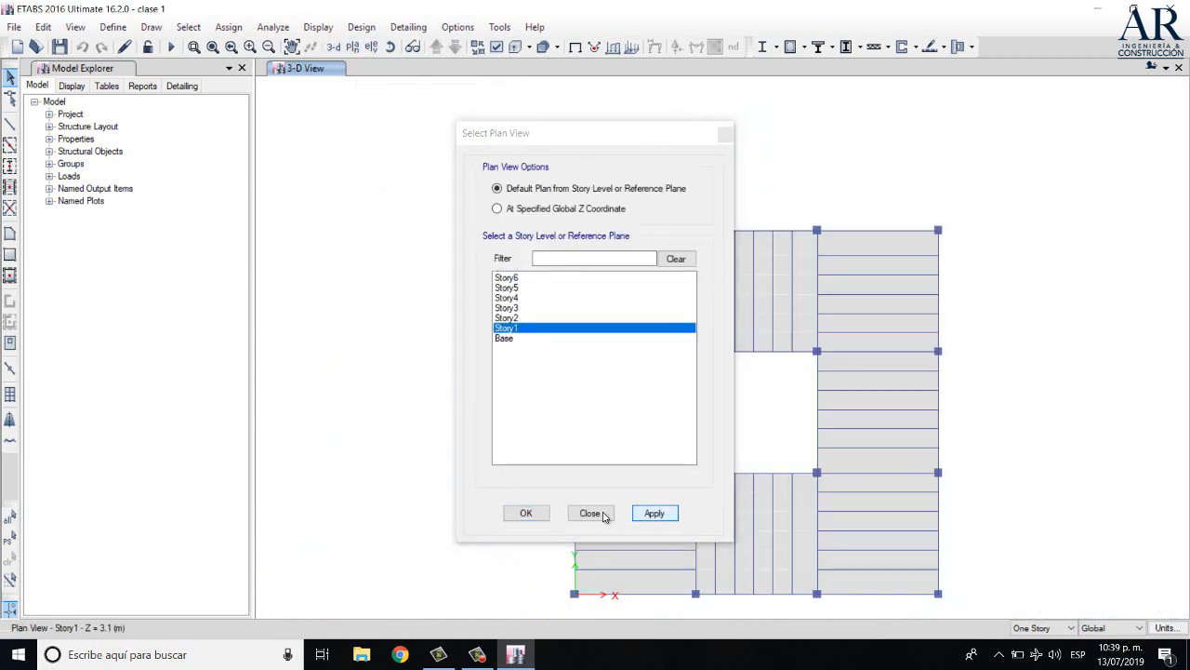
{"action": "left_click", "coordinate": [526, 512]}
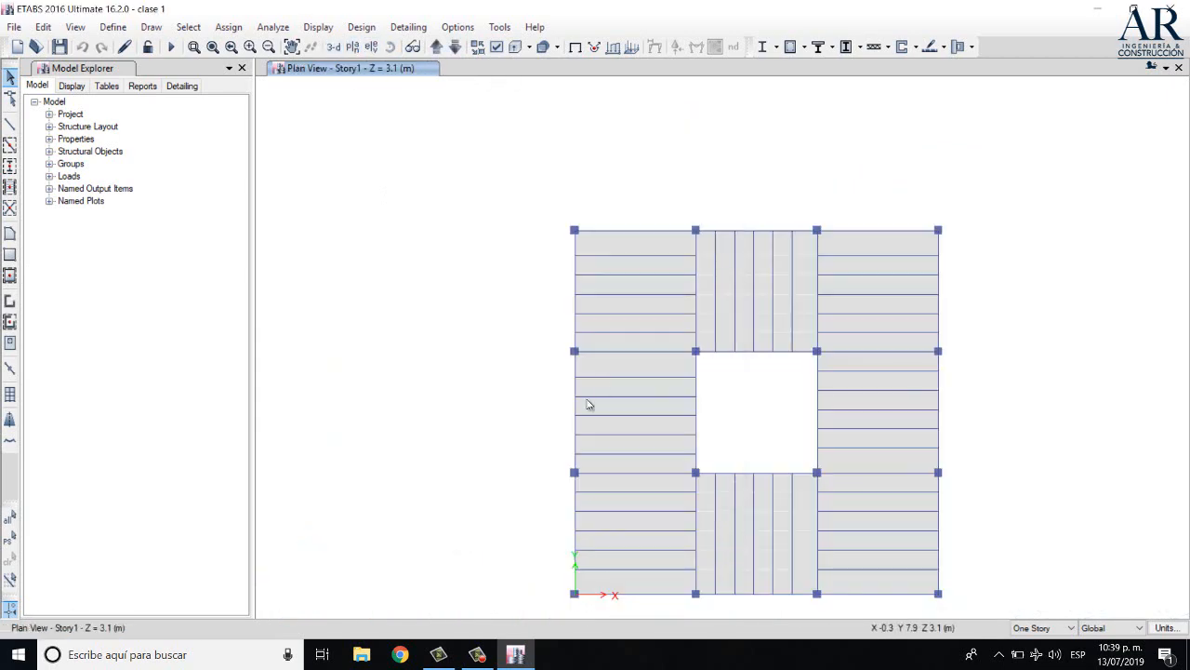
{"action": "left_click", "coordinate": [455, 47]}
{"action": "left_click", "coordinate": [436, 46]}
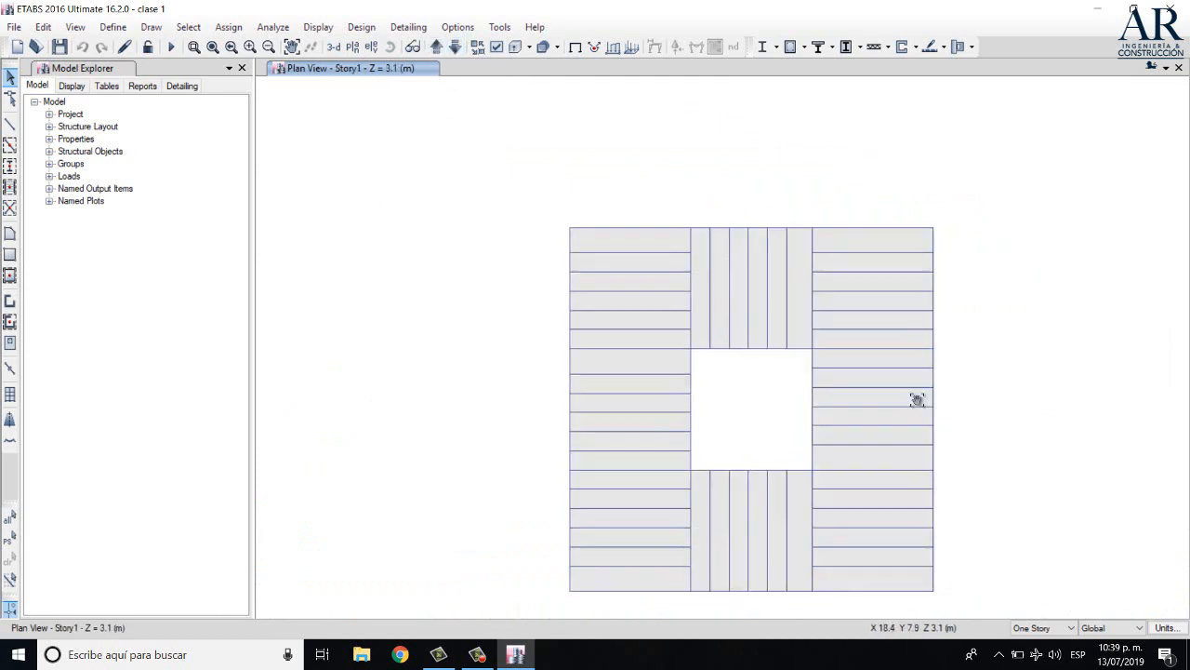
Set the story scope for drawing to All Stories
{"action": "middle_click_drag", "start_coordinate": [917, 400], "coordinate": [834, 282]}
{"action": "left_click", "coordinate": [1057, 629]}
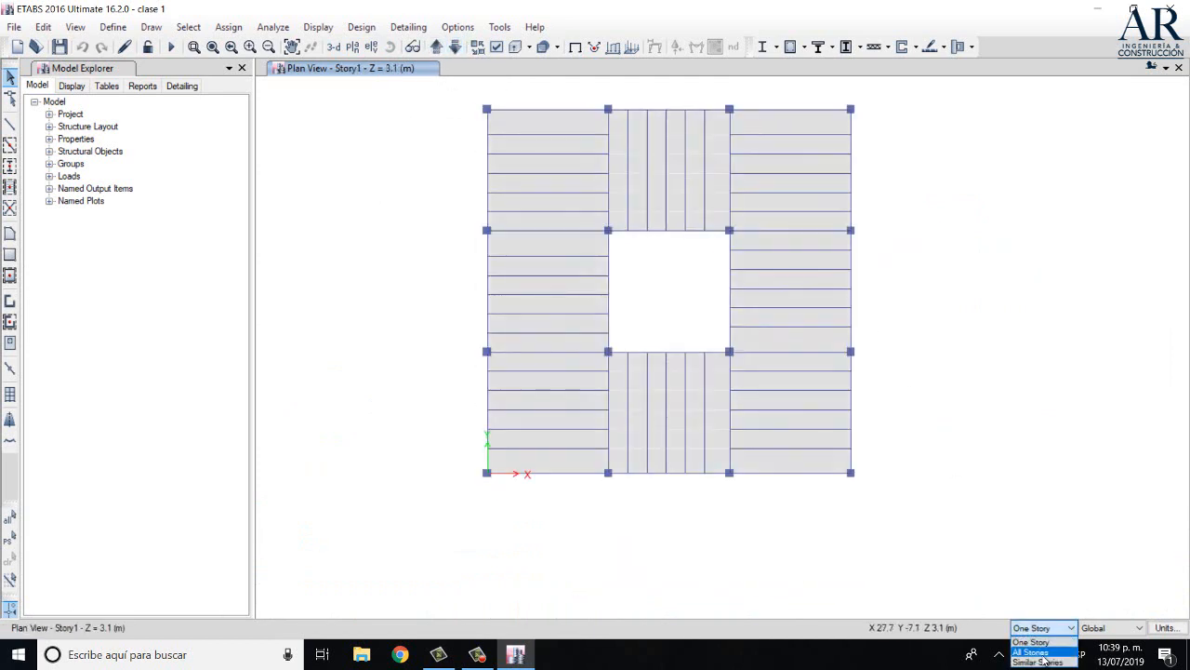
{"action": "left_click", "coordinate": [1032, 651]}
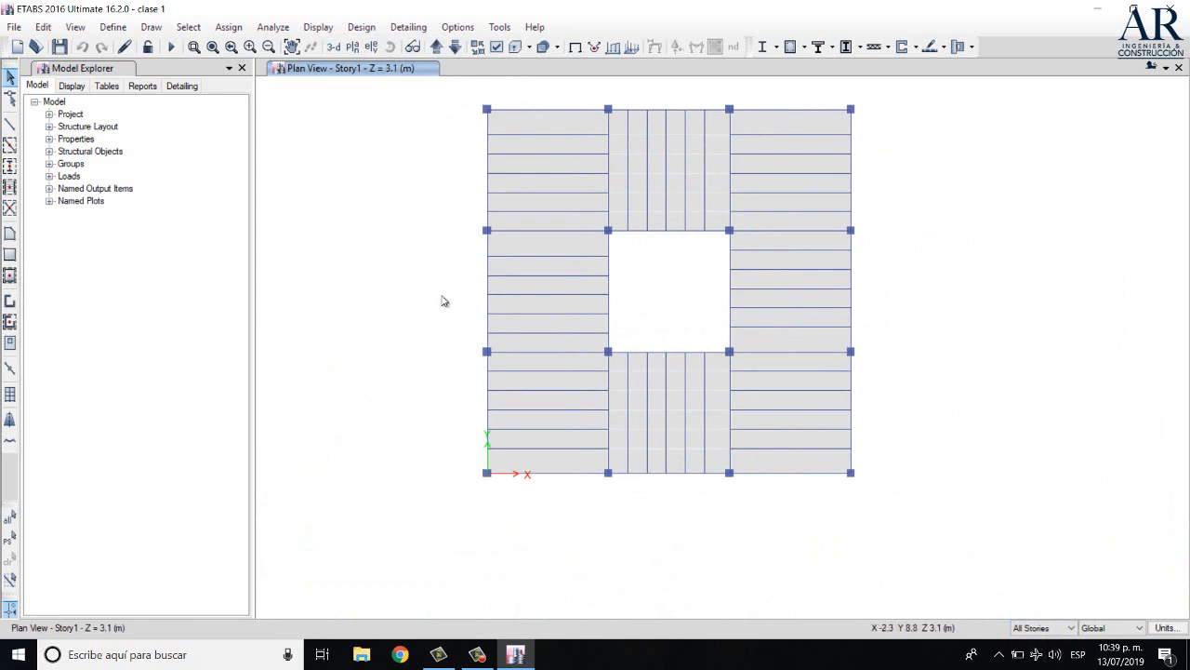
Start drawing walls as piers with the muro 25 cm concr property
{"action": "left_click", "coordinate": [10, 301]}
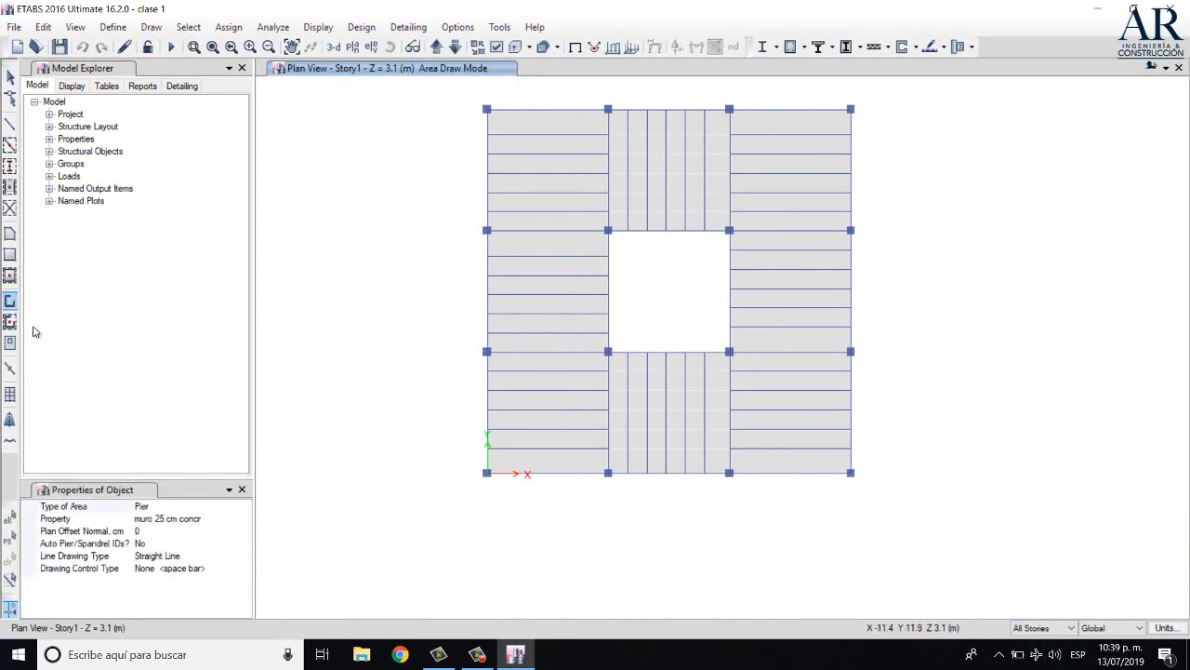
{"action": "left_click", "coordinate": [233, 522]}
{"action": "left_click", "coordinate": [244, 518]}
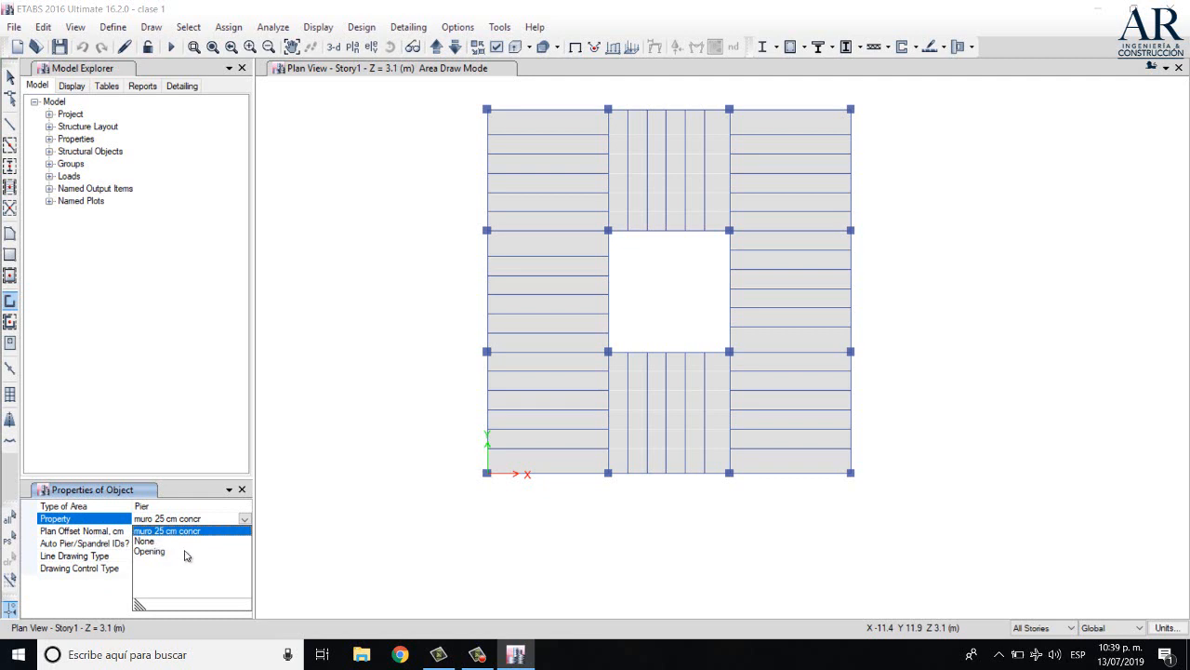
{"action": "left_click", "coordinate": [245, 519]}
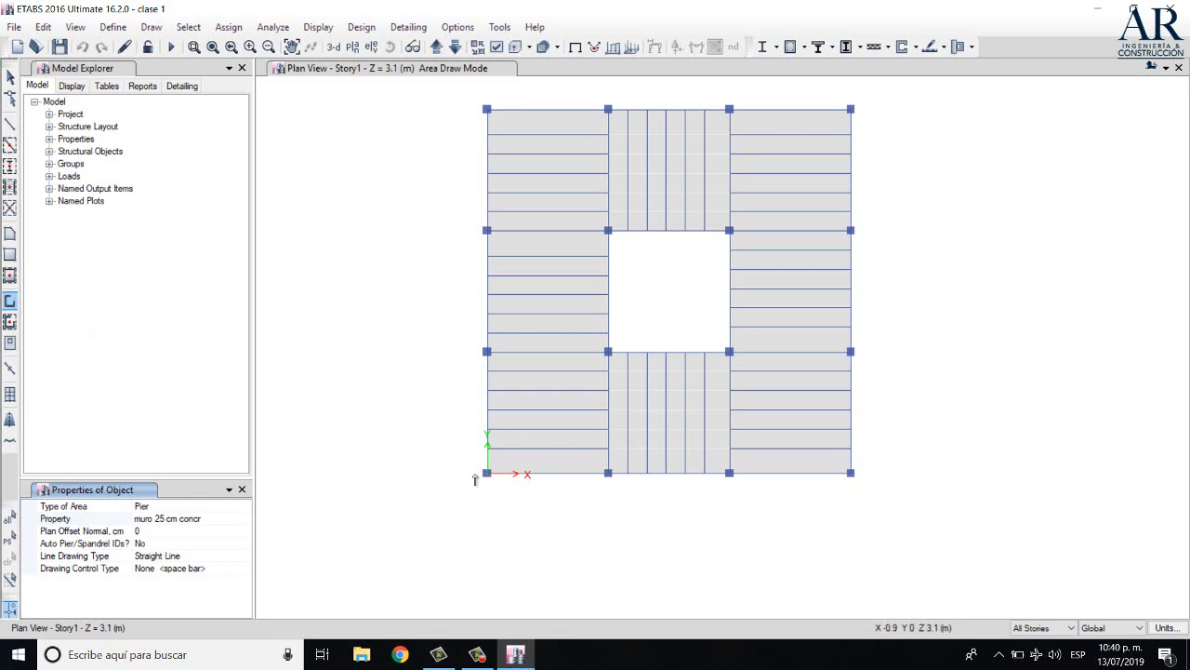
Draw a 1 m wall from the column at the origin along the X-direction edge beam
{"action": "left_click", "coordinate": [9, 302]}
{"action": "scroll", "coordinate": [521, 502], "scroll_direction": "up", "scroll_amount": 6}
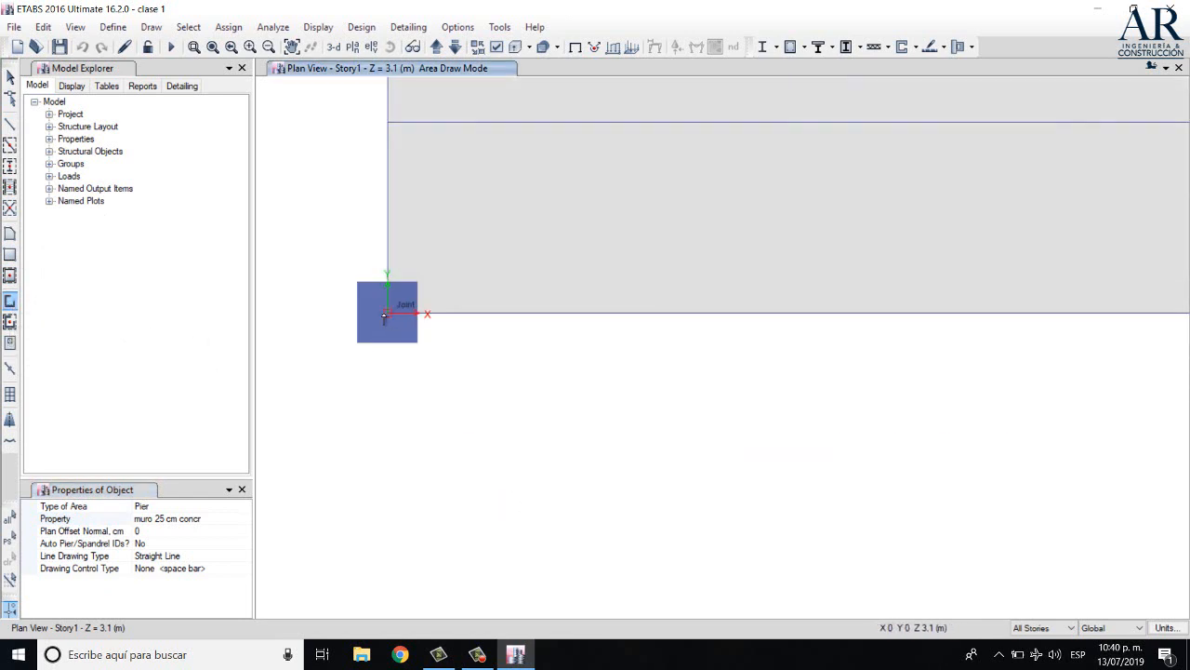
{"action": "left_click", "coordinate": [385, 315]}
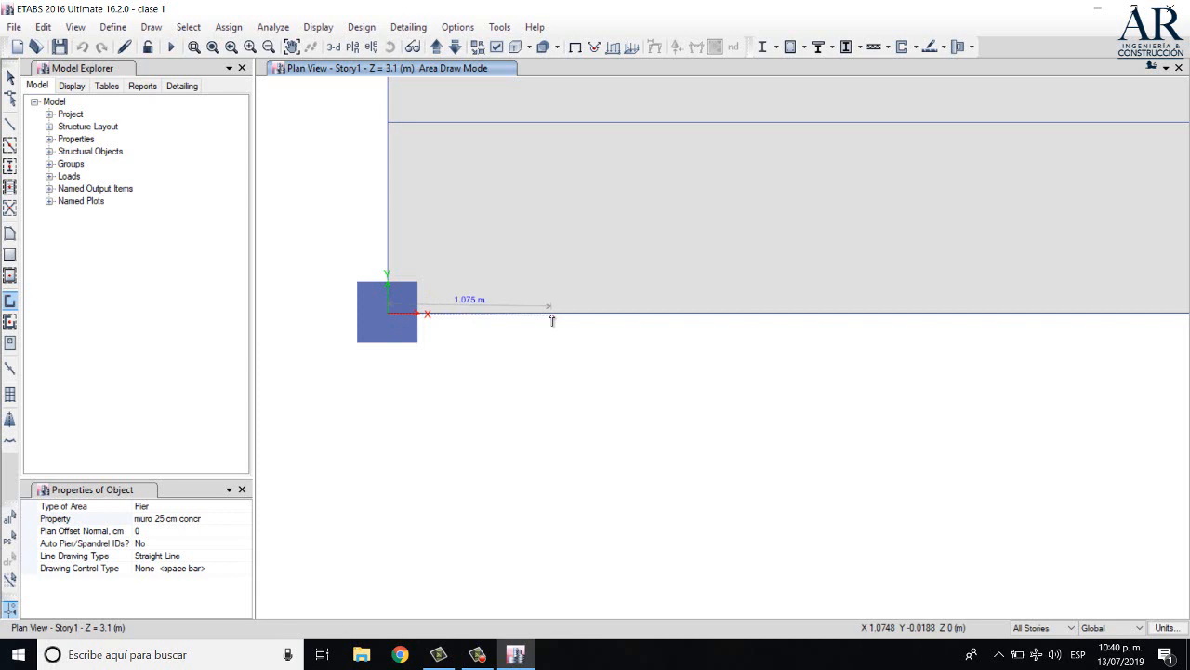
{"action": "scroll", "coordinate": [553, 318], "scroll_direction": "down", "scroll_amount": 5}
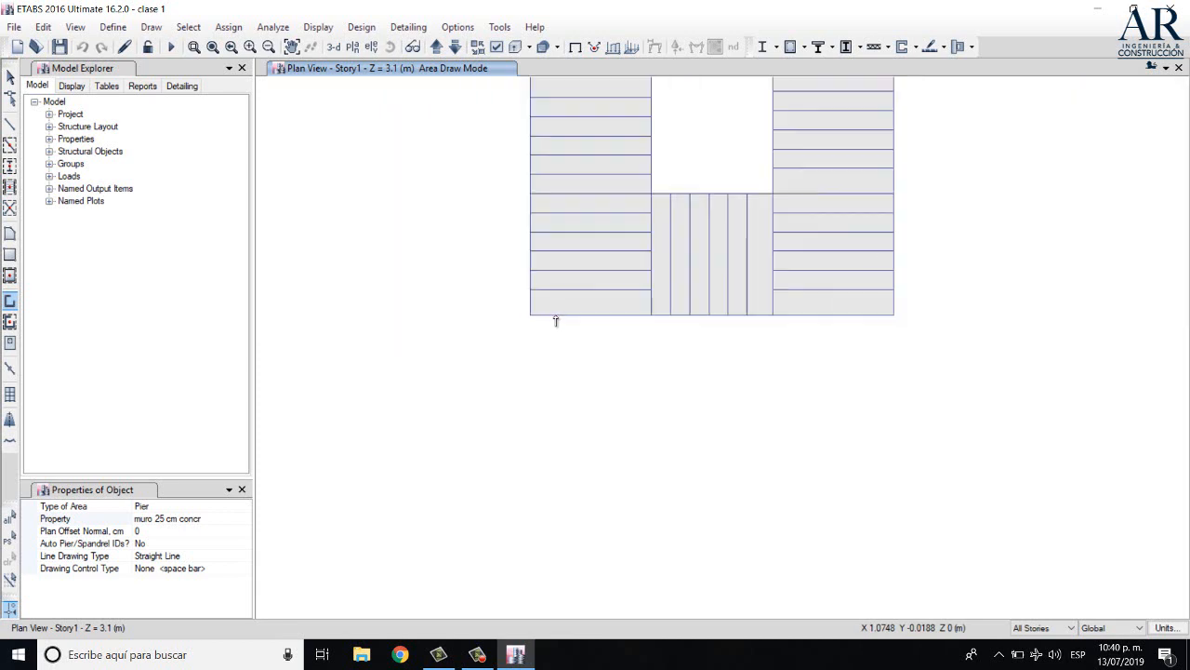
{"action": "middle_click_drag", "start_coordinate": [585, 344], "coordinate": [585, 465]}
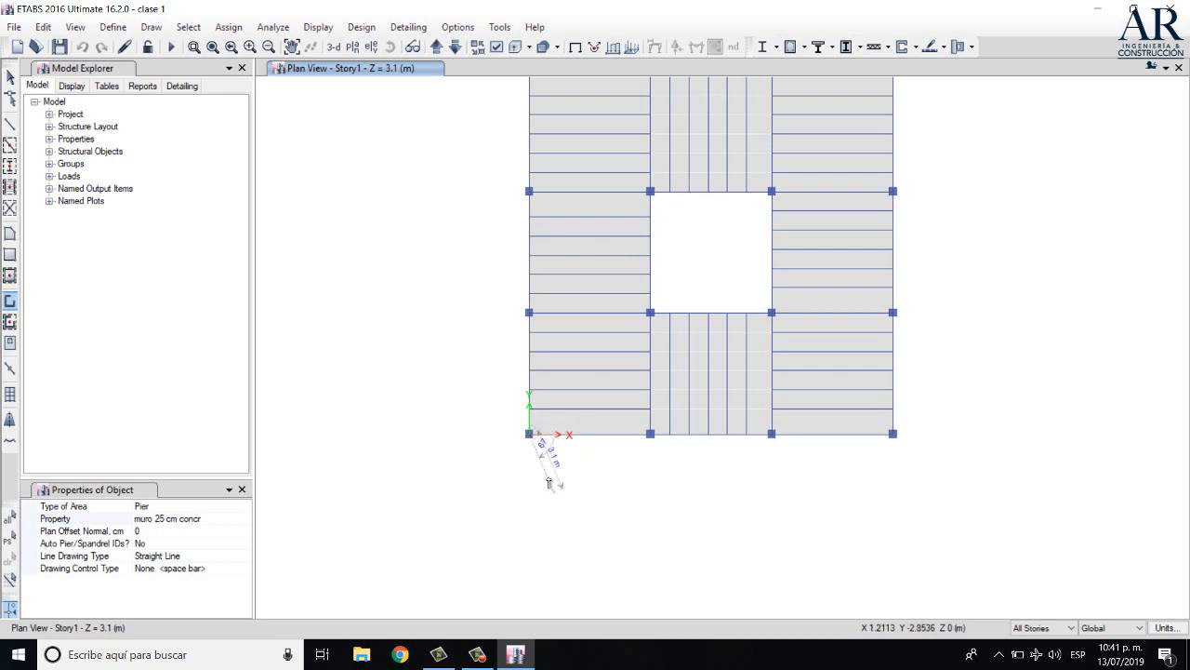
{"action": "scroll", "coordinate": [577, 442], "scroll_direction": "up", "scroll_amount": 3}
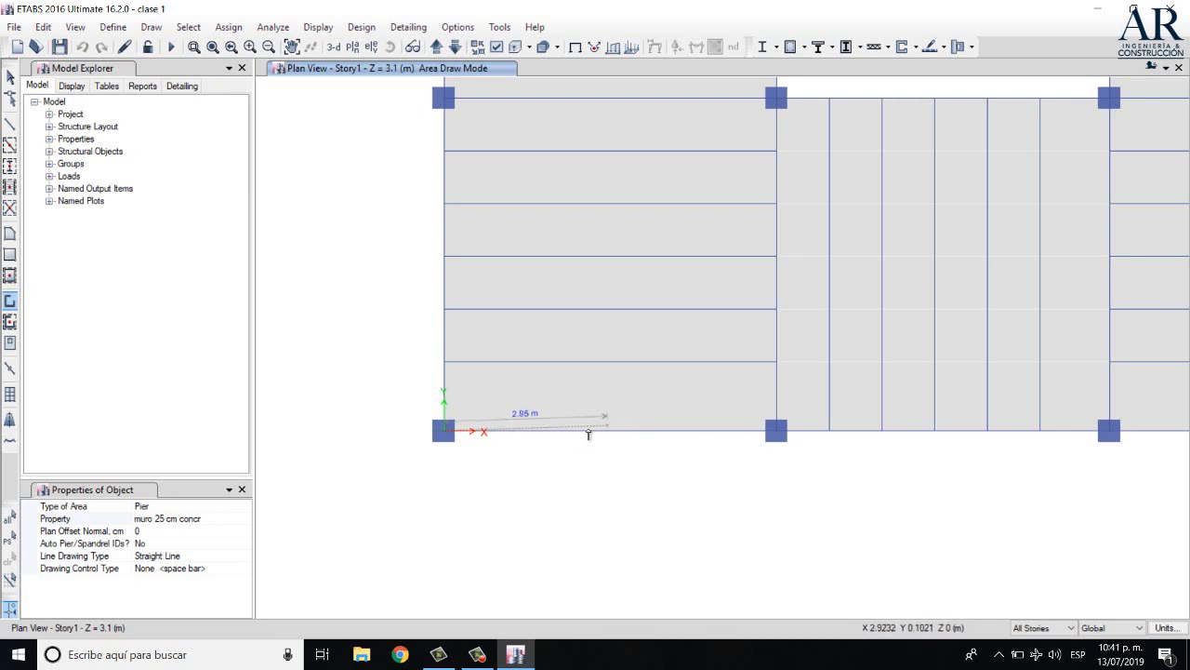
{"action": "scroll", "coordinate": [553, 441], "scroll_direction": "up", "scroll_amount": 5}
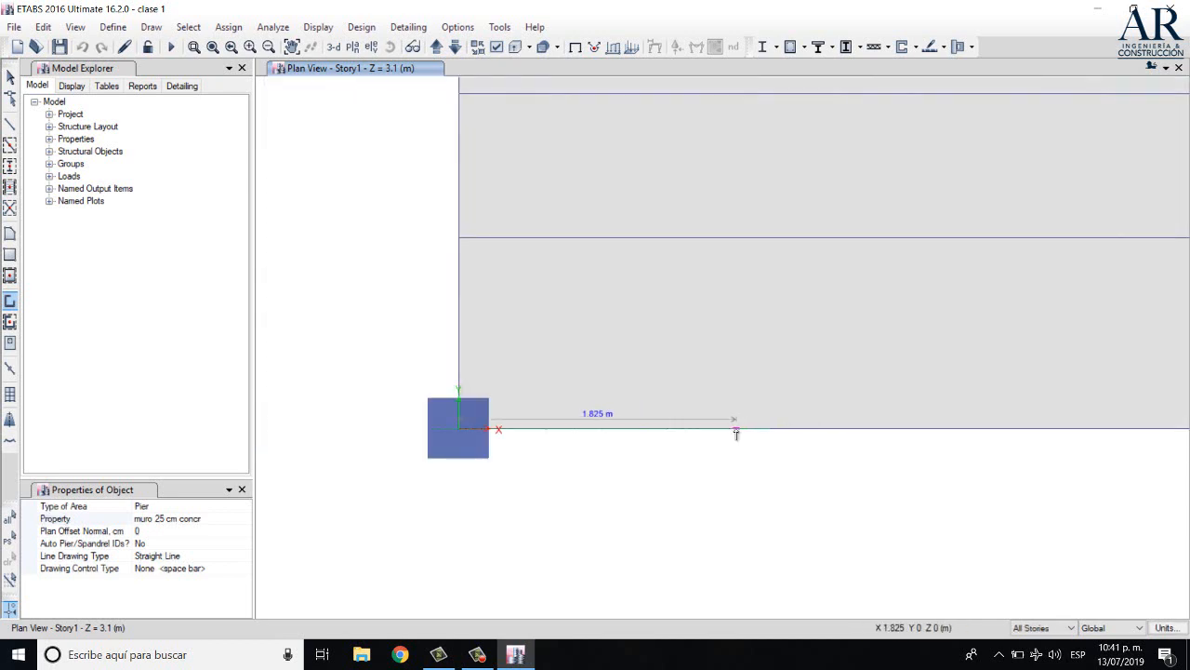
{"action": "scroll", "coordinate": [650, 438], "scroll_direction": "up", "scroll_amount": 3}
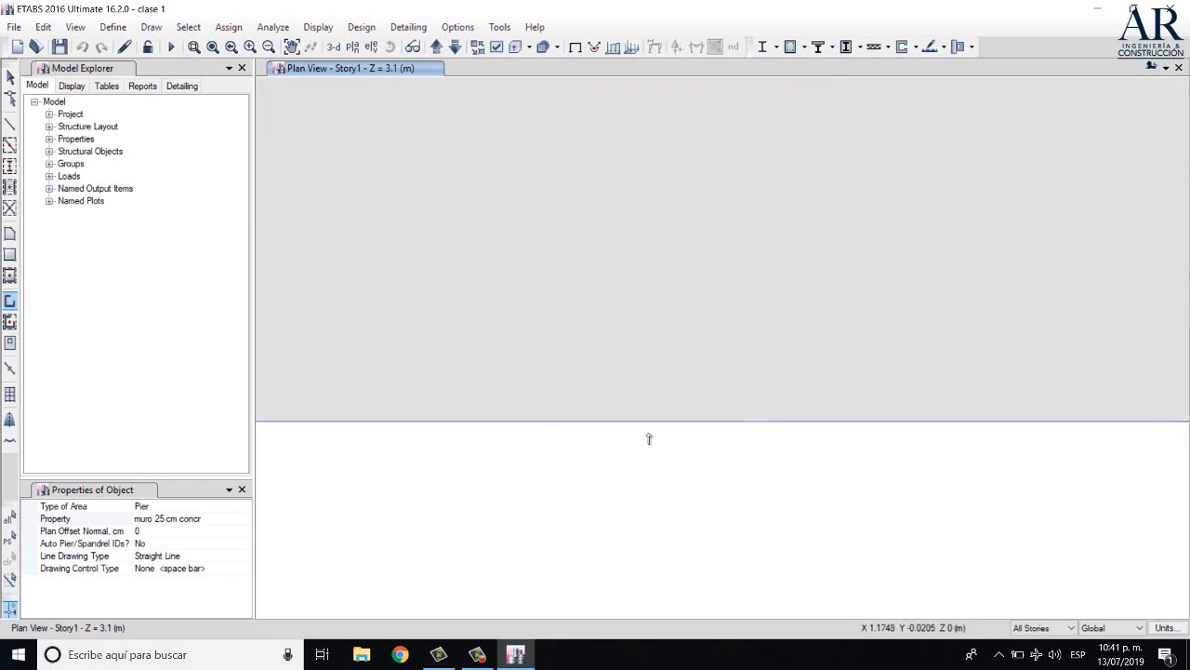
{"action": "scroll", "coordinate": [869, 425], "scroll_direction": "down", "scroll_amount": 2}
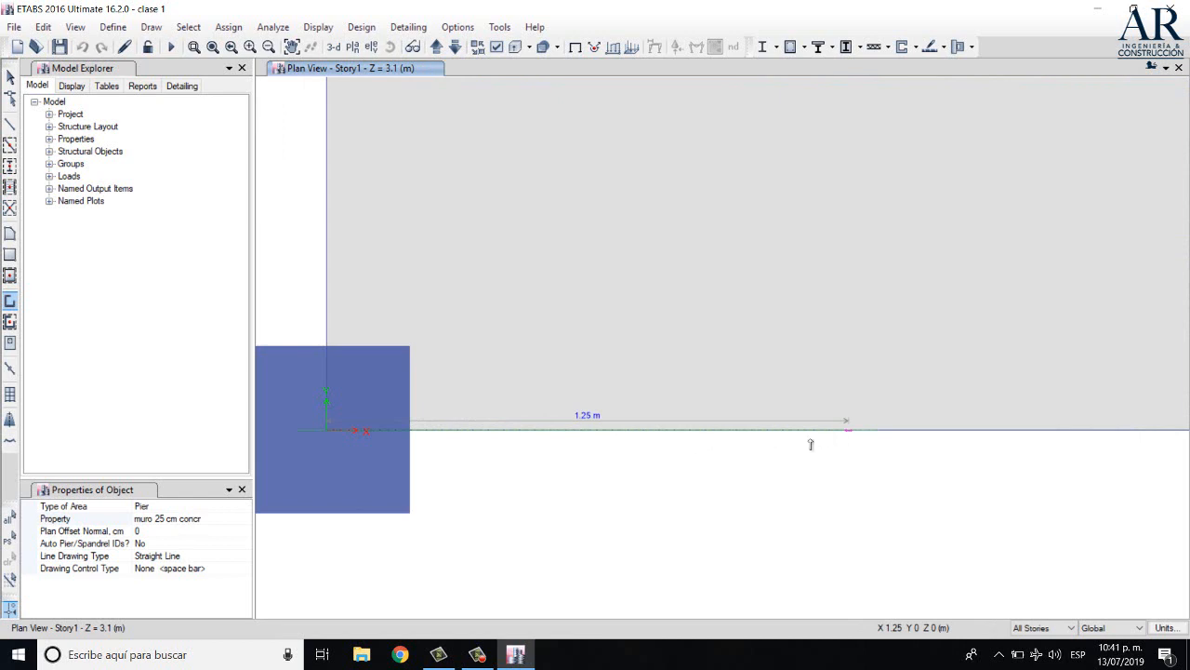
{"action": "left_click", "coordinate": [743, 429]}
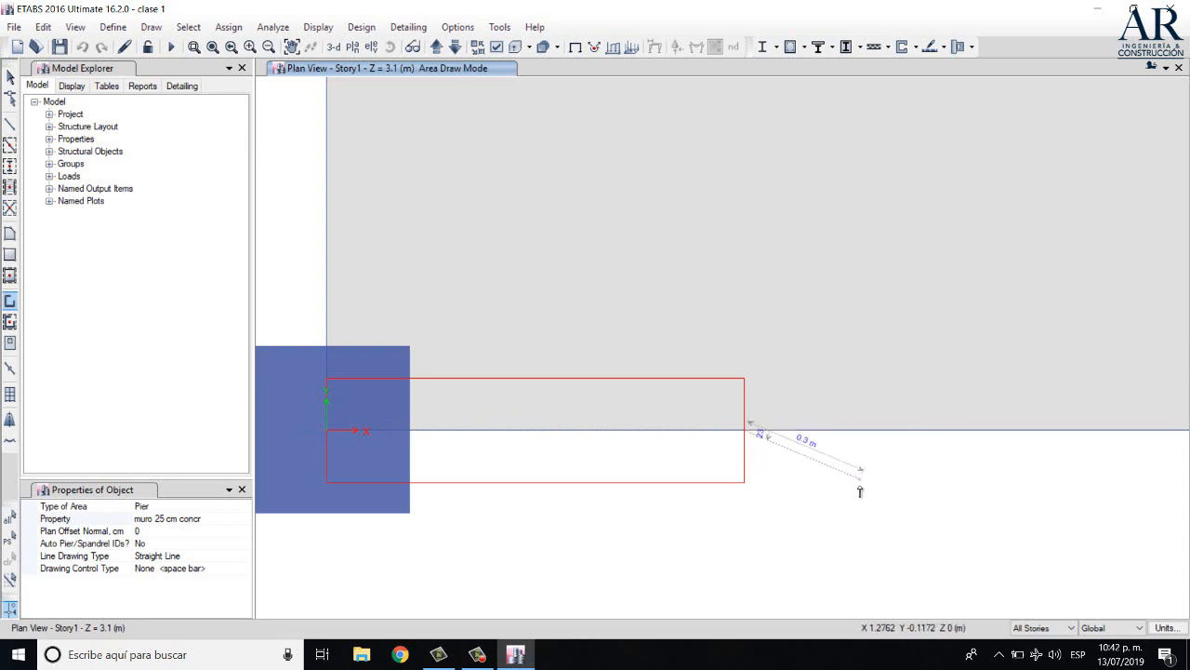
{"action": "scroll", "coordinate": [878, 506], "scroll_direction": "down", "scroll_amount": 3}
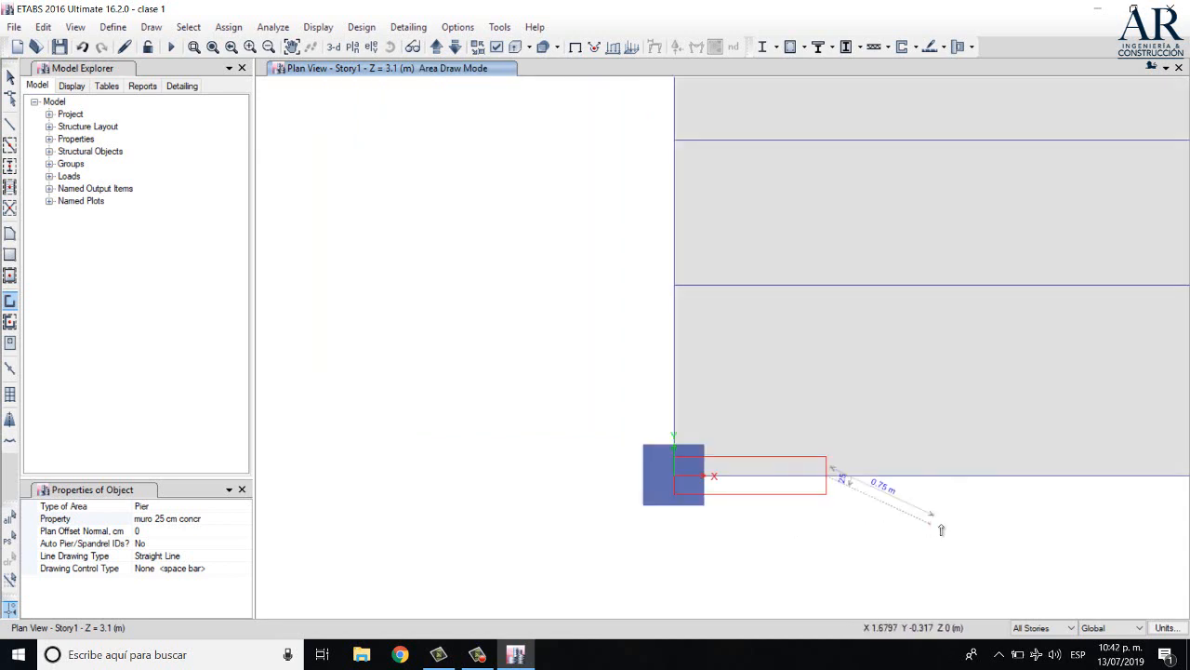
{"action": "middle_click_drag", "start_coordinate": [941, 529], "coordinate": [667, 372]}
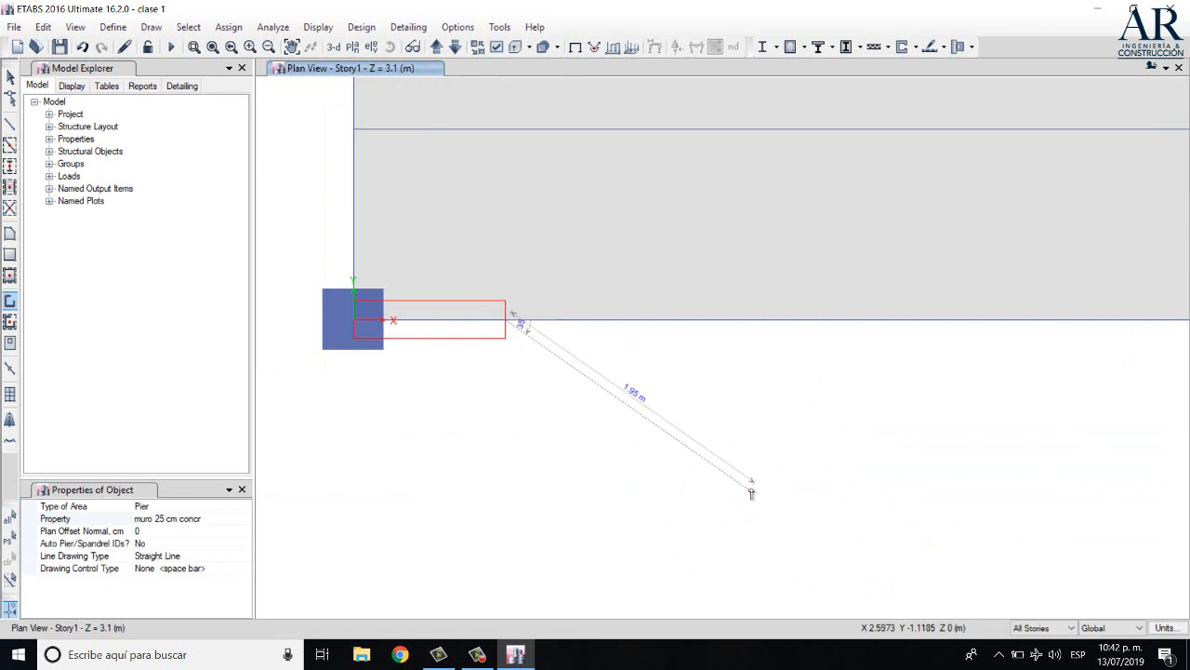
{"action": "key", "text": "Escape"}
Draw a wall about 1 m long from the corner column at X 18, Y 0 along the edge beam toward the origin
{"action": "scroll", "coordinate": [512, 447], "scroll_direction": "down", "scroll_amount": 5}
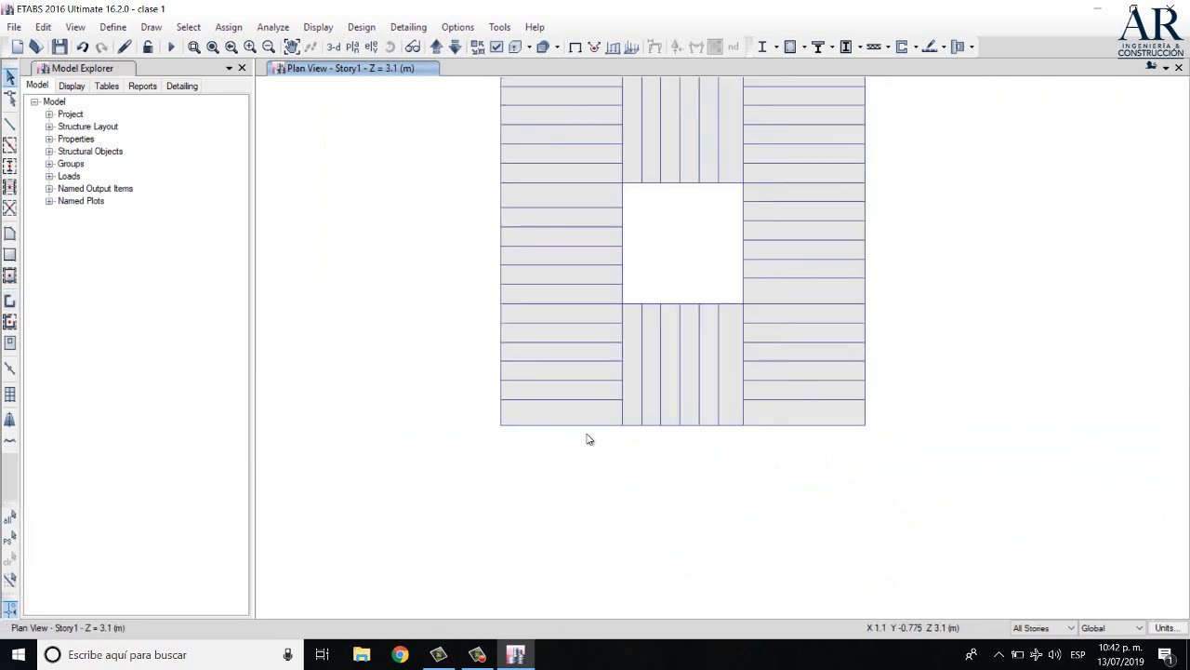
{"action": "left_click", "coordinate": [10, 301]}
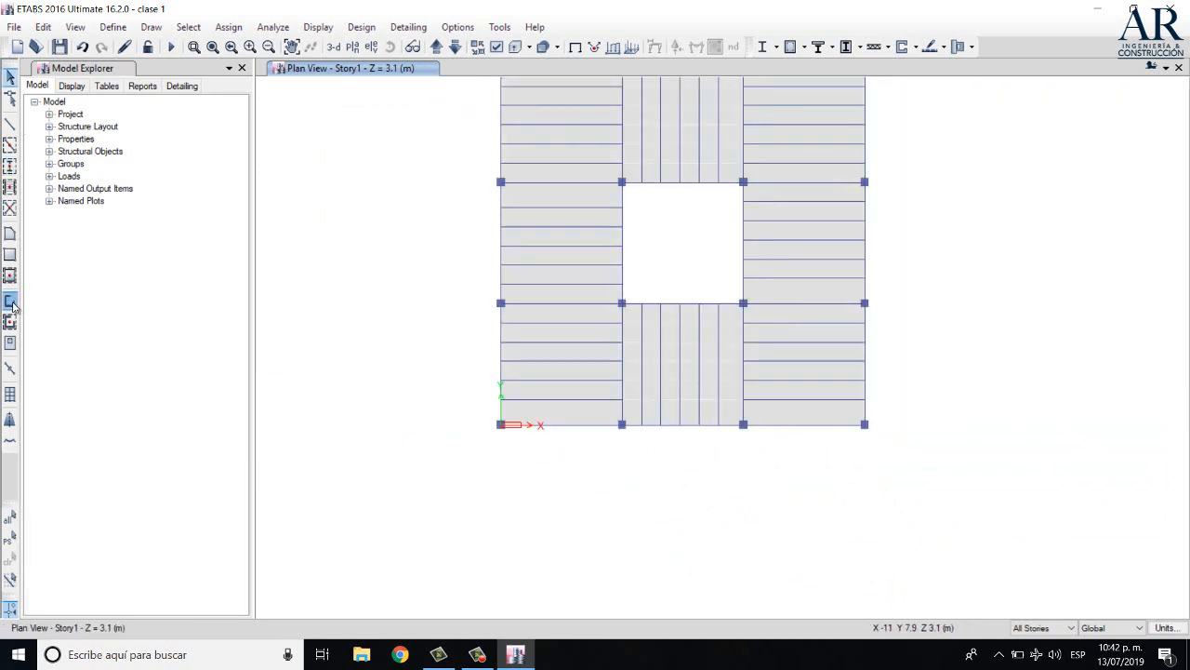
{"action": "scroll", "coordinate": [860, 430], "scroll_direction": "up", "scroll_amount": 5}
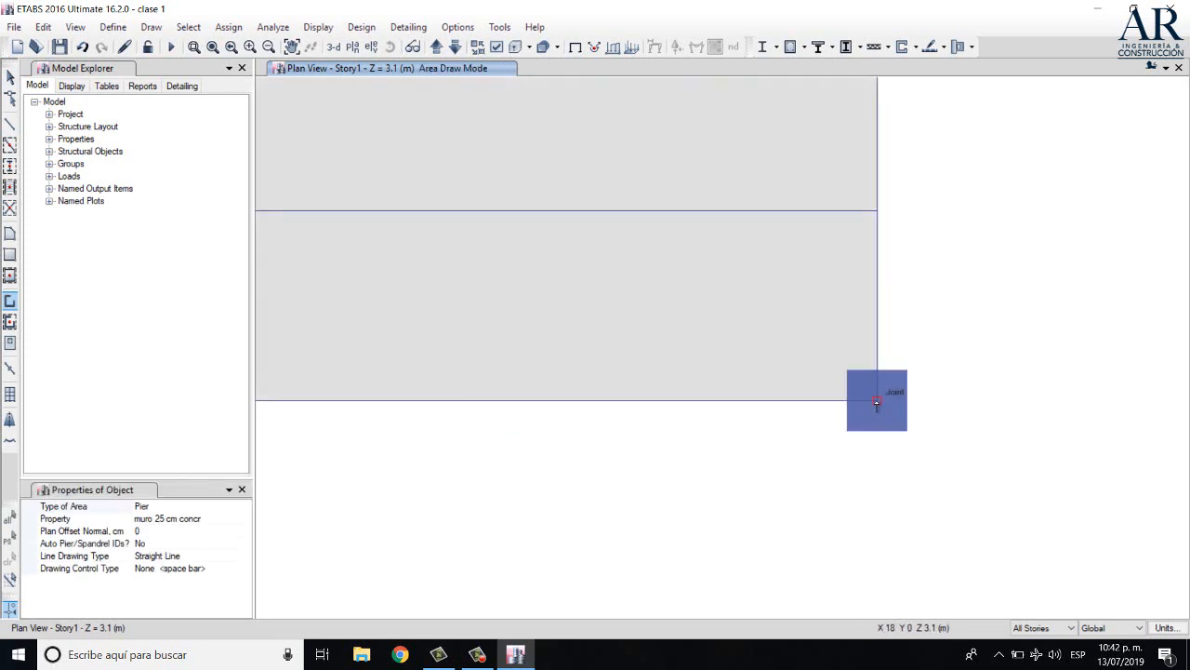
{"action": "left_click", "coordinate": [728, 407]}
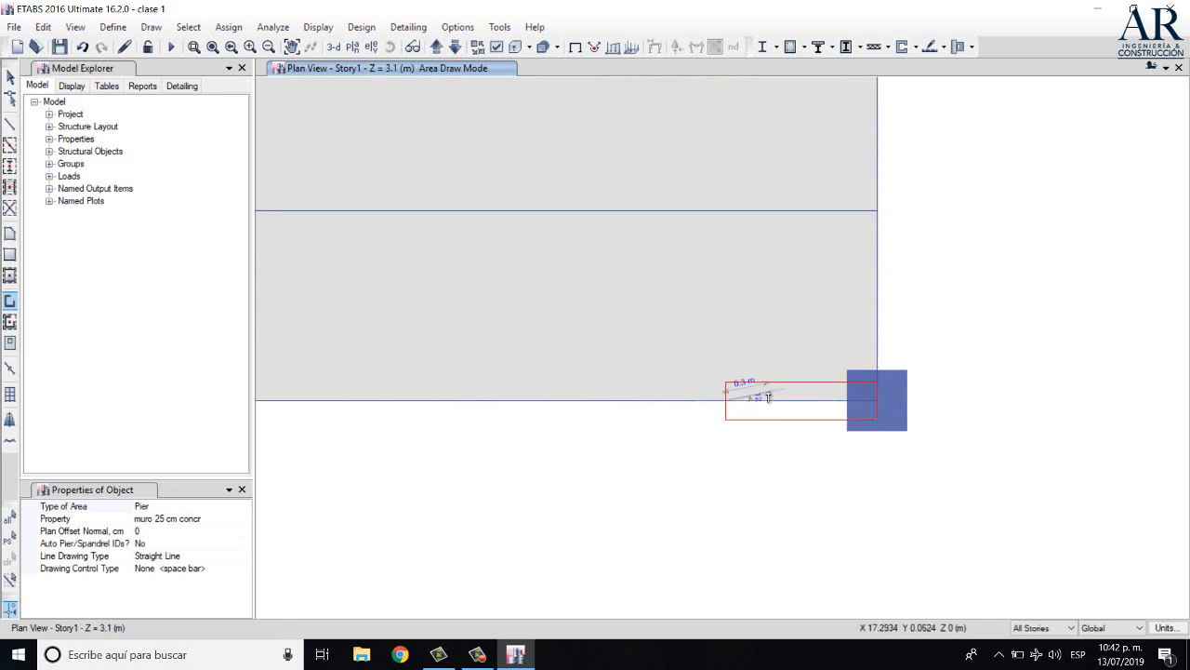
{"action": "key", "text": "Escape"}
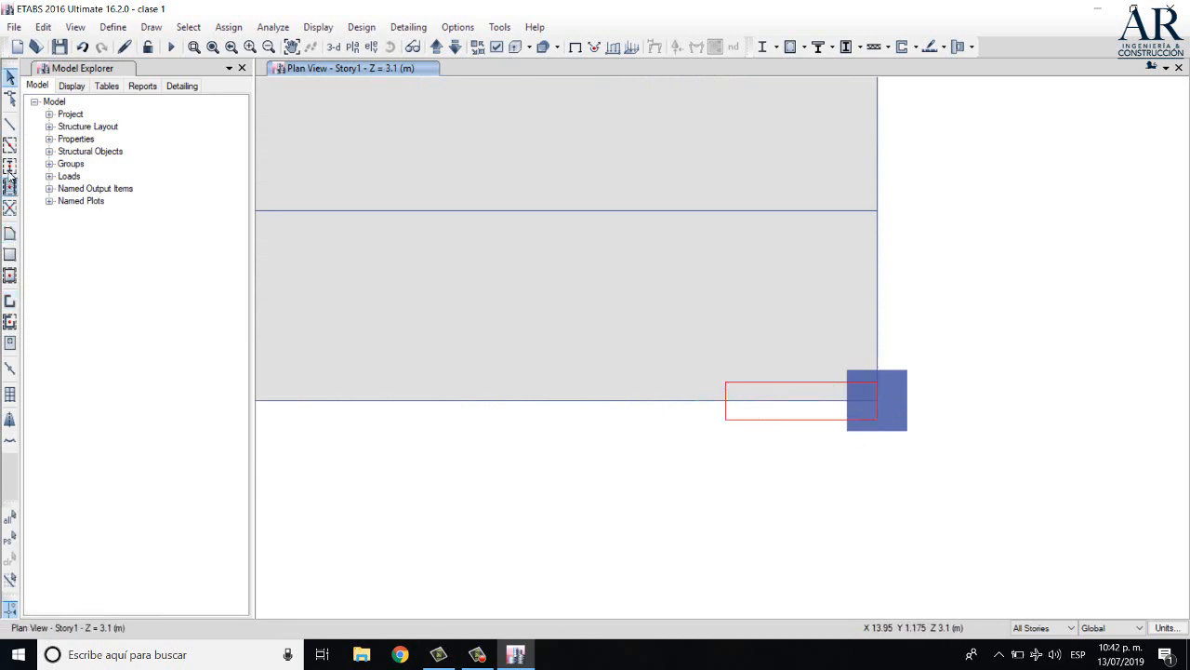
Draw a wall 1.01 m long from the corner column at X 18, Y 0 in the positive Y direction
{"action": "left_click", "coordinate": [10, 301]}
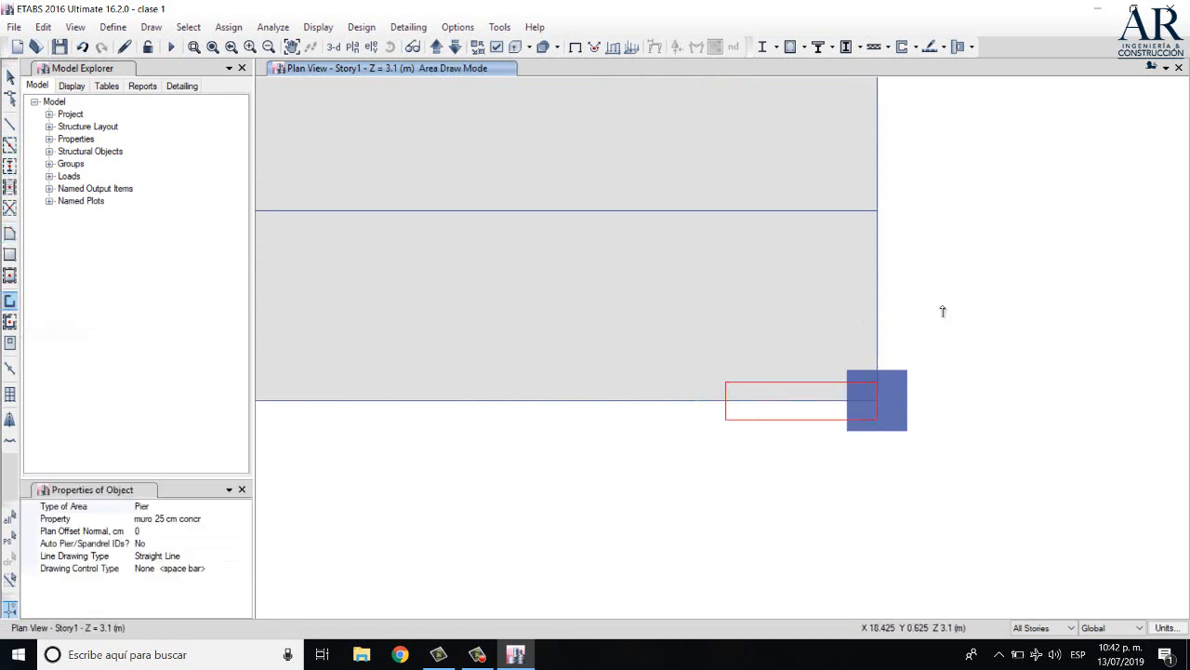
{"action": "scroll", "coordinate": [921, 370], "scroll_direction": "up", "scroll_amount": 3}
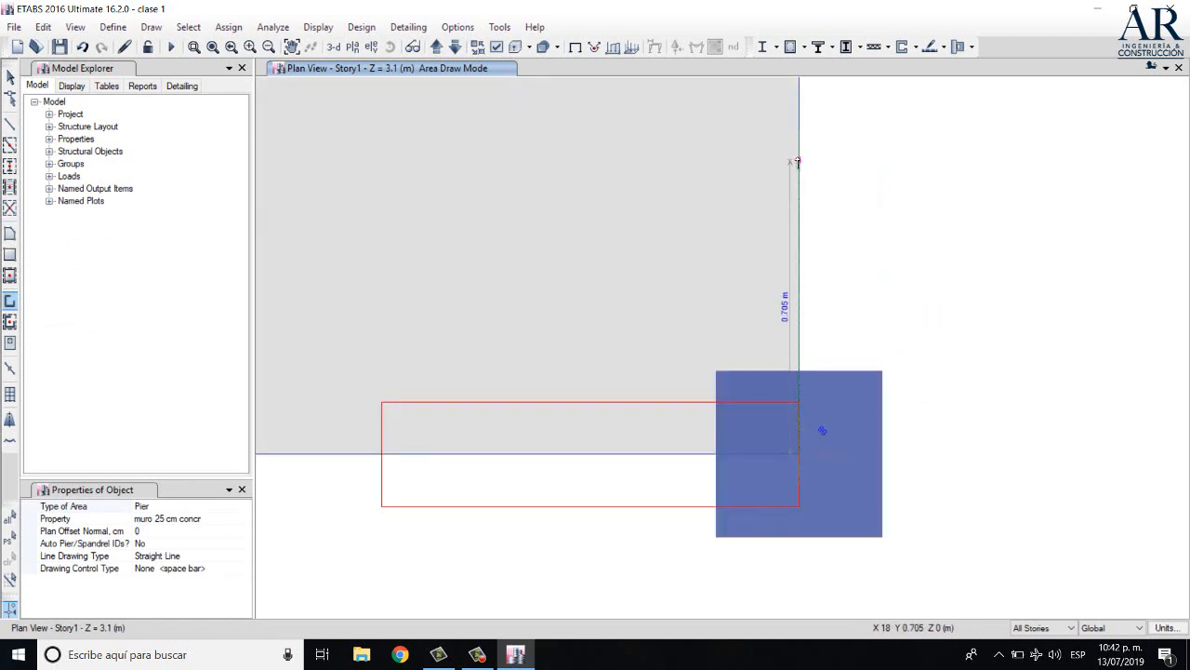
{"action": "middle_click_drag", "start_coordinate": [821, 147], "coordinate": [845, 308]}
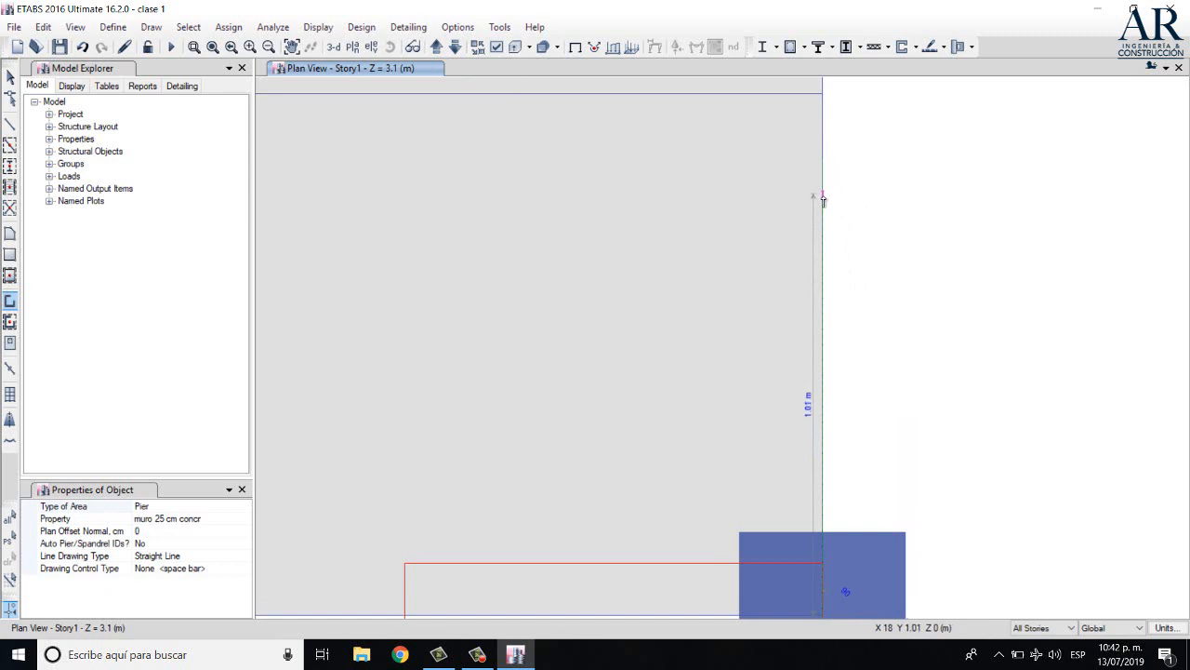
{"action": "left_click", "coordinate": [823, 201]}
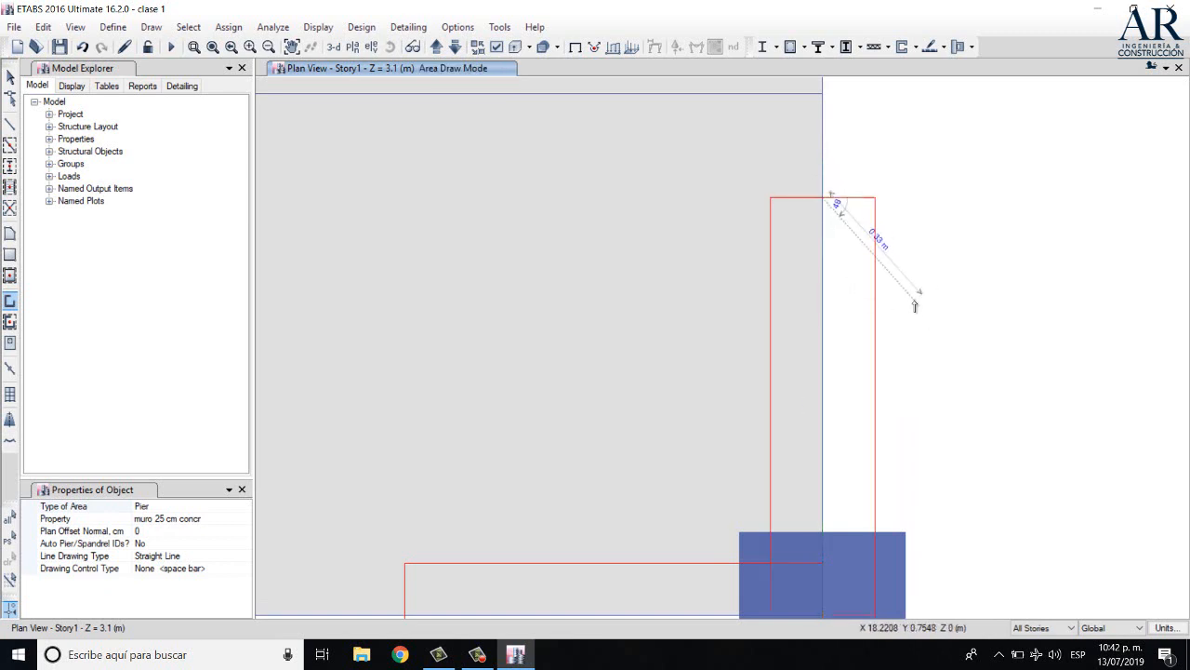
{"action": "key", "text": "Escape"}
Draw a 1 m wall from the column at the origin in the positive Y direction
{"action": "scroll", "coordinate": [557, 510], "scroll_direction": "down", "scroll_amount": 10}
{"action": "middle_click_drag", "start_coordinate": [585, 431], "coordinate": [744, 460]}
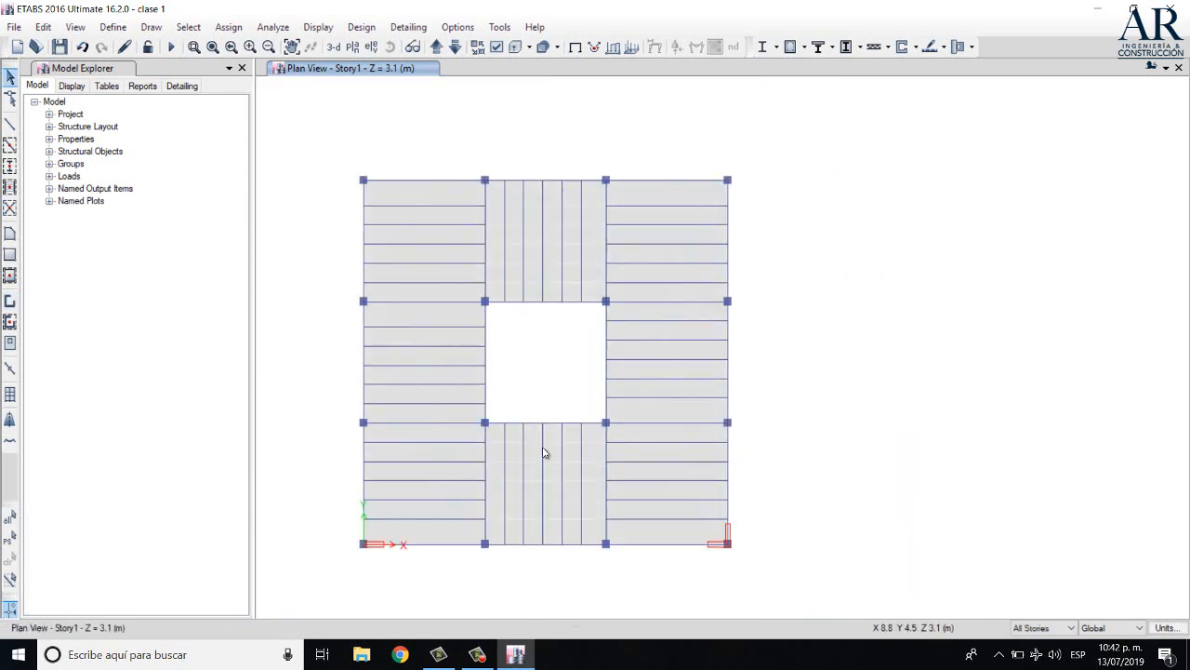
{"action": "left_click", "coordinate": [11, 306]}
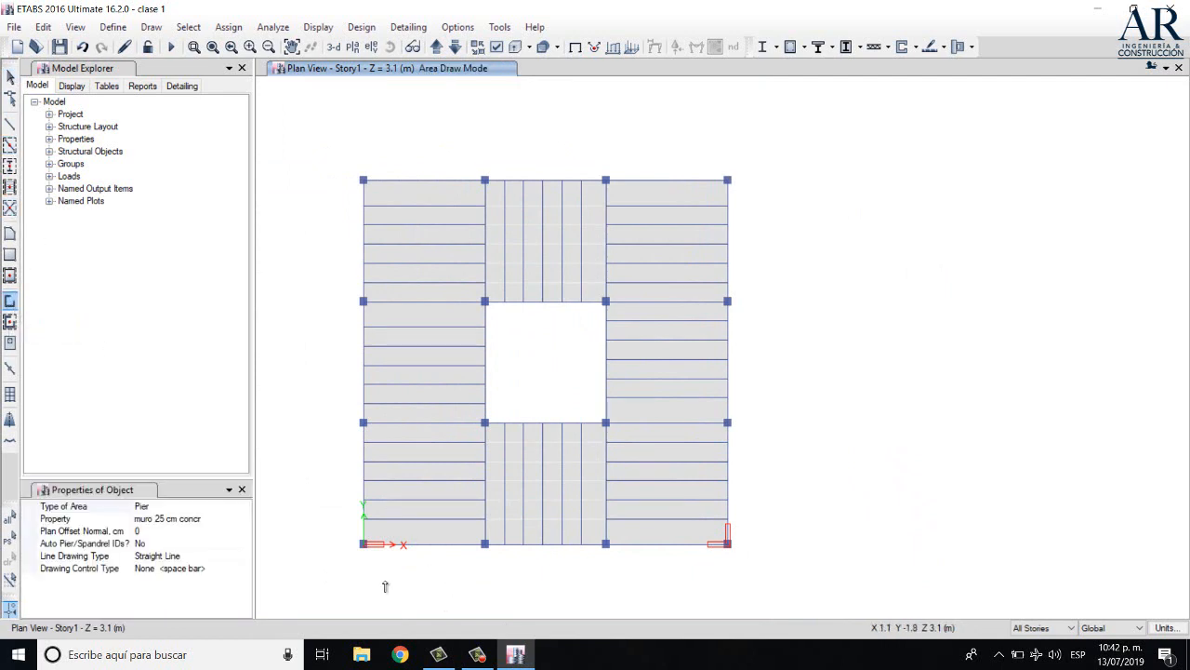
{"action": "scroll", "coordinate": [385, 583], "scroll_direction": "up", "scroll_amount": 5}
{"action": "middle_click_drag", "start_coordinate": [274, 318], "coordinate": [572, 477]}
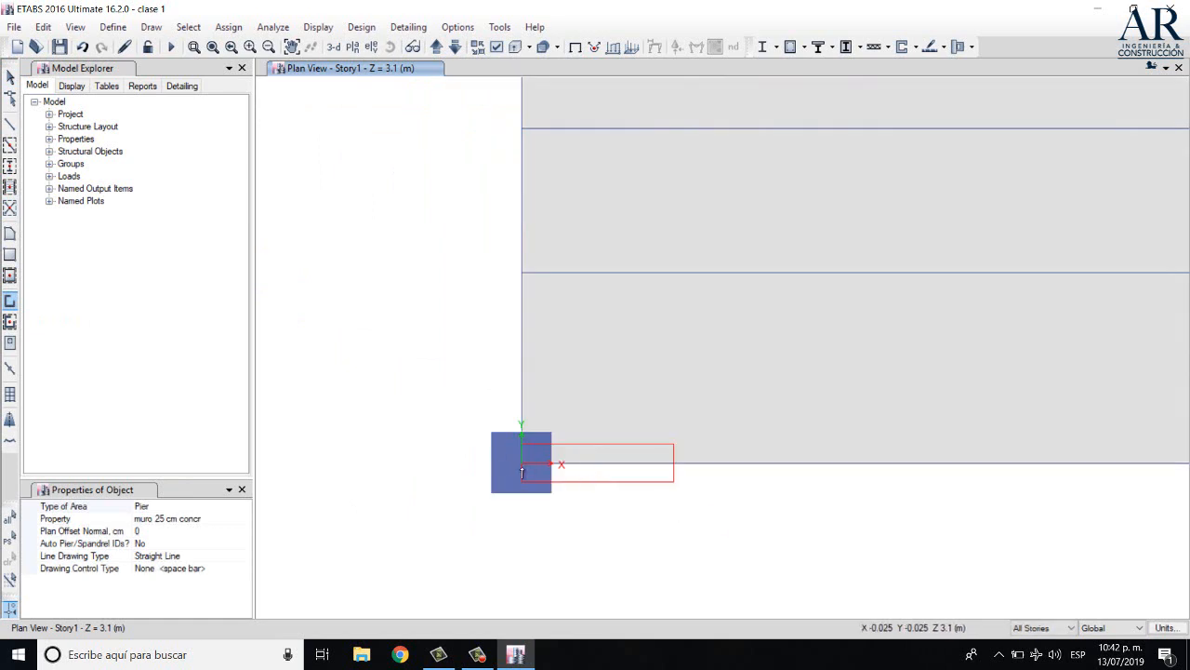
{"action": "left_click", "coordinate": [523, 398]}
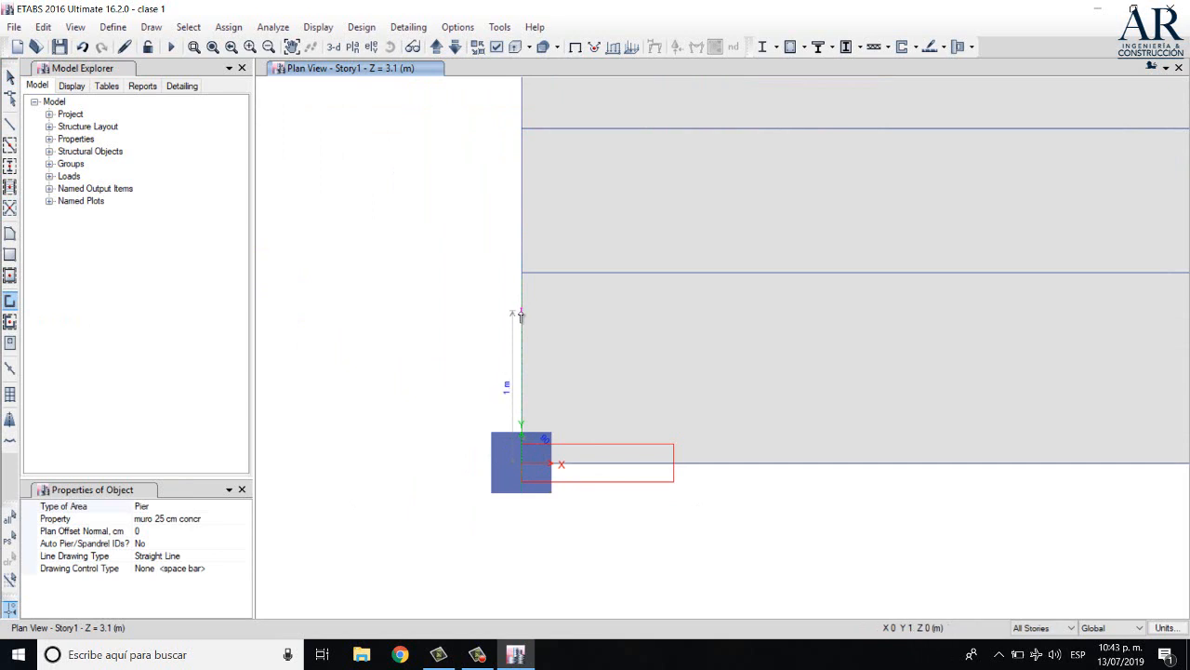
{"action": "left_click", "coordinate": [521, 316]}
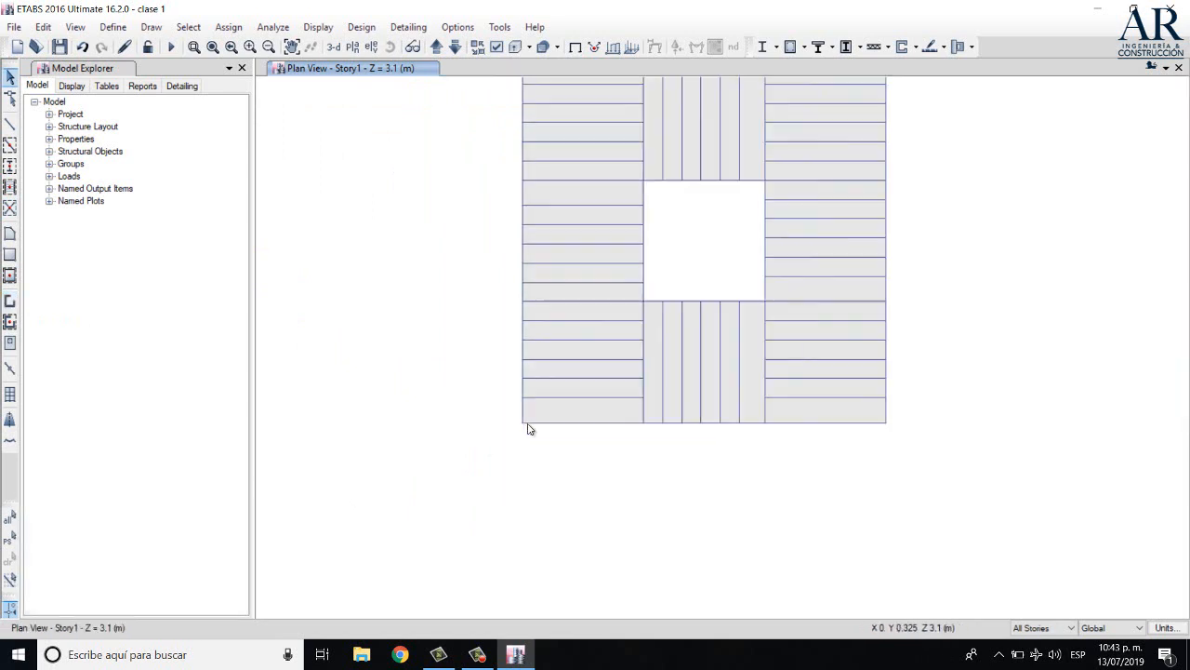
Draw a 1 m wall from the corner column at X 0, Y 18 in the positive X direction
{"action": "middle_click_drag", "start_coordinate": [652, 439], "coordinate": [669, 622]}
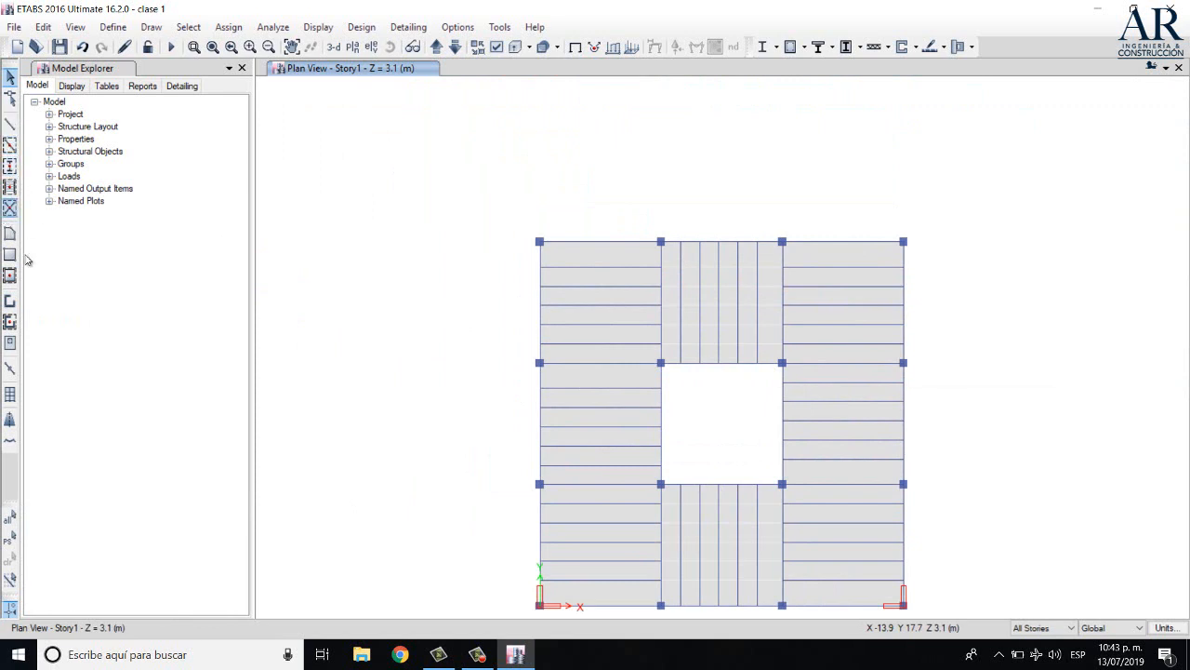
{"action": "left_click", "coordinate": [9, 300]}
{"action": "scroll", "coordinate": [547, 238], "scroll_direction": "up", "scroll_amount": 3}
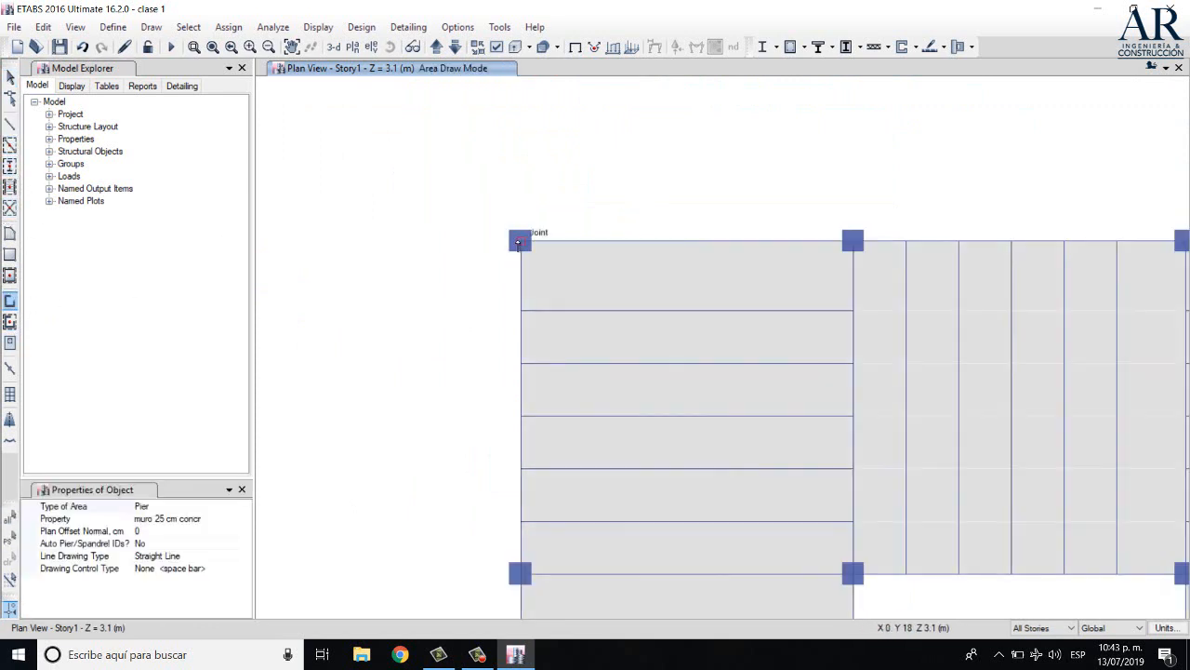
{"action": "left_click", "coordinate": [519, 242]}
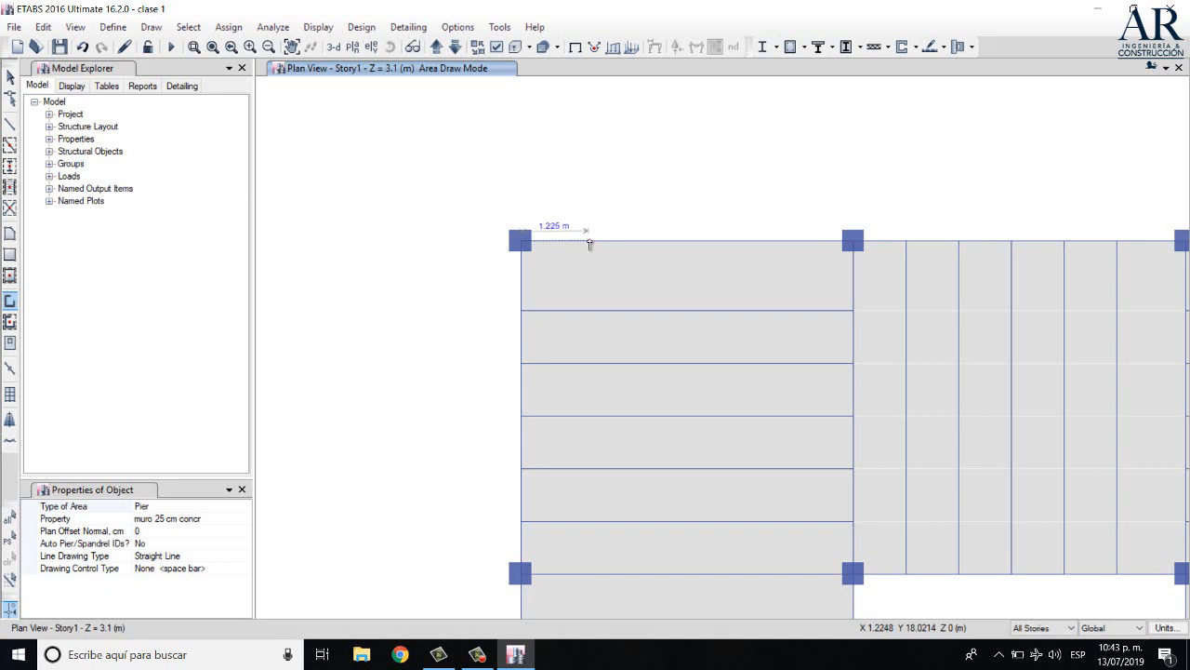
{"action": "scroll", "coordinate": [589, 243], "scroll_direction": "up", "scroll_amount": 3}
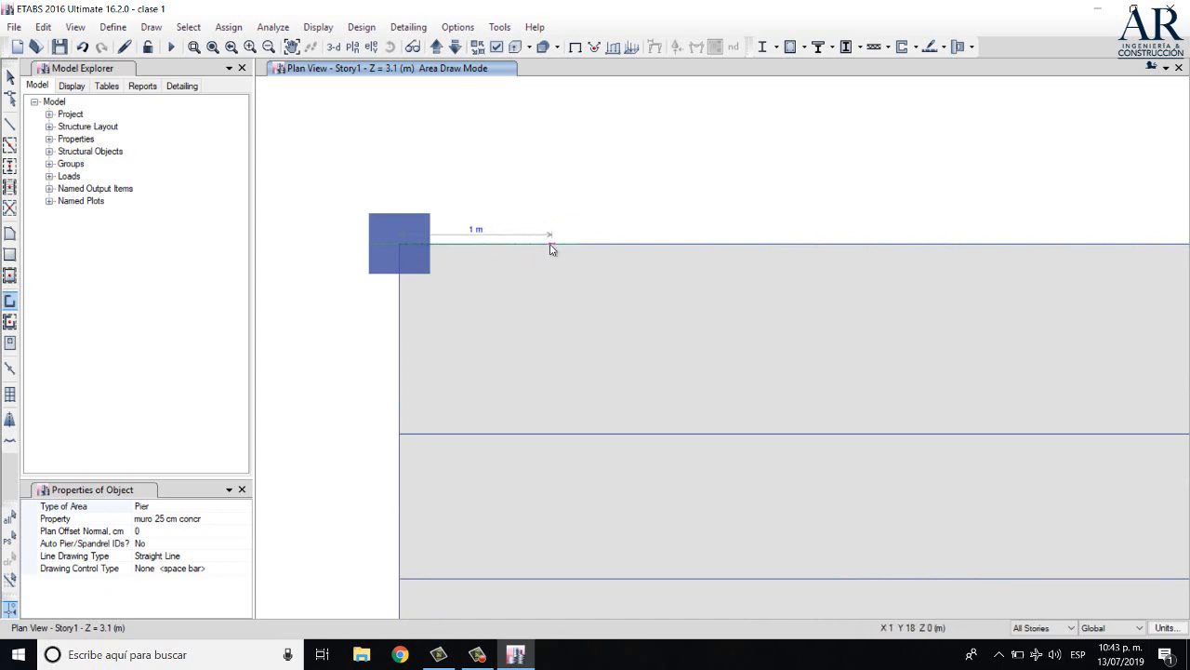
{"action": "left_click", "coordinate": [551, 247]}
{"action": "key", "text": "Escape"}
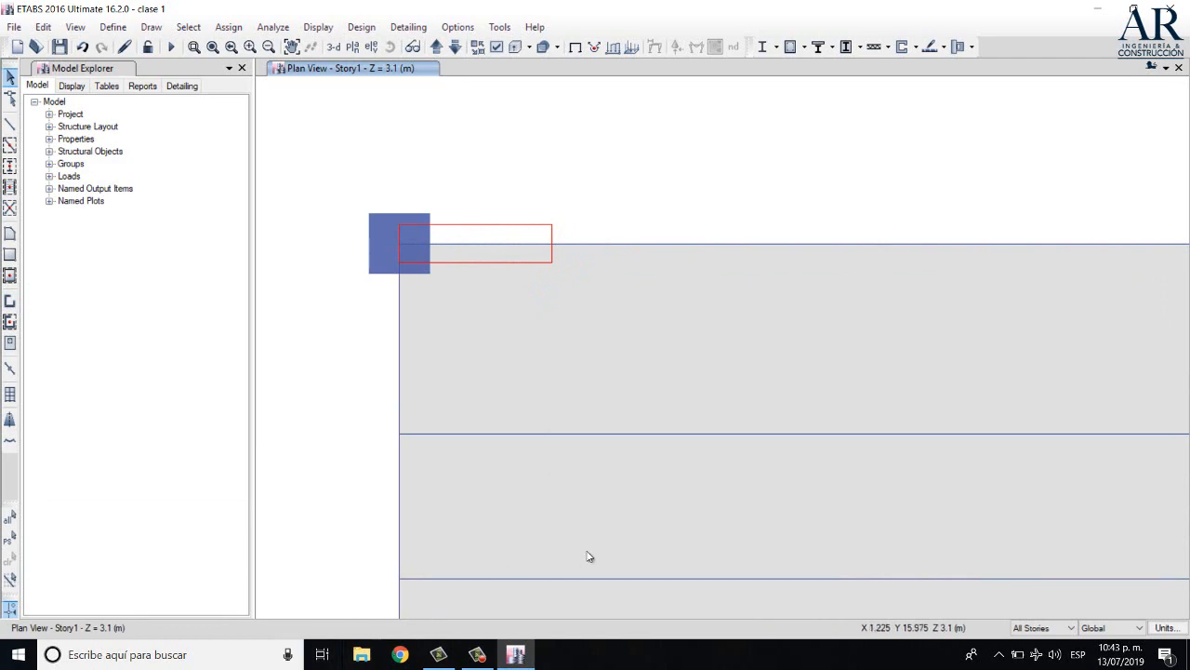
Open Paint and enlarge the blank canvas to 1688 × 595 pixels
{"action": "key", "text": "super"}
{"action": "type", "text": "psa"}
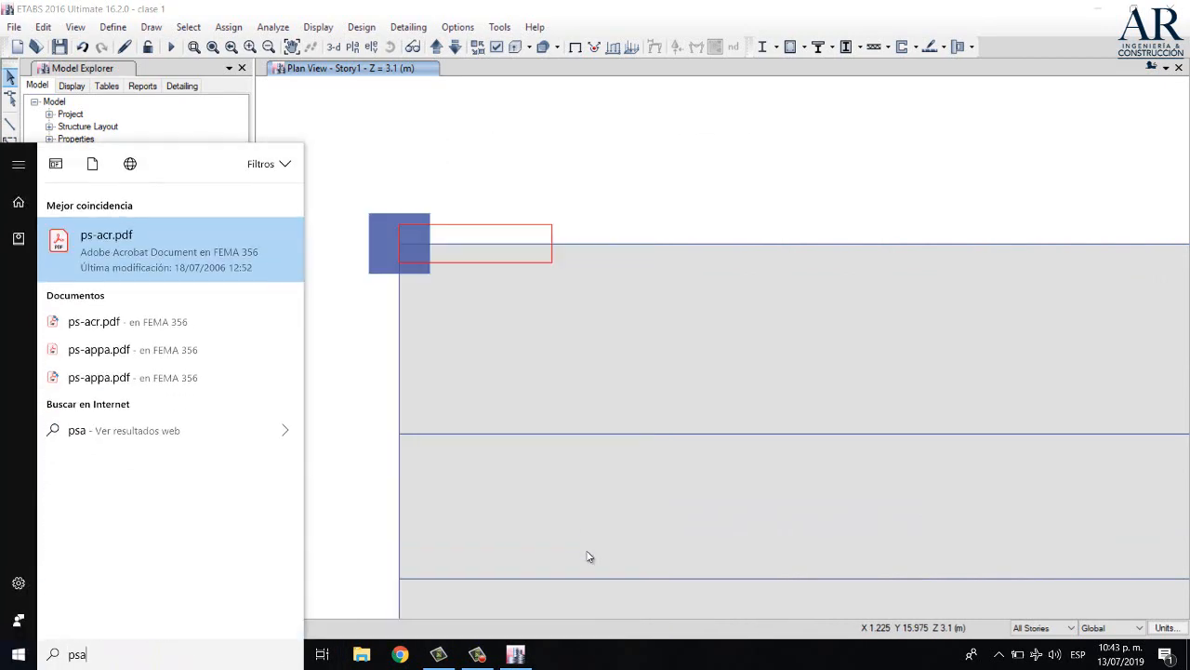
{"action": "key", "text": "BackSpace"}
{"action": "key", "text": "BackSpace"}
{"action": "key", "text": "BackSpace"}
{"action": "type", "text": "paint"}
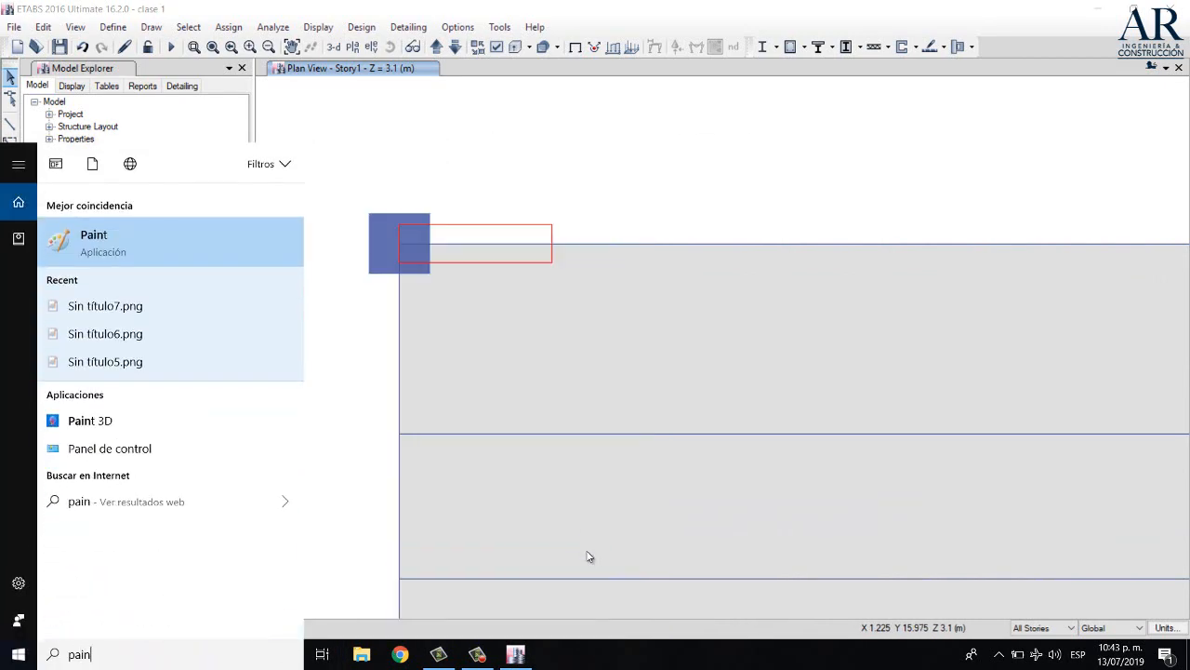
{"action": "key", "text": "Return"}
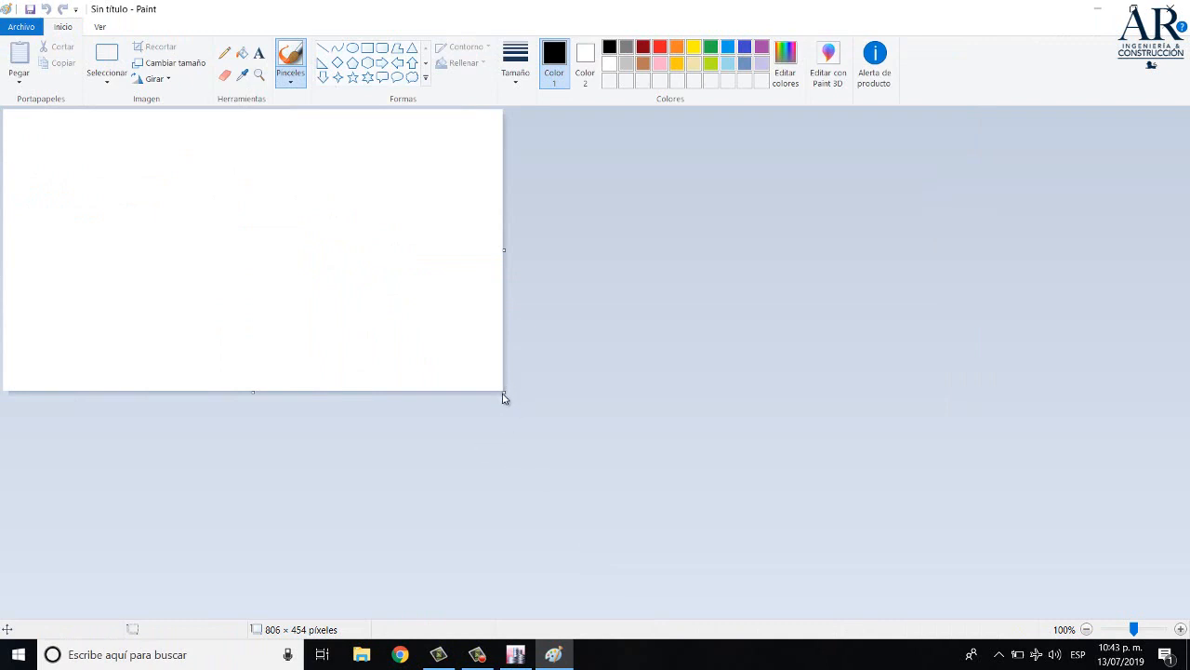
{"action": "left_click_drag", "start_coordinate": [502, 392], "coordinate": [1051, 479]}
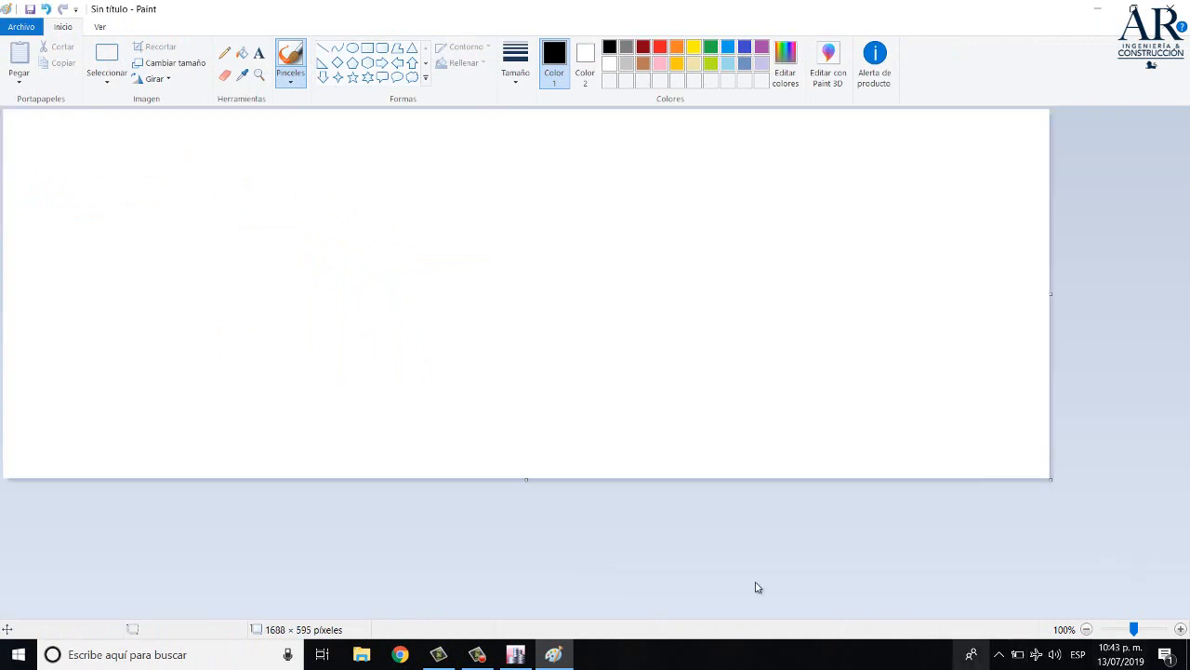
Sketch a tall upright wall standing on a ground line with the Pencil tool, adding vertical lines along both edges and through its middle
{"action": "left_click", "coordinate": [224, 53]}
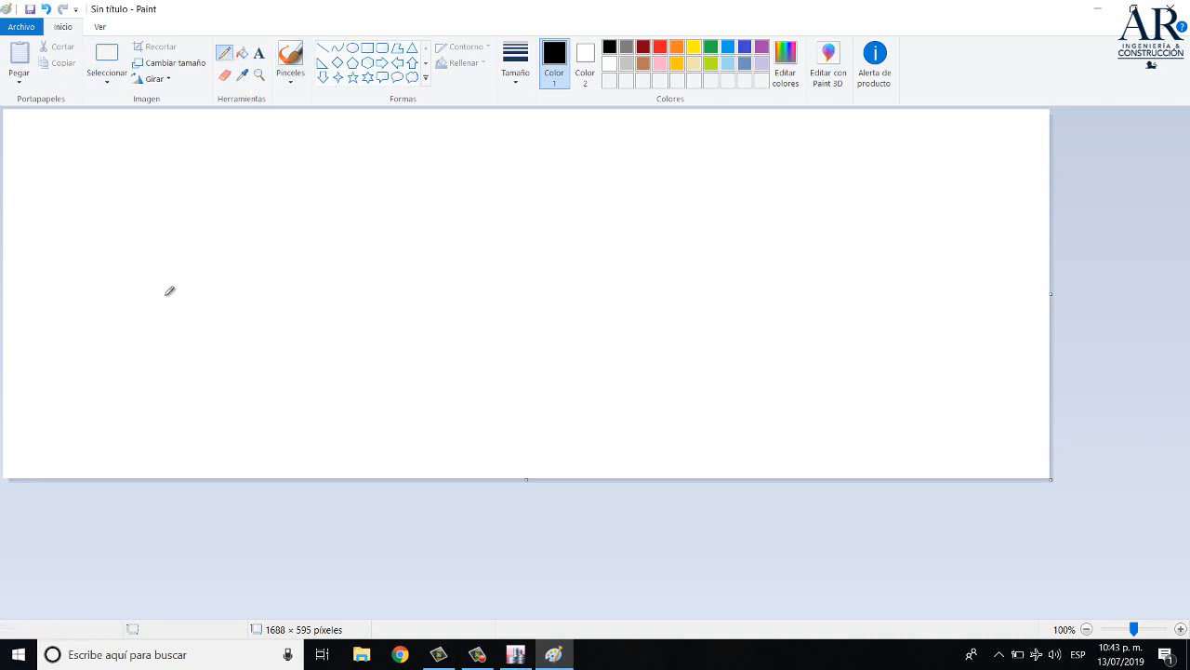
{"action": "left_click_drag", "start_coordinate": [284, 151], "coordinate": [286, 200]}
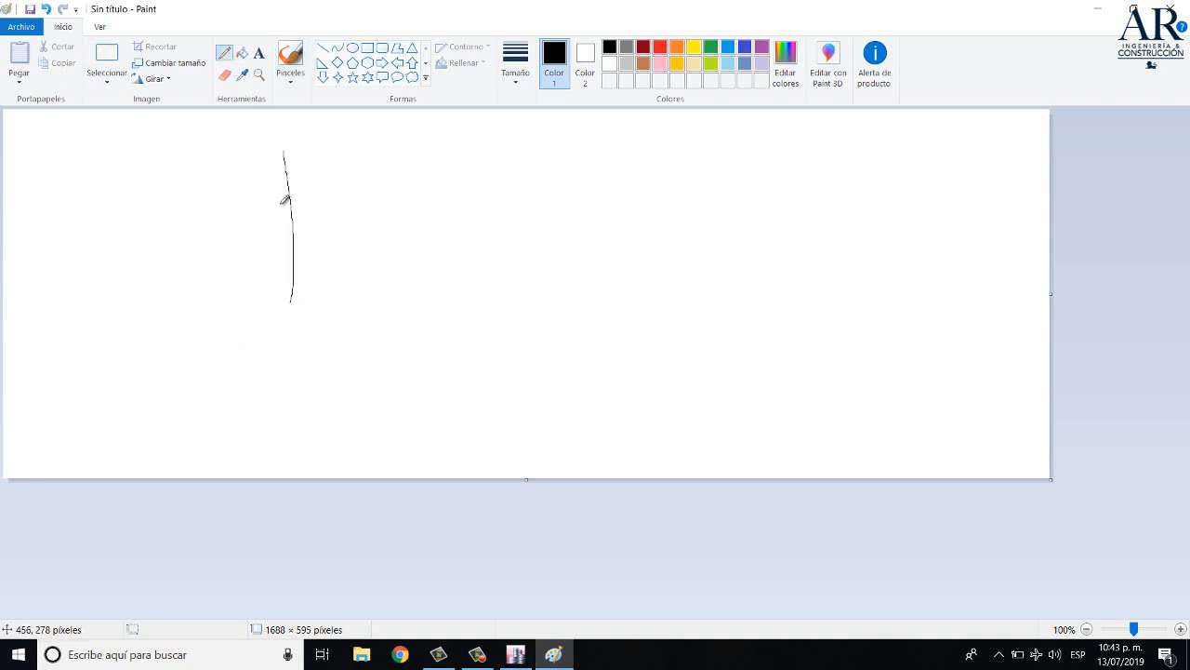
{"action": "left_click_drag", "start_coordinate": [339, 157], "coordinate": [344, 269]}
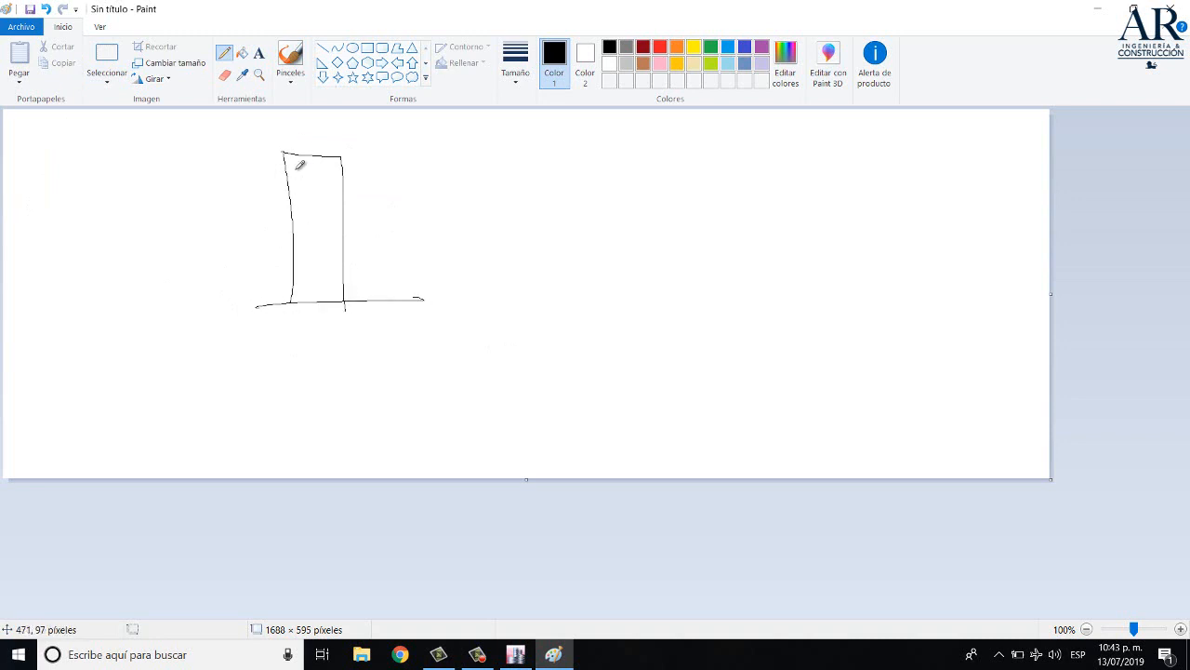
{"action": "left_click_drag", "start_coordinate": [283, 152], "coordinate": [296, 201]}
{"action": "left_click_drag", "start_coordinate": [340, 152], "coordinate": [345, 299]}
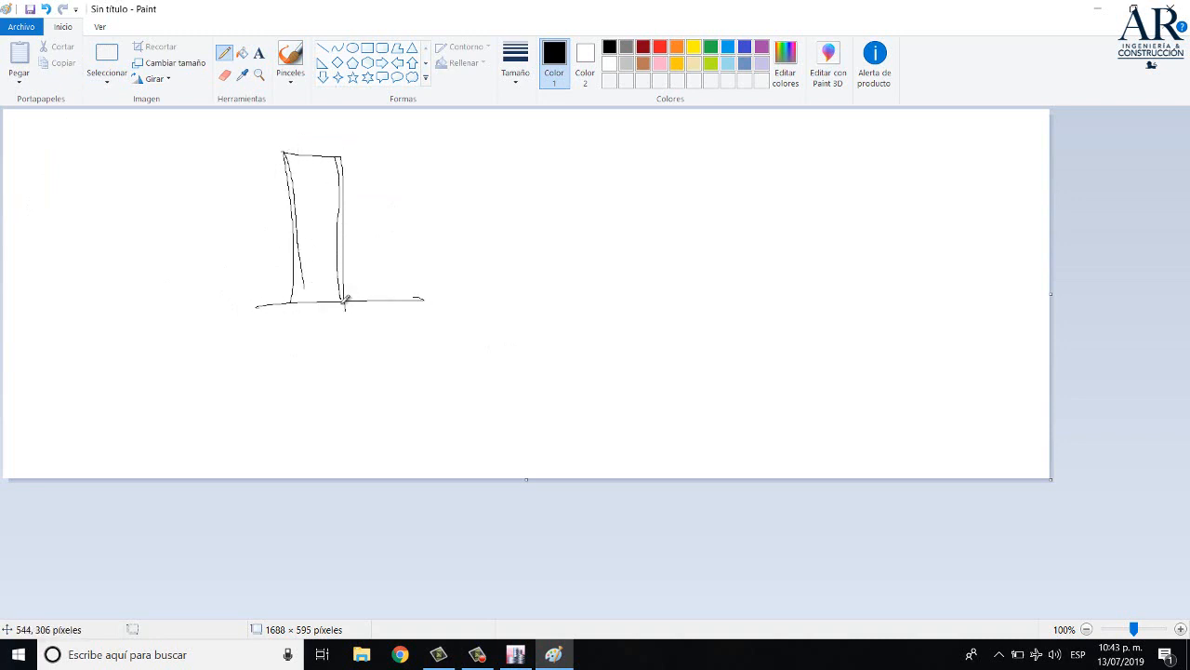
{"action": "left_click_drag", "start_coordinate": [312, 155], "coordinate": [326, 288]}
{"action": "left_click_drag", "start_coordinate": [317, 151], "coordinate": [329, 293]}
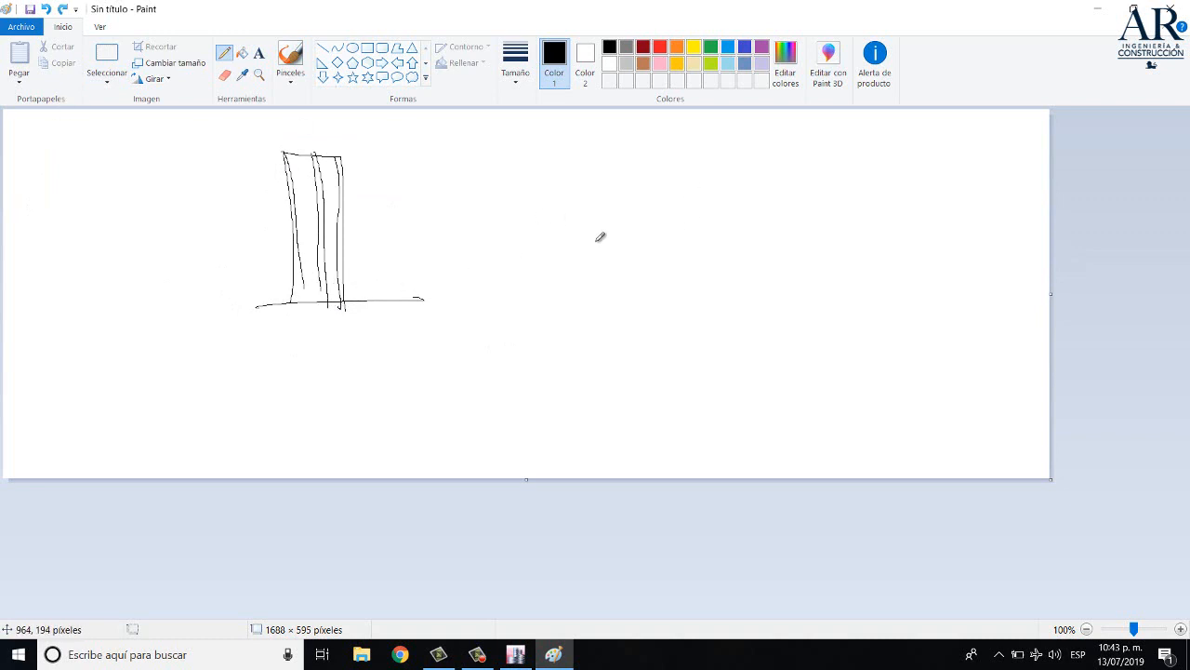
Sketch a horizontal cantilever beam fixed to a hatched support, with a reinforcement line along its upper and lower edges
{"action": "left_click_drag", "start_coordinate": [532, 243], "coordinate": [770, 250]}
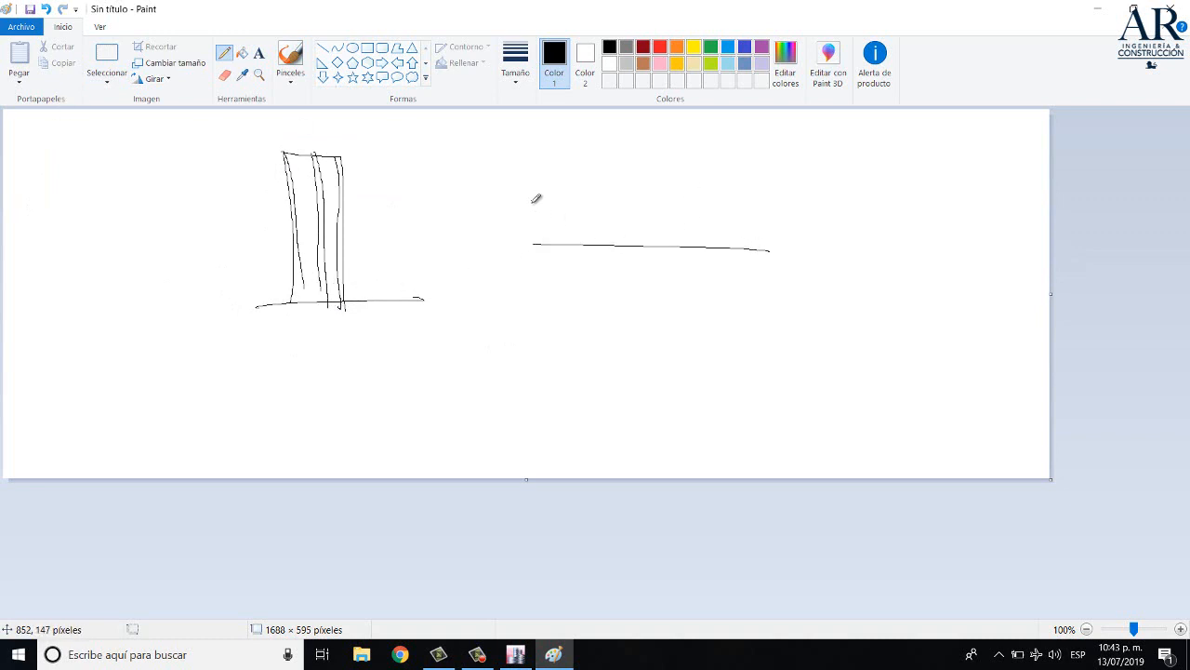
{"action": "mouse_move", "coordinate": [533, 200]}
{"action": "left_mouse_down"}
{"action": "mouse_move", "coordinate": [550, 329]}
{"action": "mouse_move", "coordinate": [517, 332]}
{"action": "left_mouse_up"}
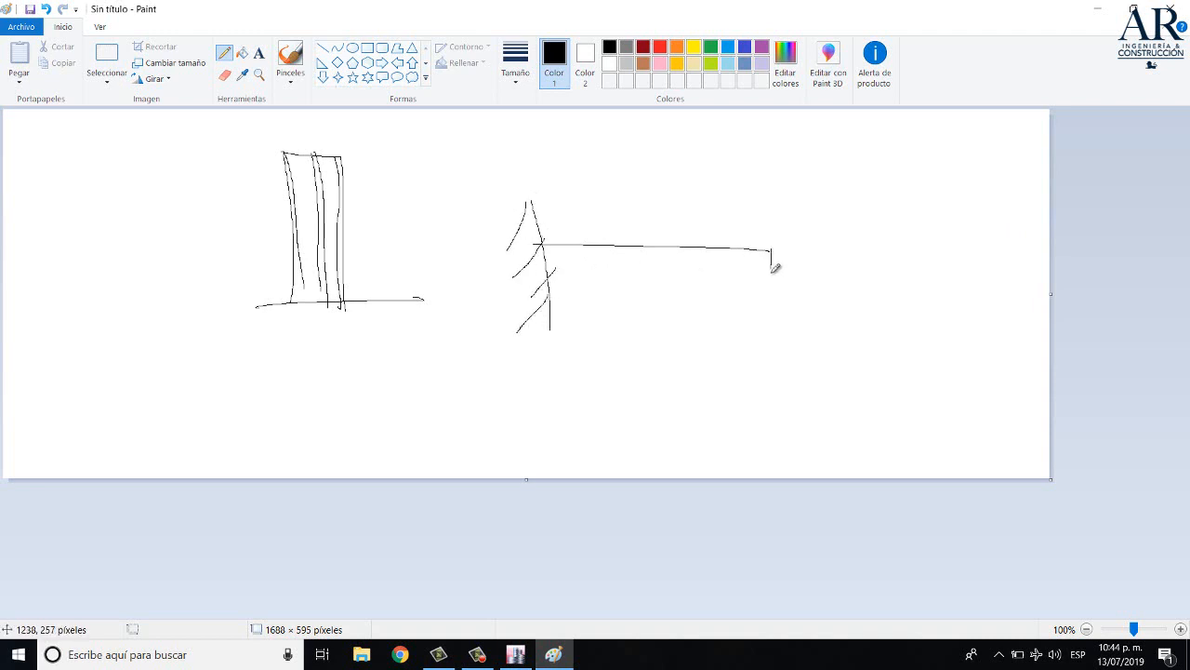
{"action": "left_click_drag", "start_coordinate": [768, 283], "coordinate": [566, 287]}
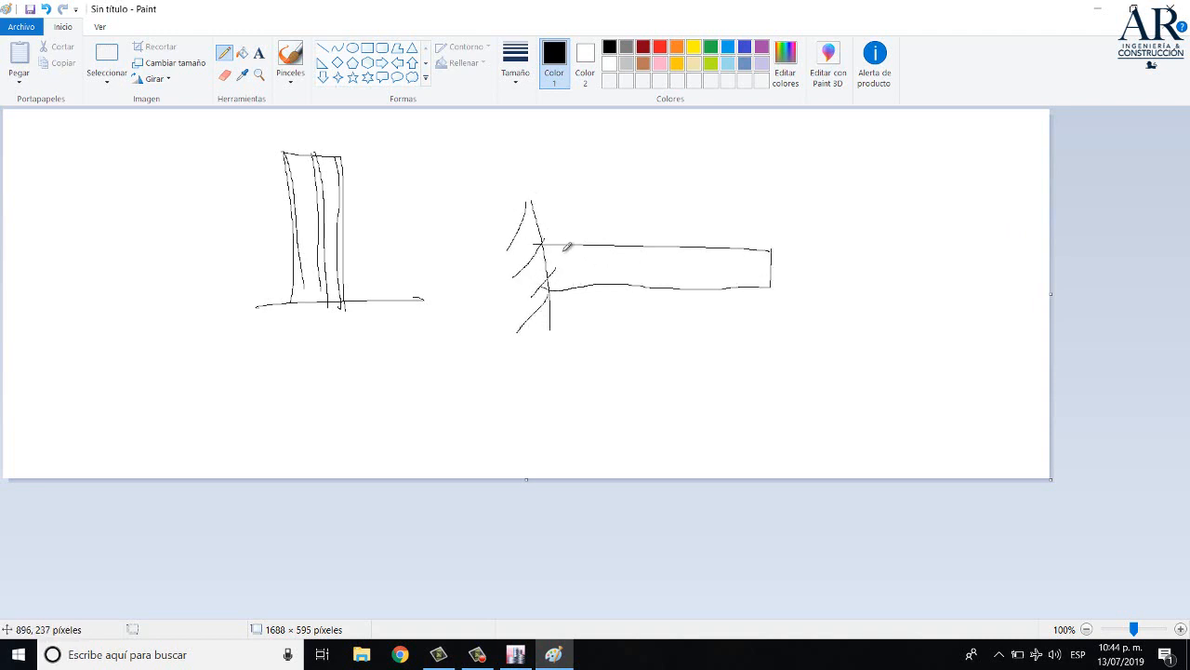
{"action": "left_click_drag", "start_coordinate": [549, 244], "coordinate": [755, 256]}
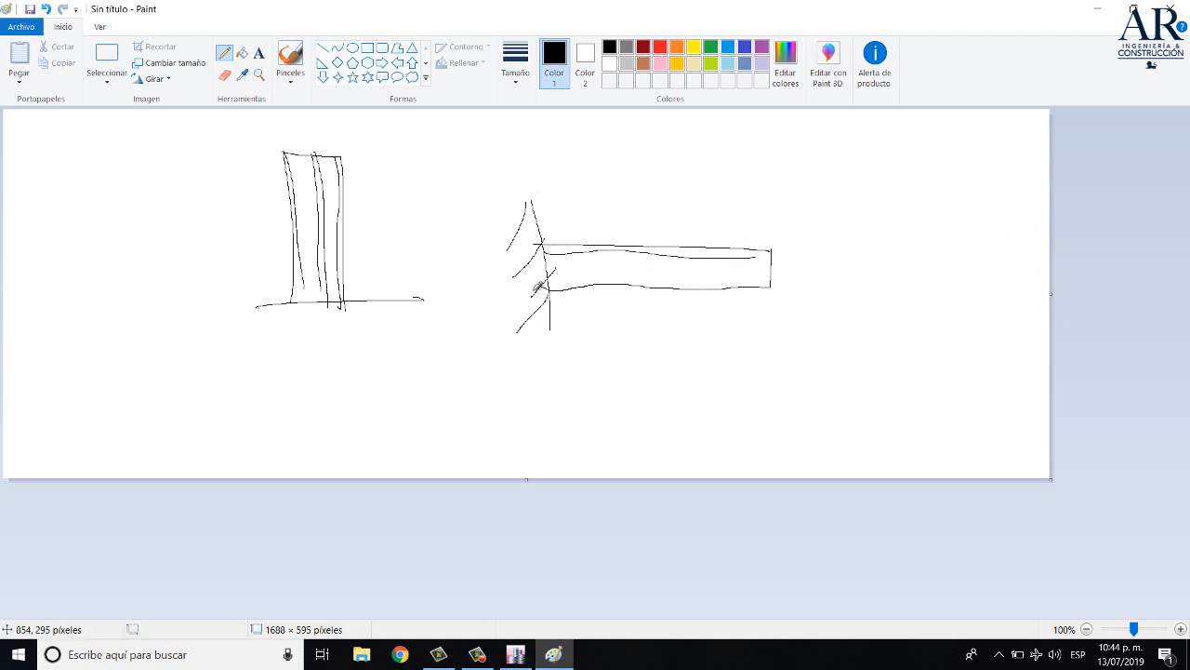
{"action": "left_click_drag", "start_coordinate": [553, 276], "coordinate": [768, 269]}
Switch back to ETABS and draw a 1 m wall from the corner column at X 0, Y 18 in the negative Y direction
{"action": "left_click", "coordinate": [554, 653]}
{"action": "scroll", "coordinate": [630, 366], "scroll_direction": "down", "scroll_amount": 5}
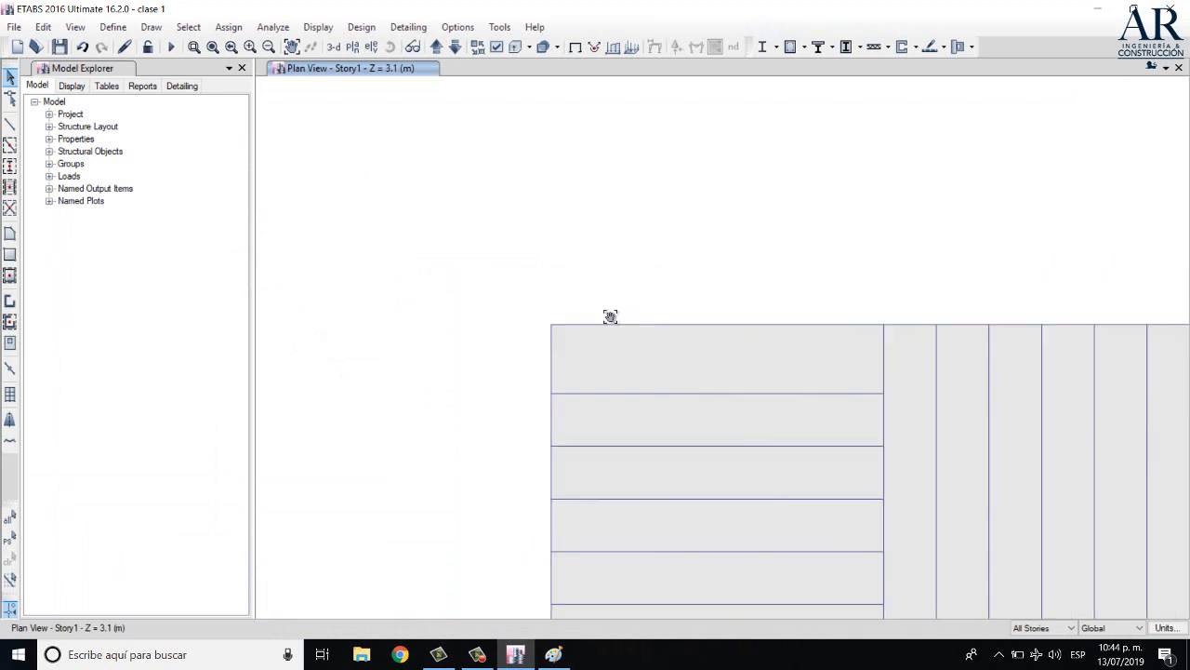
{"action": "left_click", "coordinate": [9, 301]}
{"action": "left_click", "coordinate": [475, 270]}
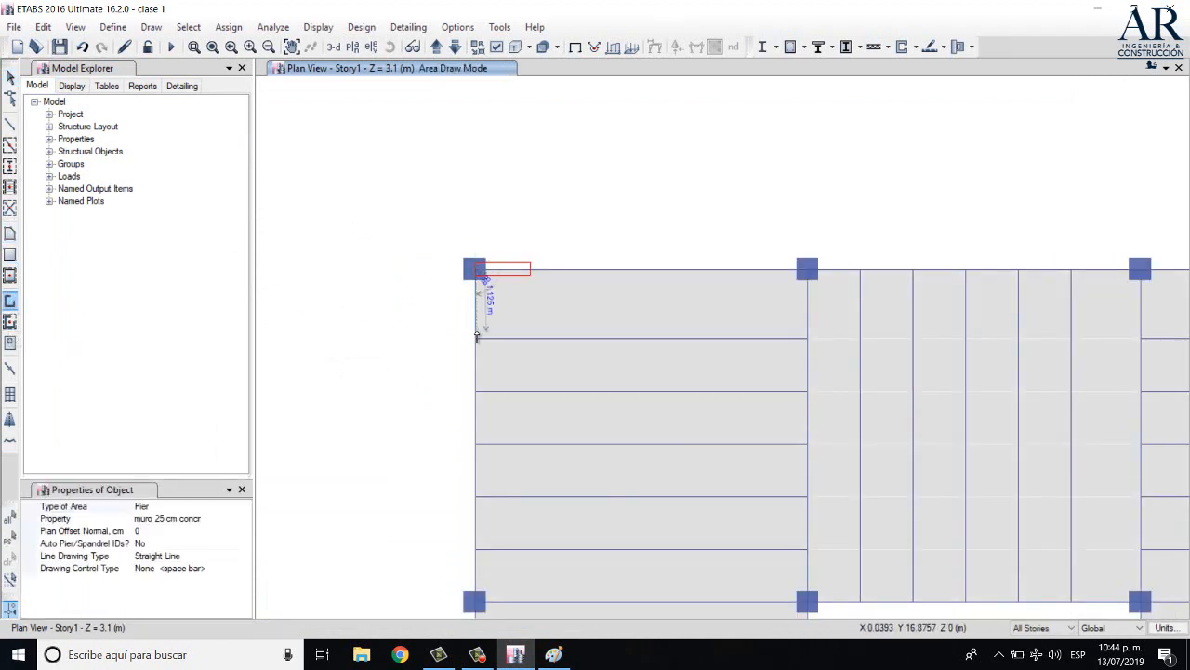
{"action": "scroll", "coordinate": [475, 329], "scroll_direction": "up", "scroll_amount": 4}
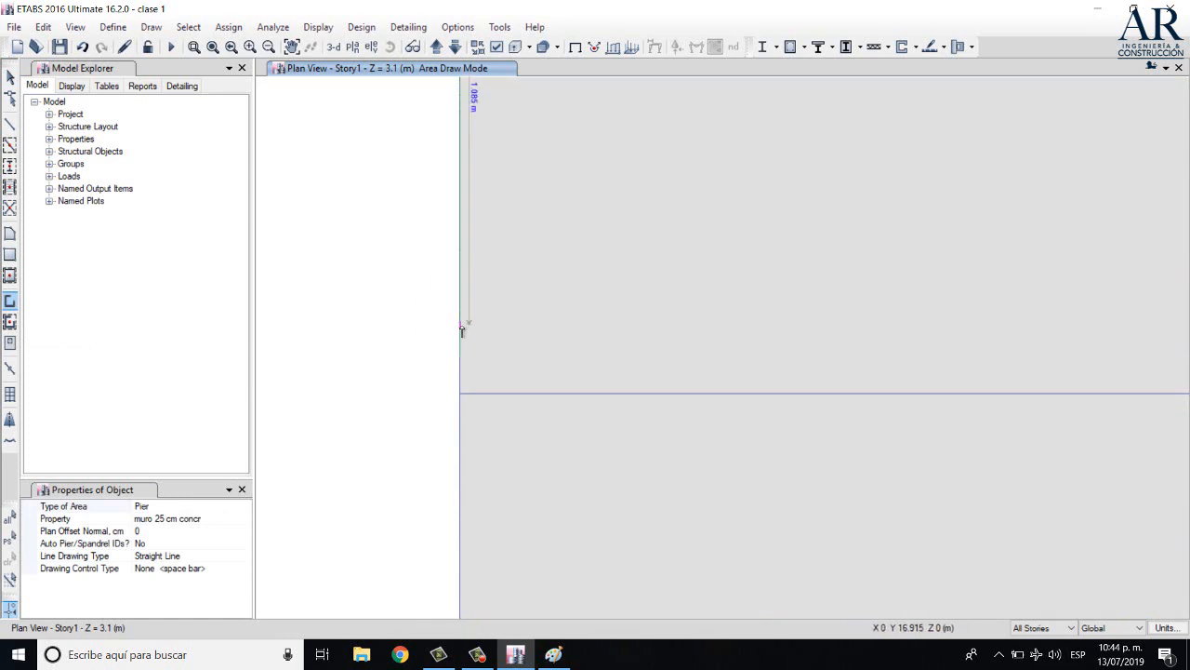
{"action": "middle_click_drag", "start_coordinate": [476, 324], "coordinate": [472, 431]}
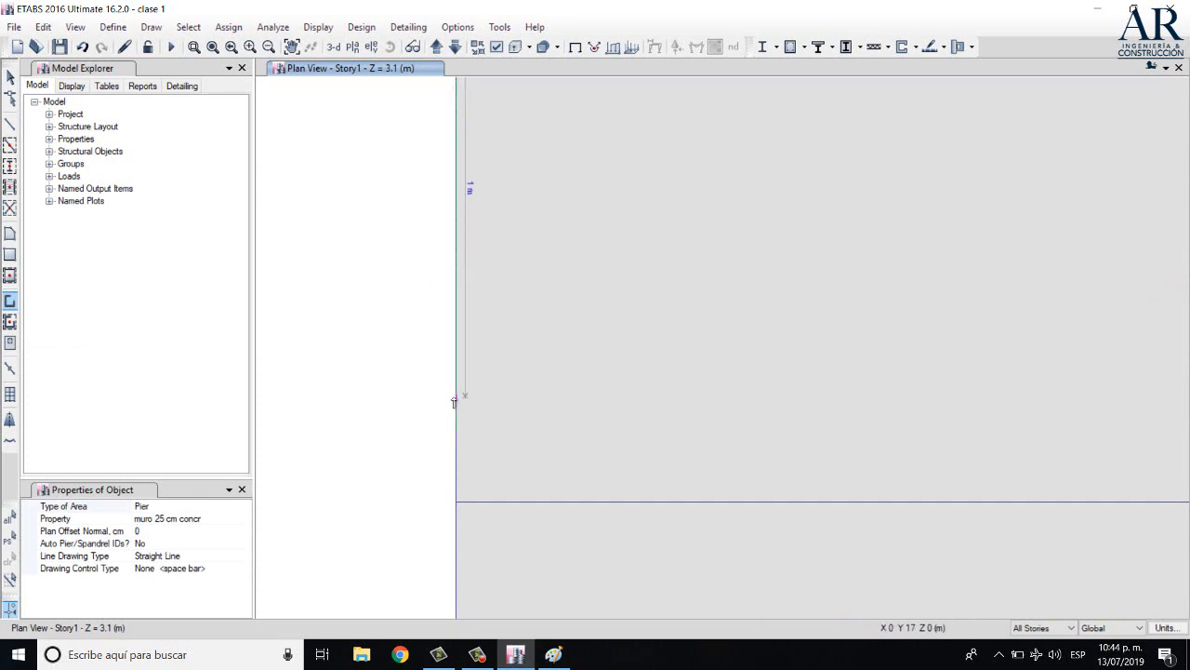
{"action": "left_click", "coordinate": [455, 400]}
{"action": "key", "text": "Escape"}
Draw a wall about 1 m long from the corner column at X 18, Y 18 in the negative X direction
{"action": "scroll", "coordinate": [555, 417], "scroll_direction": "down", "scroll_amount": 6}
{"action": "mouse_move", "coordinate": [1050, 411]}
{"action": "middle_mouse_down"}
{"action": "mouse_move", "coordinate": [413, 216]}
{"action": "mouse_move", "coordinate": [235, 338]}
{"action": "middle_mouse_up"}
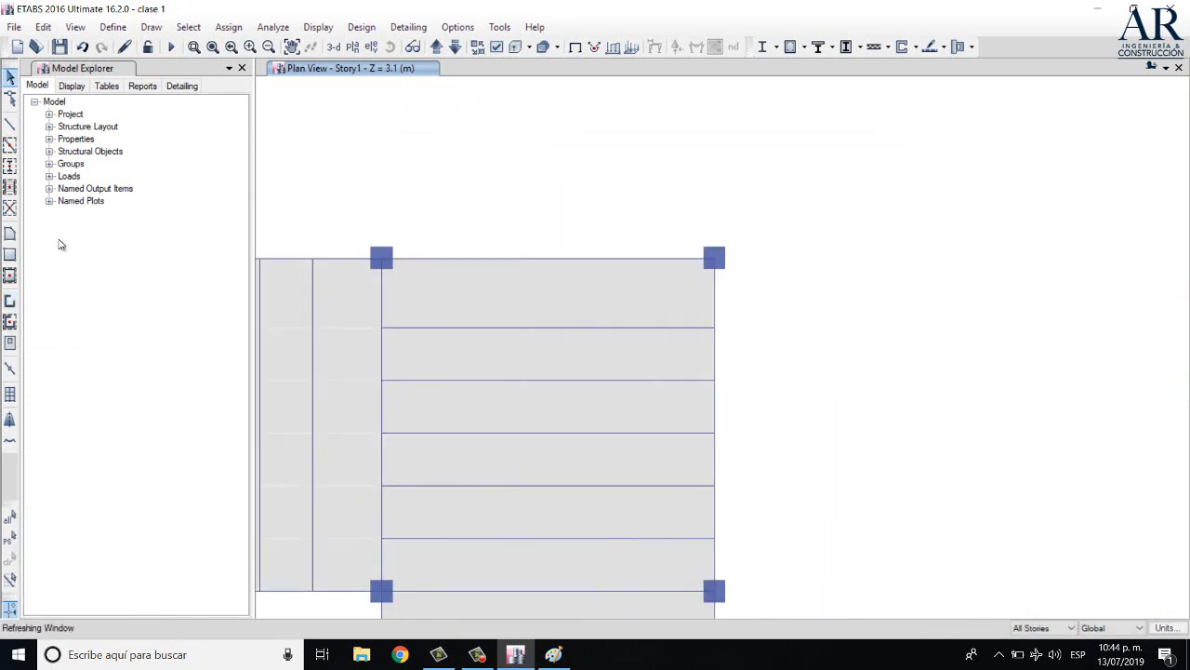
{"action": "left_click", "coordinate": [9, 301]}
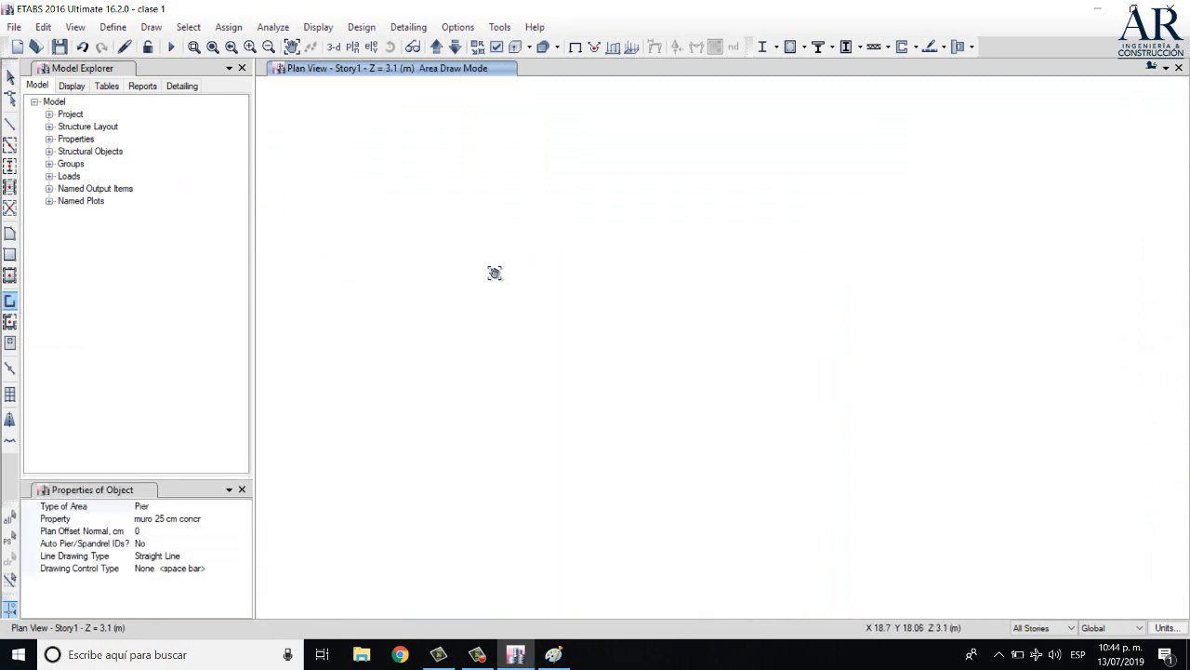
{"action": "middle_click_drag", "start_coordinate": [495, 272], "coordinate": [763, 274]}
{"action": "left_click", "coordinate": [605, 295]}
{"action": "scroll", "coordinate": [820, 281], "scroll_direction": "down", "scroll_amount": 3}
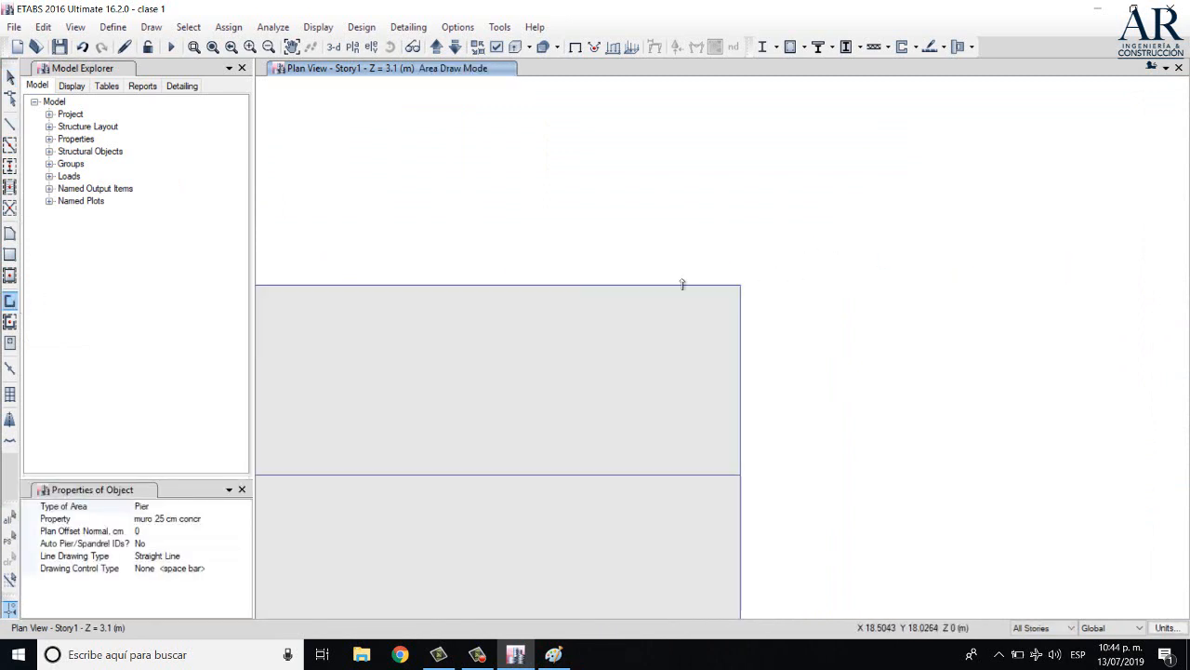
{"action": "middle_click_drag", "start_coordinate": [685, 285], "coordinate": [837, 272]}
{"action": "scroll", "coordinate": [609, 277], "scroll_direction": "up", "scroll_amount": 3}
{"action": "middle_click_drag", "start_coordinate": [617, 279], "coordinate": [340, 264]}
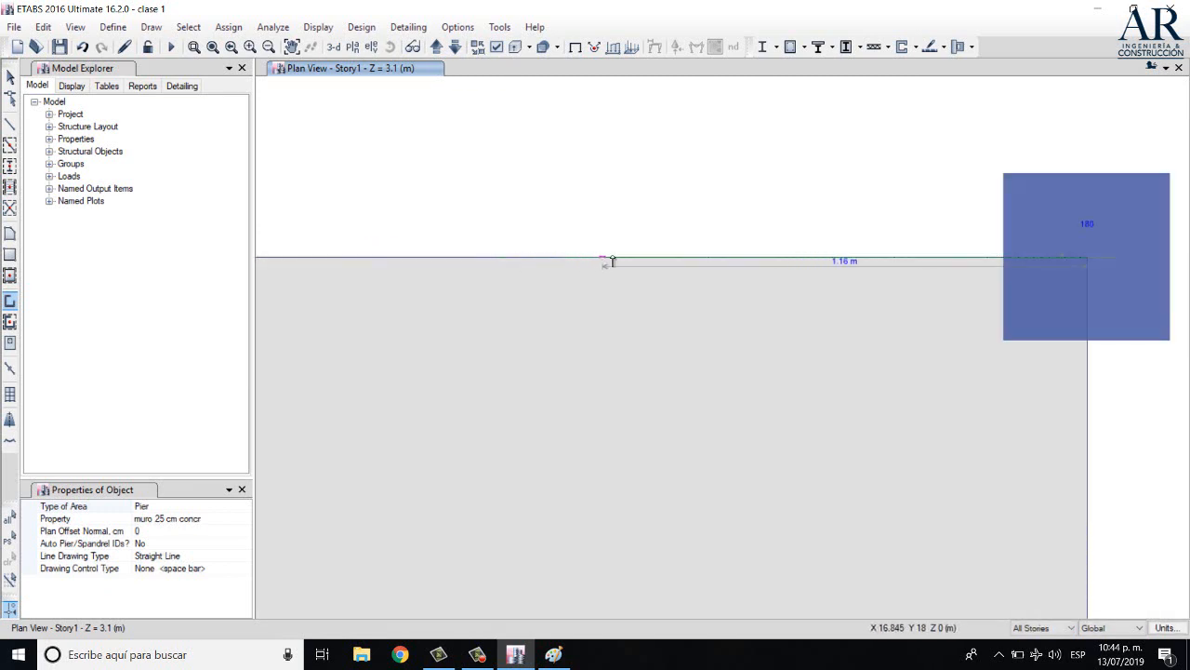
{"action": "left_click", "coordinate": [669, 262]}
{"action": "key", "text": "Escape"}
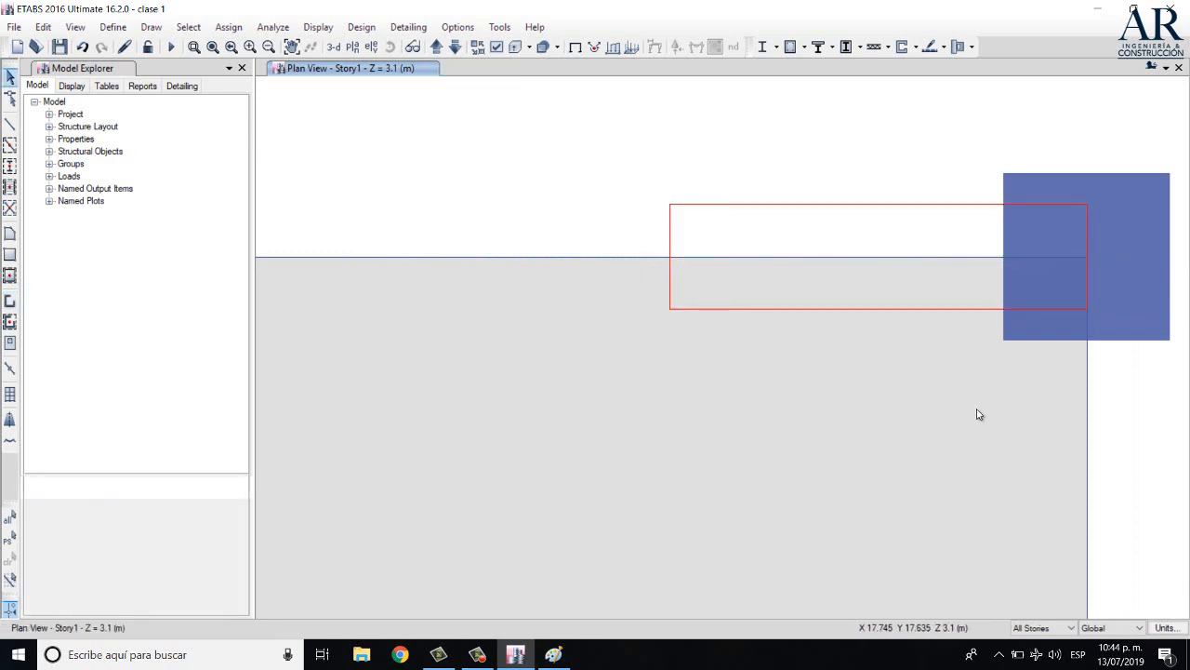
Draw a wall about 1 m long from the corner column at X 18, Y 18 in the negative Y direction
{"action": "middle_click_drag", "start_coordinate": [967, 409], "coordinate": [658, 382]}
{"action": "left_click", "coordinate": [9, 301]}
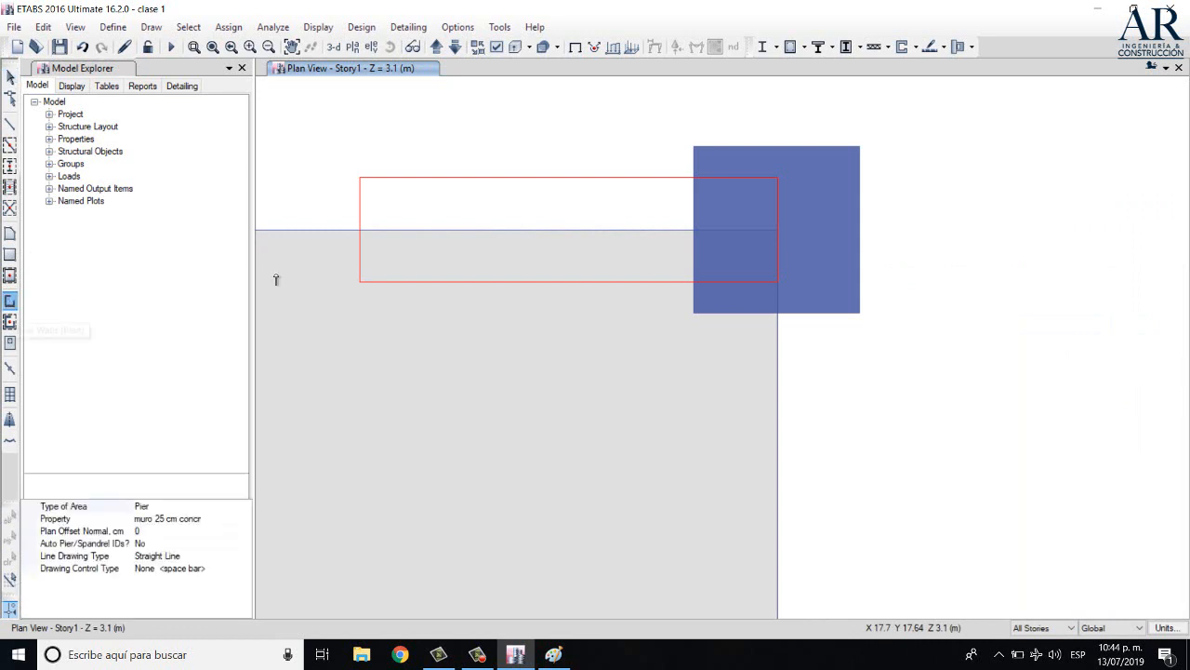
{"action": "left_click", "coordinate": [778, 233]}
{"action": "middle_click_drag", "start_coordinate": [814, 345], "coordinate": [769, 276]}
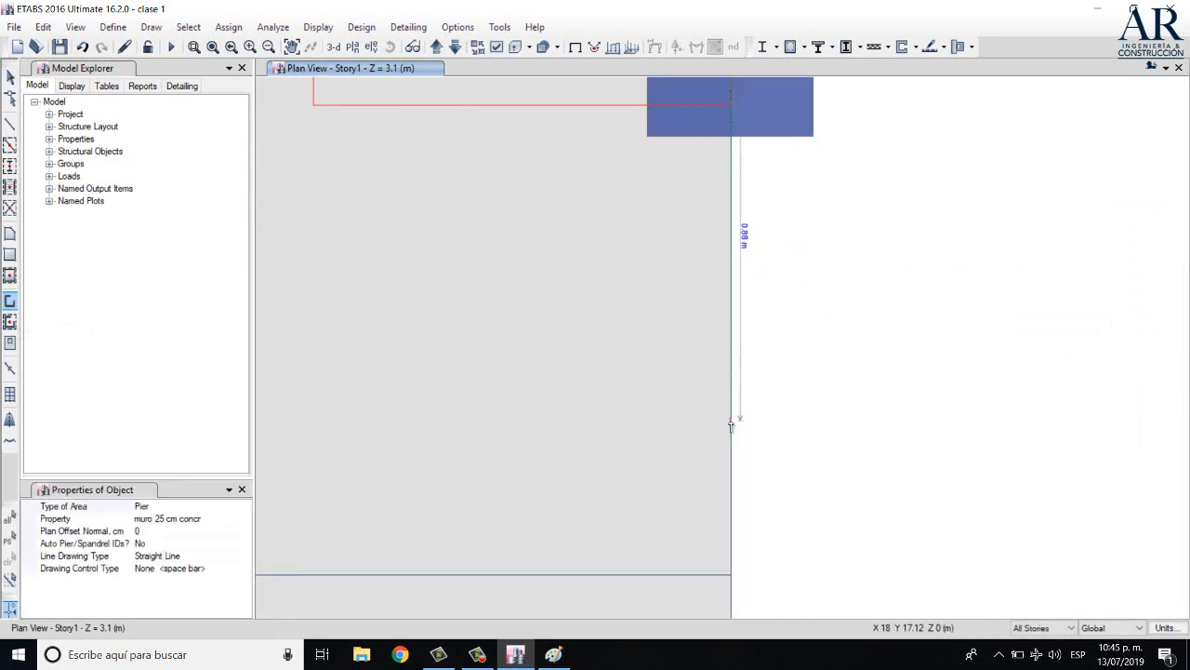
{"action": "left_click", "coordinate": [732, 472]}
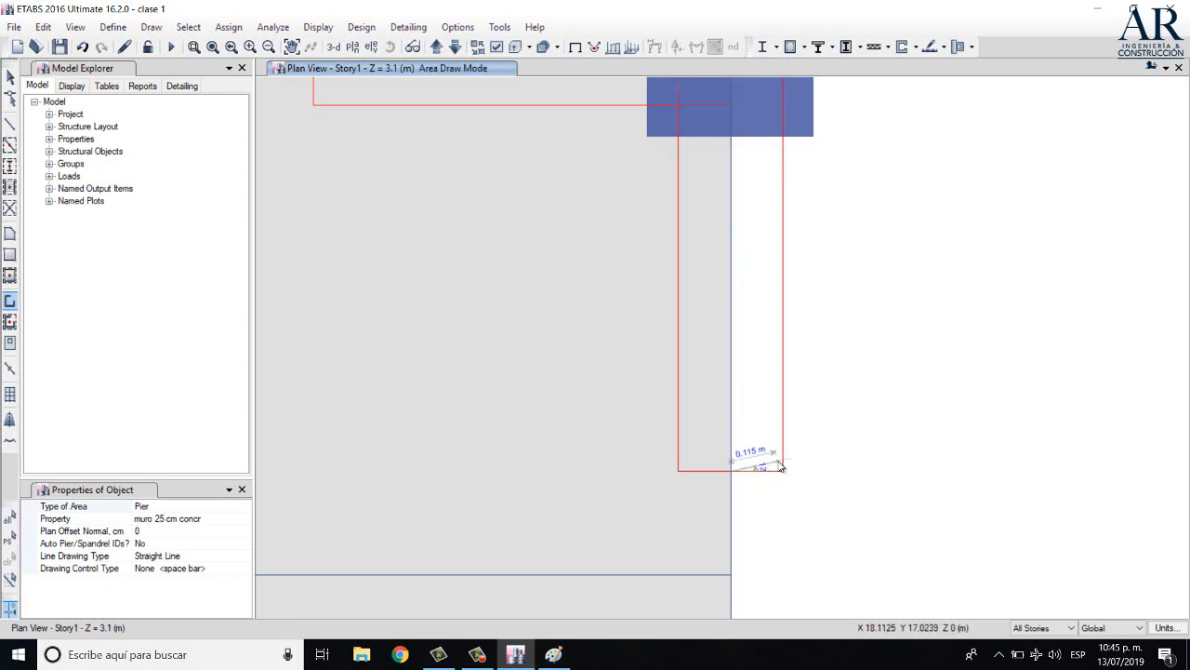
{"action": "key", "text": "Escape"}
{"action": "scroll", "coordinate": [789, 409], "scroll_direction": "down", "scroll_amount": 3}
{"action": "middle_click_drag", "start_coordinate": [890, 491], "coordinate": [874, 213]}
{"action": "scroll", "coordinate": [804, 331], "scroll_direction": "down", "scroll_amount": 6}
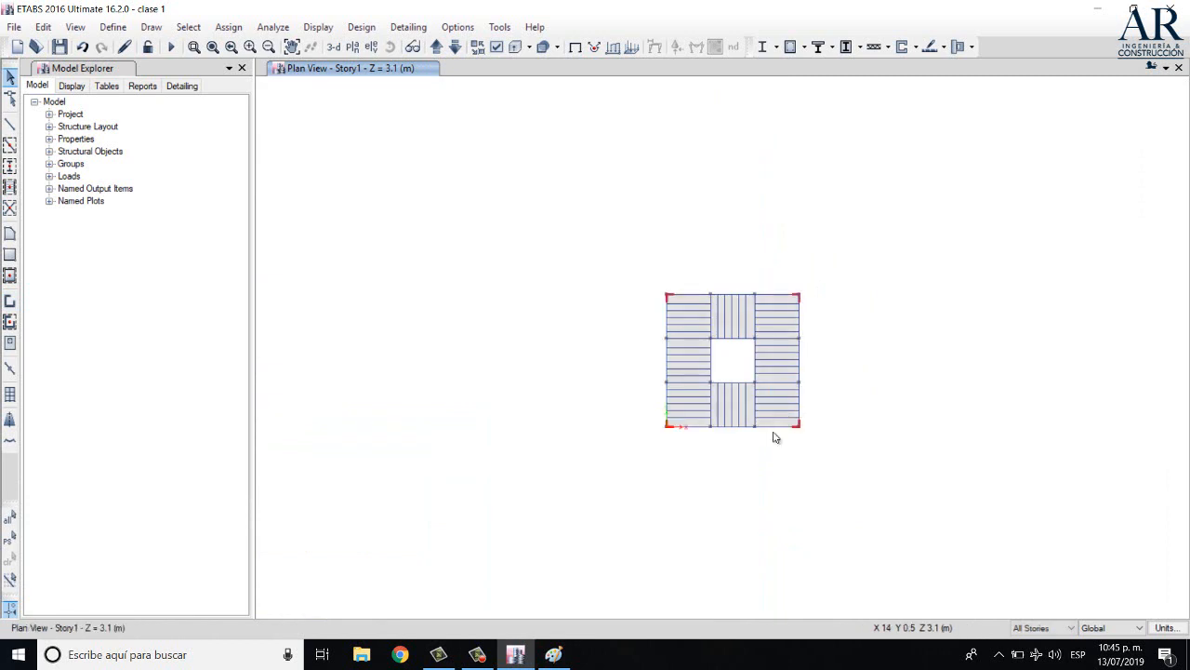
{"action": "scroll", "coordinate": [772, 430], "scroll_direction": "up", "scroll_amount": 6}
{"action": "scroll", "coordinate": [816, 424], "scroll_direction": "down", "scroll_amount": 5}
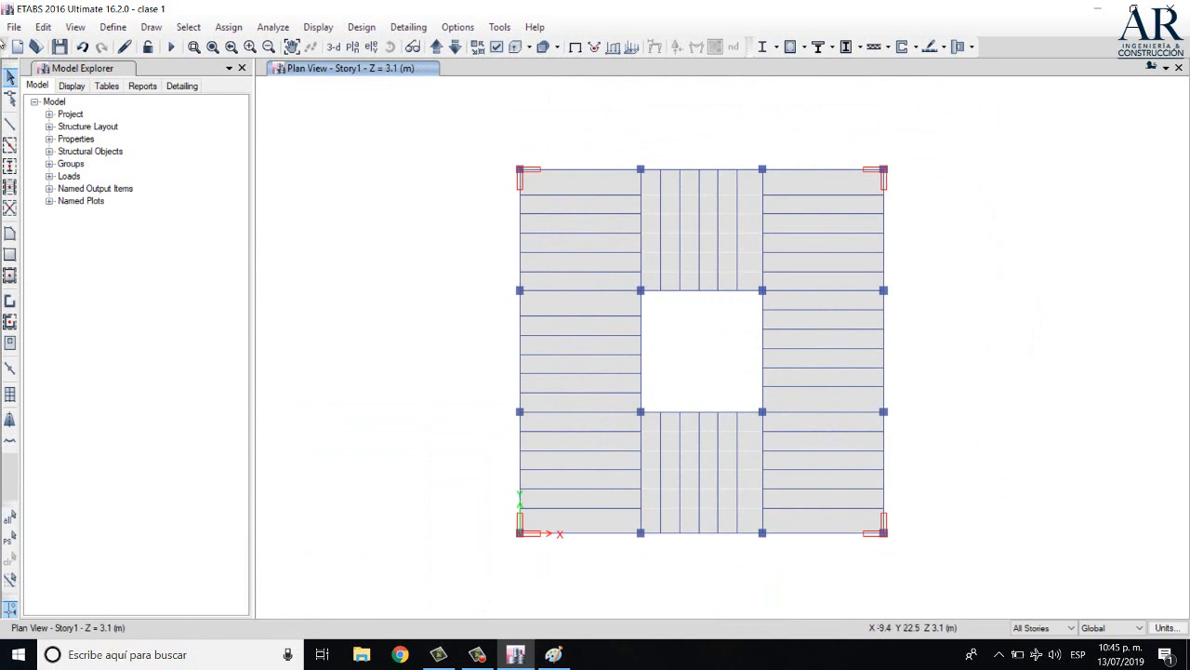
Change the existing concrete wall section's thickness to 30 cm and rename it "muro 30 cm concr"
{"action": "left_click", "coordinate": [118, 27]}
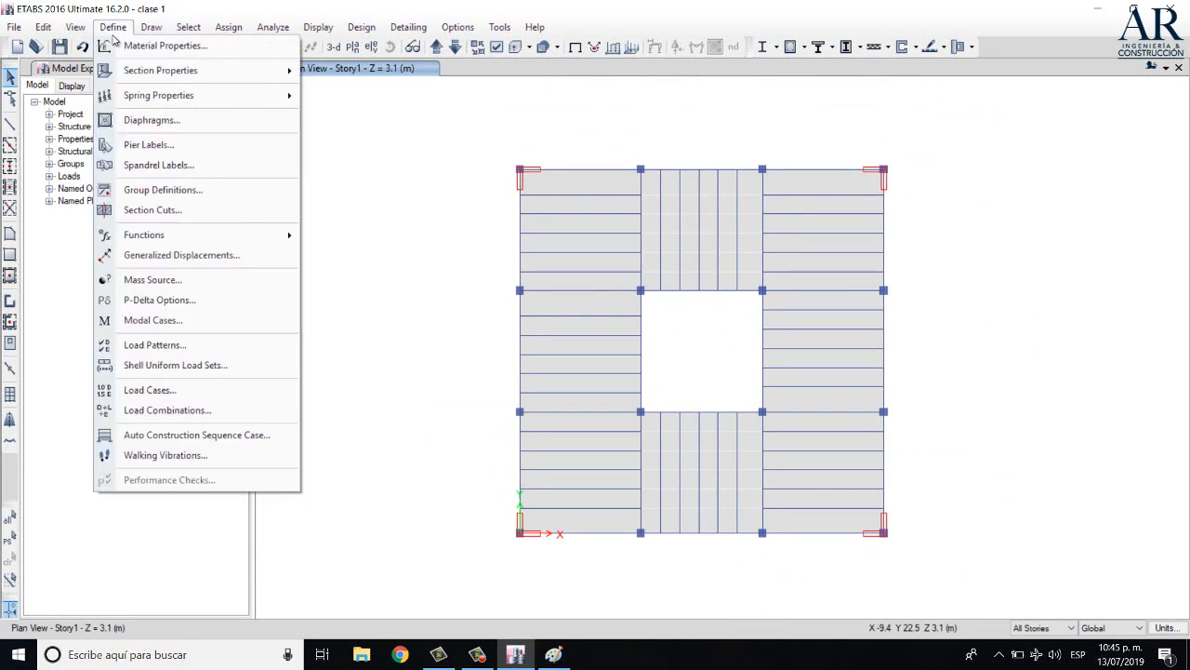
{"action": "mouse_move", "coordinate": [224, 71]}
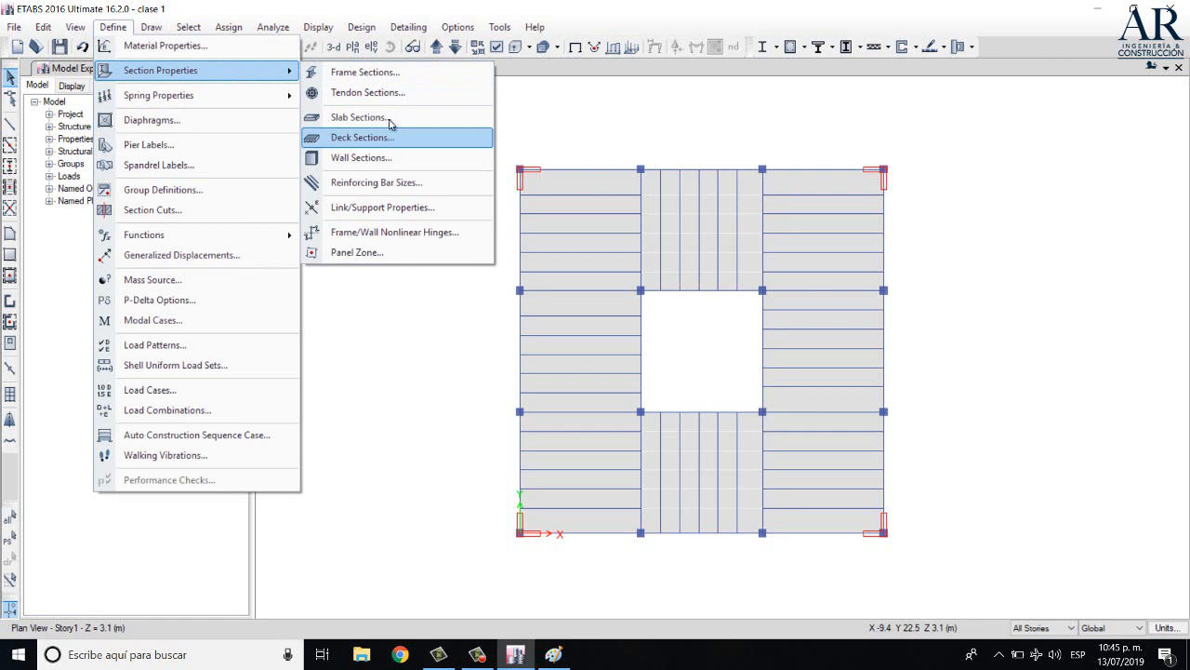
{"action": "left_click", "coordinate": [410, 157]}
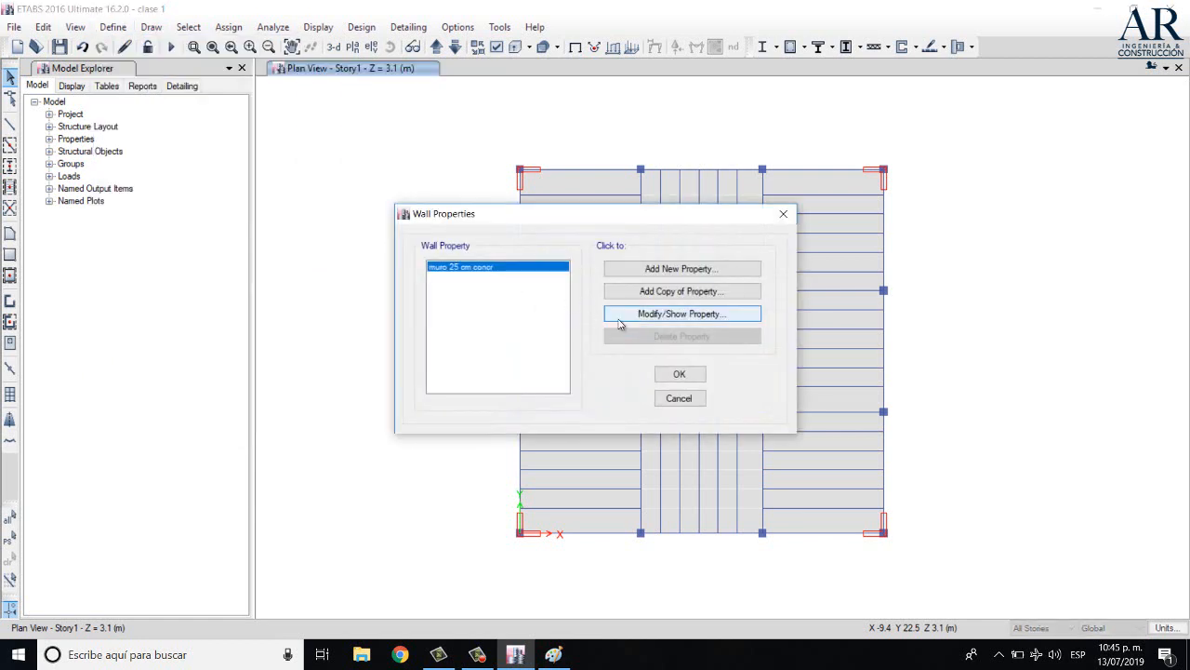
{"action": "left_click", "coordinate": [655, 316]}
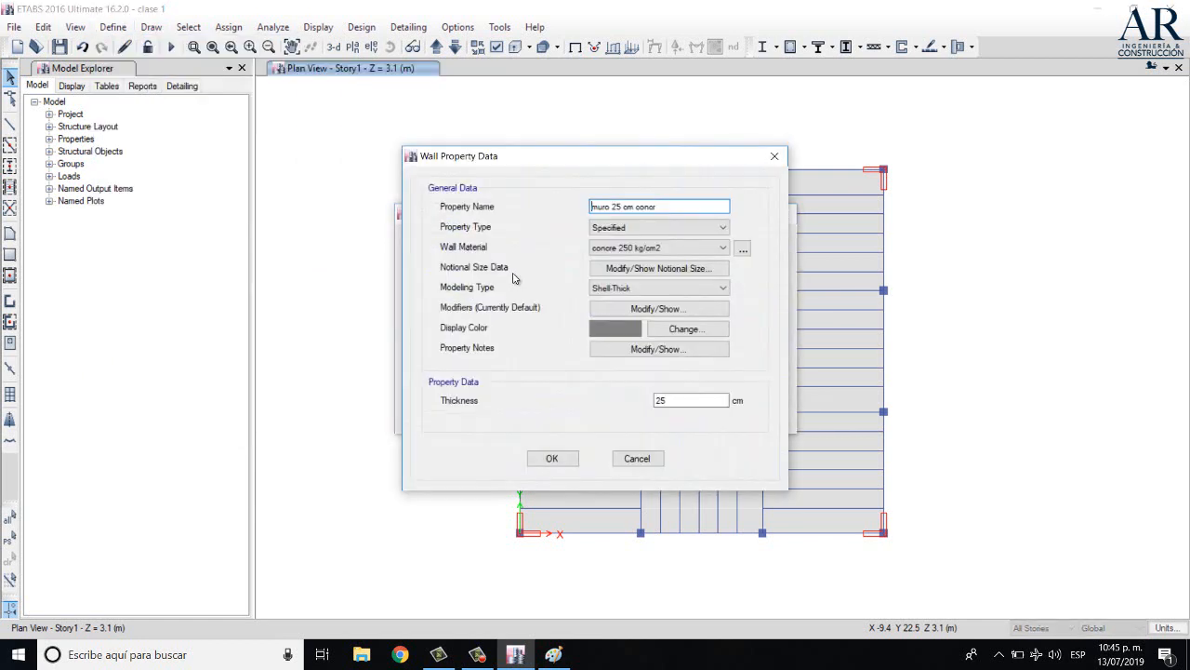
{"action": "left_click_drag", "start_coordinate": [703, 400], "coordinate": [641, 402]}
{"action": "left_click", "coordinate": [625, 206]}
{"action": "double_click", "coordinate": [615, 207]}
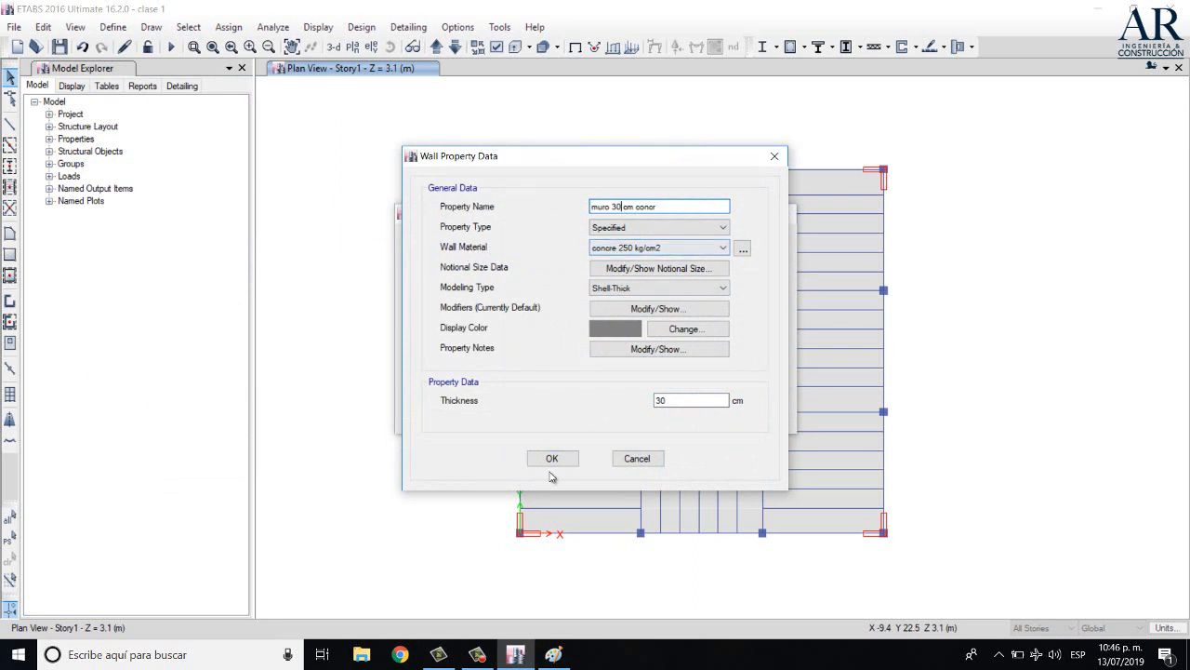
{"action": "left_click", "coordinate": [551, 457]}
{"action": "left_click", "coordinate": [682, 374]}
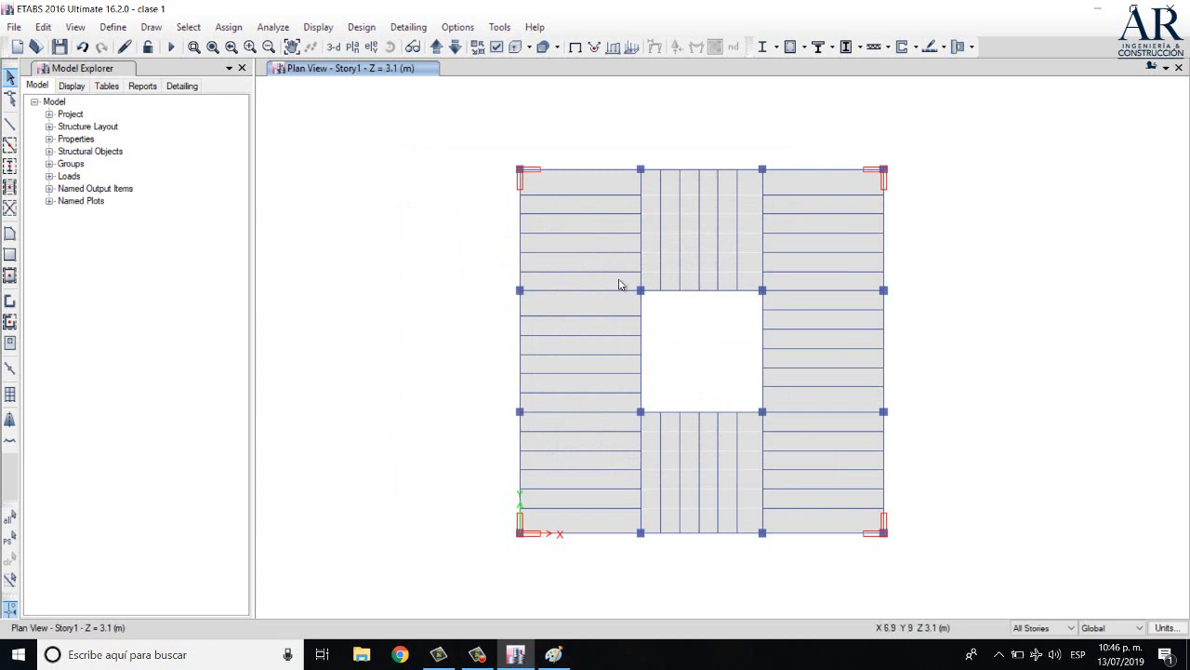
{"action": "scroll", "coordinate": [522, 559], "scroll_direction": "up", "scroll_amount": 5}
{"action": "scroll", "coordinate": [494, 425], "scroll_direction": "down", "scroll_amount": 5}
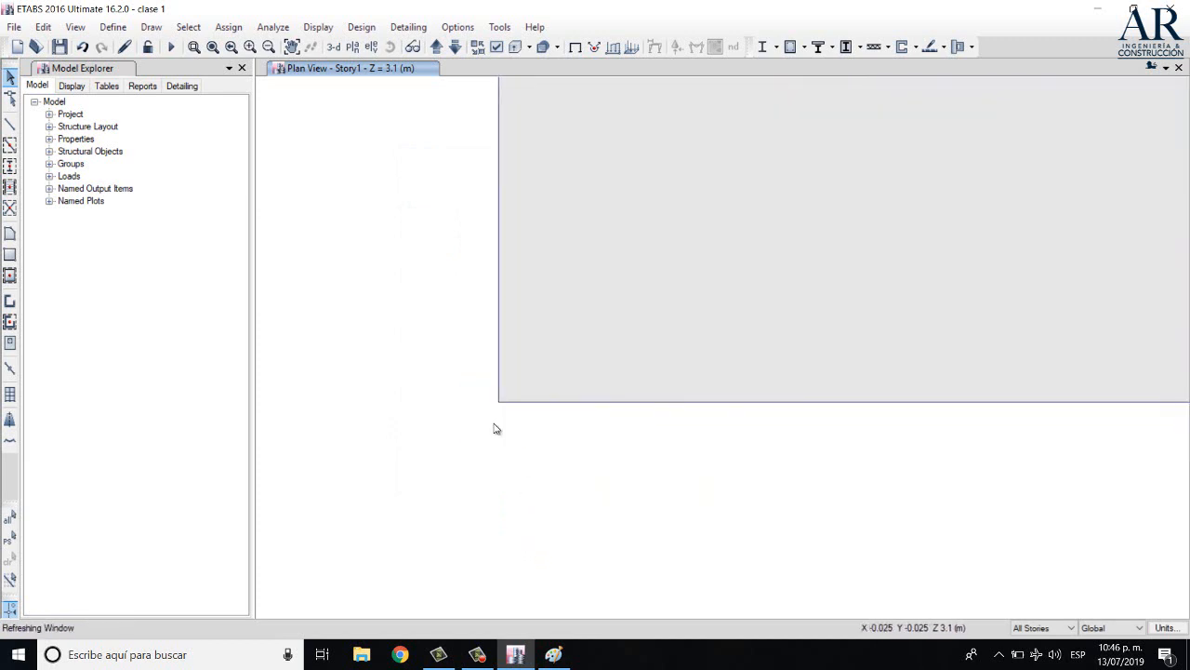
{"action": "scroll", "coordinate": [623, 335], "scroll_direction": "up", "scroll_amount": 3}
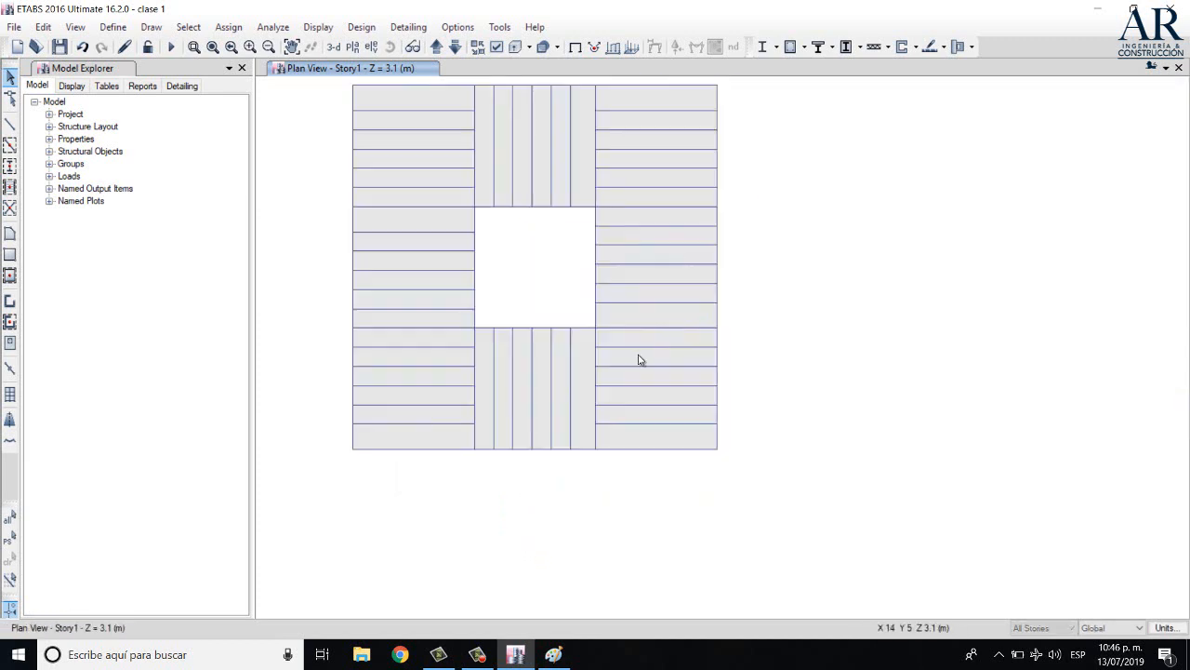
Display the building in the 3D view and set the story scope to One Story
{"action": "scroll", "coordinate": [674, 372], "scroll_direction": "down", "scroll_amount": 1}
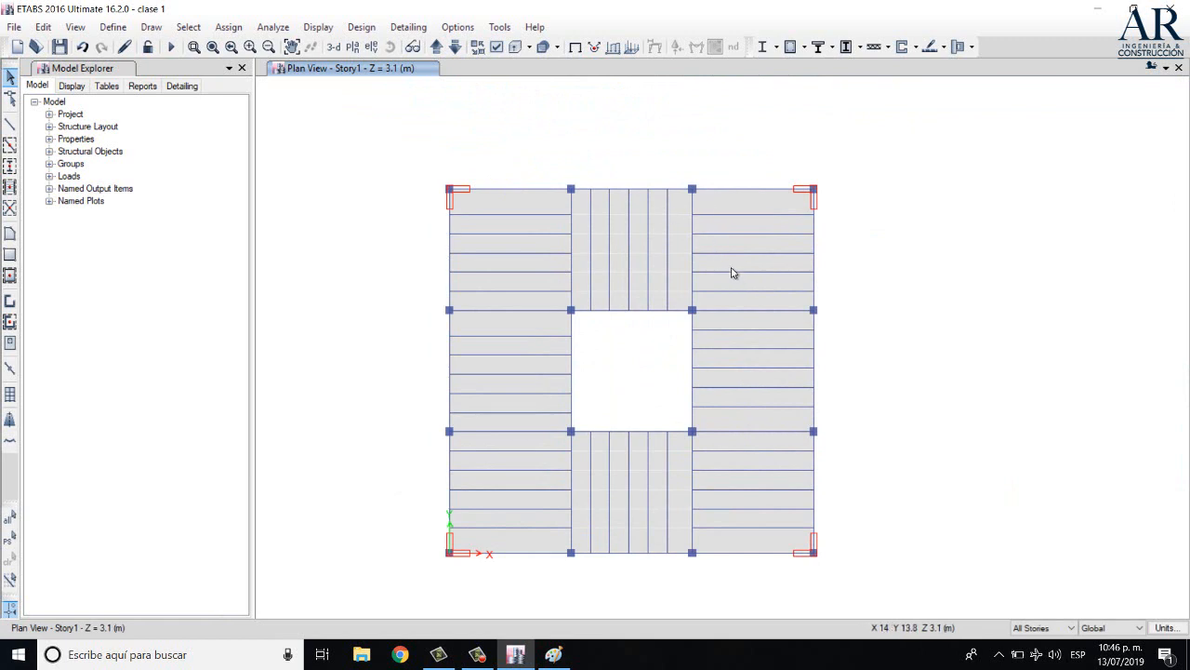
{"action": "middle_click_drag", "start_coordinate": [803, 80], "coordinate": [767, 77]}
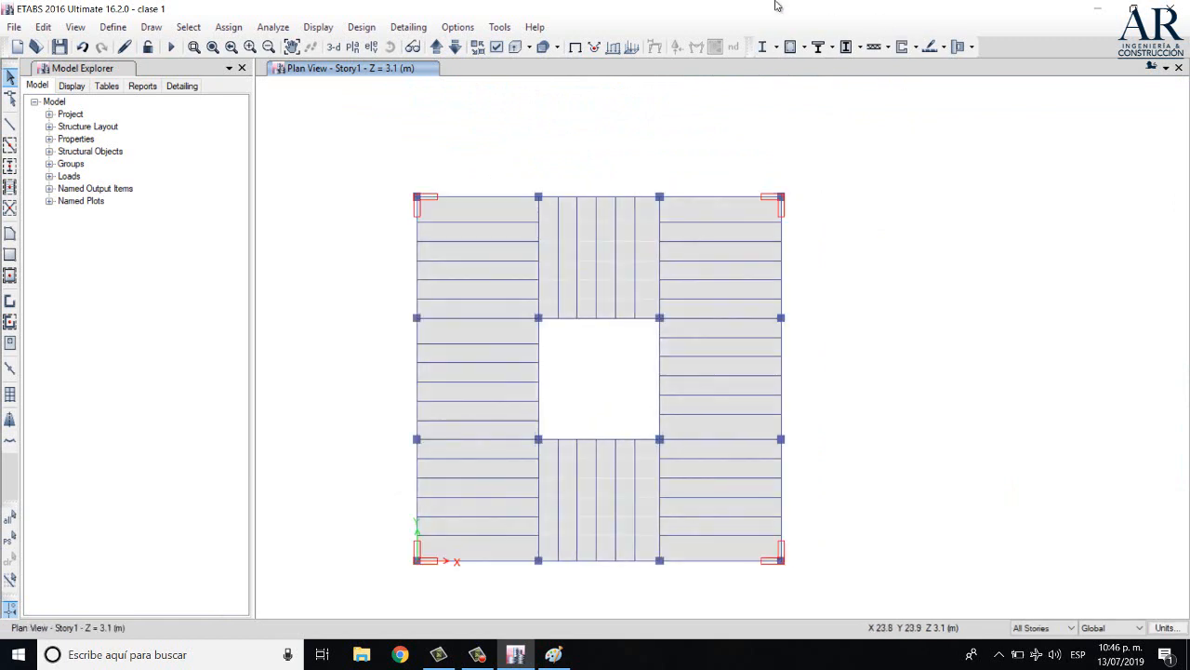
{"action": "left_click", "coordinate": [333, 48]}
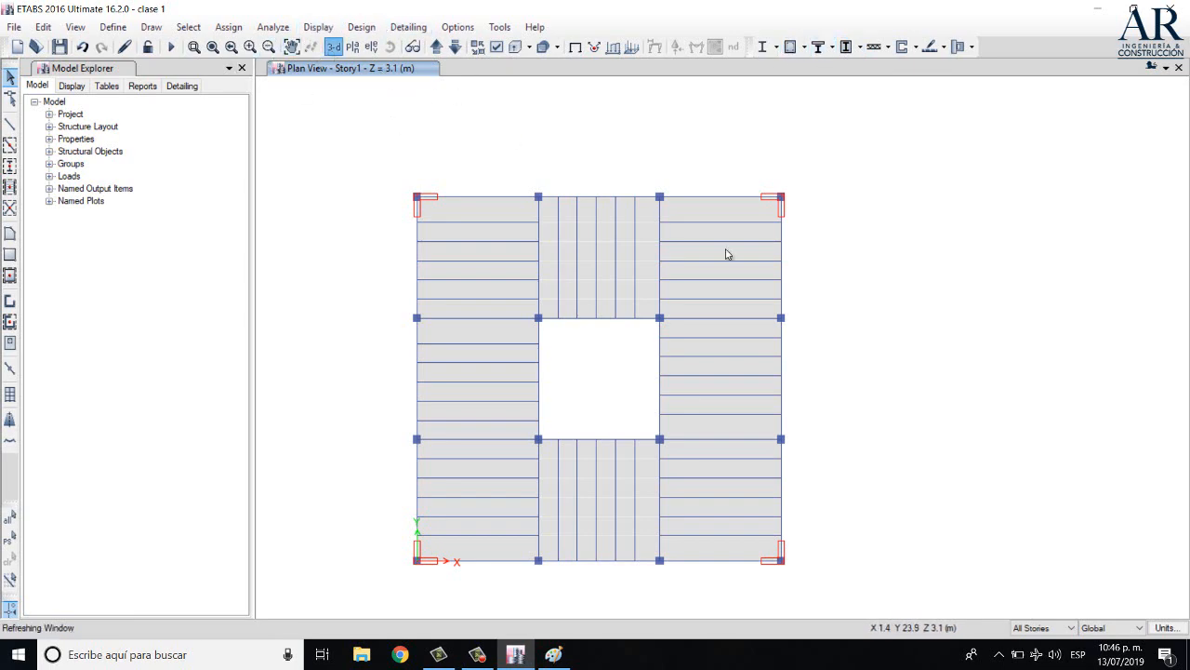
{"action": "middle_click_drag", "start_coordinate": [987, 410], "coordinate": [981, 356]}
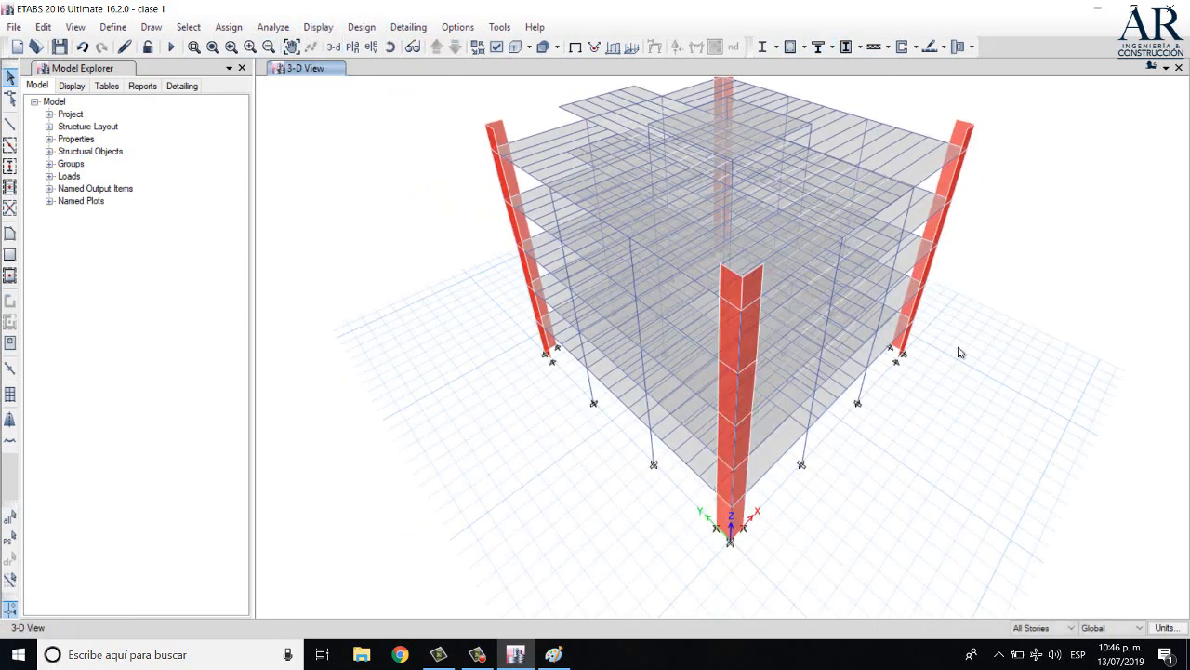
{"action": "left_click", "coordinate": [1042, 628]}
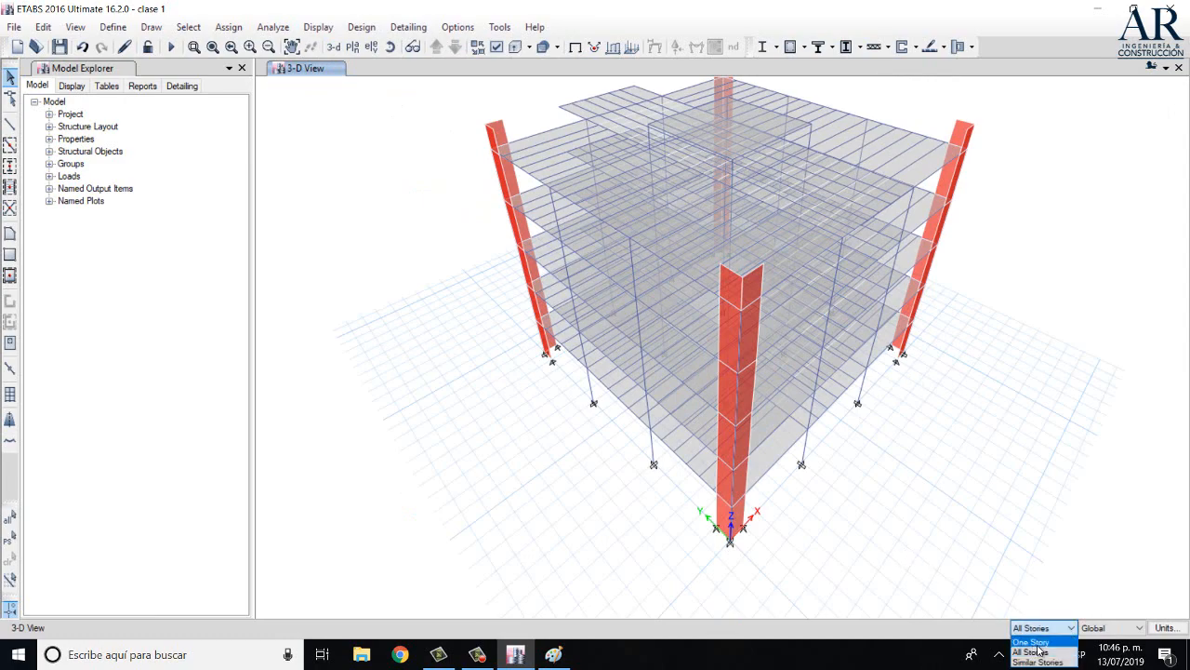
{"action": "left_click", "coordinate": [1038, 650]}
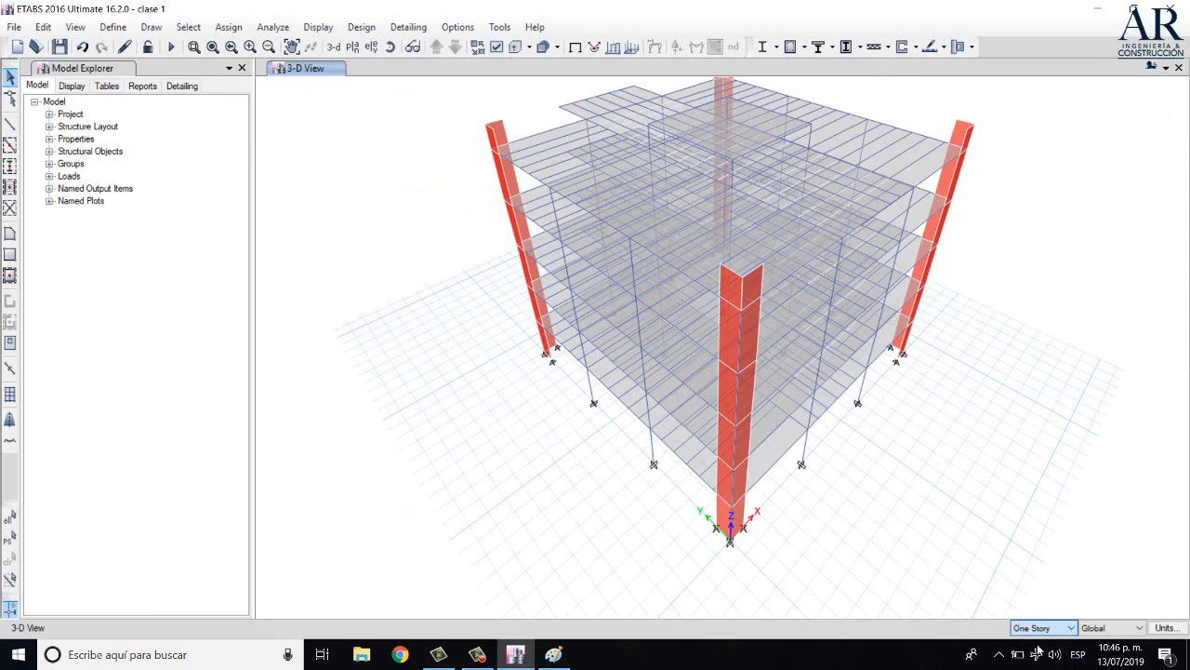
Delete the wall segments that extend above the main roof slab at the two corners with Y 18
{"action": "left_click", "coordinate": [391, 48]}
{"action": "left_click_drag", "start_coordinate": [454, 513], "coordinate": [531, 455]}
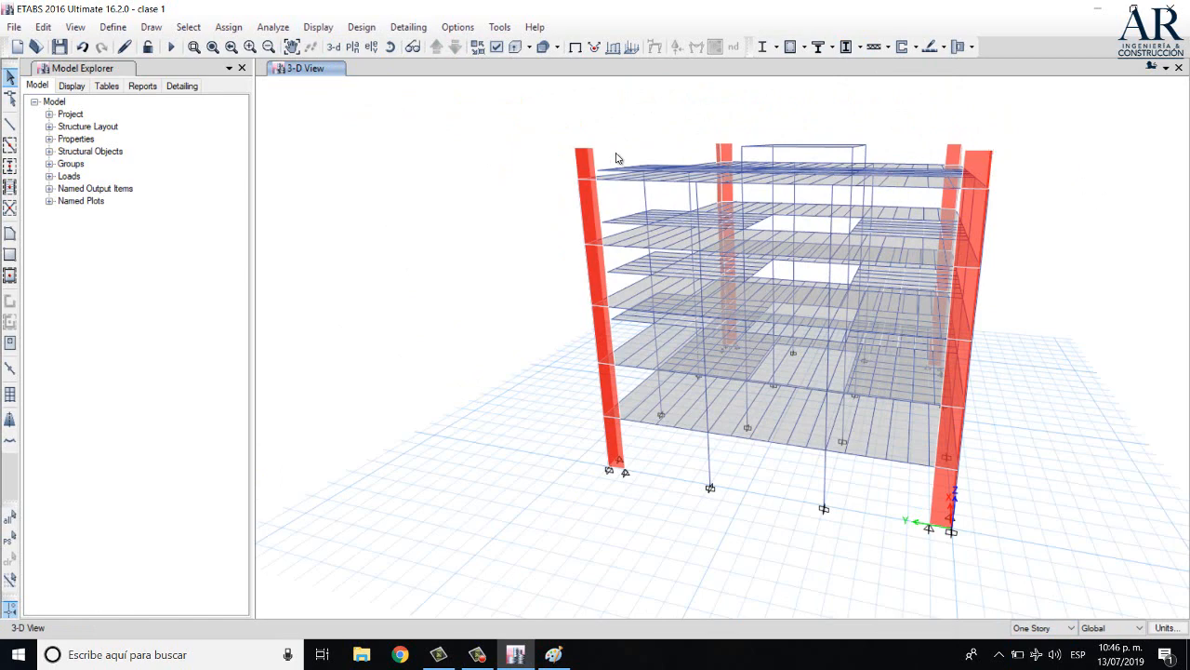
{"action": "left_click_drag", "start_coordinate": [609, 163], "coordinate": [527, 135]}
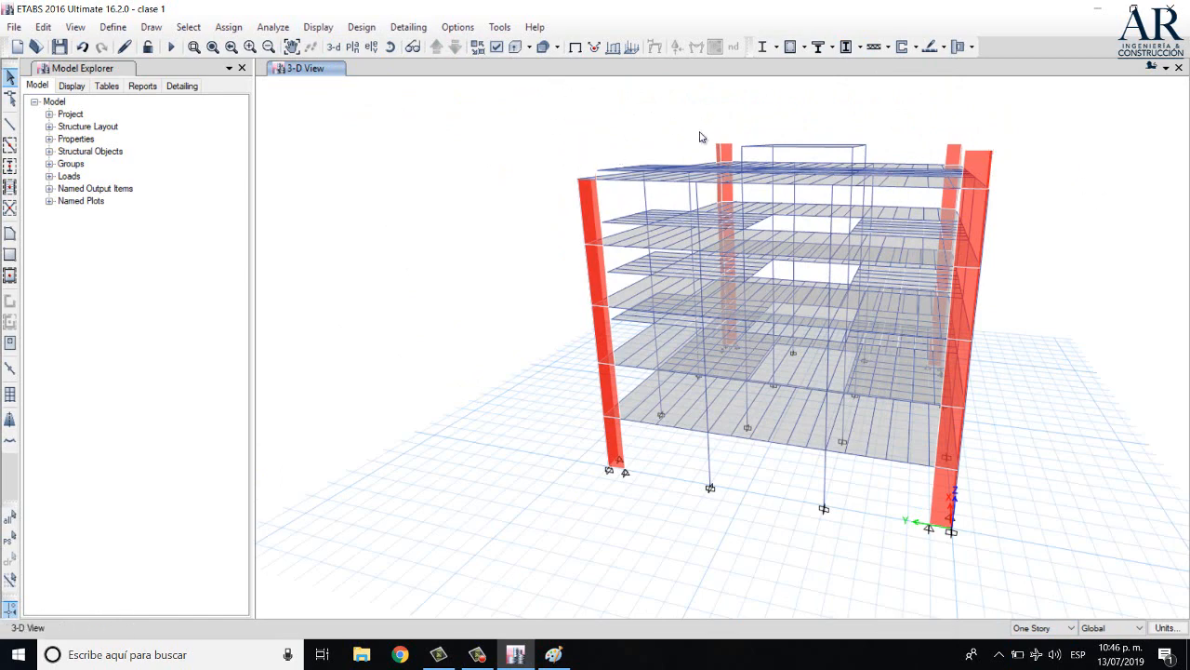
{"action": "scroll", "coordinate": [728, 186], "scroll_direction": "up", "scroll_amount": 3}
{"action": "left_click_drag", "start_coordinate": [769, 184], "coordinate": [673, 101]}
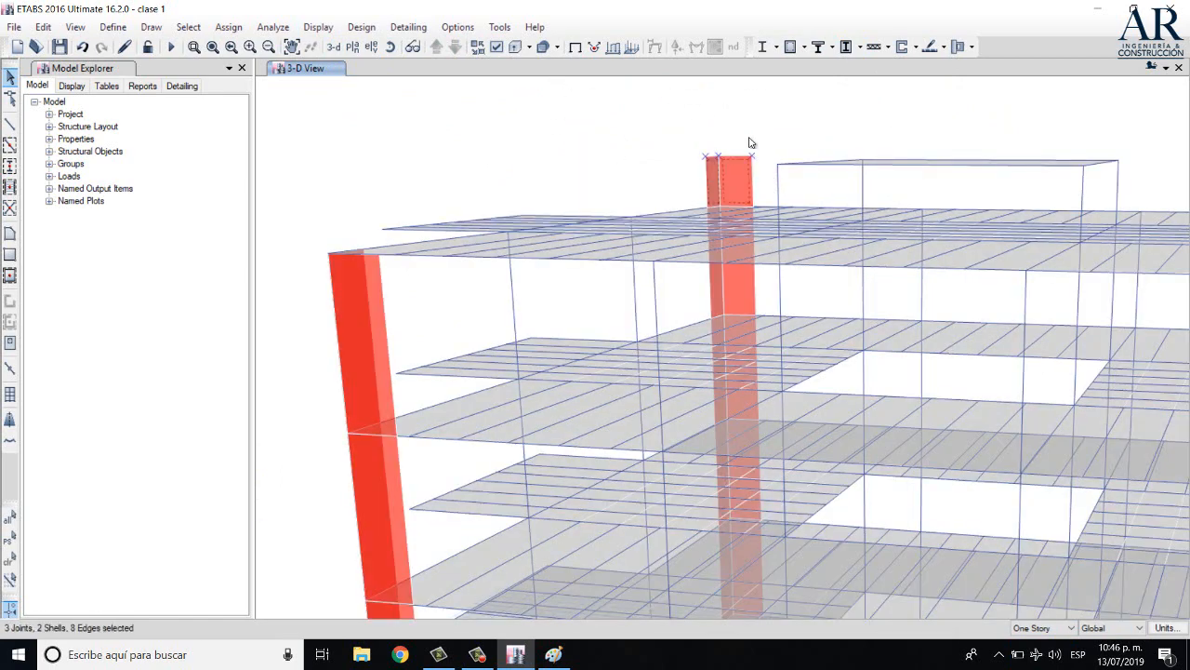
{"action": "key", "text": "Delete"}
Delete the wall segments that extend above the main roof slab at the two corners with Y 0
{"action": "middle_click_drag", "start_coordinate": [990, 219], "coordinate": [446, 232]}
{"action": "left_click_drag", "start_coordinate": [863, 178], "coordinate": [765, 149]}
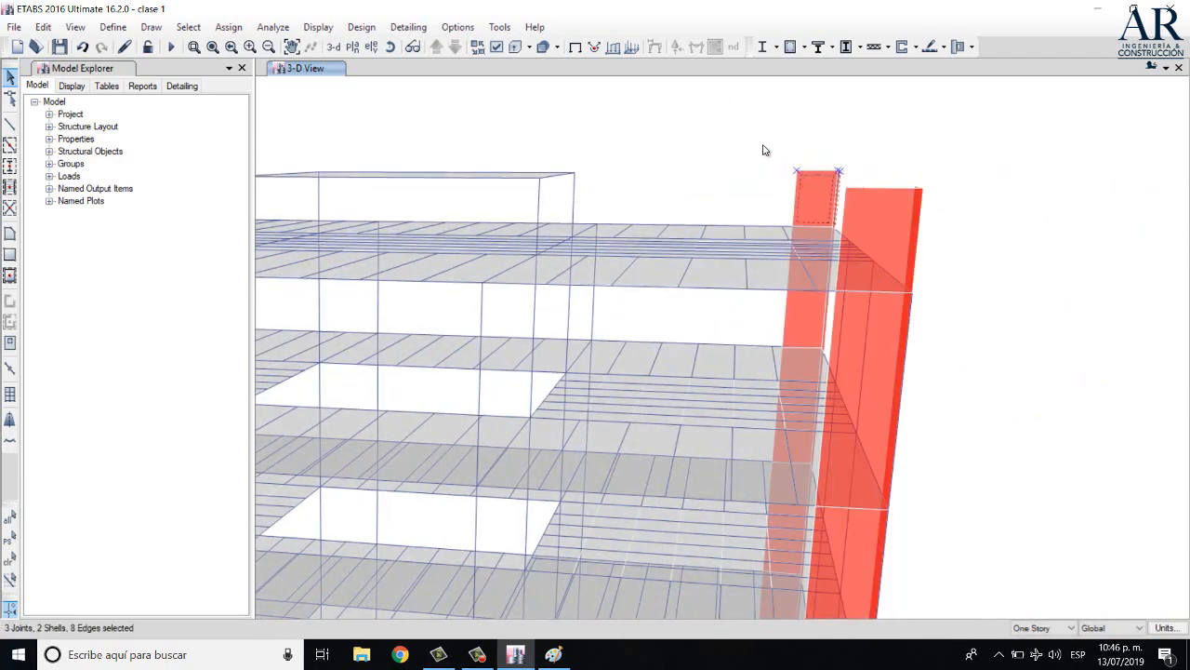
{"action": "key", "text": "Delete"}
{"action": "left_click_drag", "start_coordinate": [977, 223], "coordinate": [837, 184]}
{"action": "key", "text": "Delete"}
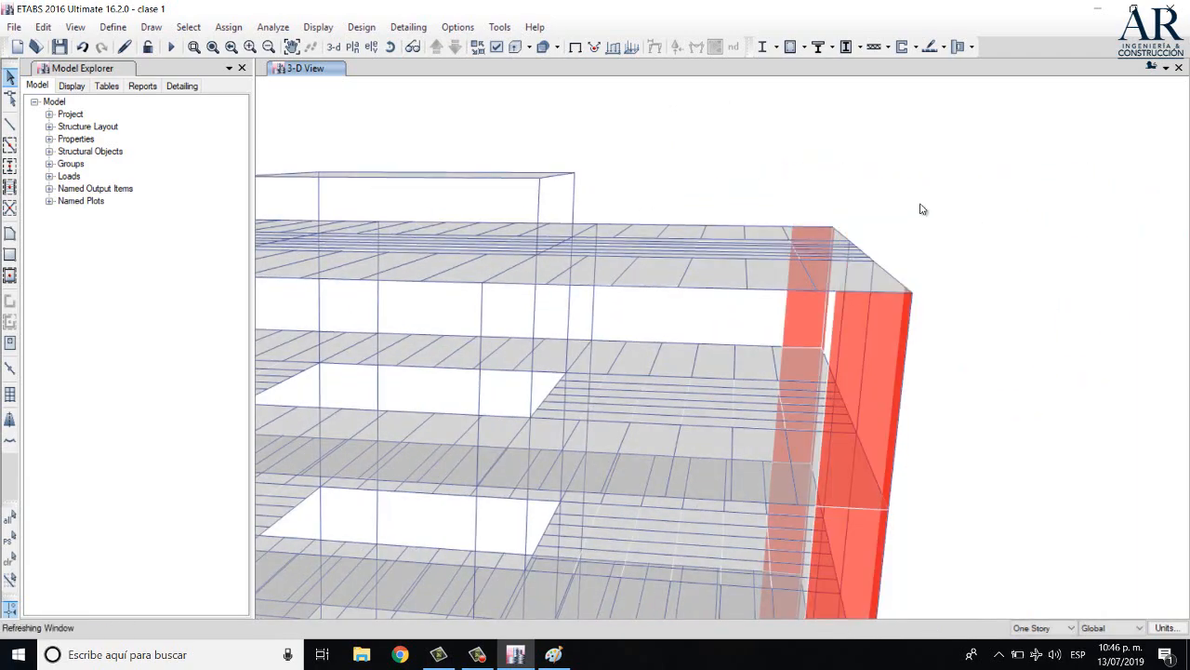
Open the plan view of Story6
{"action": "middle_click_drag", "start_coordinate": [746, 232], "coordinate": [941, 232]}
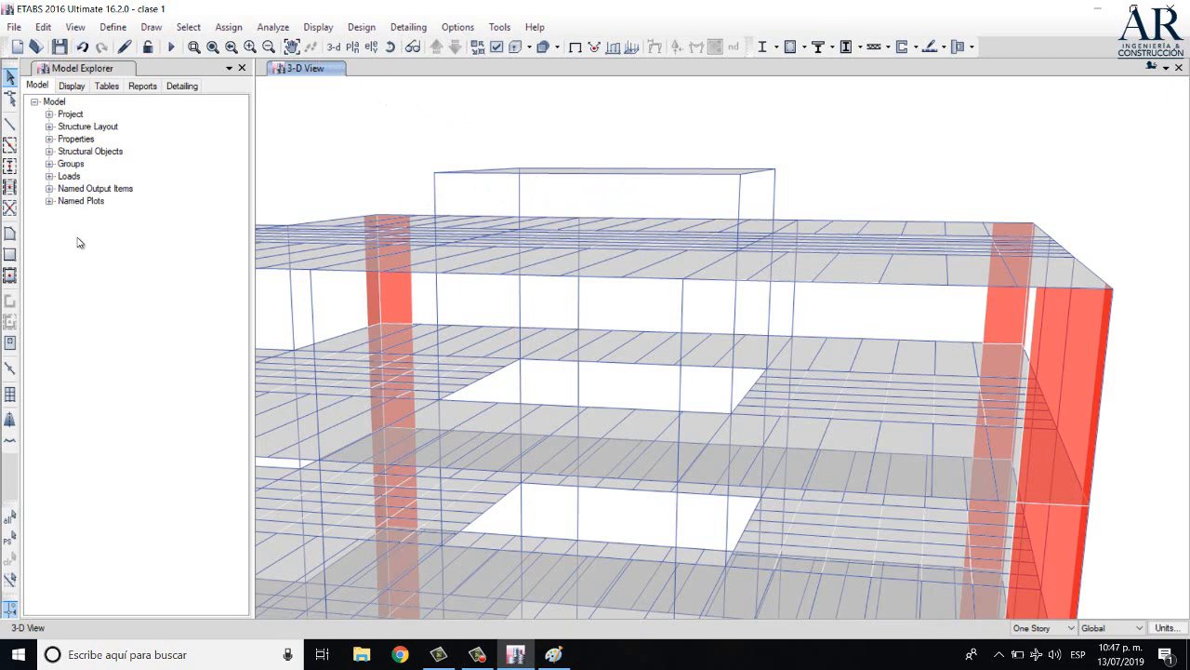
{"action": "left_click", "coordinate": [352, 47]}
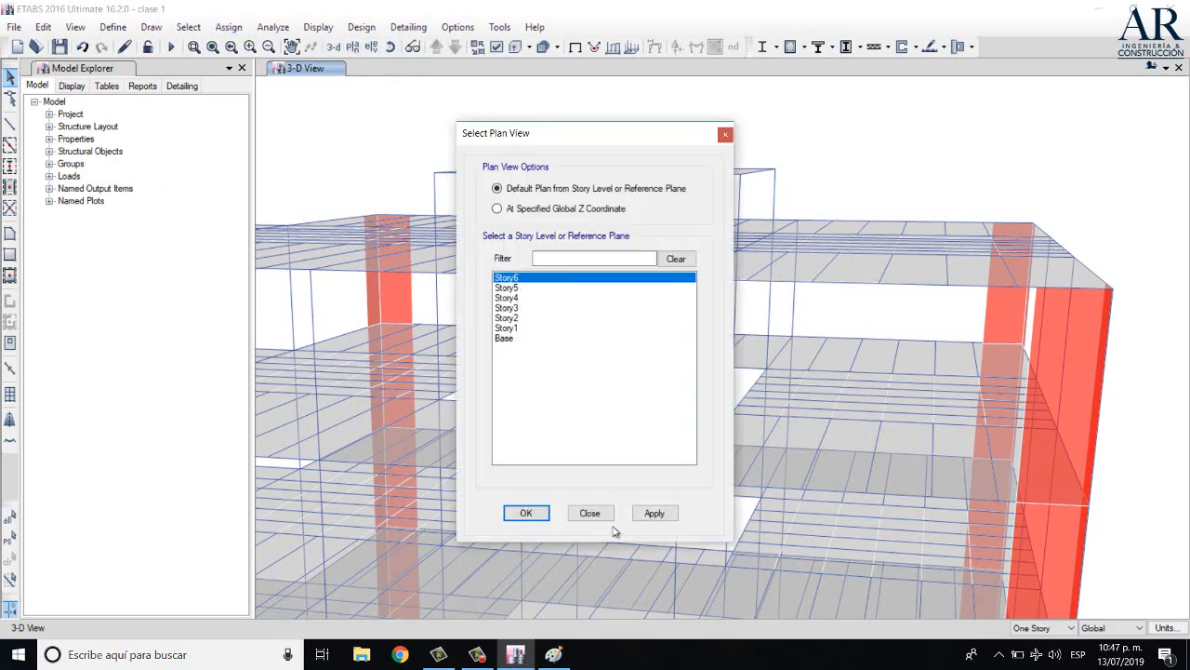
{"action": "left_click", "coordinate": [653, 513]}
{"action": "left_click", "coordinate": [525, 512]}
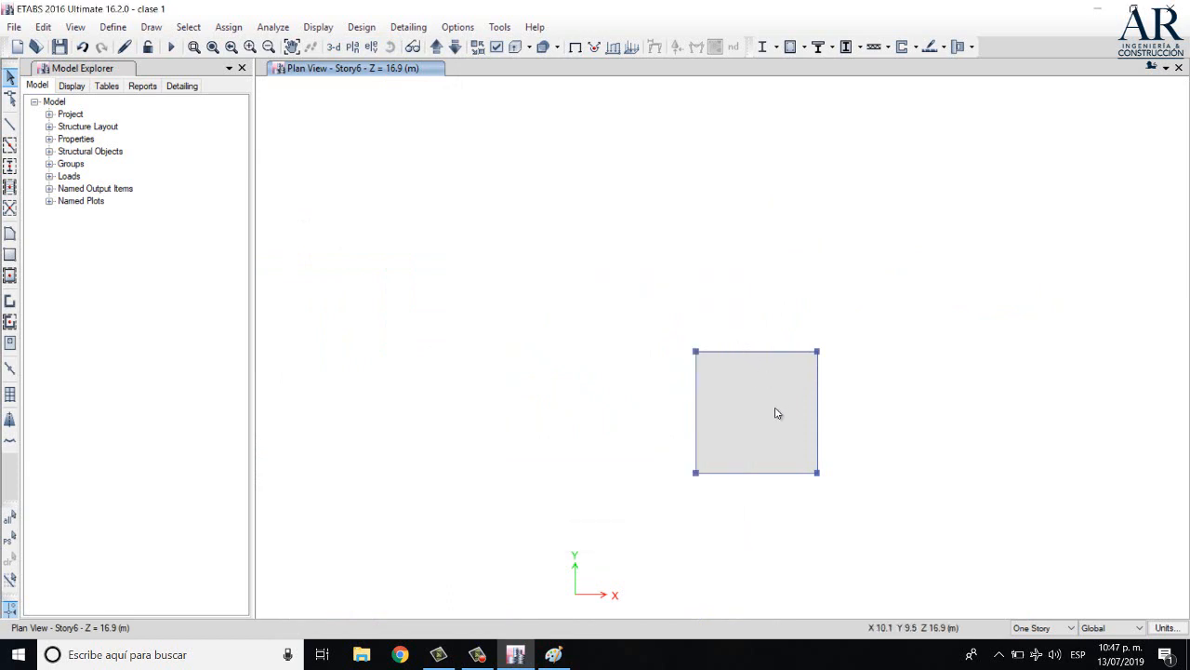
{"action": "middle_click_drag", "start_coordinate": [778, 413], "coordinate": [629, 393]}
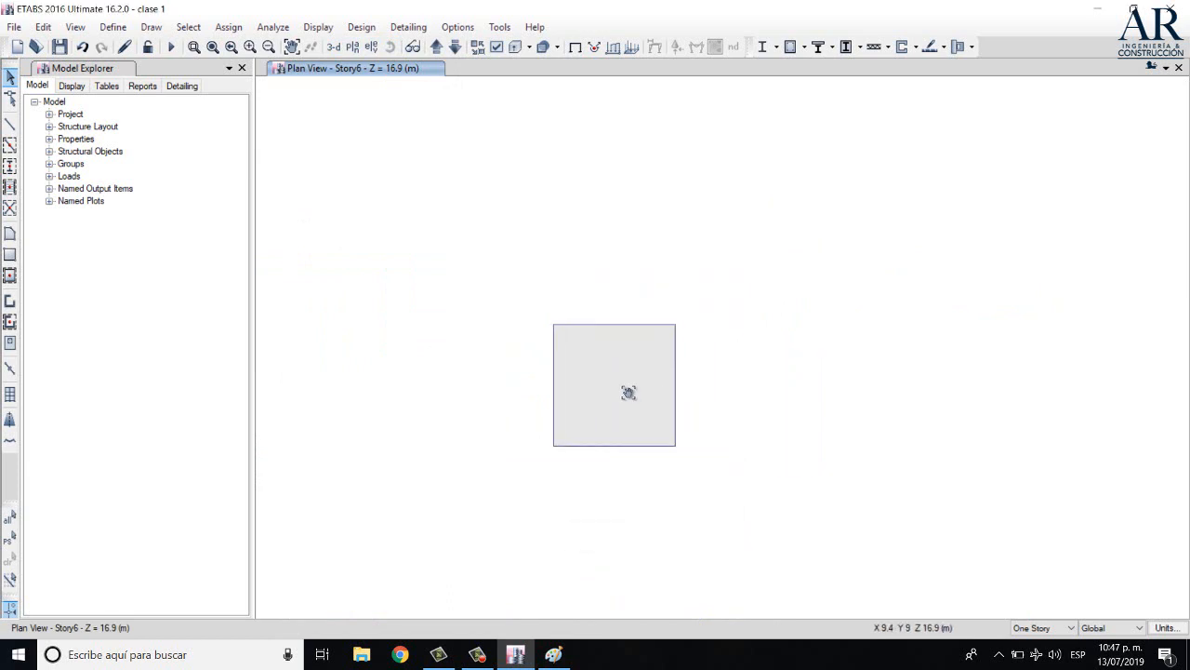
Draw a "muro 30 cm concr" wall about 0.8 m long from the column at X 6, Y 12 in the positive X direction
{"action": "left_click", "coordinate": [11, 302]}
{"action": "left_click", "coordinate": [246, 519]}
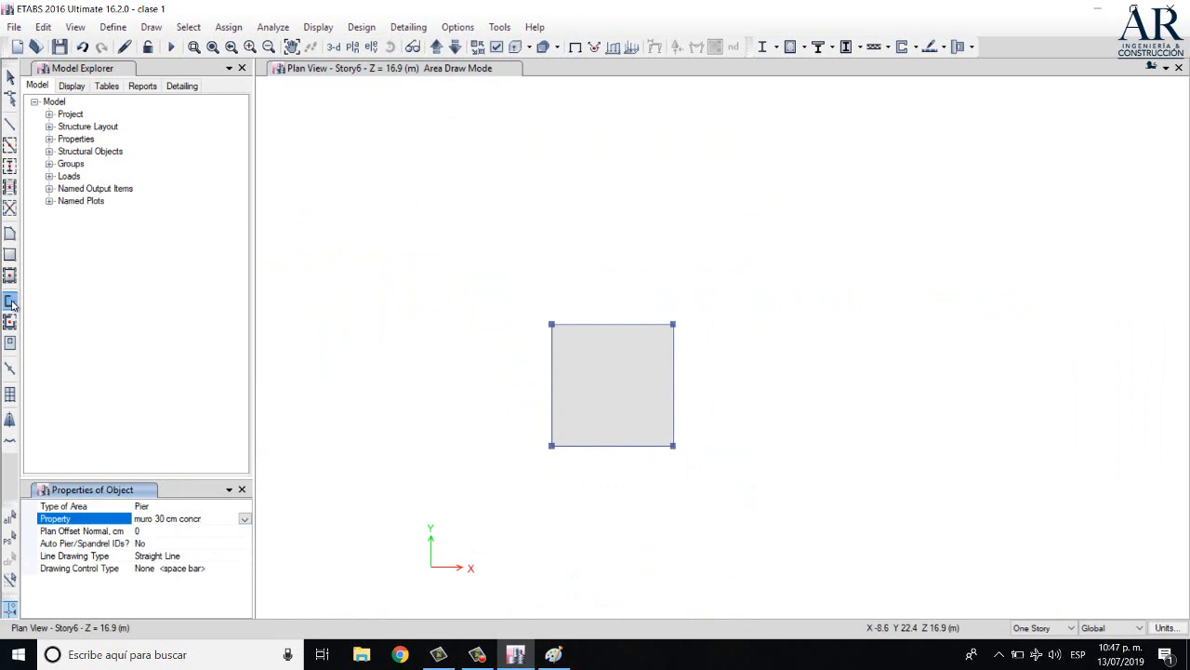
{"action": "scroll", "coordinate": [377, 325], "scroll_direction": "up", "scroll_amount": 6}
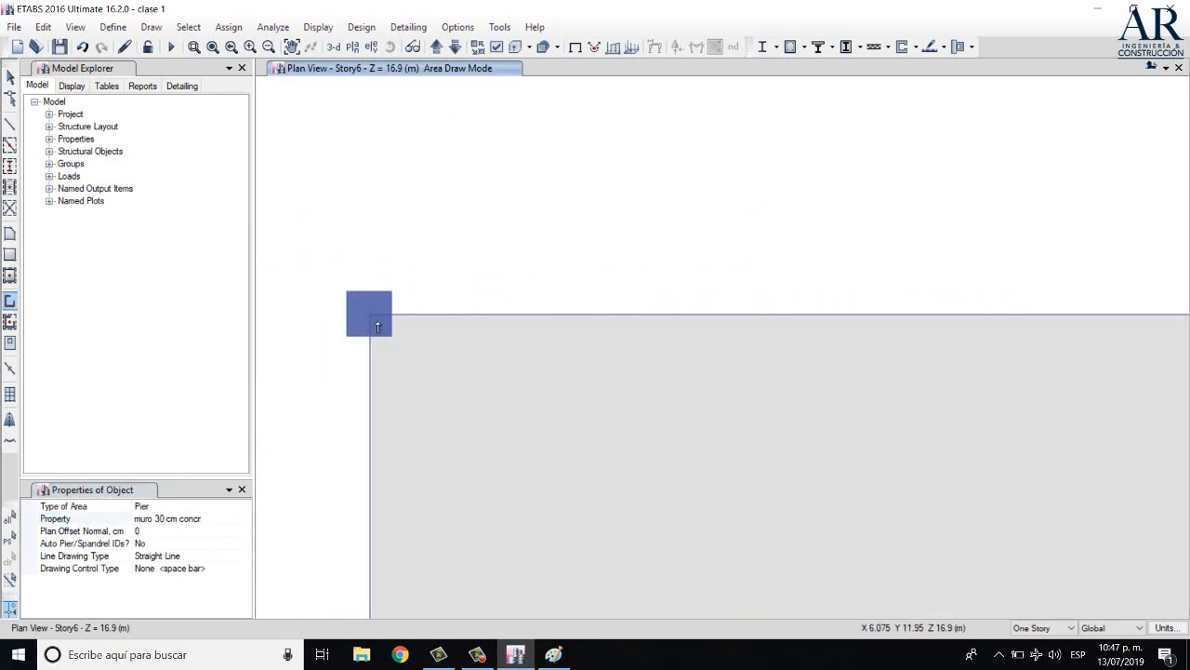
{"action": "left_click", "coordinate": [371, 315]}
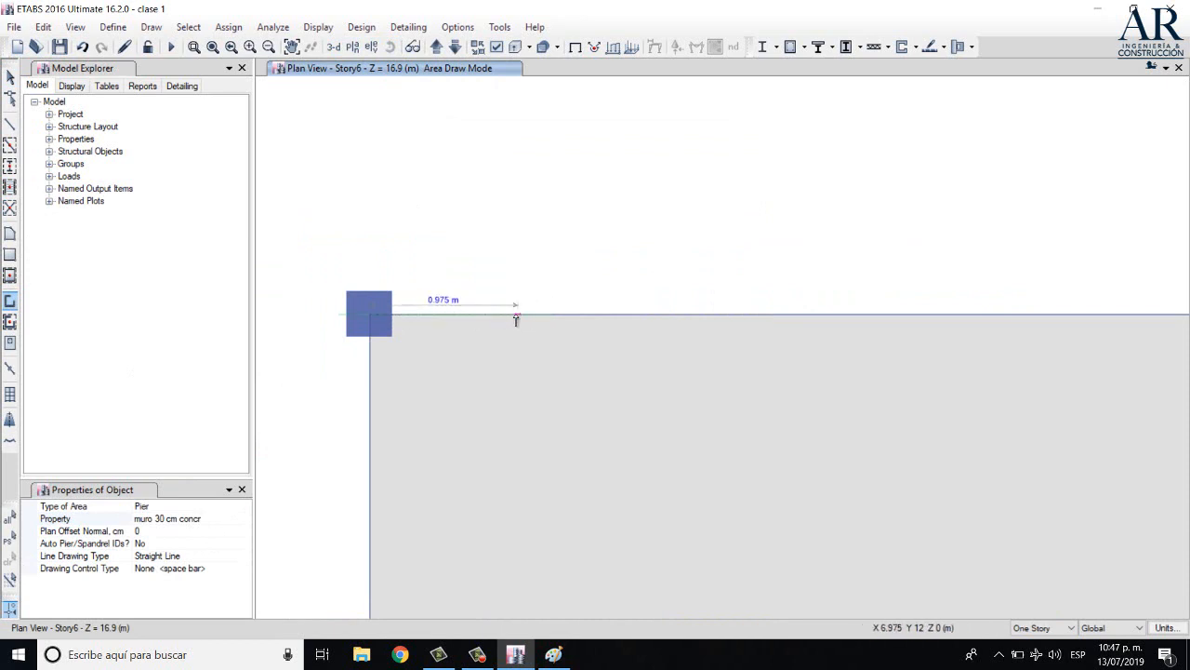
{"action": "scroll", "coordinate": [459, 319], "scroll_direction": "up", "scroll_amount": 2}
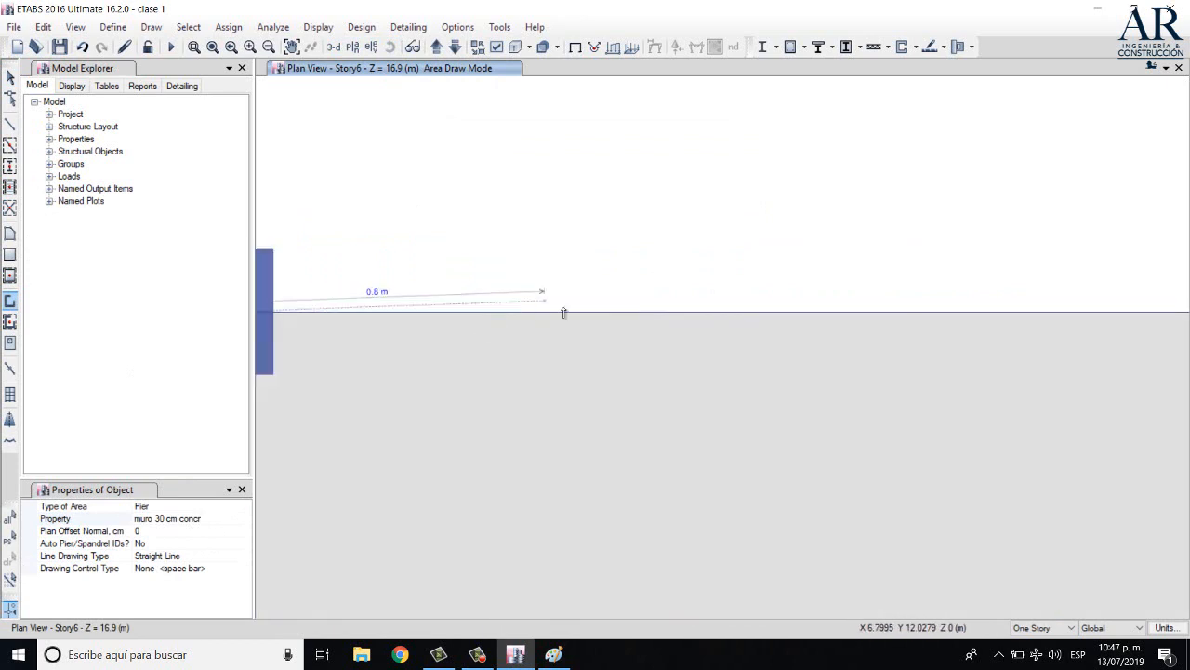
{"action": "middle_click_drag", "start_coordinate": [563, 314], "coordinate": [680, 342]}
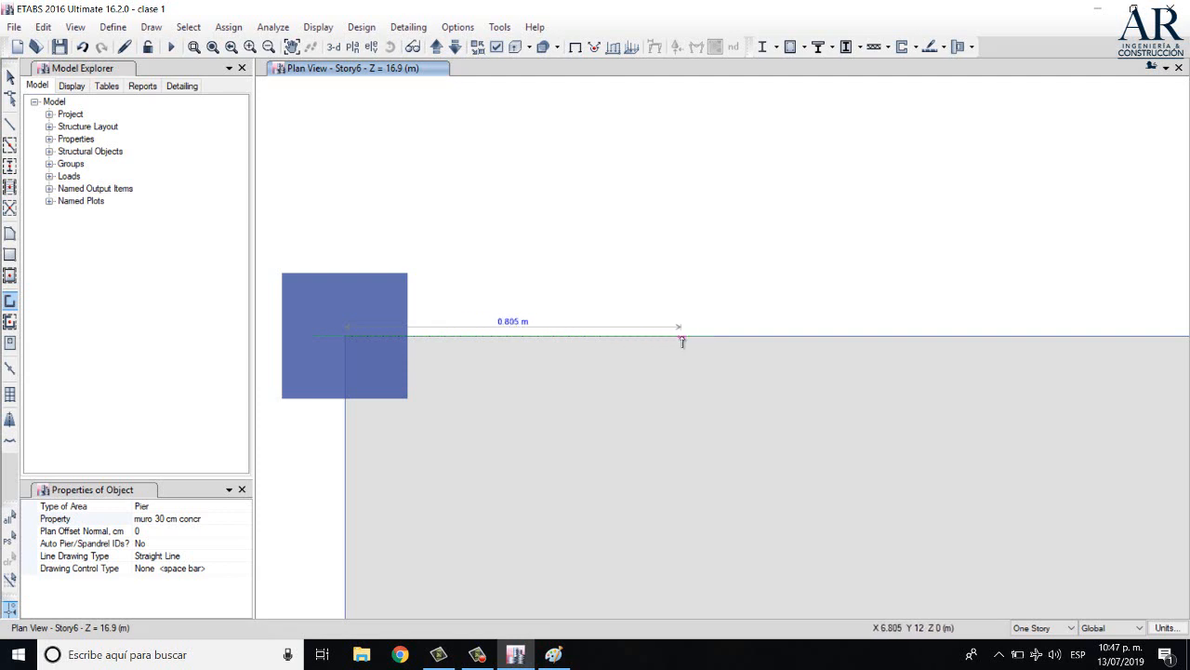
{"action": "left_click", "coordinate": [679, 335]}
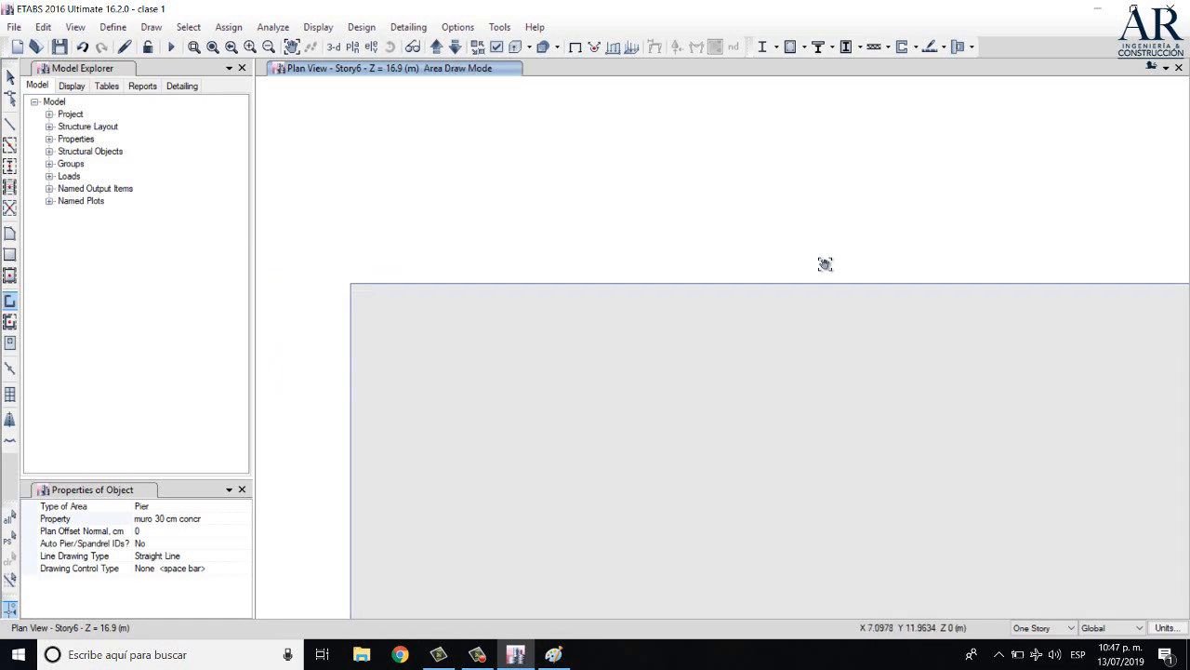
{"action": "key", "text": "Escape"}
Draw a wall about 0.8 m long from the column at X 6, Y 12 in the negative Y direction
{"action": "scroll", "coordinate": [688, 463], "scroll_direction": "down", "scroll_amount": 5}
{"action": "middle_click_drag", "start_coordinate": [731, 438], "coordinate": [560, 200]}
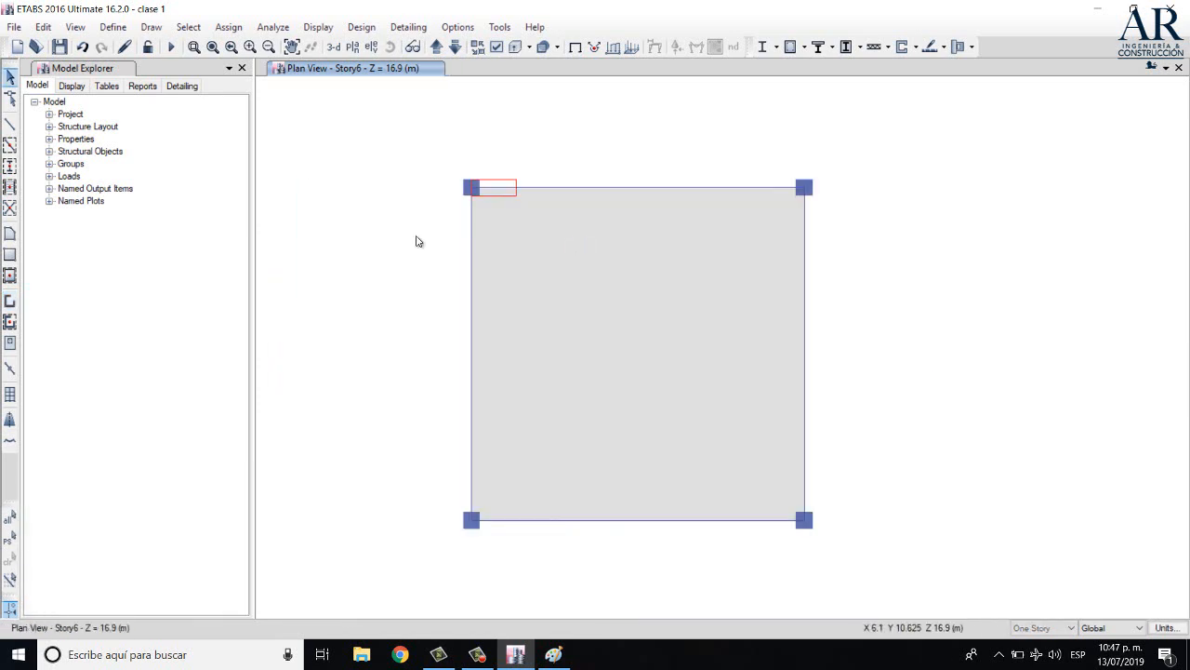
{"action": "left_click", "coordinate": [9, 300]}
{"action": "scroll", "coordinate": [354, 182], "scroll_direction": "up", "scroll_amount": 3}
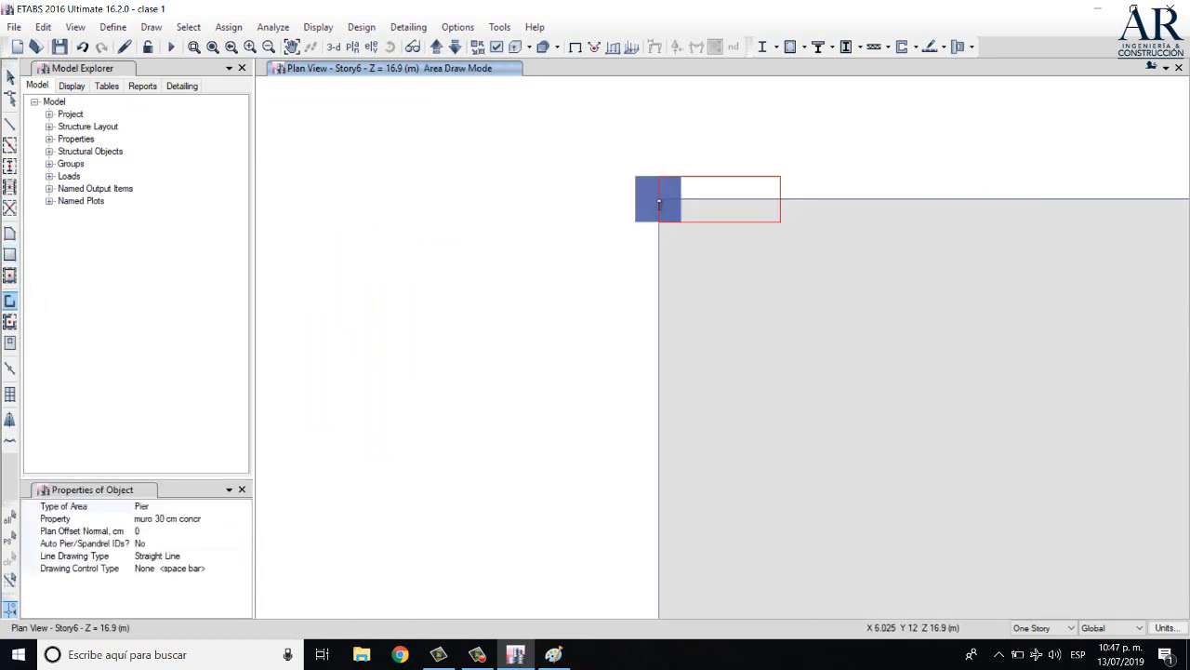
{"action": "left_click", "coordinate": [659, 203]}
{"action": "scroll", "coordinate": [658, 308], "scroll_direction": "up", "scroll_amount": 3}
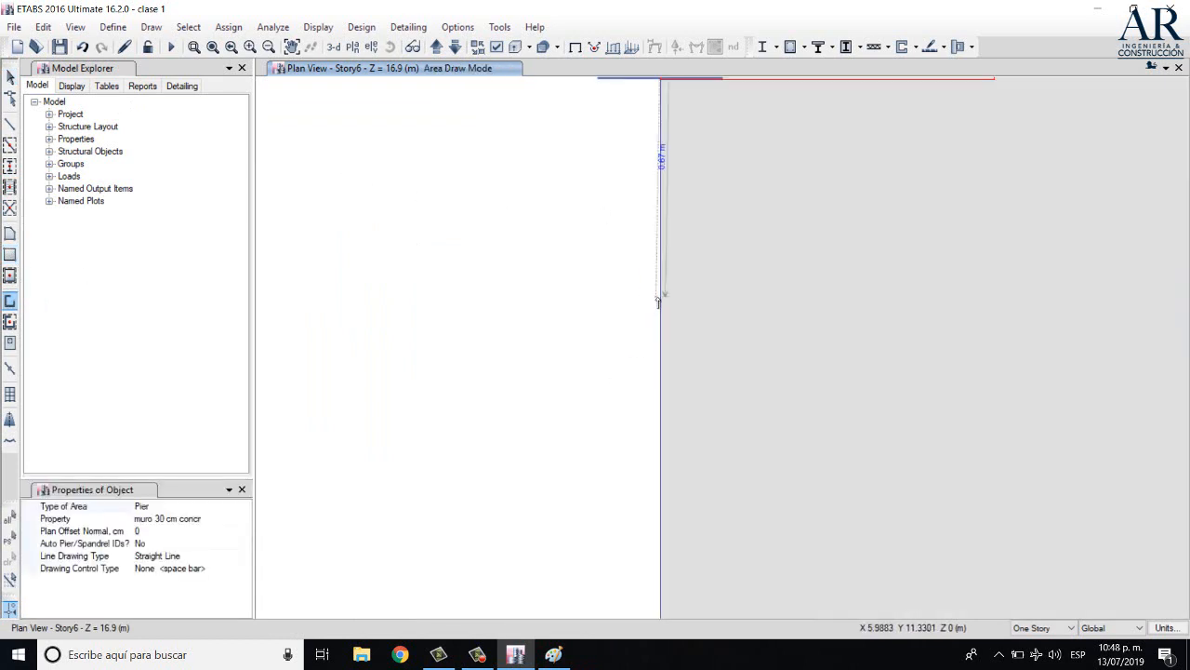
{"action": "left_click", "coordinate": [662, 350]}
{"action": "key", "text": "Escape"}
Draw a wall about 0.8 m long from the column at X 12, Y 12 in the negative Y direction
{"action": "scroll", "coordinate": [752, 336], "scroll_direction": "down", "scroll_amount": 5}
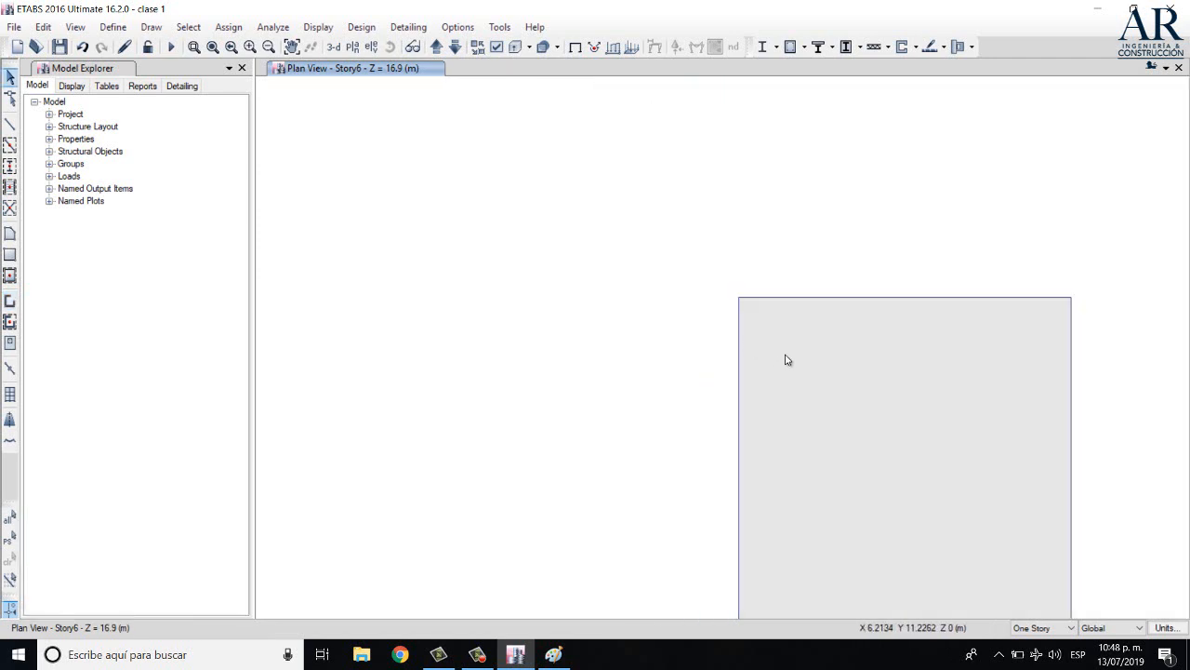
{"action": "middle_click_drag", "start_coordinate": [929, 382], "coordinate": [567, 339]}
{"action": "left_click", "coordinate": [9, 299]}
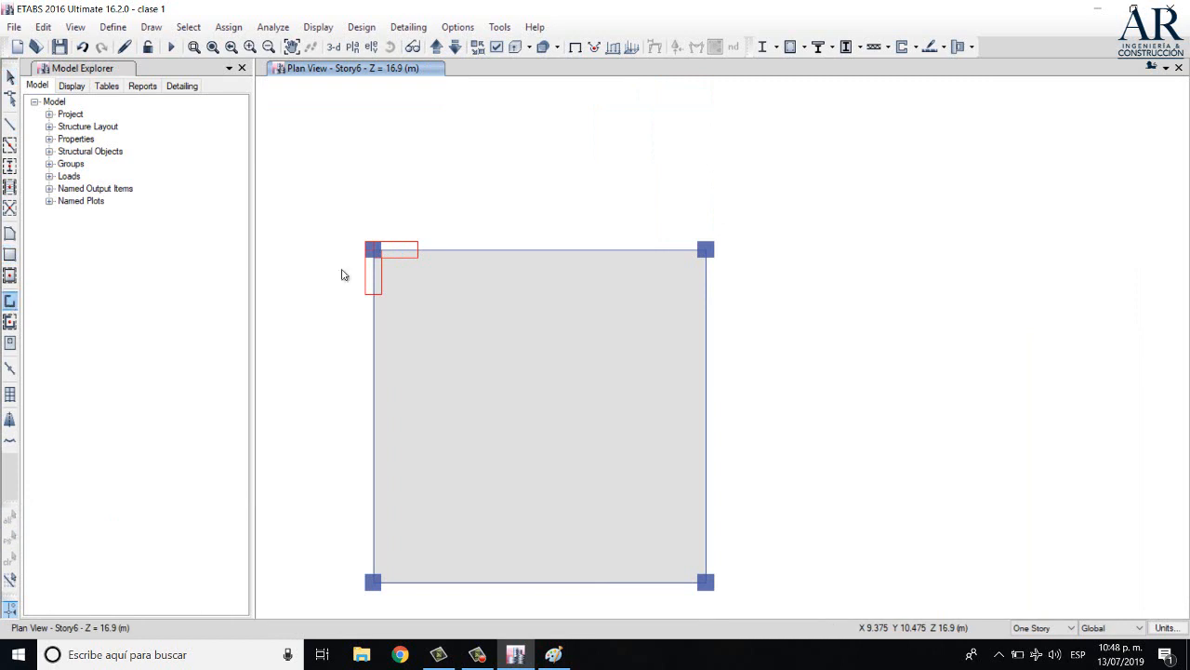
{"action": "scroll", "coordinate": [731, 263], "scroll_direction": "up", "scroll_amount": 5}
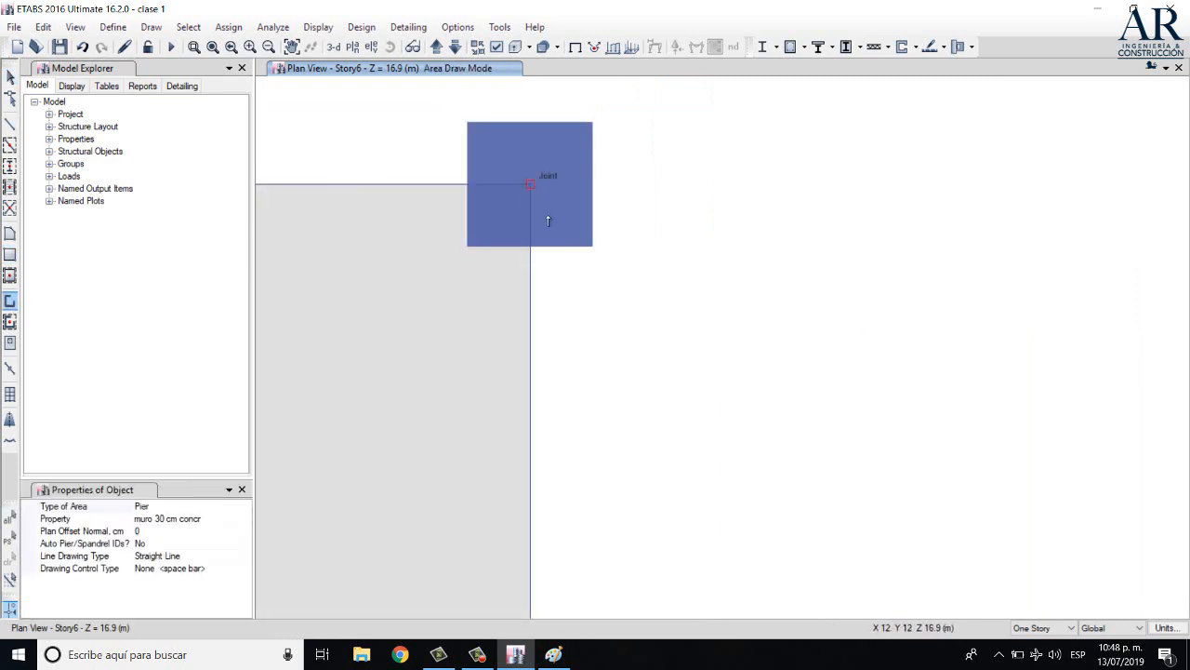
{"action": "middle_click_drag", "start_coordinate": [857, 289], "coordinate": [948, 233]}
{"action": "left_click", "coordinate": [622, 131]}
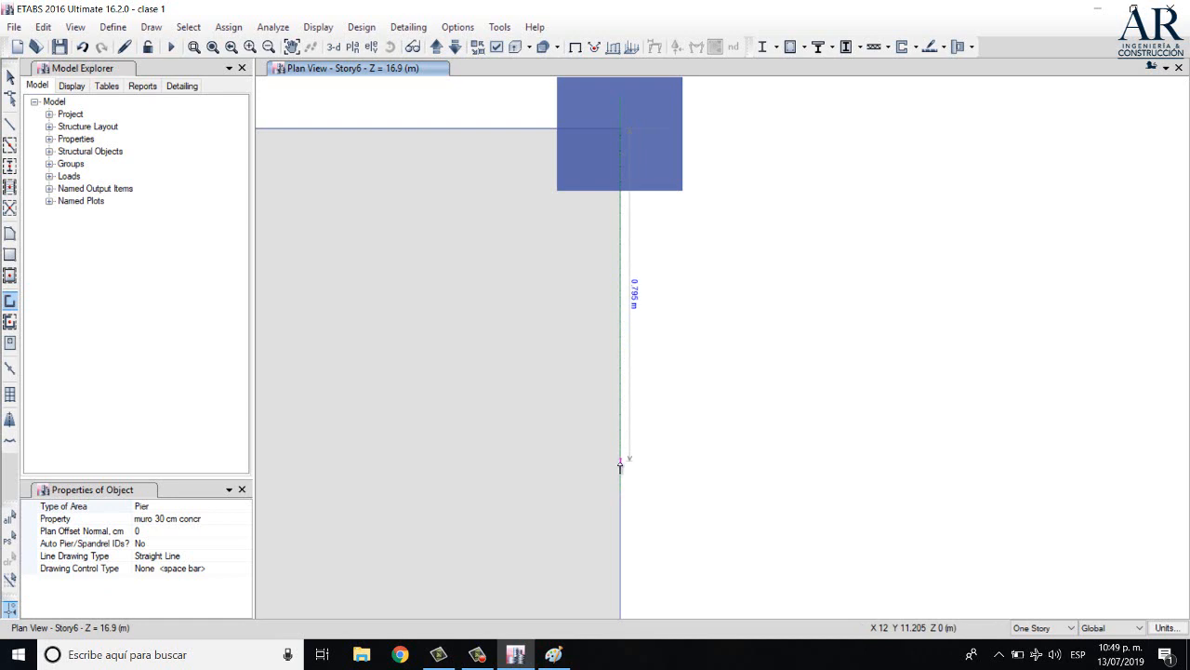
{"action": "left_click", "coordinate": [620, 468]}
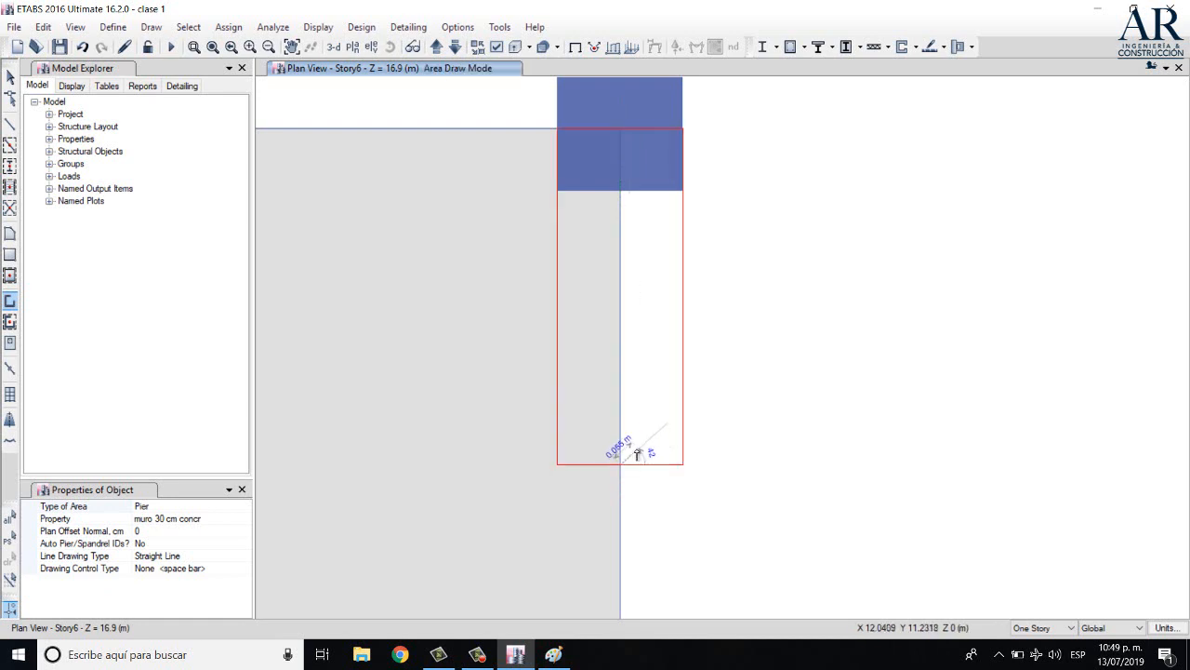
{"action": "key", "text": "Escape"}
Draw a wall about 0.8 m long from the column at X 12, Y 12 in the negative X direction
{"action": "scroll", "coordinate": [735, 345], "scroll_direction": "down", "scroll_amount": 5}
{"action": "middle_click_drag", "start_coordinate": [710, 345], "coordinate": [779, 323]}
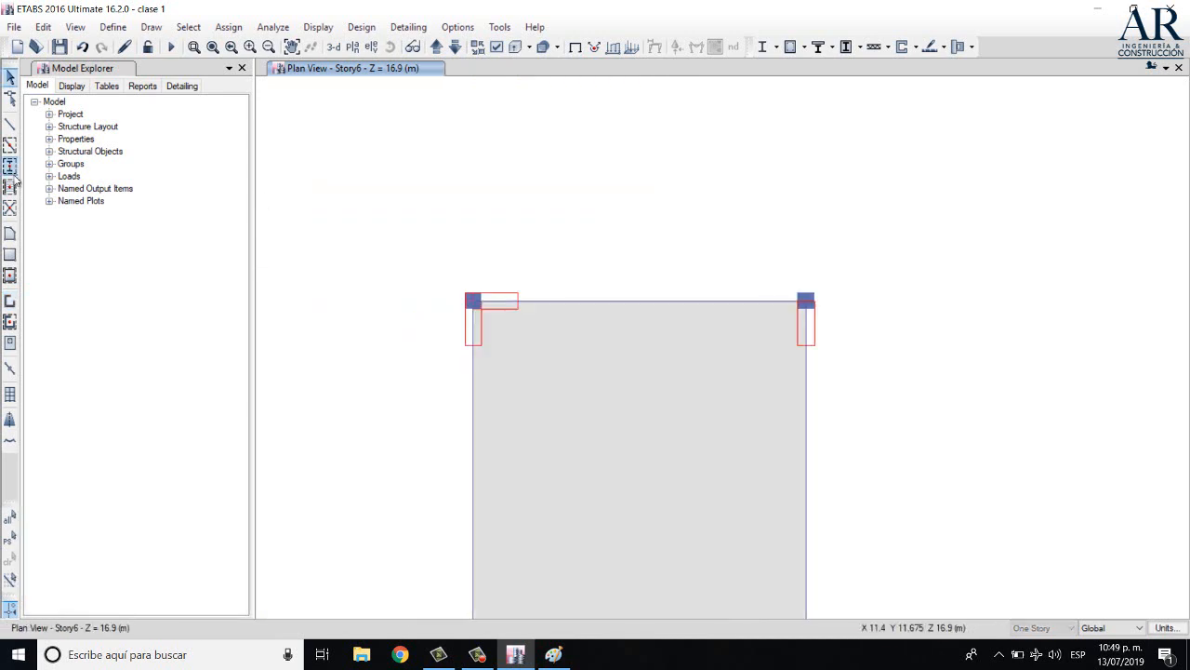
{"action": "left_click", "coordinate": [10, 300]}
{"action": "scroll", "coordinate": [827, 311], "scroll_direction": "up", "scroll_amount": 4}
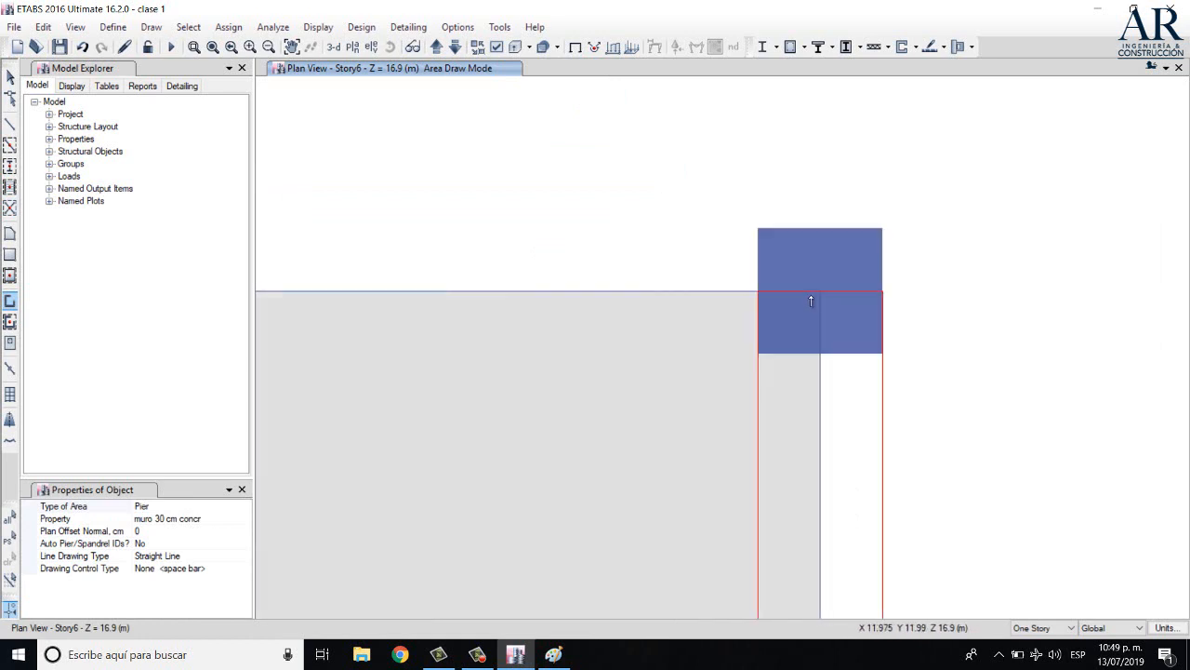
{"action": "left_click", "coordinate": [819, 294]}
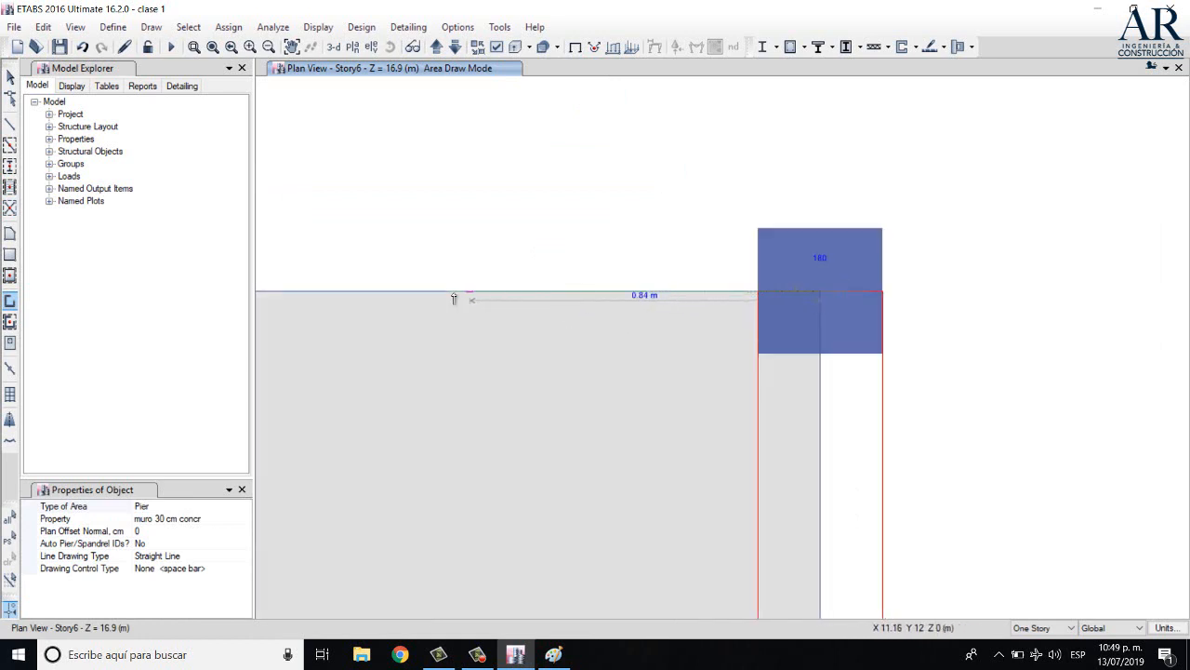
{"action": "scroll", "coordinate": [703, 325], "scroll_direction": "down", "scroll_amount": 3}
{"action": "scroll", "coordinate": [762, 232], "scroll_direction": "up", "scroll_amount": 3}
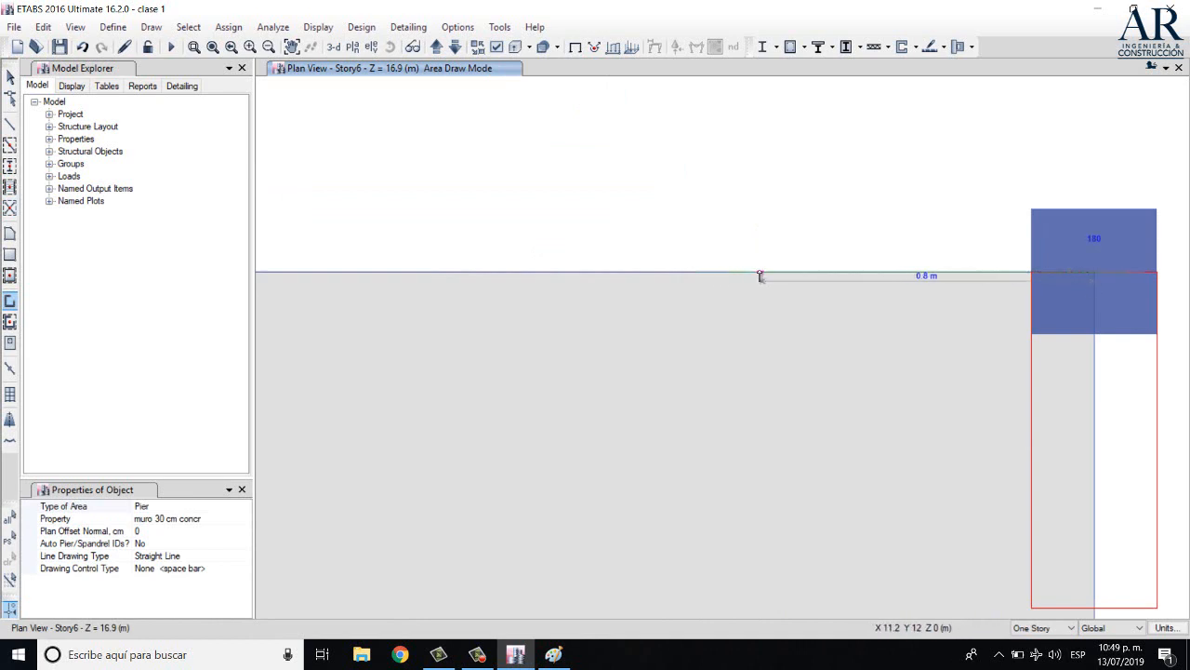
{"action": "left_click", "coordinate": [760, 275]}
{"action": "key", "text": "Escape"}
{"action": "scroll", "coordinate": [775, 305], "scroll_direction": "down", "scroll_amount": 3}
{"action": "middle_click_drag", "start_coordinate": [866, 422], "coordinate": [862, 221]}
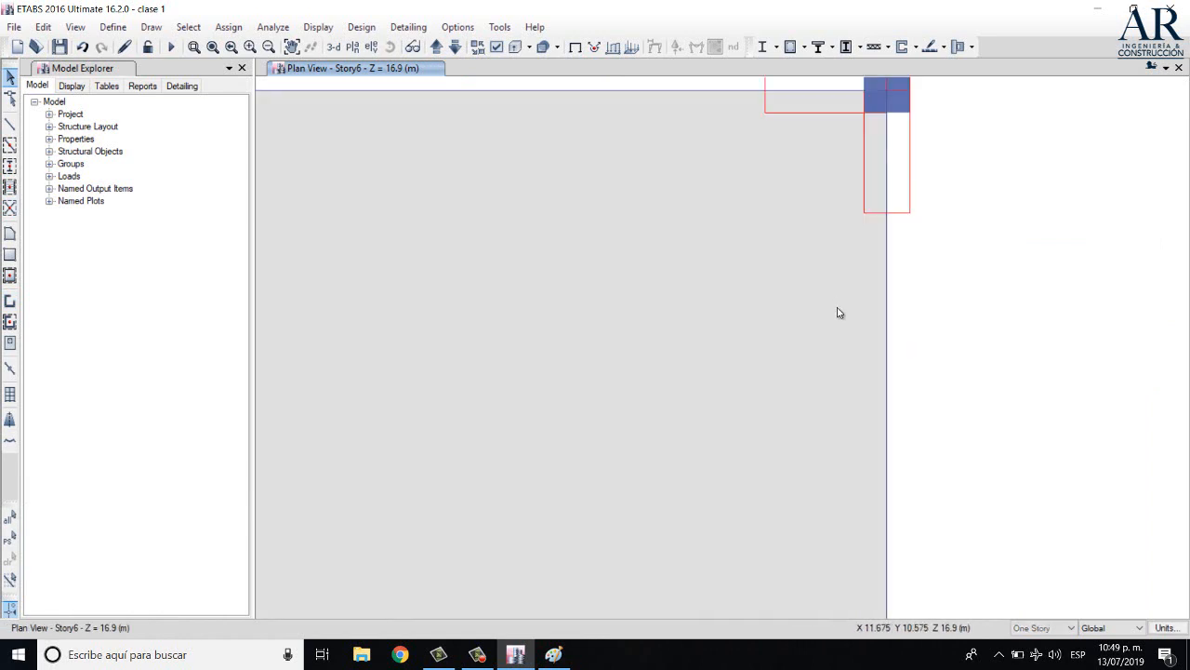
{"action": "scroll", "coordinate": [838, 312], "scroll_direction": "down", "scroll_amount": 3}
{"action": "middle_click_drag", "start_coordinate": [856, 284], "coordinate": [422, 285]}
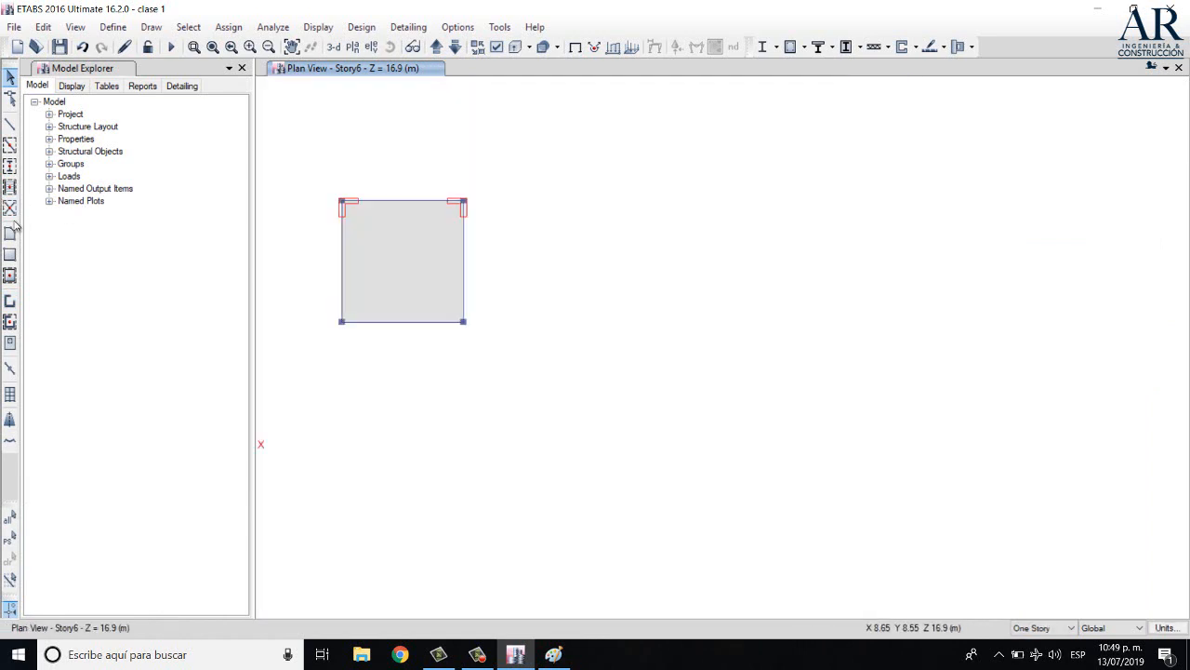
Draw a "muro 30 cm concr" wall about 0.8 m long from the column at X 12, Y 6 in the positive Y direction
{"action": "left_click", "coordinate": [9, 301]}
{"action": "scroll", "coordinate": [452, 258], "scroll_direction": "up", "scroll_amount": 5}
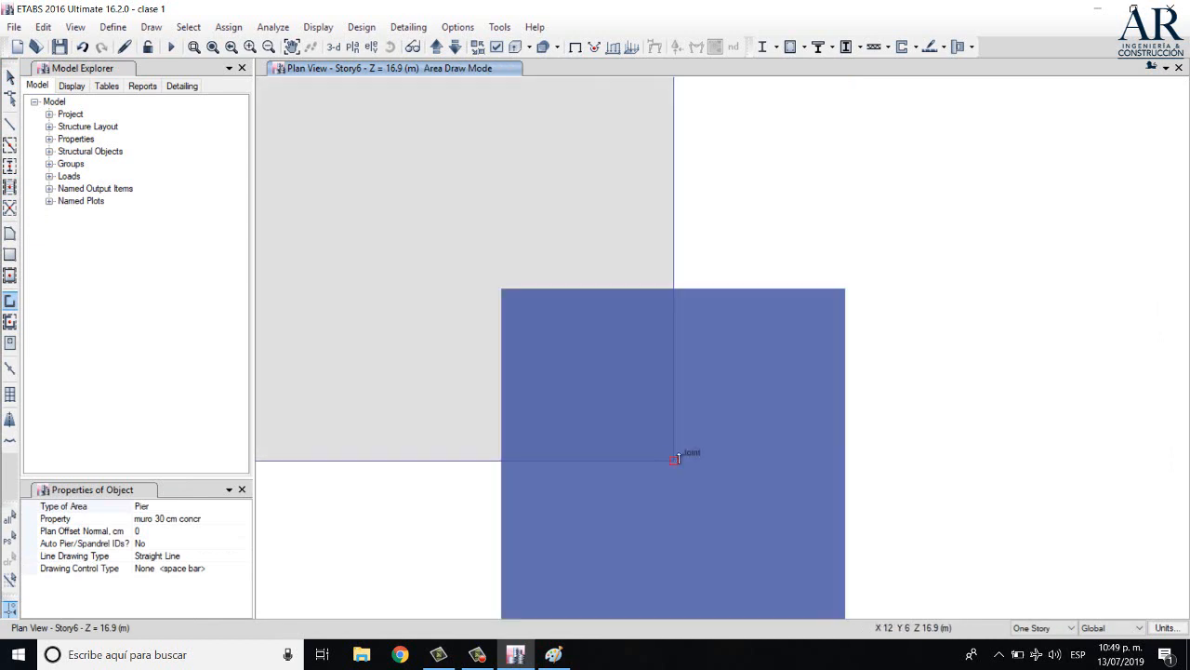
{"action": "left_click", "coordinate": [678, 458]}
{"action": "scroll", "coordinate": [689, 401], "scroll_direction": "down", "scroll_amount": 3}
{"action": "middle_click_drag", "start_coordinate": [704, 176], "coordinate": [726, 383]}
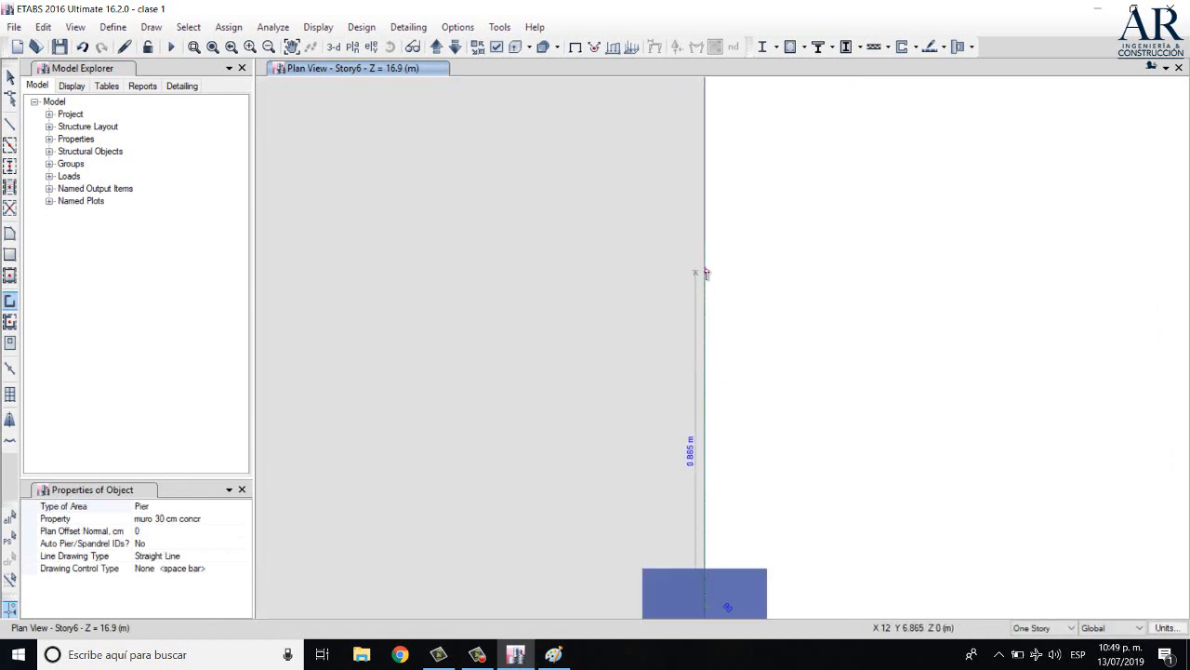
{"action": "left_click", "coordinate": [706, 298]}
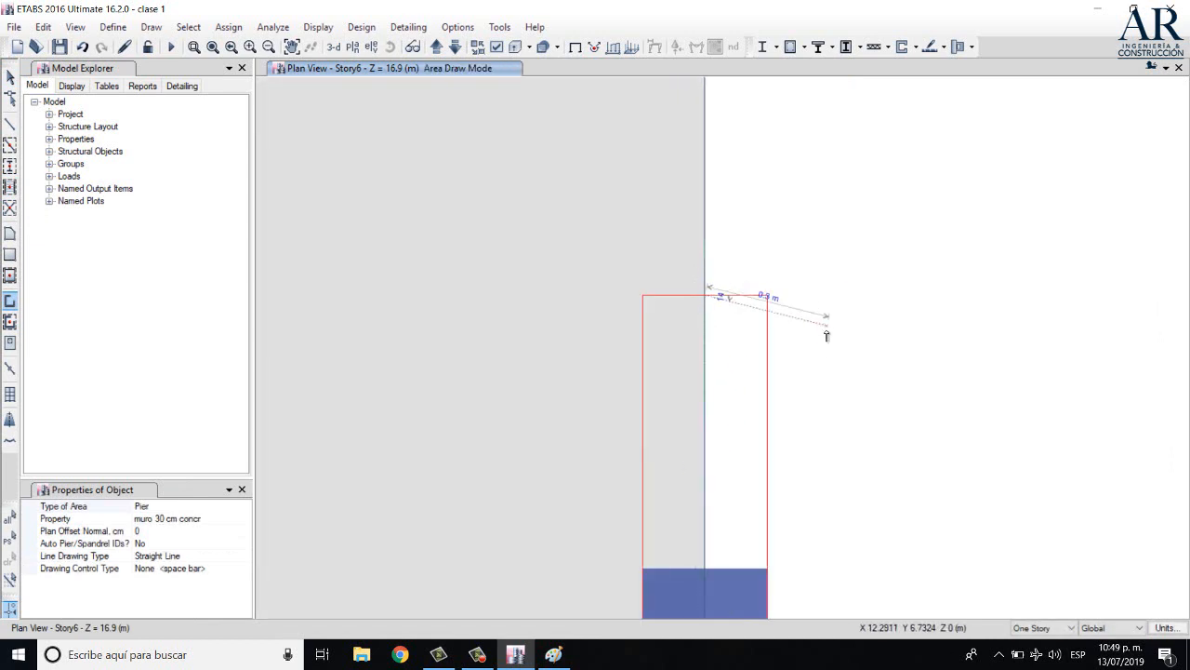
{"action": "key", "text": "Escape"}
Draw a wall about 0.8 m long from the column at X 12, Y 6 in the negative X direction
{"action": "middle_click_drag", "start_coordinate": [760, 360], "coordinate": [911, 248]}
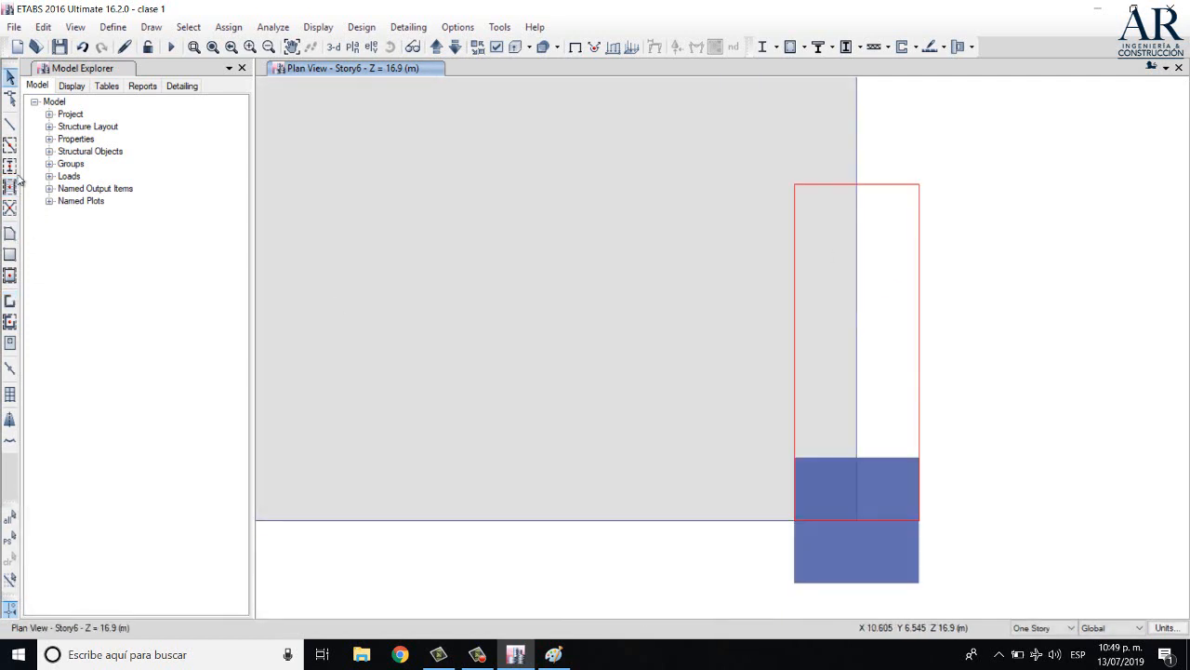
{"action": "left_click", "coordinate": [9, 300]}
{"action": "middle_click_drag", "start_coordinate": [720, 489], "coordinate": [797, 357]}
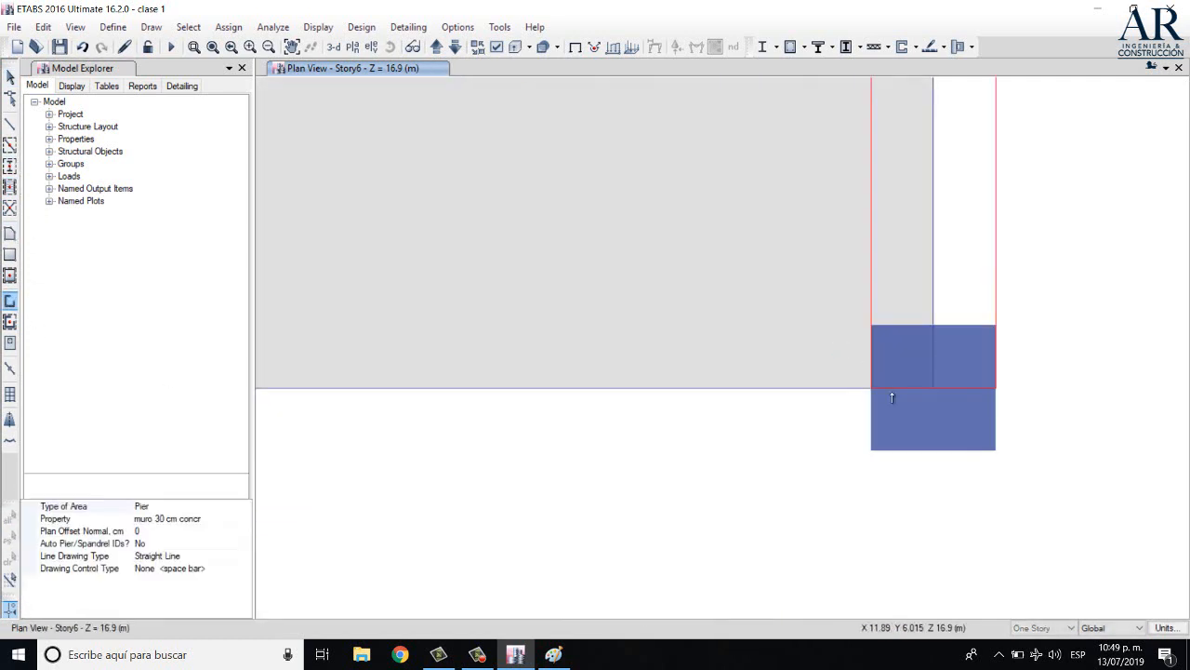
{"action": "left_click", "coordinate": [933, 388]}
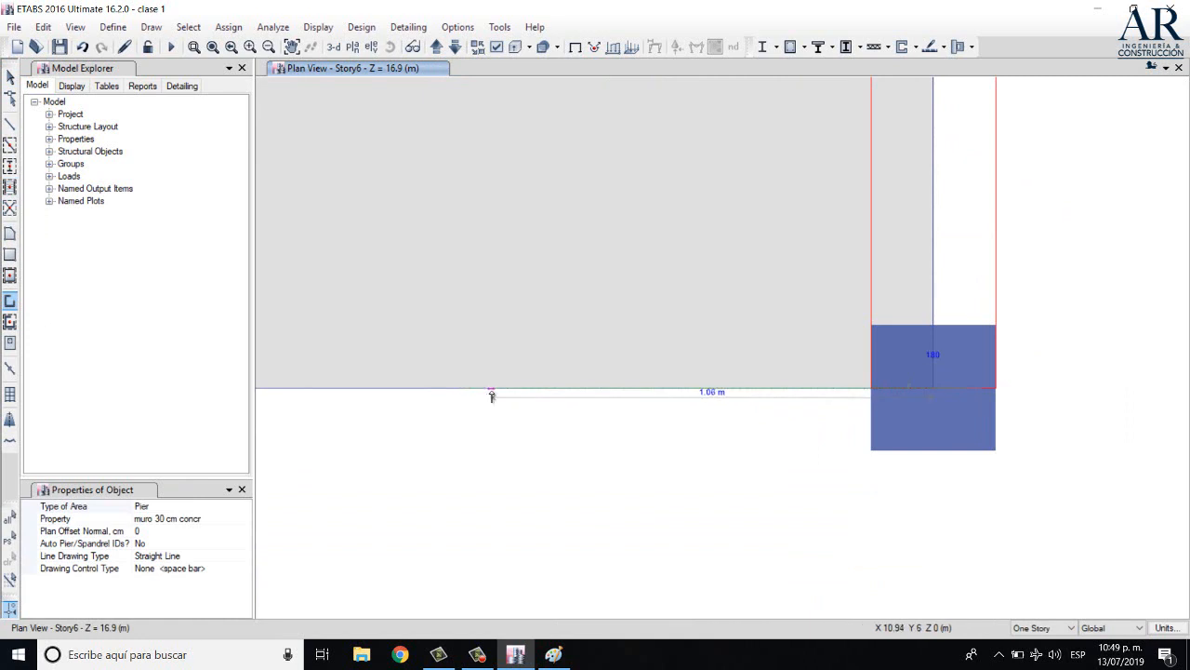
{"action": "left_click", "coordinate": [598, 389]}
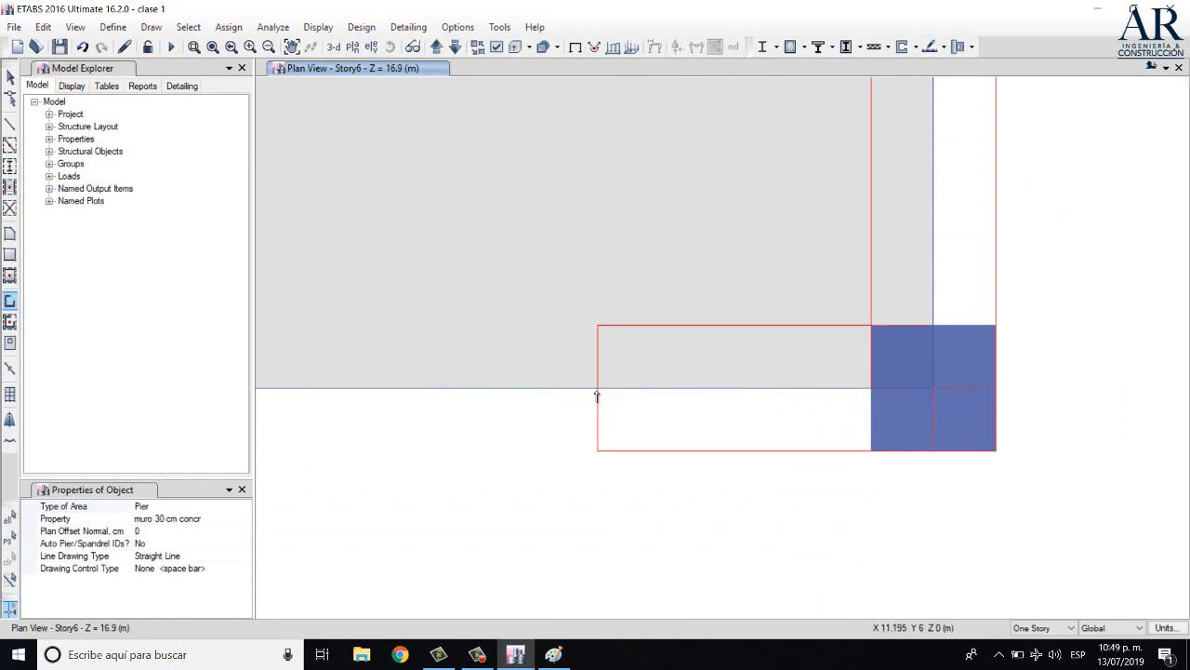
{"action": "key", "text": "Escape"}
Draw a wall about 0.8 m long from the column at X 6, Y 6 in the positive X direction
{"action": "middle_click_drag", "start_coordinate": [580, 391], "coordinate": [1130, 352]}
{"action": "middle_click_drag", "start_coordinate": [417, 311], "coordinate": [614, 347]}
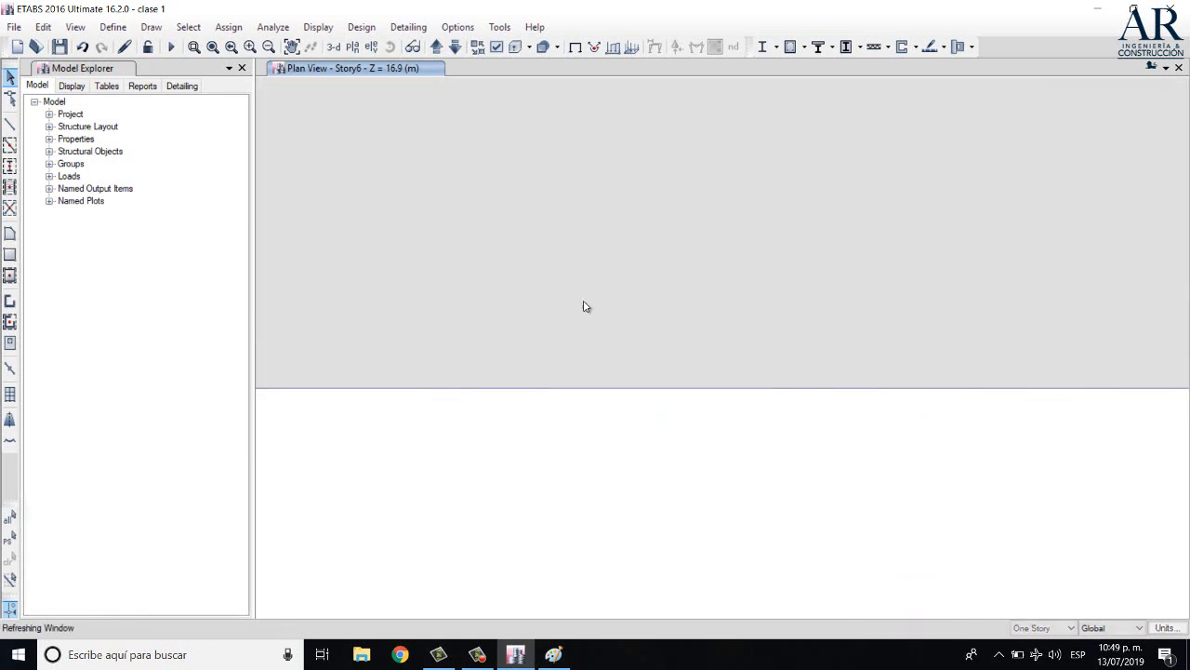
{"action": "left_click", "coordinate": [11, 300]}
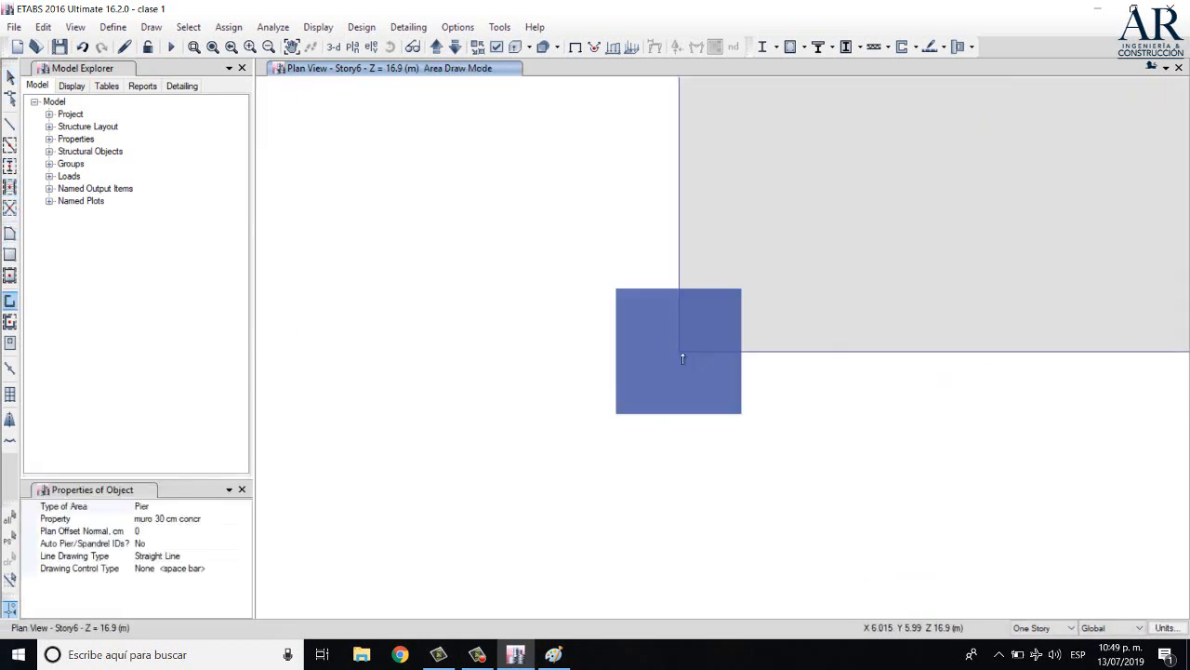
{"action": "key", "text": "Escape"}
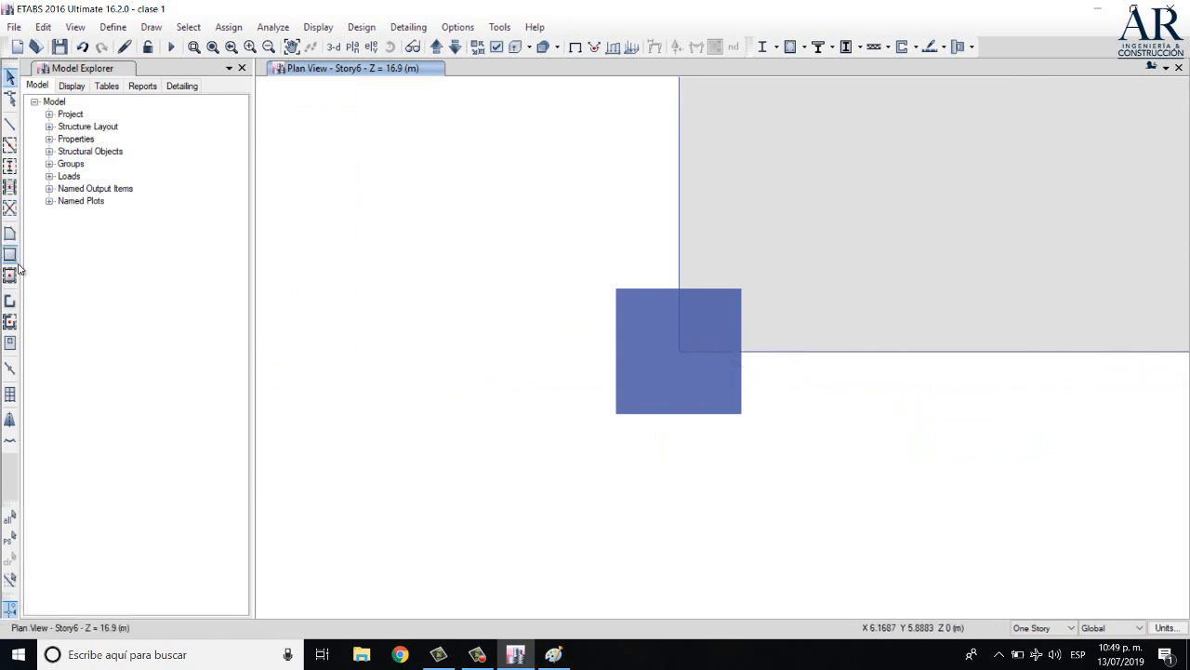
{"action": "left_click", "coordinate": [10, 301]}
{"action": "left_click", "coordinate": [679, 352]}
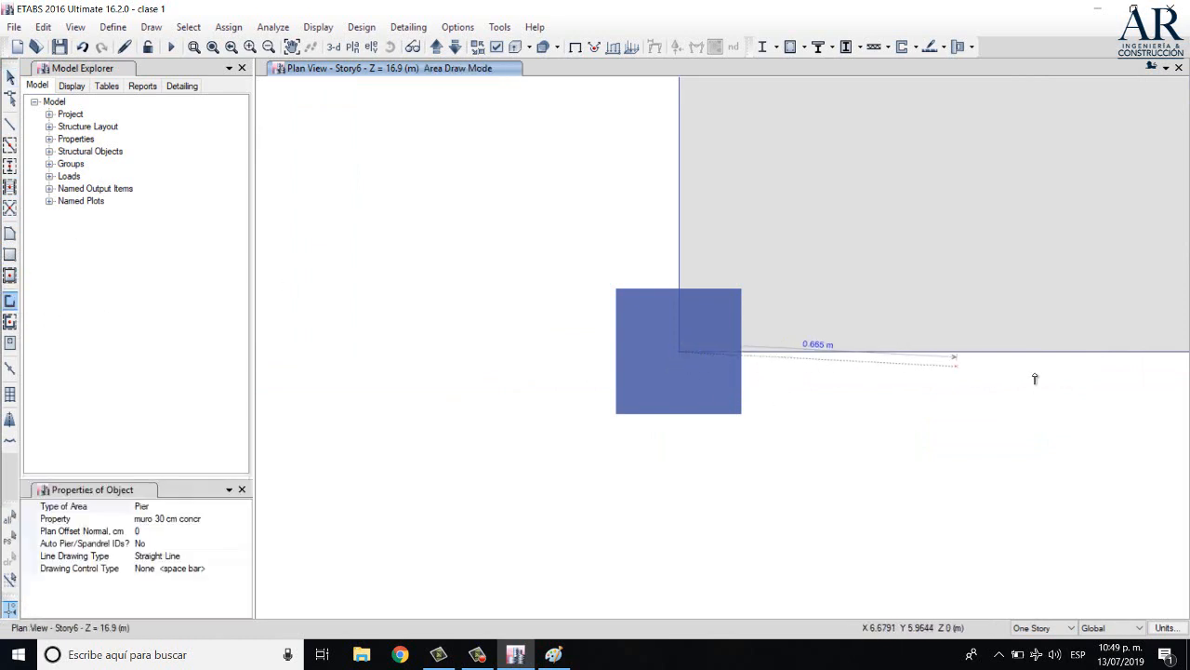
{"action": "middle_click_drag", "start_coordinate": [958, 364], "coordinate": [729, 367]}
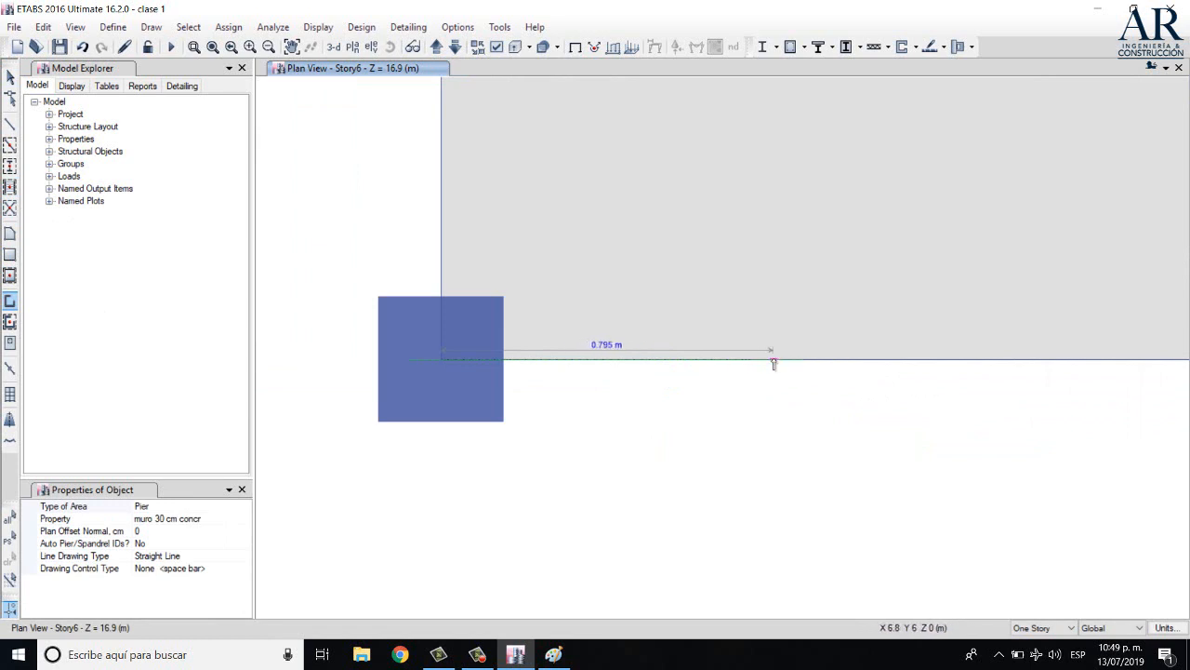
{"action": "left_click", "coordinate": [773, 363]}
{"action": "key", "text": "Escape"}
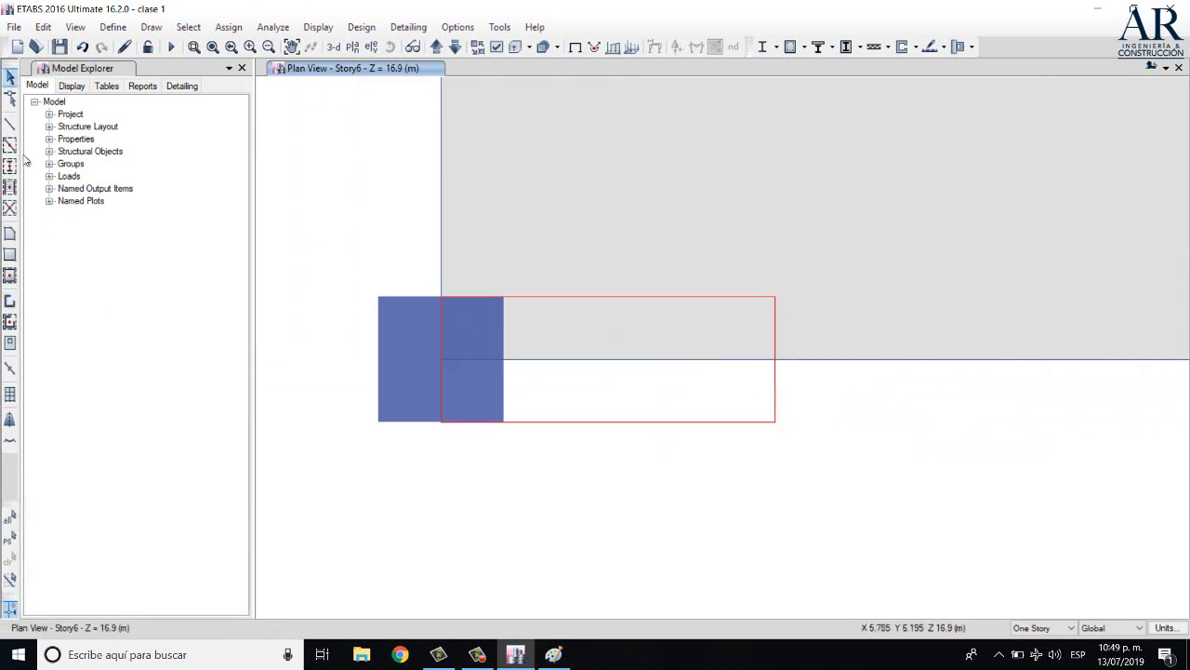
Draw a wall about 0.8 m long from the column at X 6, Y 6 in the positive Y direction
{"action": "left_click", "coordinate": [9, 301]}
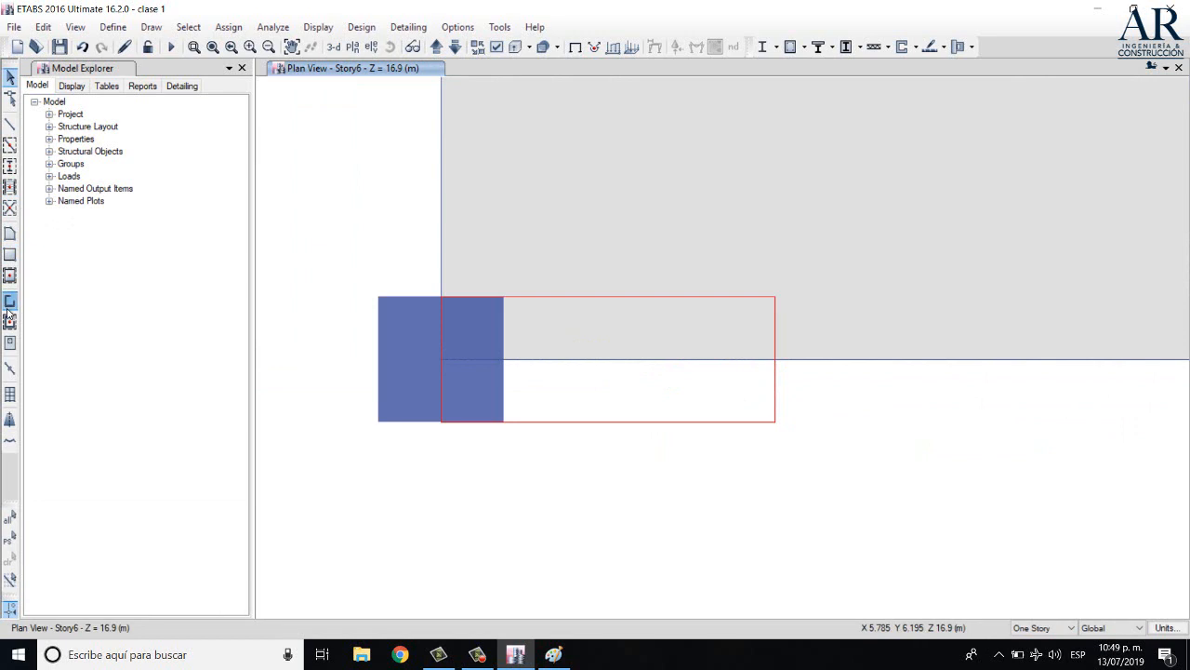
{"action": "left_click", "coordinate": [443, 362]}
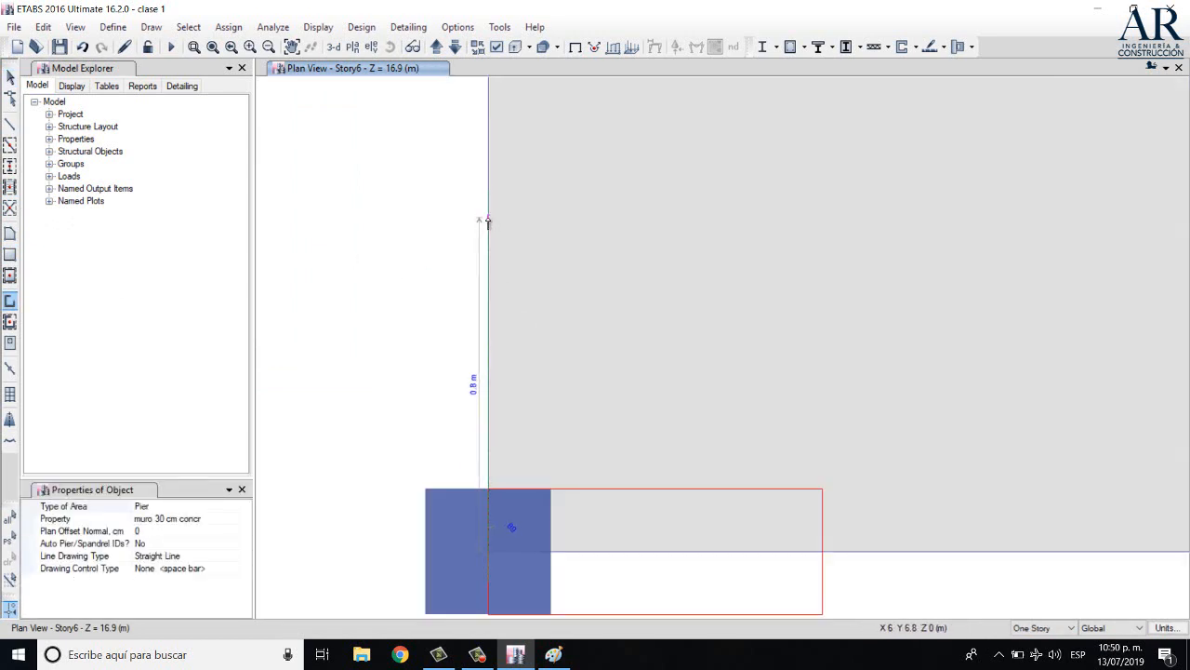
{"action": "left_click", "coordinate": [489, 218]}
{"action": "key", "text": "Escape"}
{"action": "scroll", "coordinate": [676, 287], "scroll_direction": "down", "scroll_amount": 5}
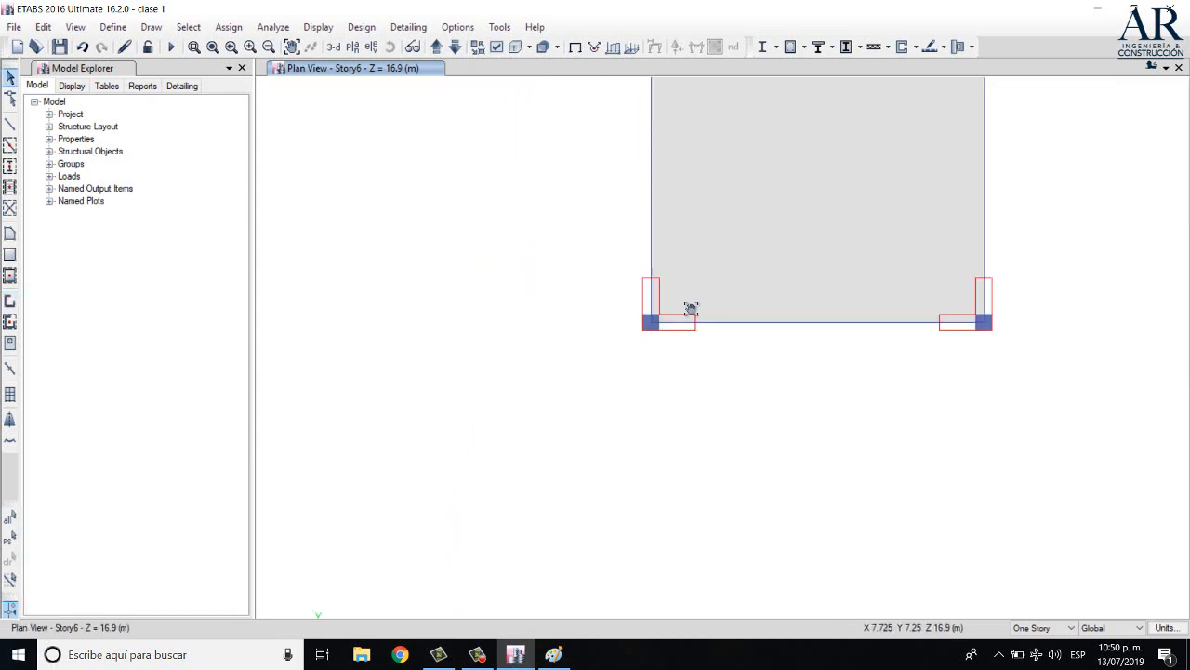
{"action": "middle_click_drag", "start_coordinate": [692, 309], "coordinate": [531, 424]}
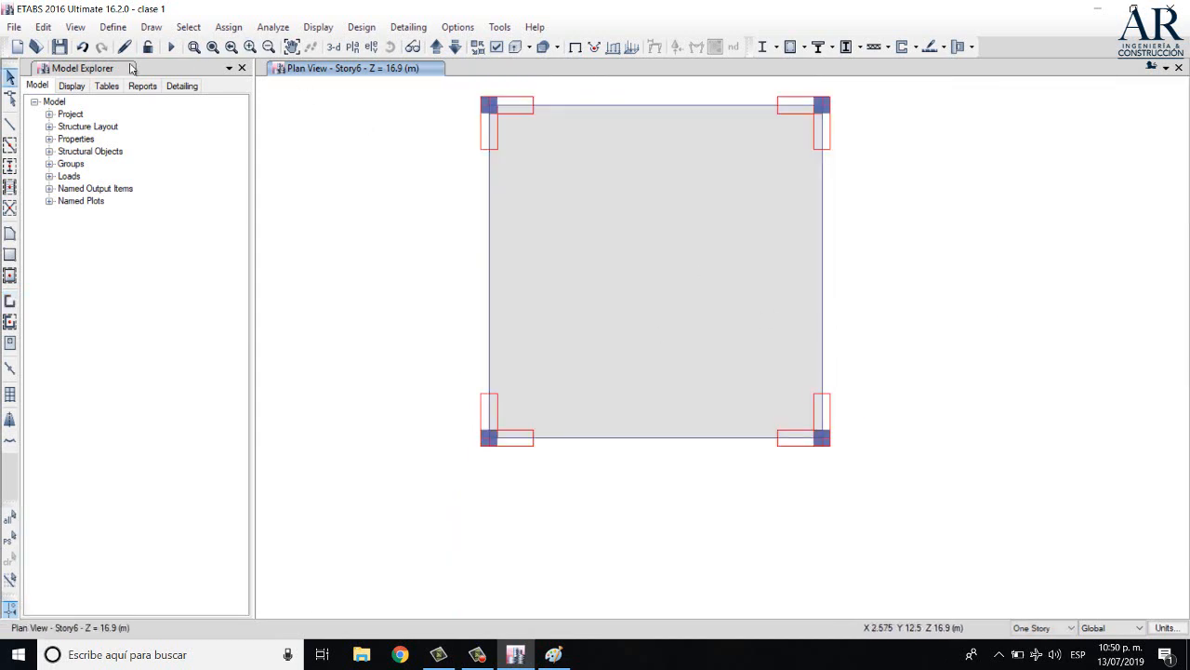
{"action": "middle_click_drag", "start_coordinate": [405, 143], "coordinate": [385, 234]}
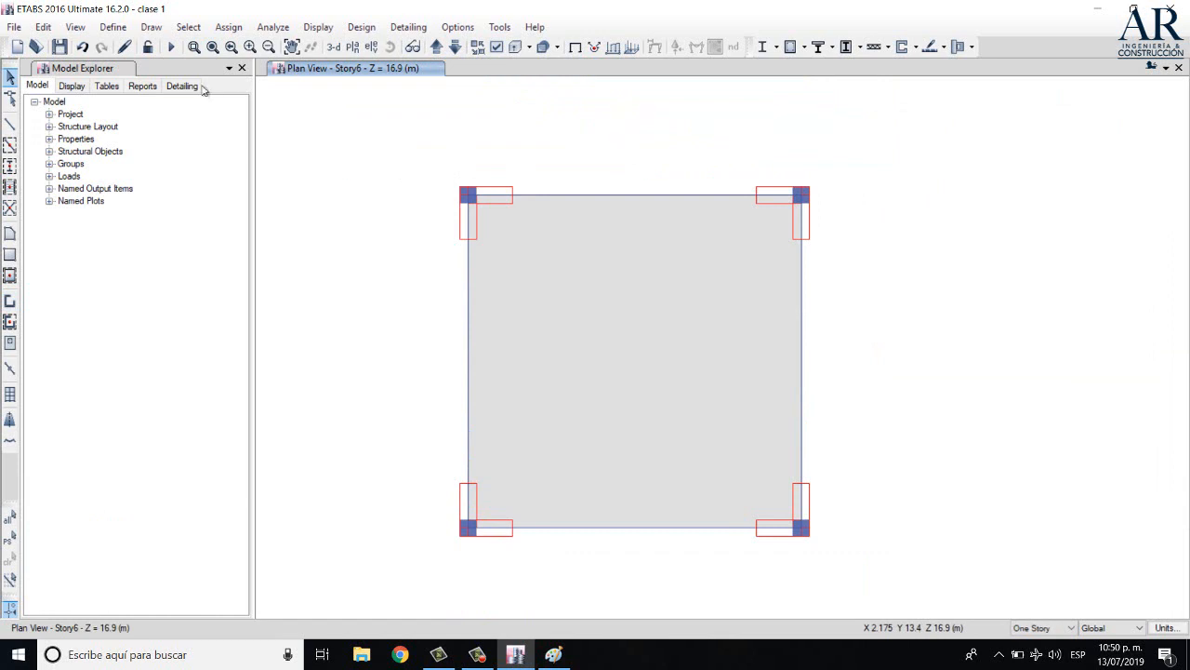
Show the building in 3-D and open the joint restraints assignment
{"action": "left_click", "coordinate": [333, 47]}
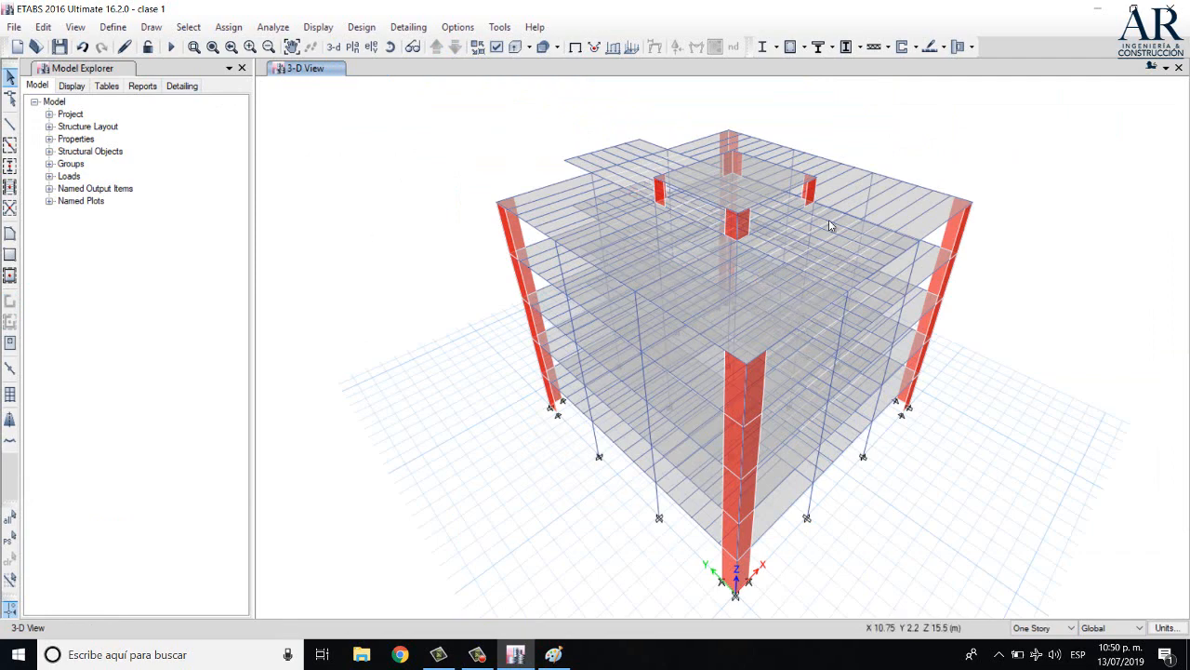
{"action": "left_click", "coordinate": [390, 47]}
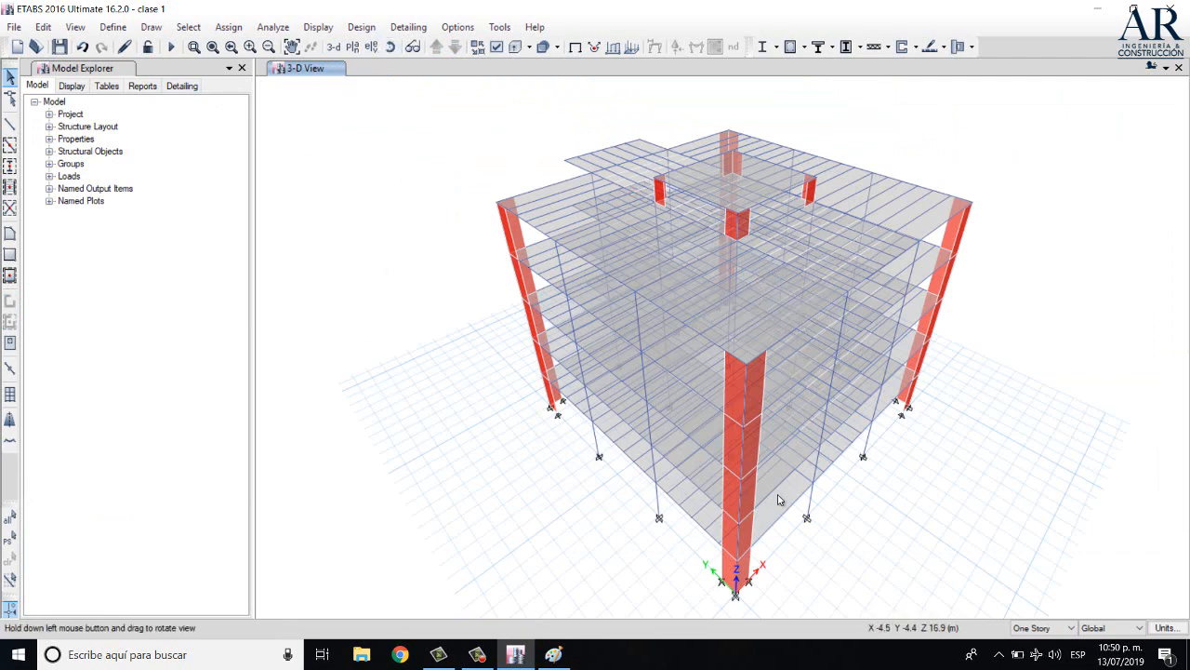
{"action": "left_click_drag", "start_coordinate": [781, 497], "coordinate": [862, 427]}
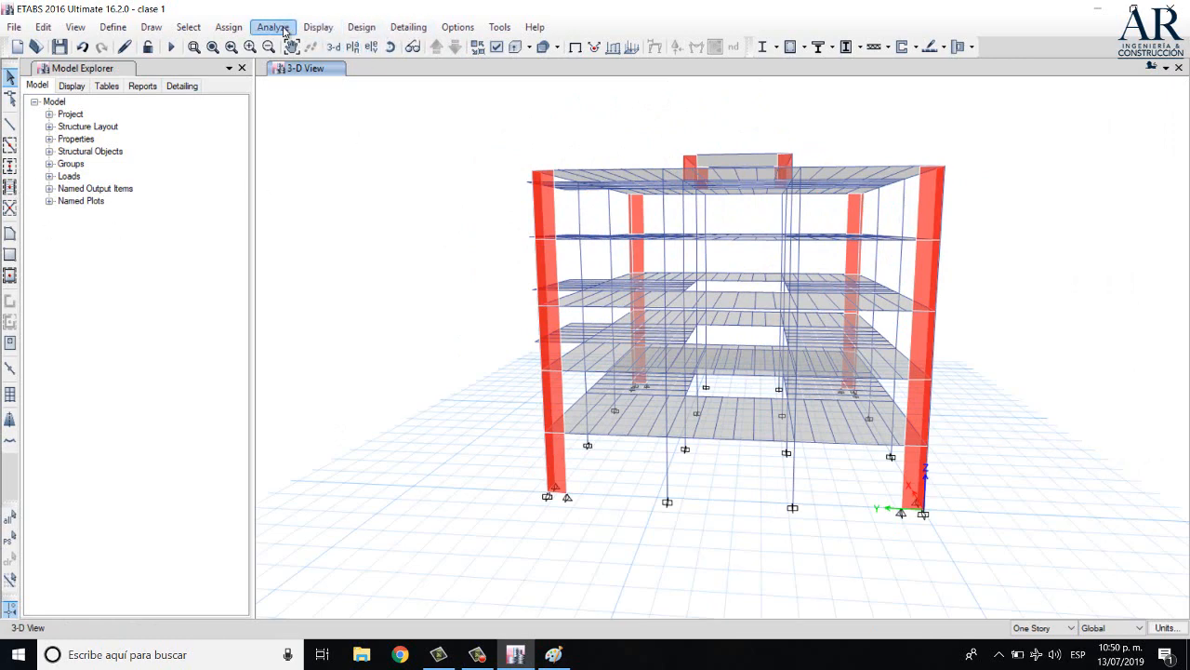
{"action": "left_click", "coordinate": [229, 27]}
{"action": "mouse_move", "coordinate": [275, 49]}
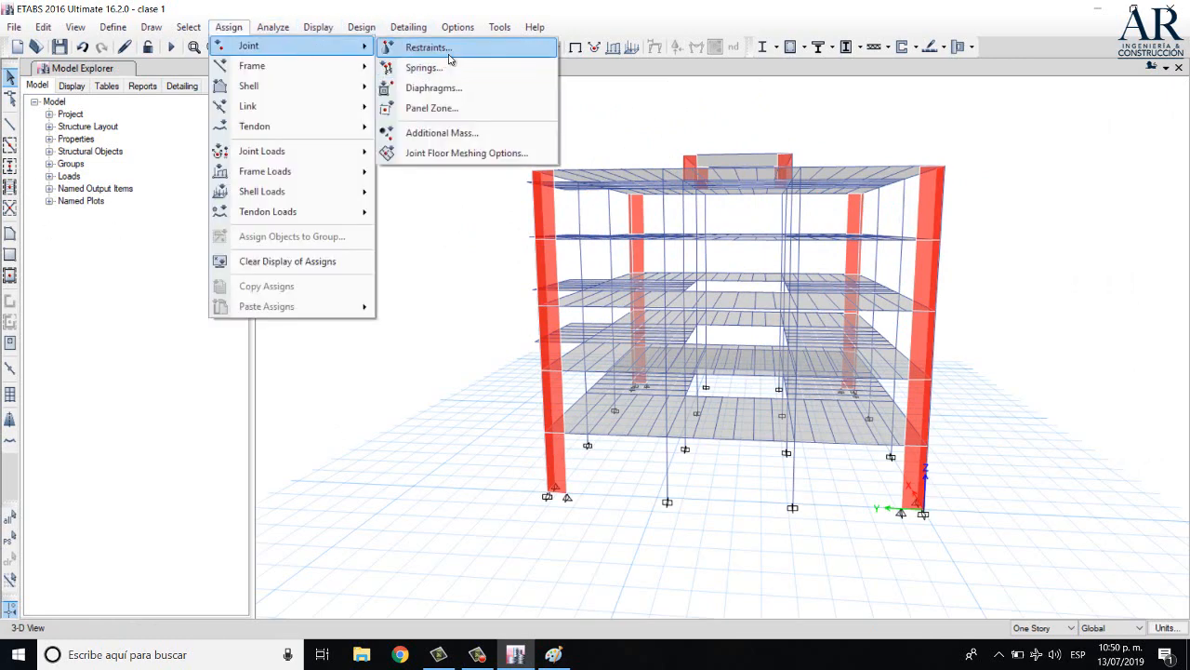
{"action": "left_click", "coordinate": [437, 47]}
{"action": "left_click_drag", "start_coordinate": [651, 239], "coordinate": [364, 249]}
Select the three base joints of the first corner wall and choose the fixed restraint with all translations and rotations
{"action": "scroll", "coordinate": [556, 505], "scroll_direction": "up", "scroll_amount": 4}
{"action": "middle_click_drag", "start_coordinate": [666, 470], "coordinate": [712, 477]}
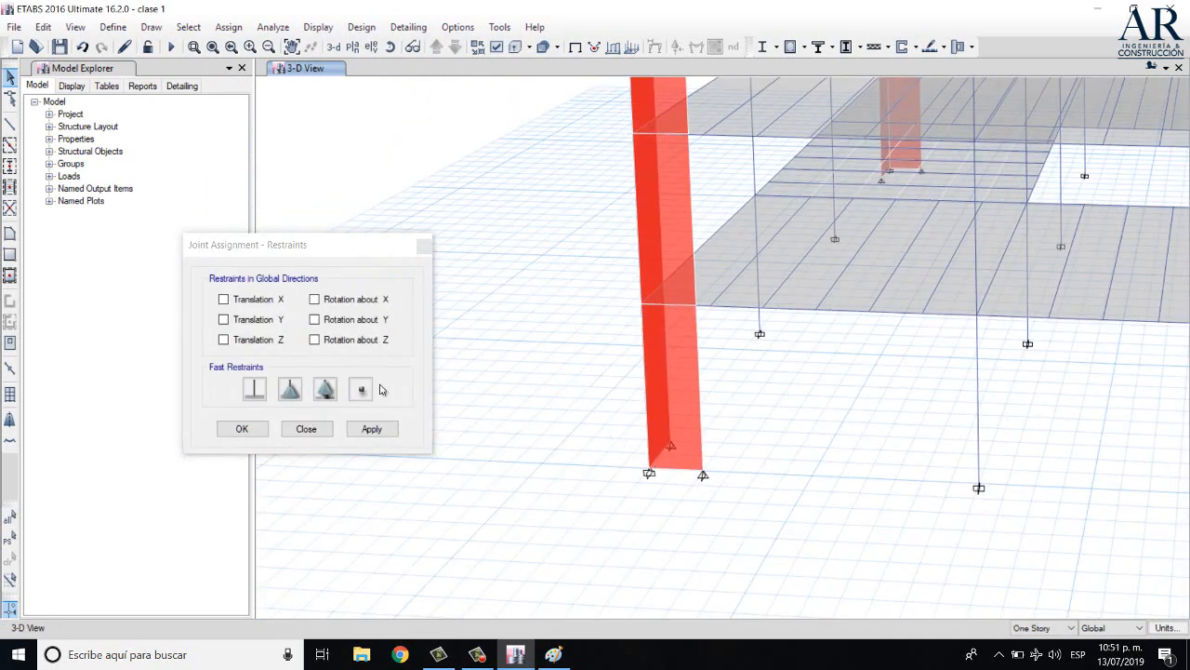
{"action": "left_click_drag", "start_coordinate": [726, 468], "coordinate": [679, 505]}
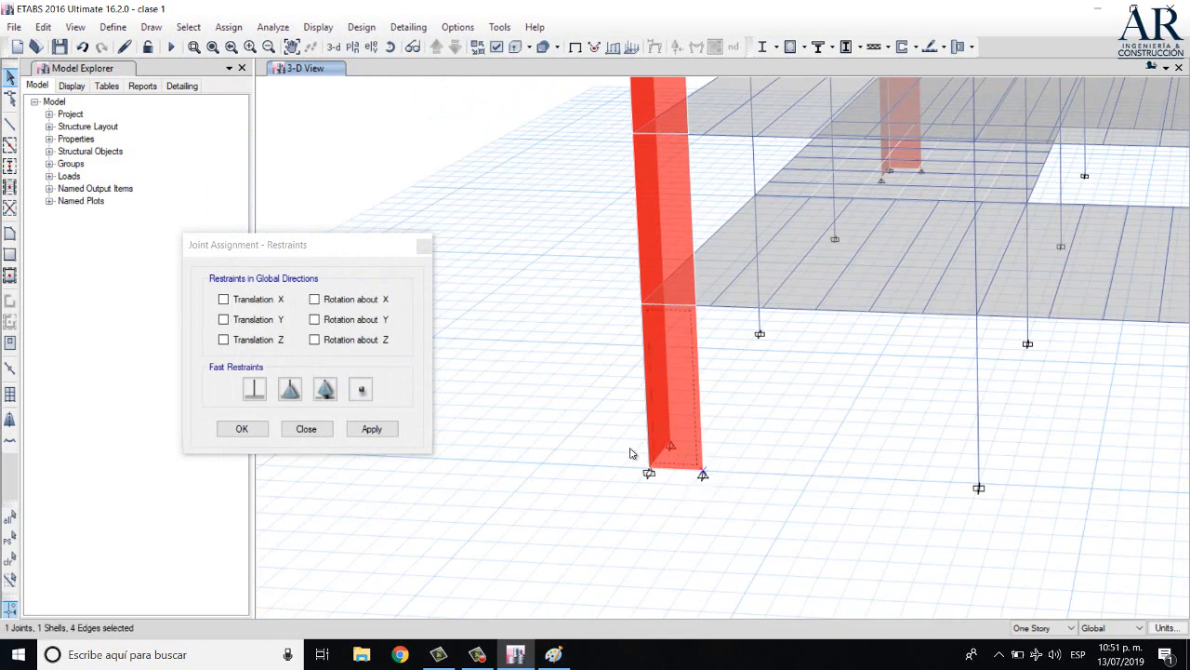
{"action": "key", "text": "Escape"}
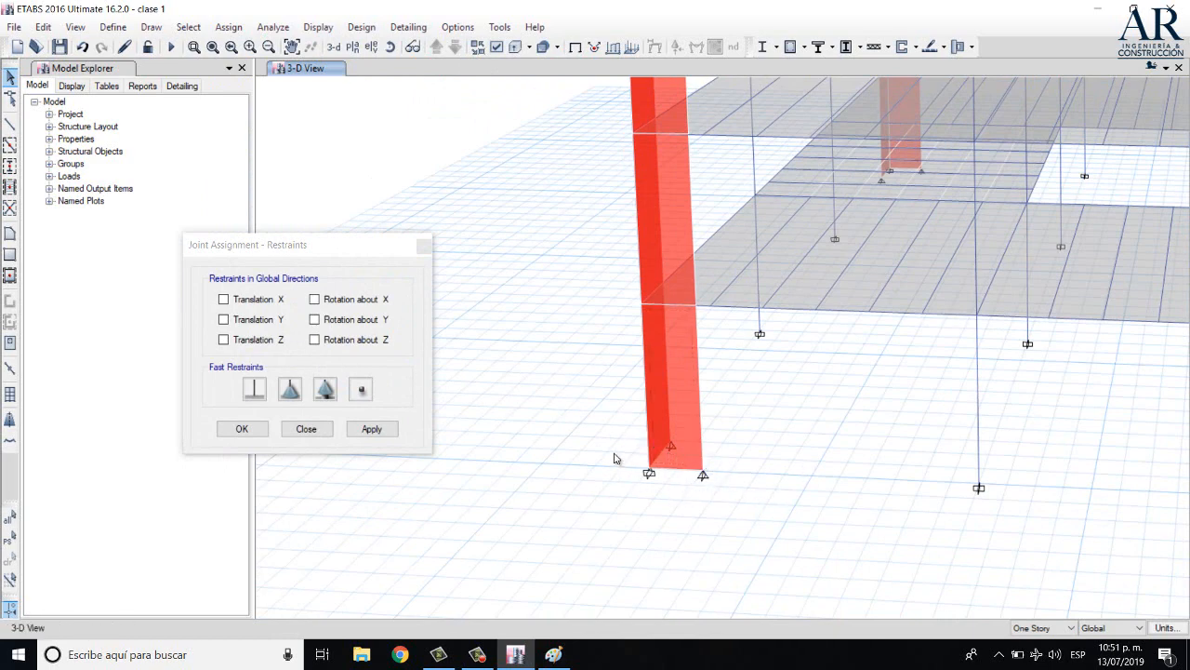
{"action": "left_click_drag", "start_coordinate": [608, 442], "coordinate": [789, 519]}
{"action": "left_click_drag", "start_coordinate": [605, 418], "coordinate": [772, 513]}
{"action": "left_click", "coordinate": [260, 388]}
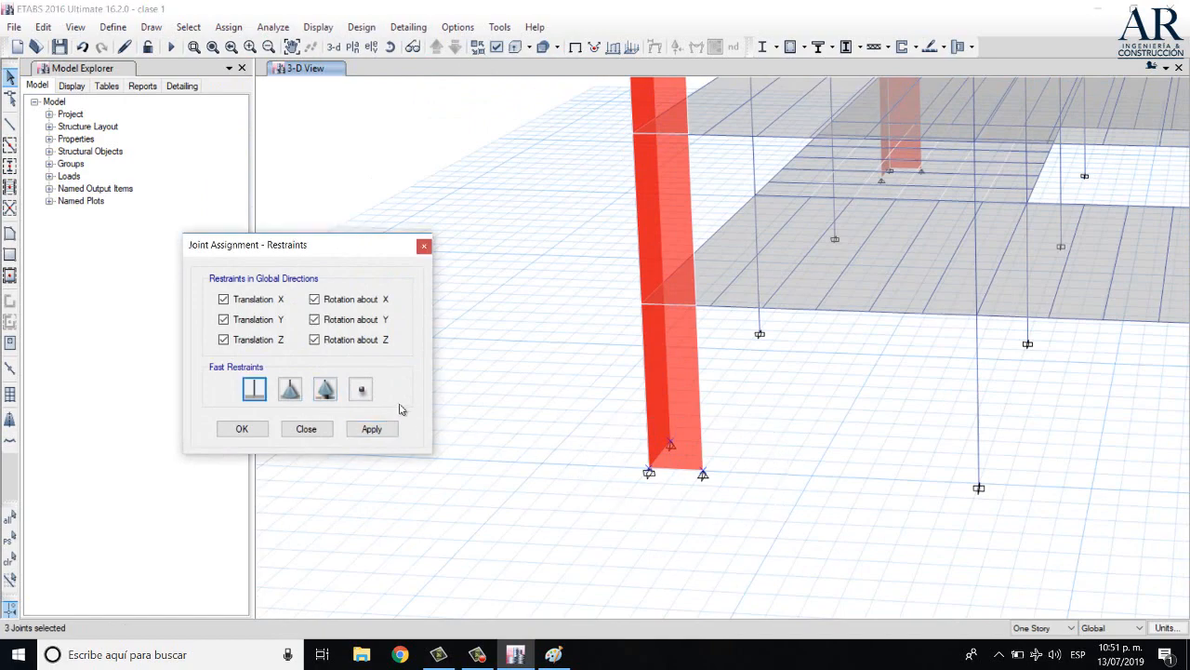
Add the base joints of the second and third corner walls to the selection
{"action": "scroll", "coordinate": [722, 438], "scroll_direction": "down", "scroll_amount": 5}
{"action": "scroll", "coordinate": [930, 491], "scroll_direction": "up", "scroll_amount": 8}
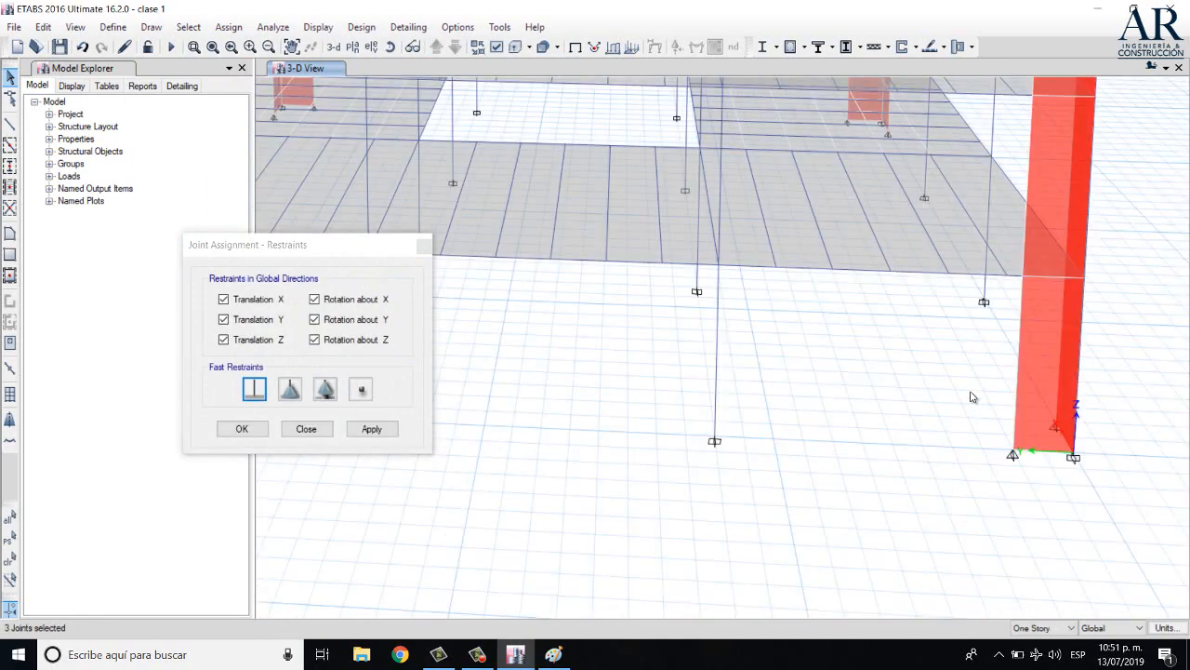
{"action": "left_click_drag", "start_coordinate": [971, 397], "coordinate": [1144, 506]}
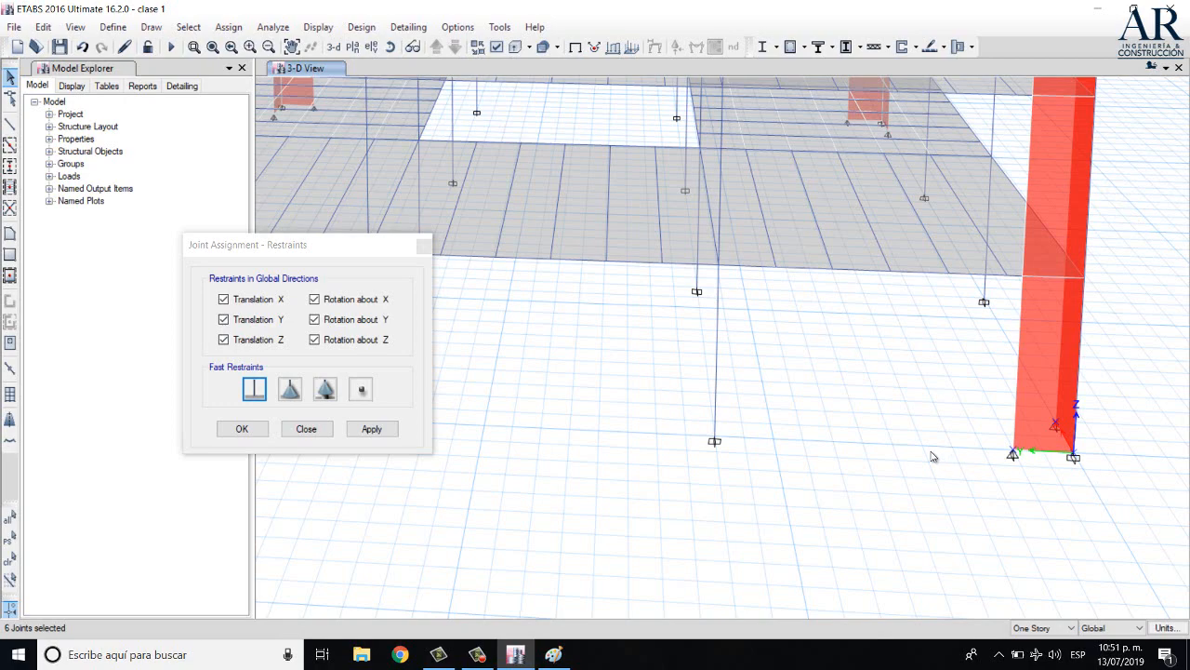
{"action": "left_click", "coordinate": [391, 47]}
{"action": "left_click_drag", "start_coordinate": [1069, 470], "coordinate": [753, 381]}
{"action": "left_click_drag", "start_coordinate": [535, 360], "coordinate": [848, 488]}
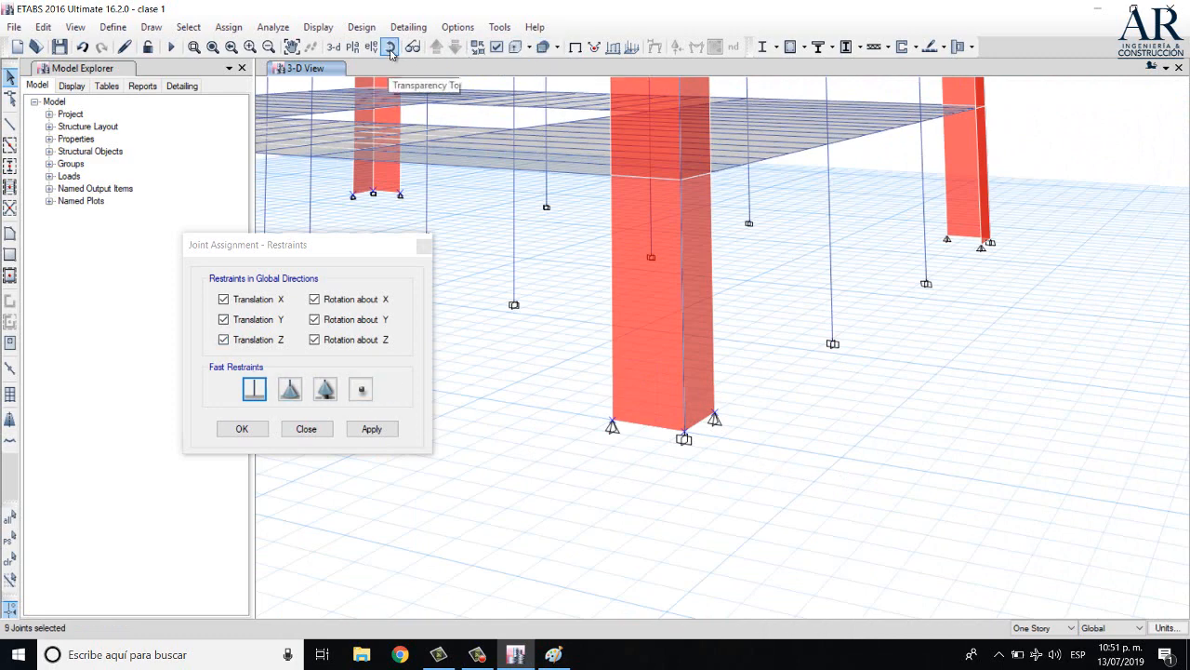
Add the remaining corner wall's base joints to the selection and assign the fixed restraint to all selected joints
{"action": "left_click", "coordinate": [393, 50]}
{"action": "left_click_drag", "start_coordinate": [707, 437], "coordinate": [815, 467]}
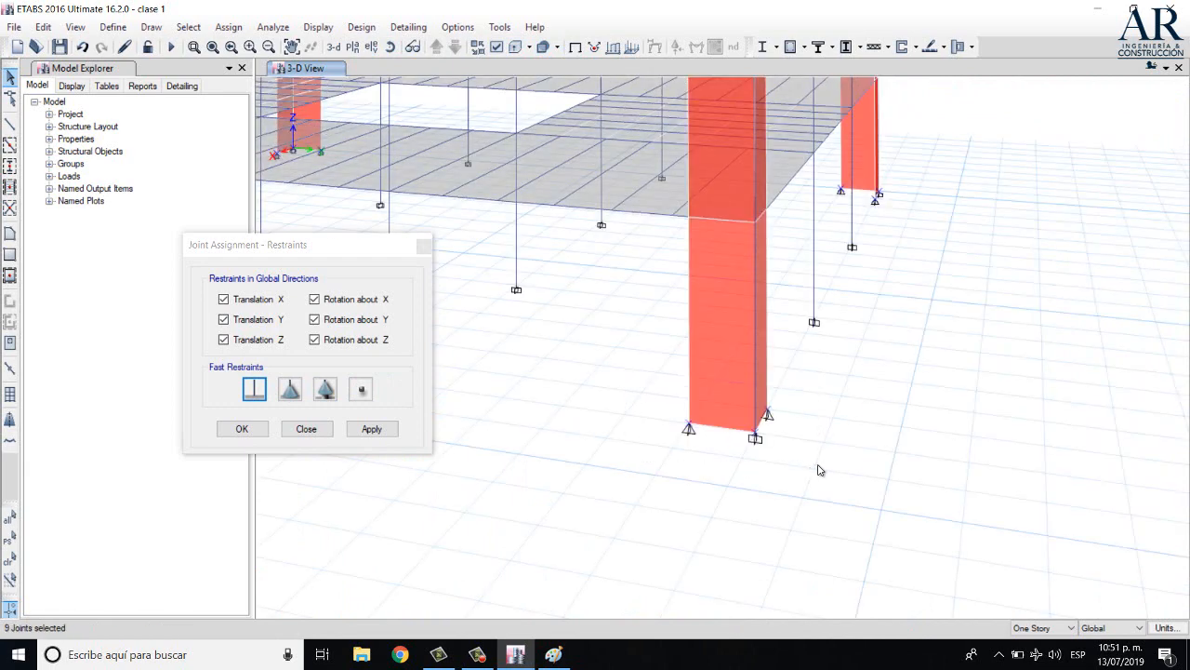
{"action": "left_click", "coordinate": [390, 50]}
{"action": "left_click_drag", "start_coordinate": [917, 337], "coordinate": [676, 341]}
{"action": "left_click", "coordinate": [371, 429]}
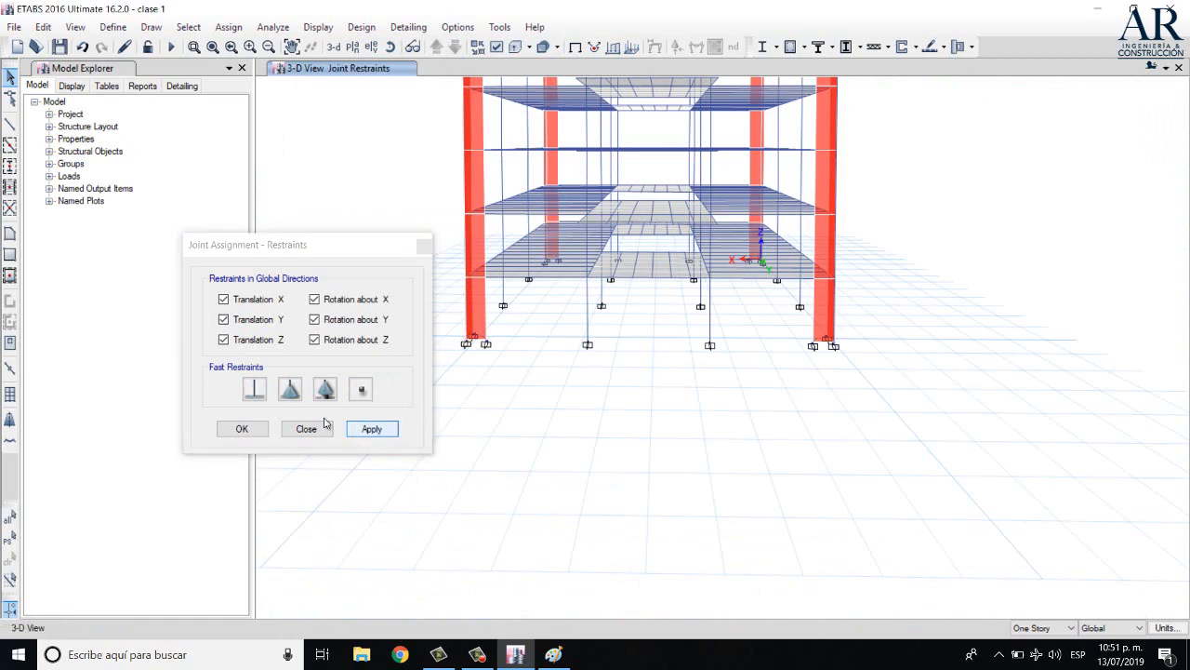
{"action": "left_click", "coordinate": [234, 428]}
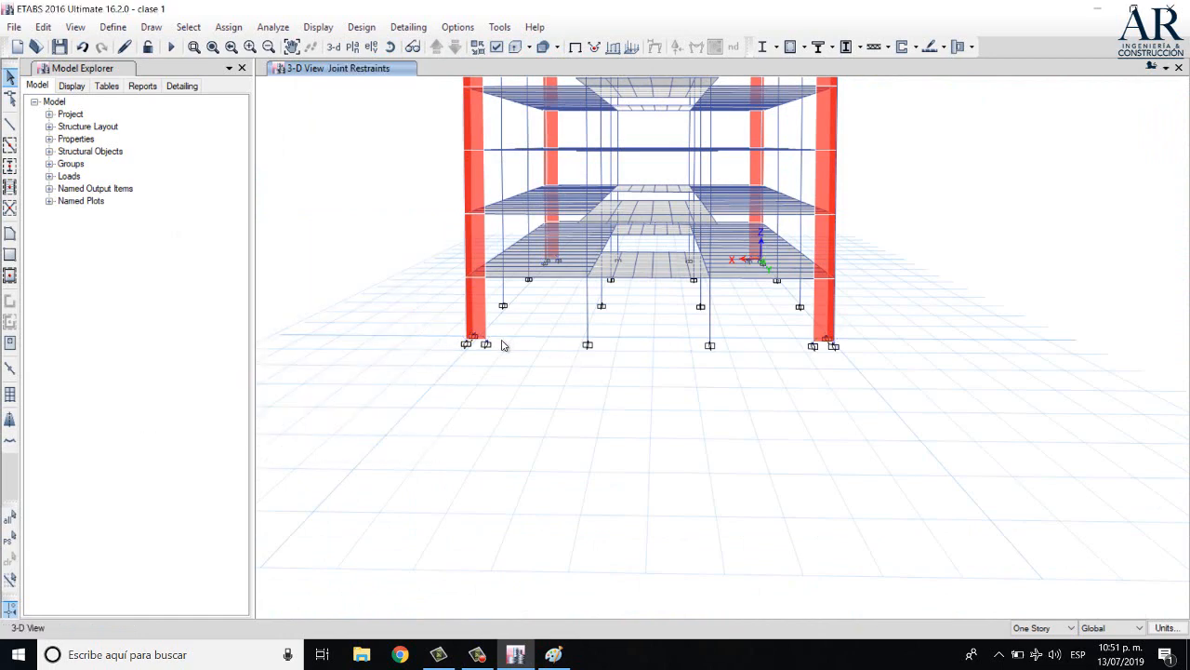
Check the base supports from around the building and save the model
{"action": "middle_click_drag", "start_coordinate": [502, 345], "coordinate": [627, 428]}
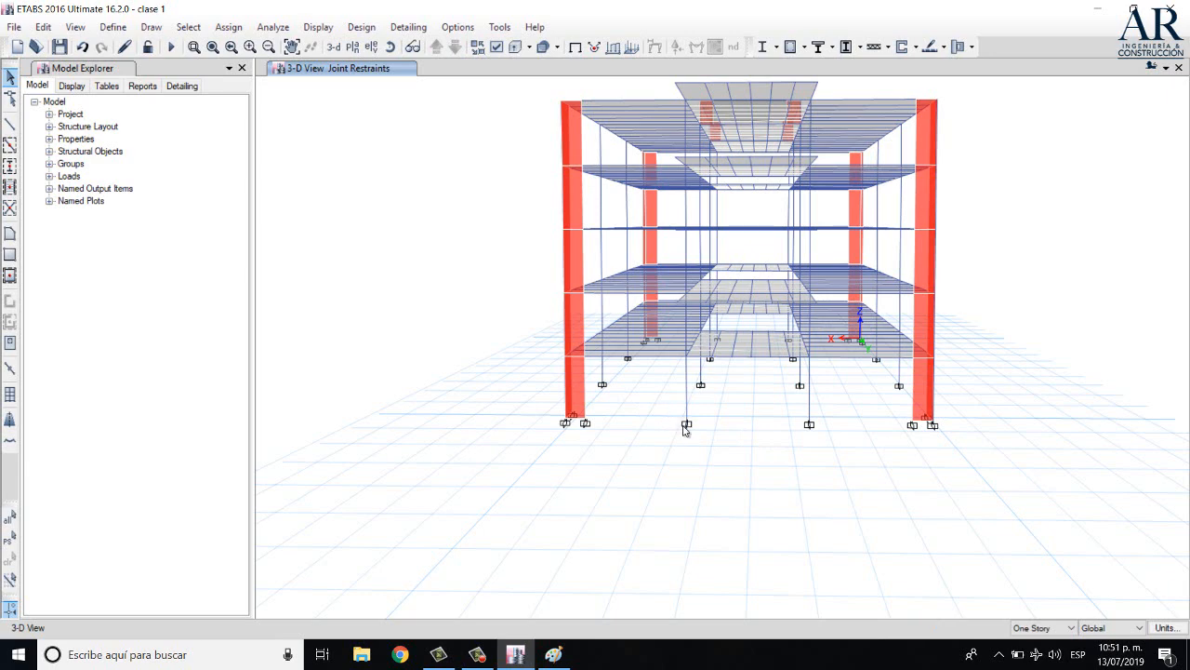
{"action": "left_click", "coordinate": [389, 46]}
{"action": "left_click_drag", "start_coordinate": [976, 473], "coordinate": [667, 528]}
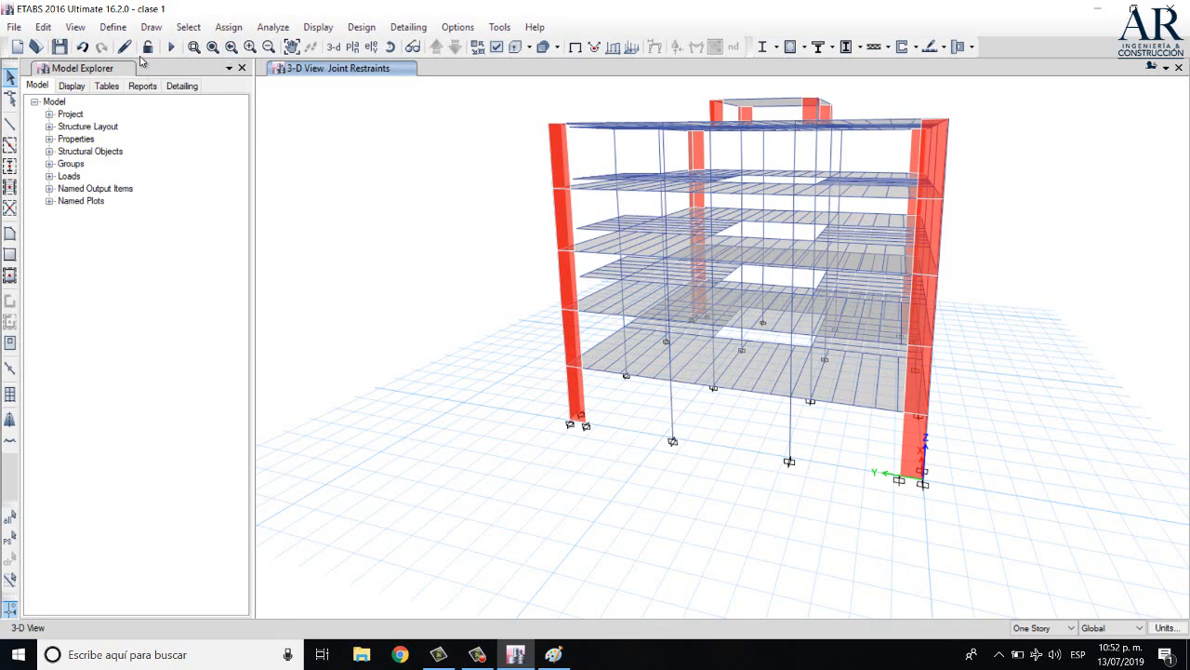
{"action": "left_click", "coordinate": [59, 47]}
{"action": "left_click", "coordinate": [115, 28]}
{"action": "mouse_move", "coordinate": [151, 27]}
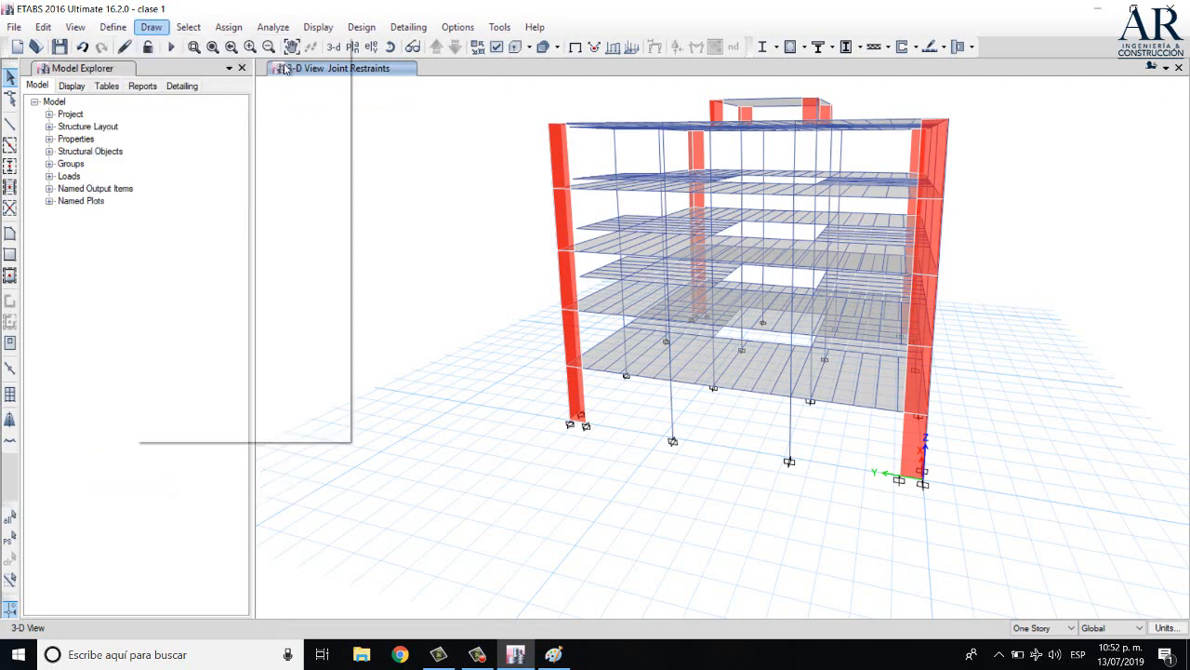
Select the five stacked panels of the Y-direction wall leg on the X = 0 face, at the corner opposite the origin
{"action": "left_click", "coordinate": [432, 138]}
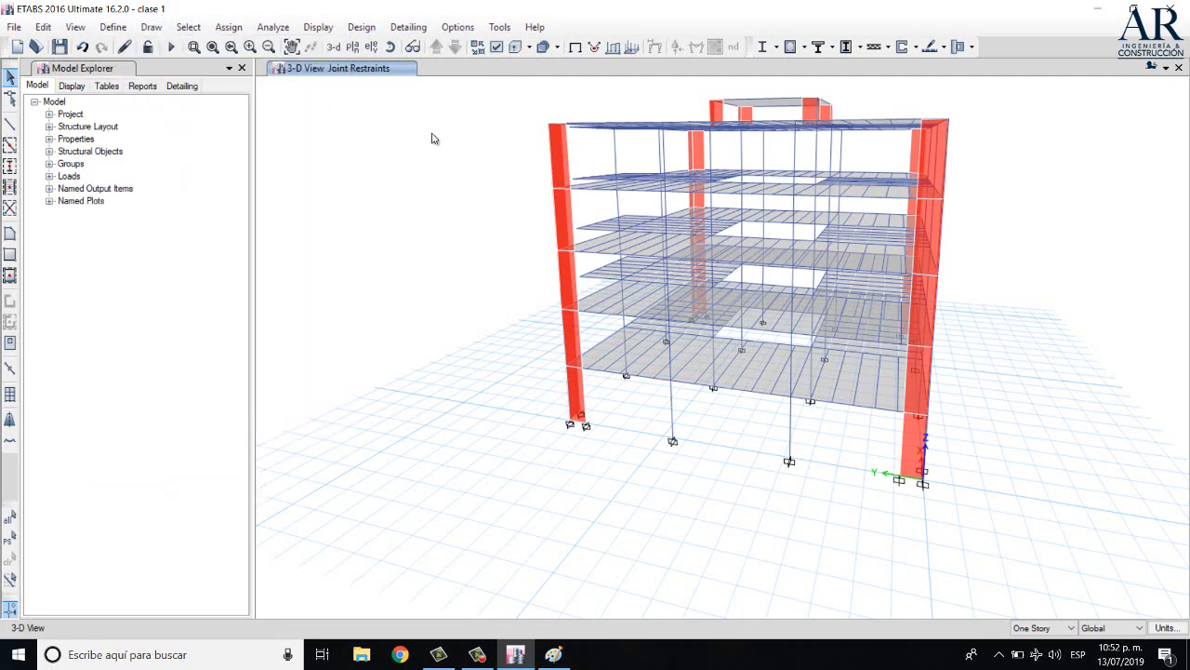
{"action": "left_click", "coordinate": [391, 48]}
{"action": "left_click_drag", "start_coordinate": [625, 389], "coordinate": [642, 409]}
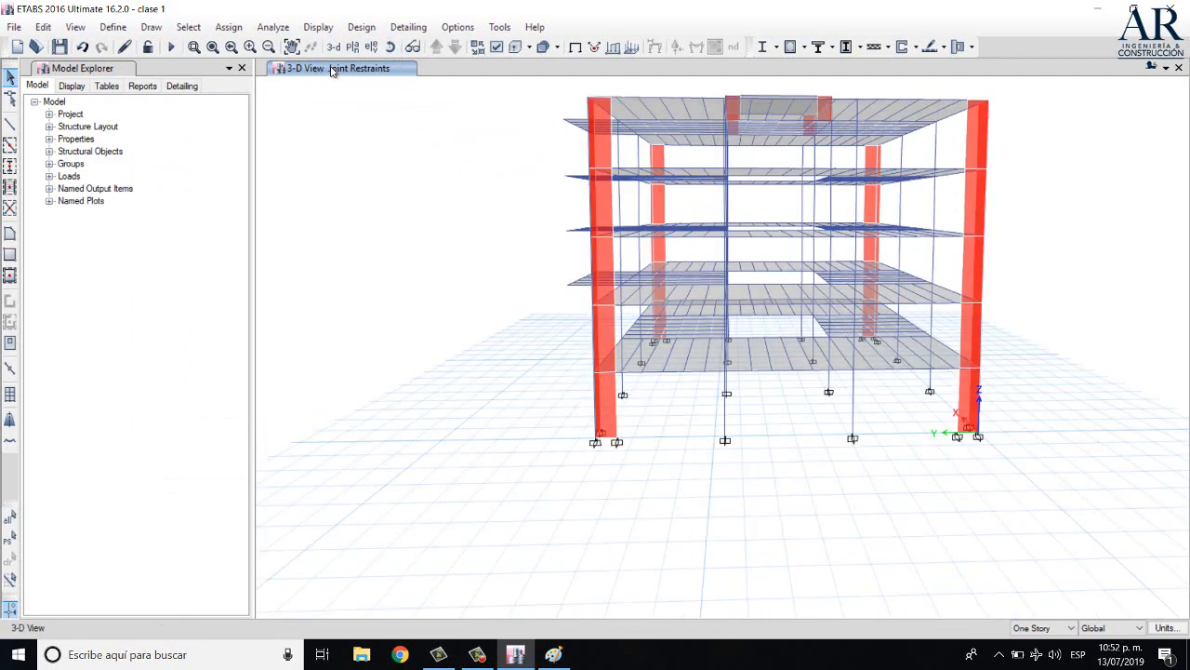
{"action": "left_click", "coordinate": [229, 27]}
{"action": "mouse_move", "coordinate": [324, 80]}
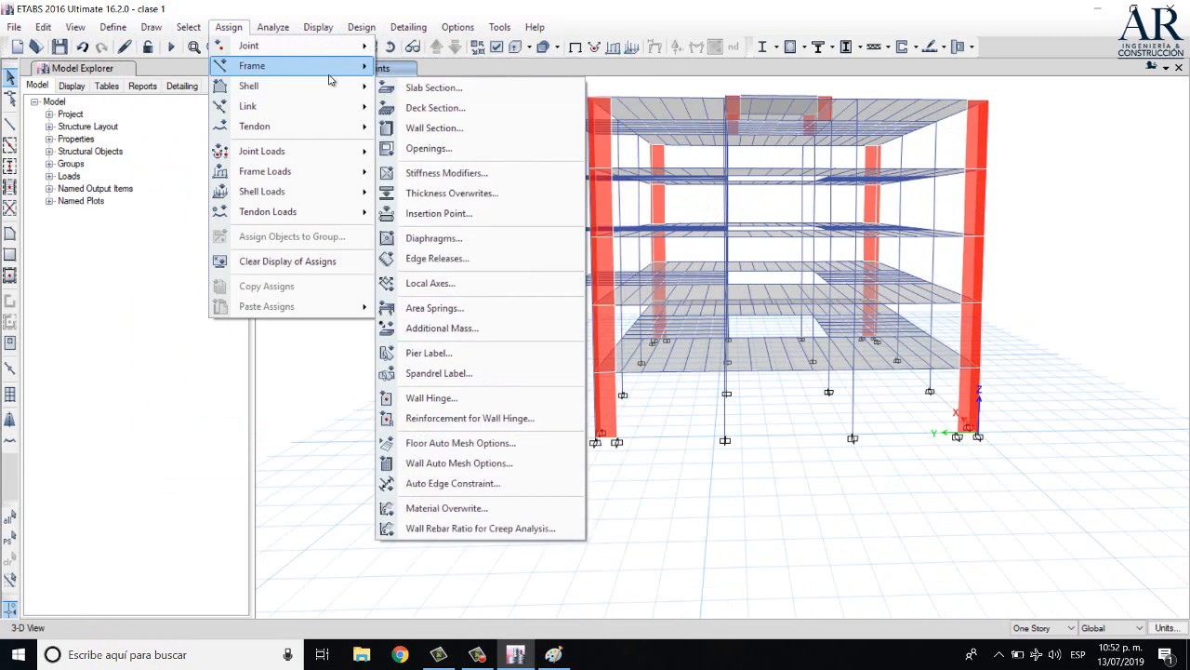
{"action": "left_click", "coordinate": [610, 414]}
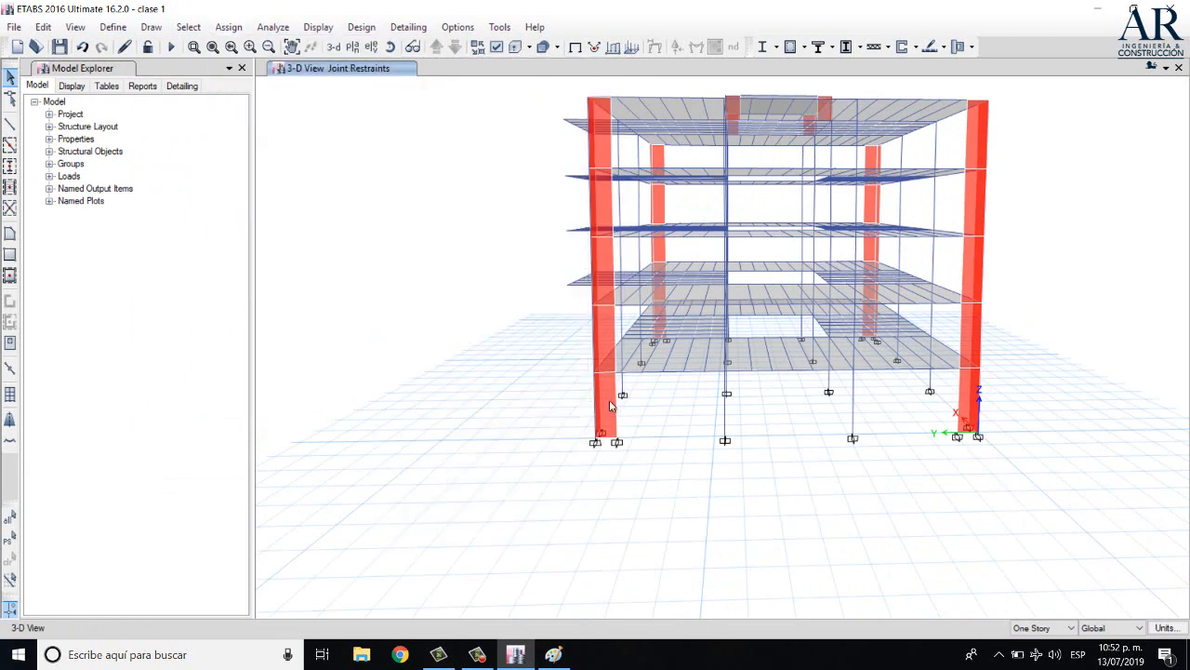
{"action": "left_click", "coordinate": [610, 406]}
{"action": "left_click", "coordinate": [606, 245]}
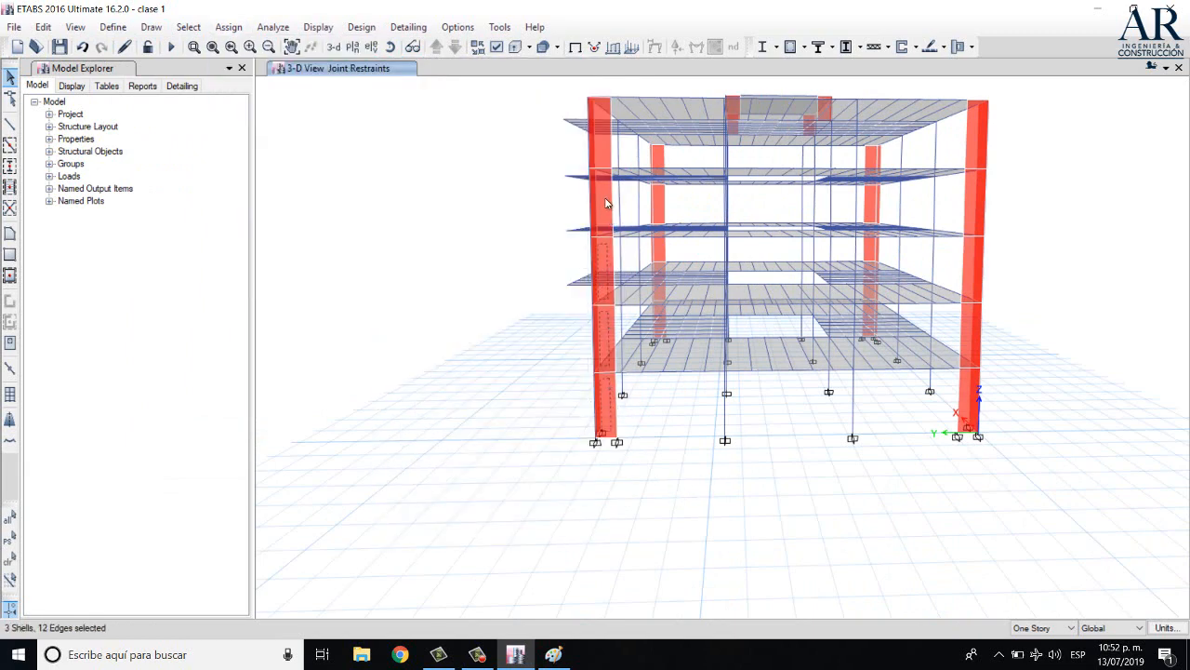
{"action": "left_click", "coordinate": [606, 150]}
Assign pier label P1 to the selected wall panels
{"action": "left_click", "coordinate": [231, 28]}
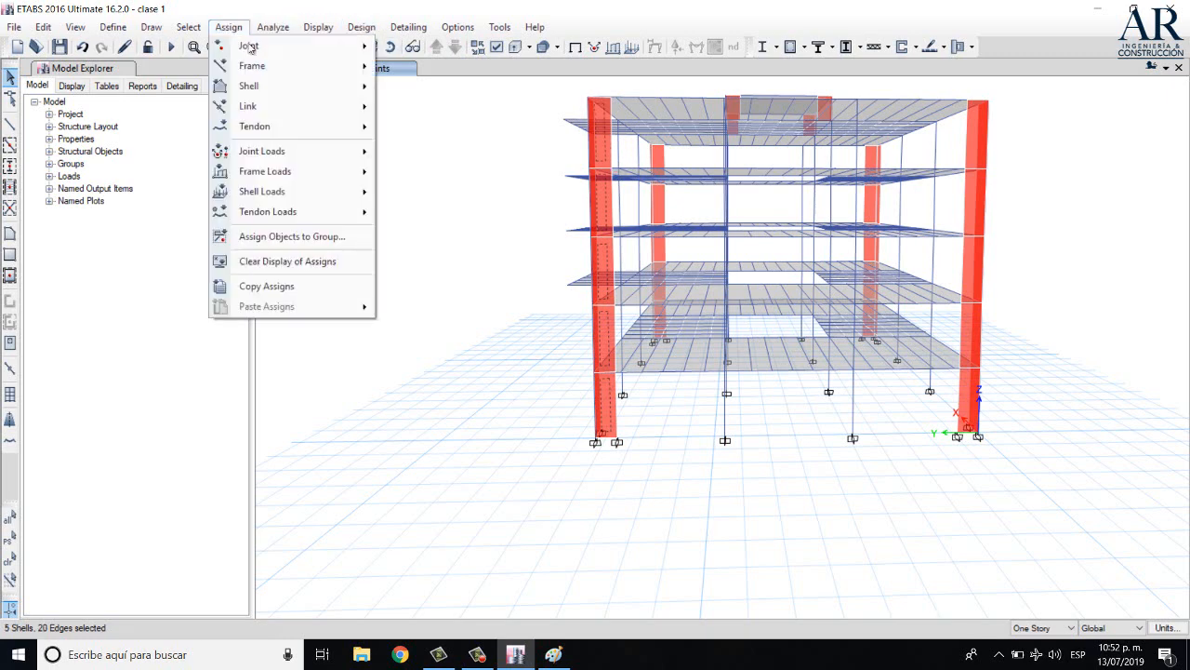
{"action": "mouse_move", "coordinate": [324, 153]}
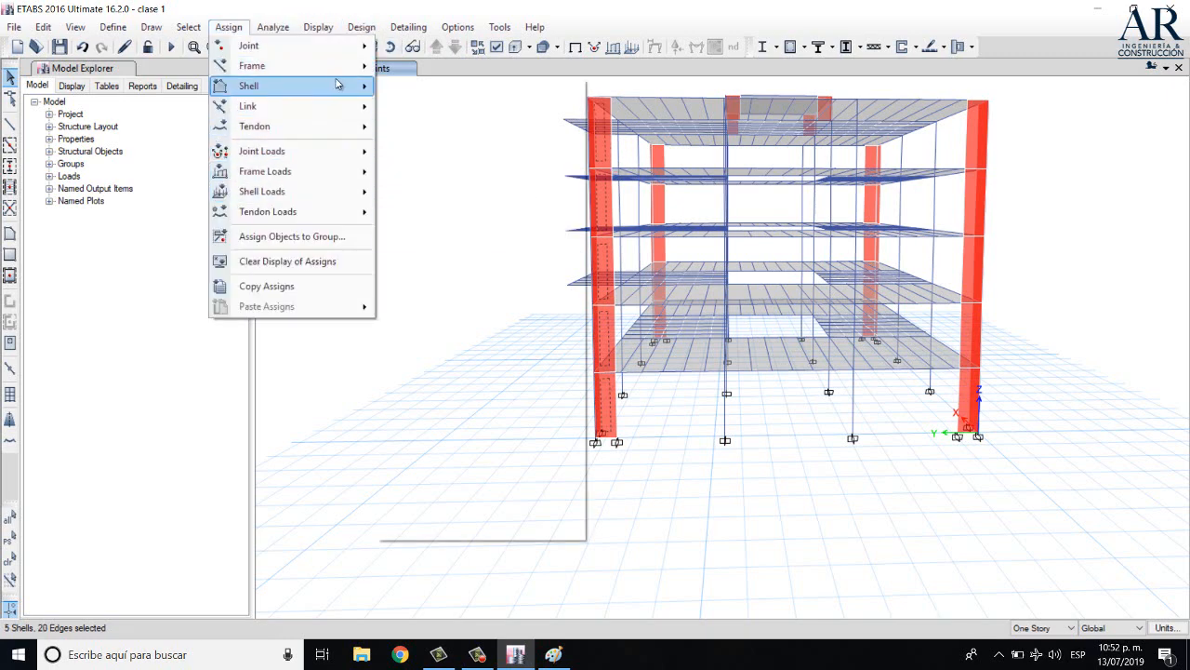
{"action": "mouse_move", "coordinate": [345, 71]}
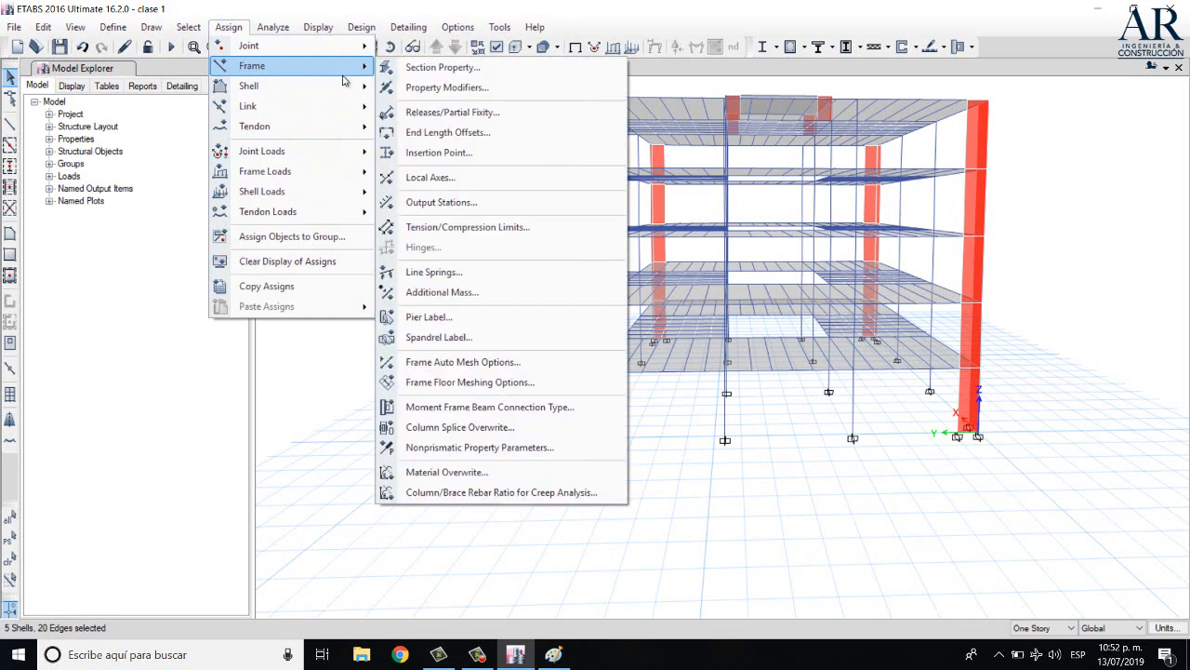
{"action": "mouse_move", "coordinate": [323, 90]}
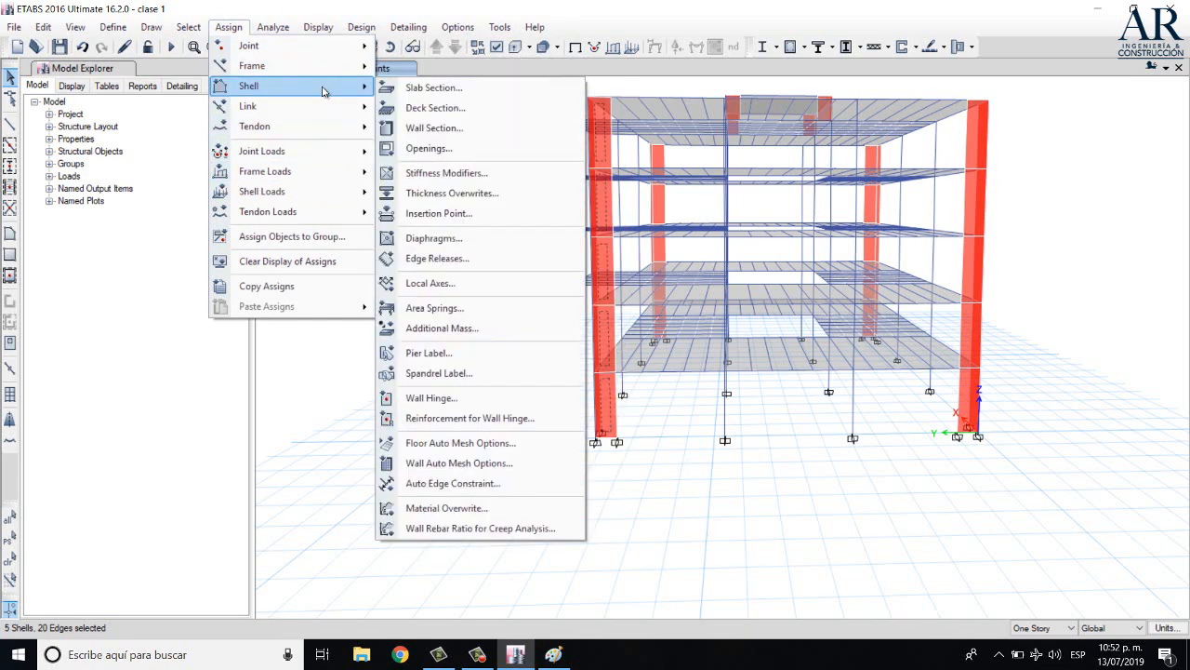
{"action": "left_click", "coordinate": [437, 353]}
{"action": "left_click_drag", "start_coordinate": [572, 177], "coordinate": [298, 168]}
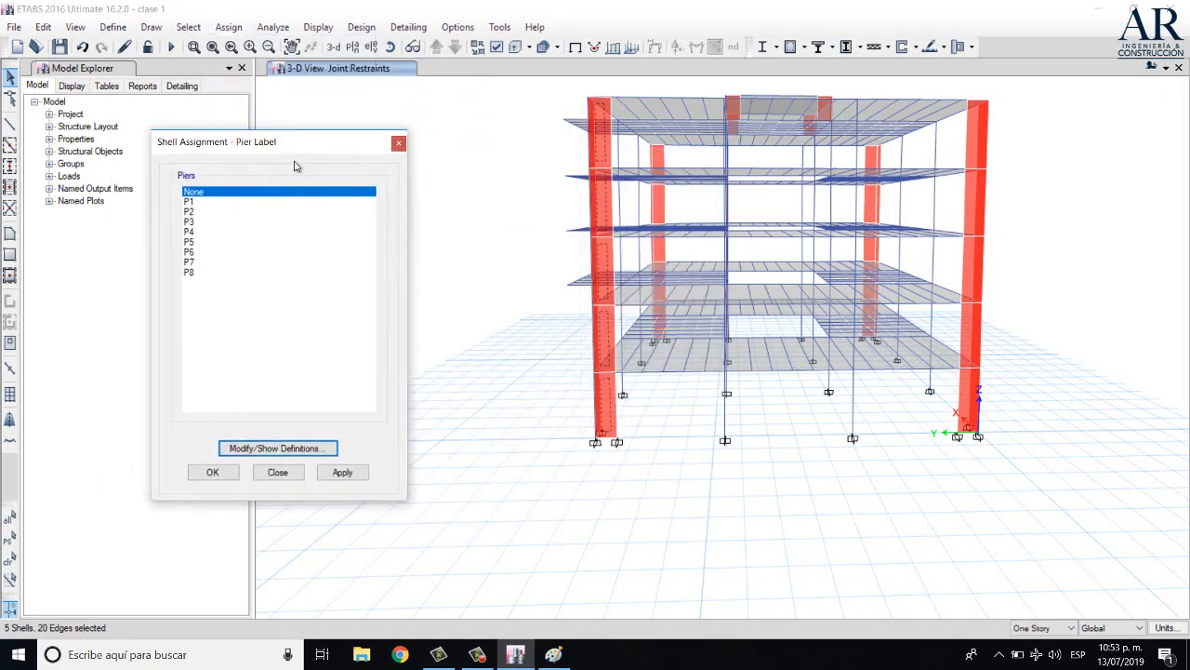
{"action": "left_click", "coordinate": [190, 202]}
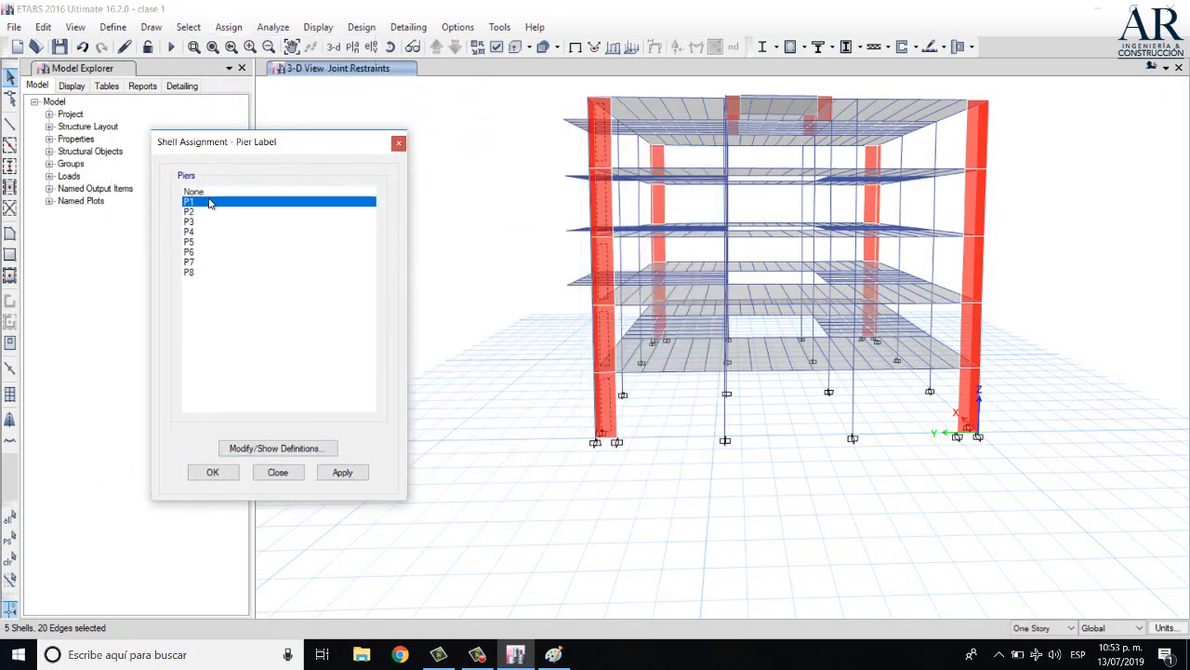
{"action": "left_click", "coordinate": [343, 473]}
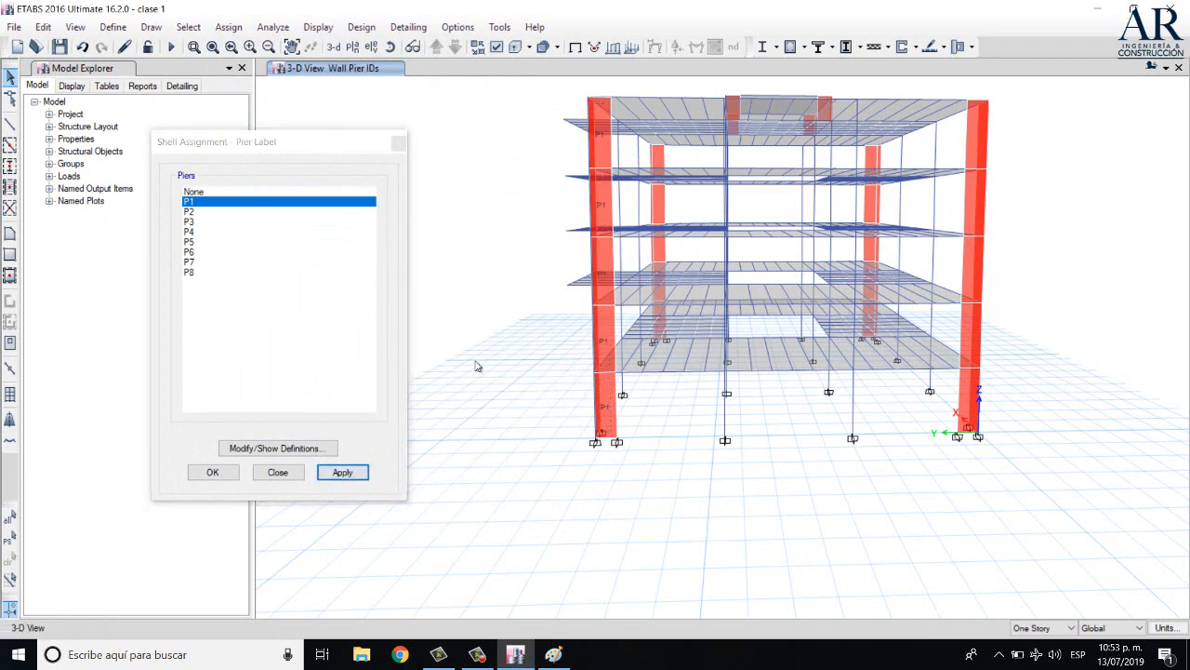
Assign pier label P2 to the five stacked panels of the origin corner wall's Y-direction leg
{"action": "left_click", "coordinate": [389, 46]}
{"action": "left_click", "coordinate": [964, 363]}
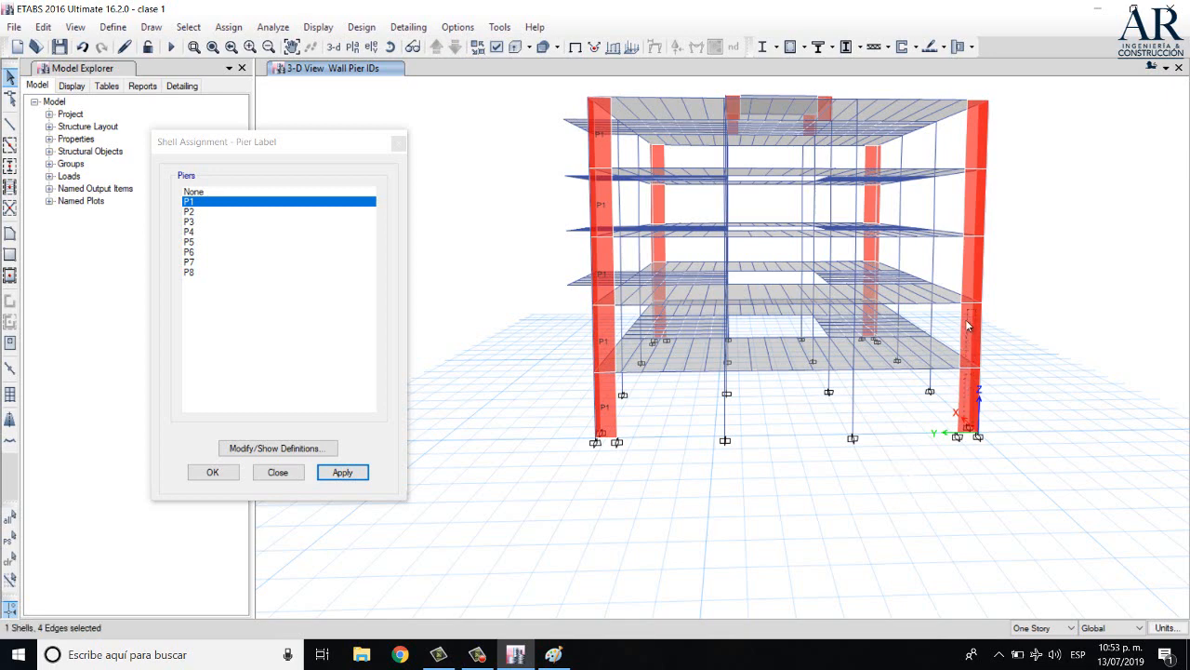
{"action": "left_click", "coordinate": [968, 265]}
{"action": "left_click", "coordinate": [188, 213]}
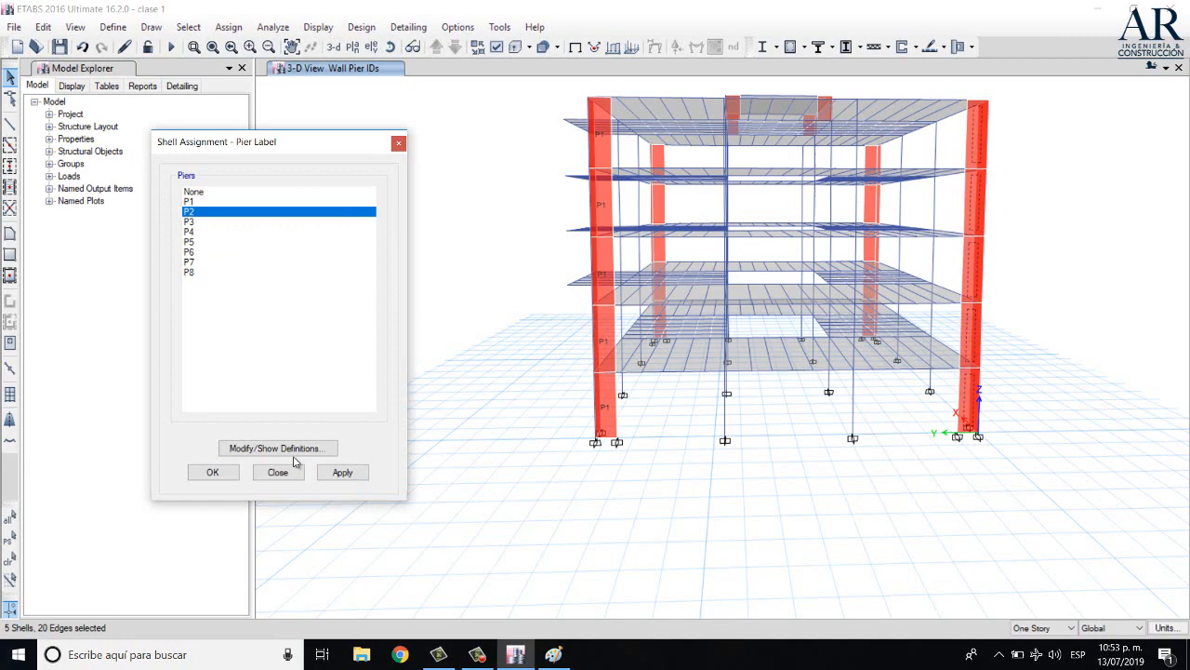
{"action": "left_click", "coordinate": [340, 471]}
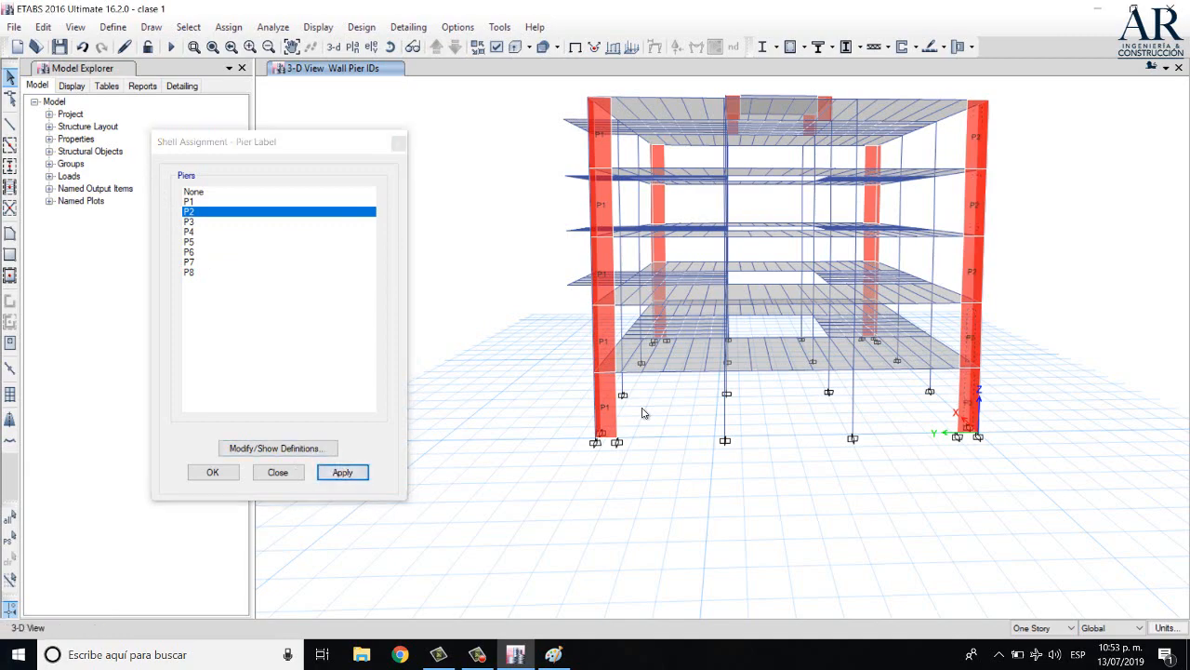
Assign pier label P3 to the five stacked panels of the origin corner wall's X-direction leg
{"action": "left_click", "coordinate": [390, 46]}
{"action": "left_click_drag", "start_coordinate": [951, 492], "coordinate": [662, 454]}
{"action": "left_click", "coordinate": [662, 453]}
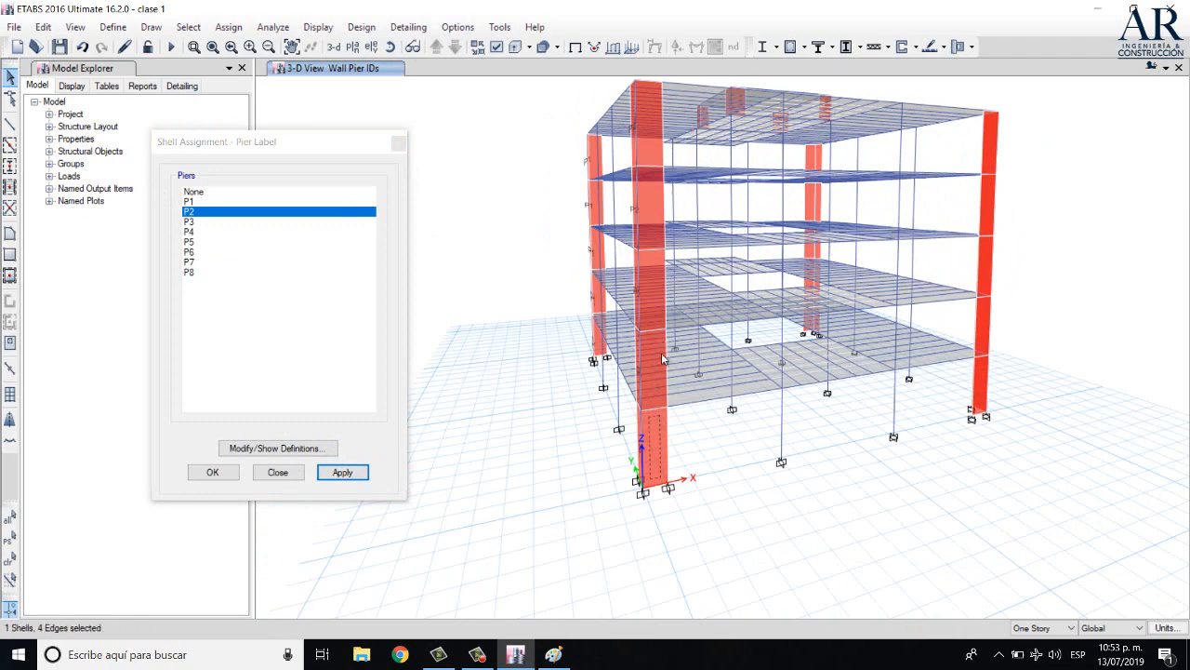
{"action": "left_click", "coordinate": [665, 328]}
{"action": "left_click", "coordinate": [291, 47]}
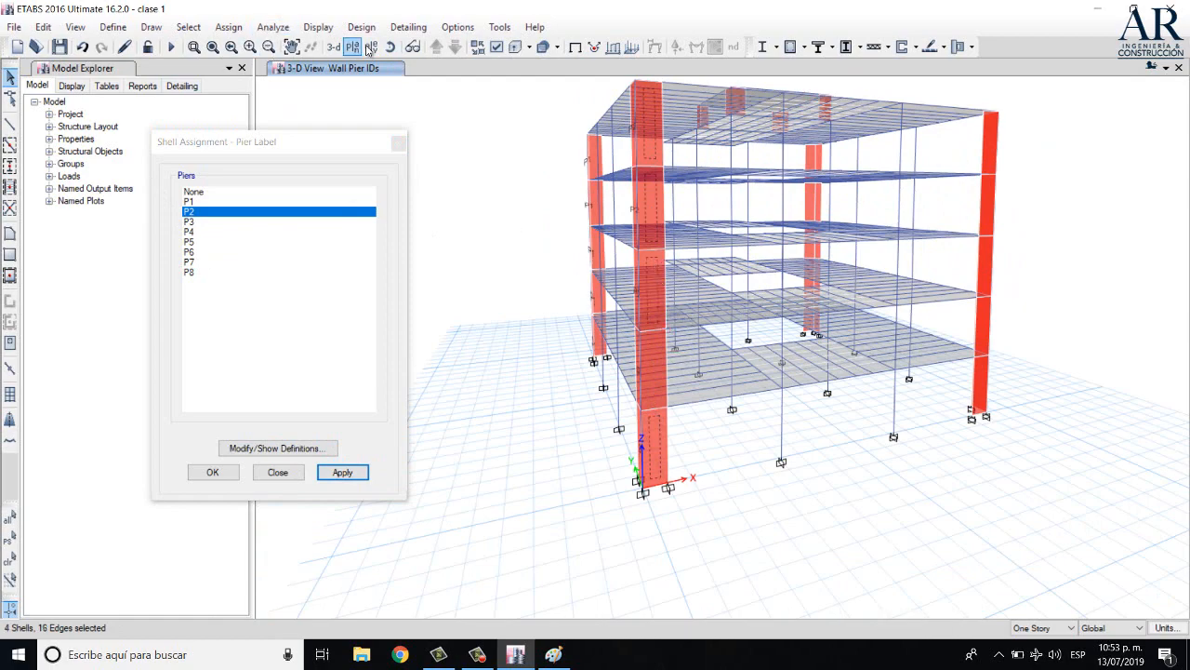
{"action": "left_click_drag", "start_coordinate": [765, 473], "coordinate": [715, 356]}
{"action": "left_click", "coordinate": [641, 307]}
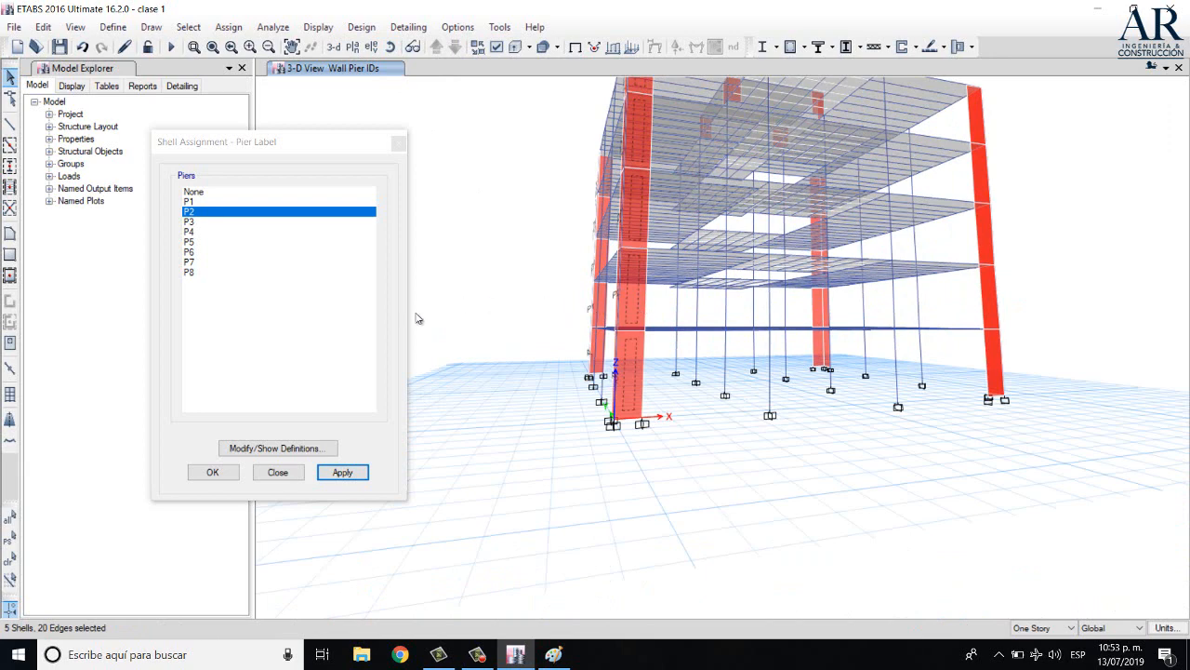
{"action": "left_click", "coordinate": [215, 223]}
{"action": "left_click", "coordinate": [342, 472]}
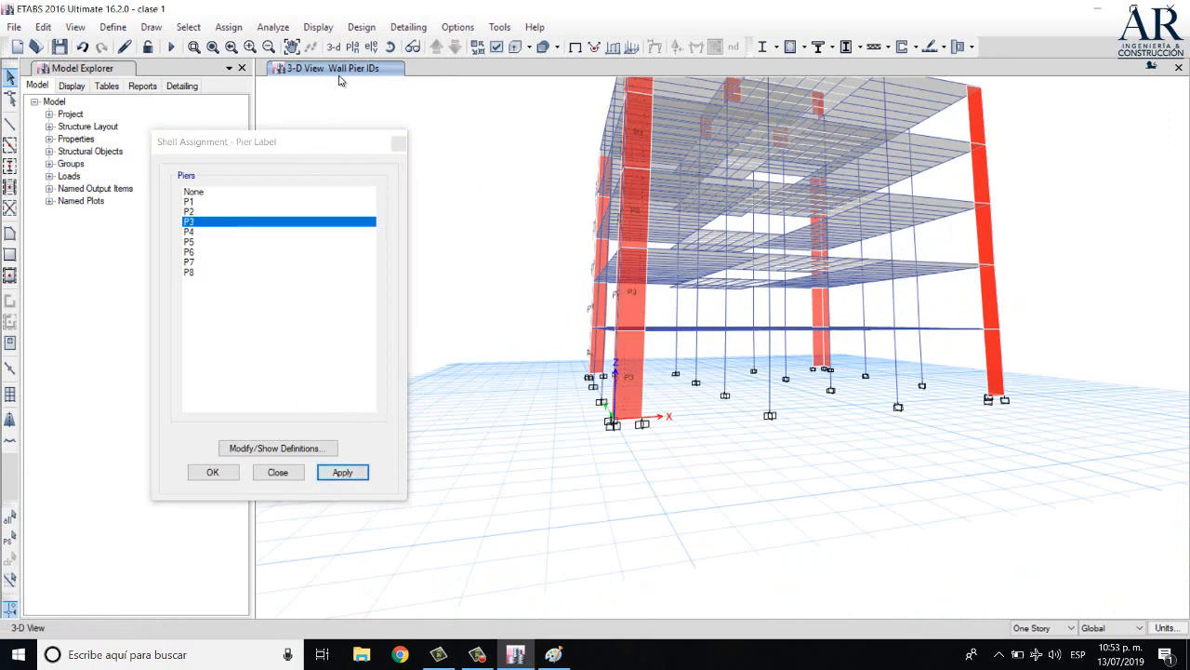
Assign pier label P4 to the five X-direction panels of the corner wall at the far X end of the Y = 0 face
{"action": "left_click", "coordinate": [389, 47]}
{"action": "left_click_drag", "start_coordinate": [818, 514], "coordinate": [760, 552]}
{"action": "left_click_drag", "start_coordinate": [770, 552], "coordinate": [949, 425]}
{"action": "left_click", "coordinate": [945, 423]}
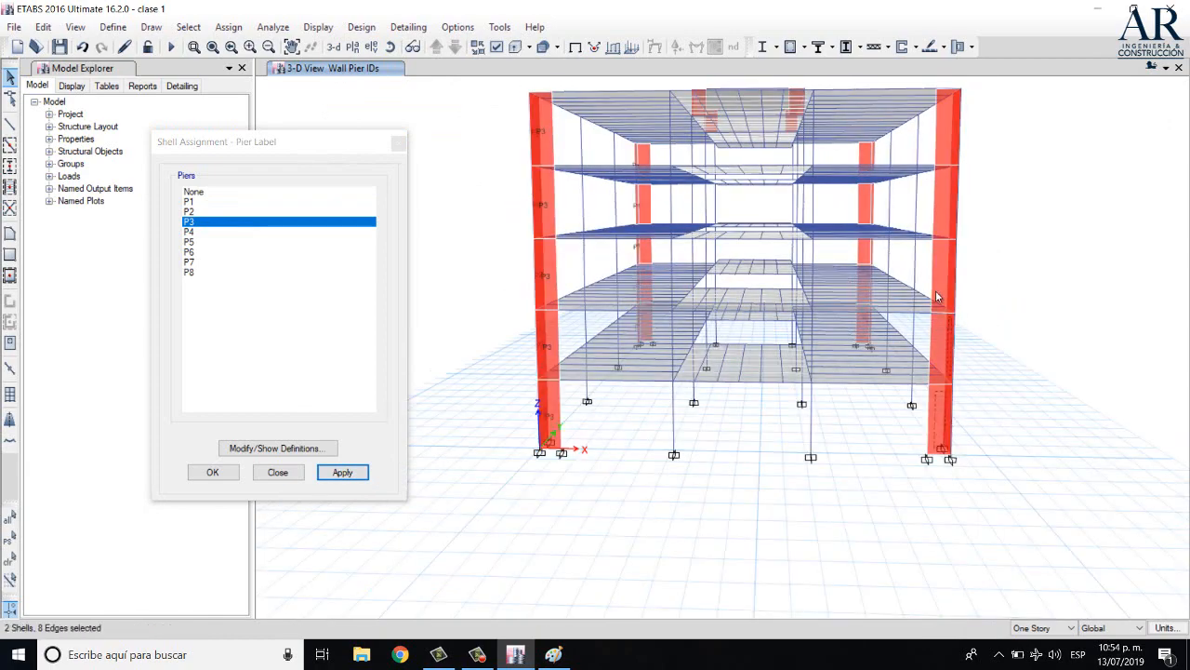
{"action": "left_click", "coordinate": [946, 355]}
{"action": "key", "text": "ctrl+q"}
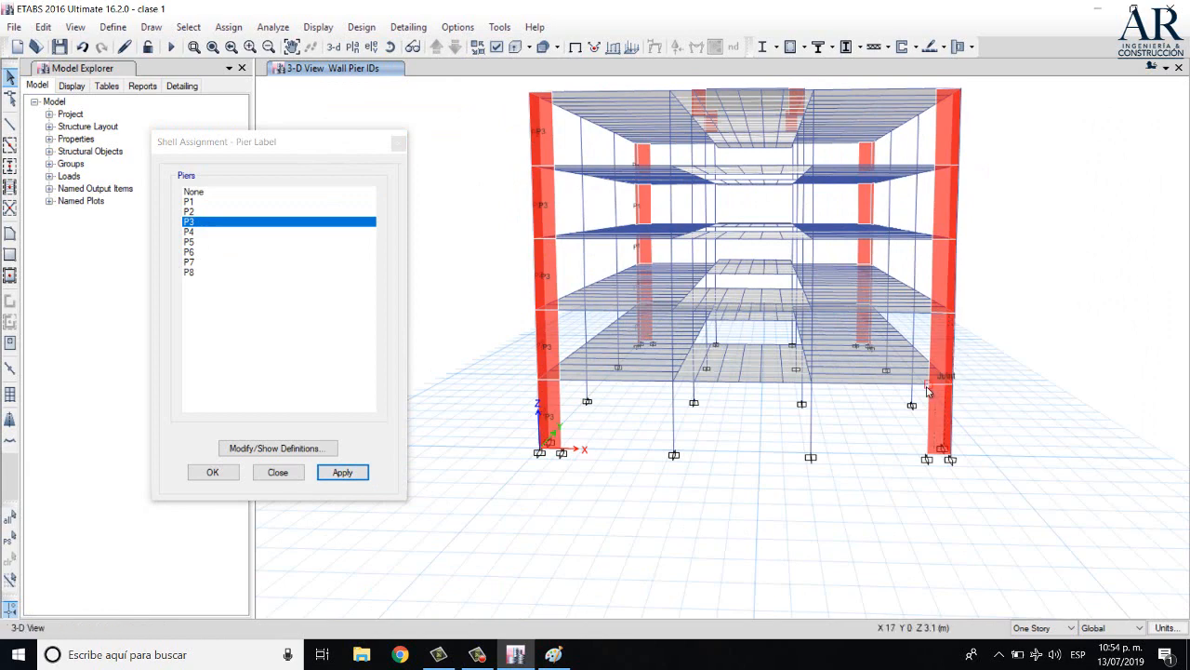
{"action": "left_click", "coordinate": [939, 396]}
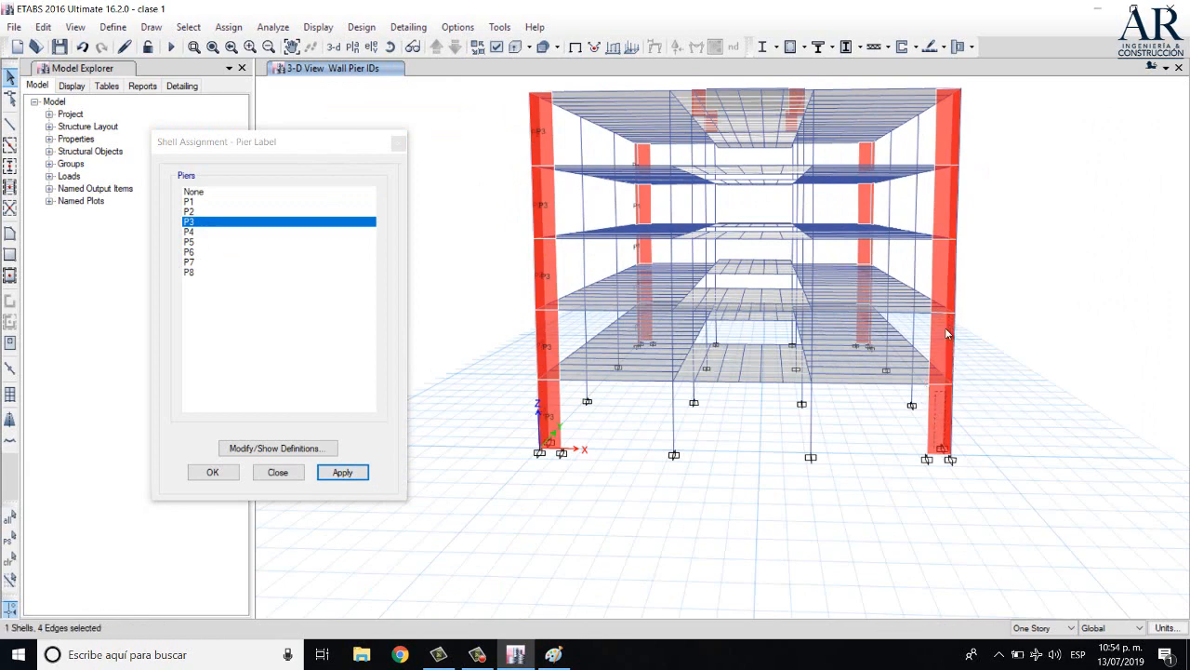
{"action": "left_click", "coordinate": [936, 256]}
{"action": "left_click", "coordinate": [944, 210]}
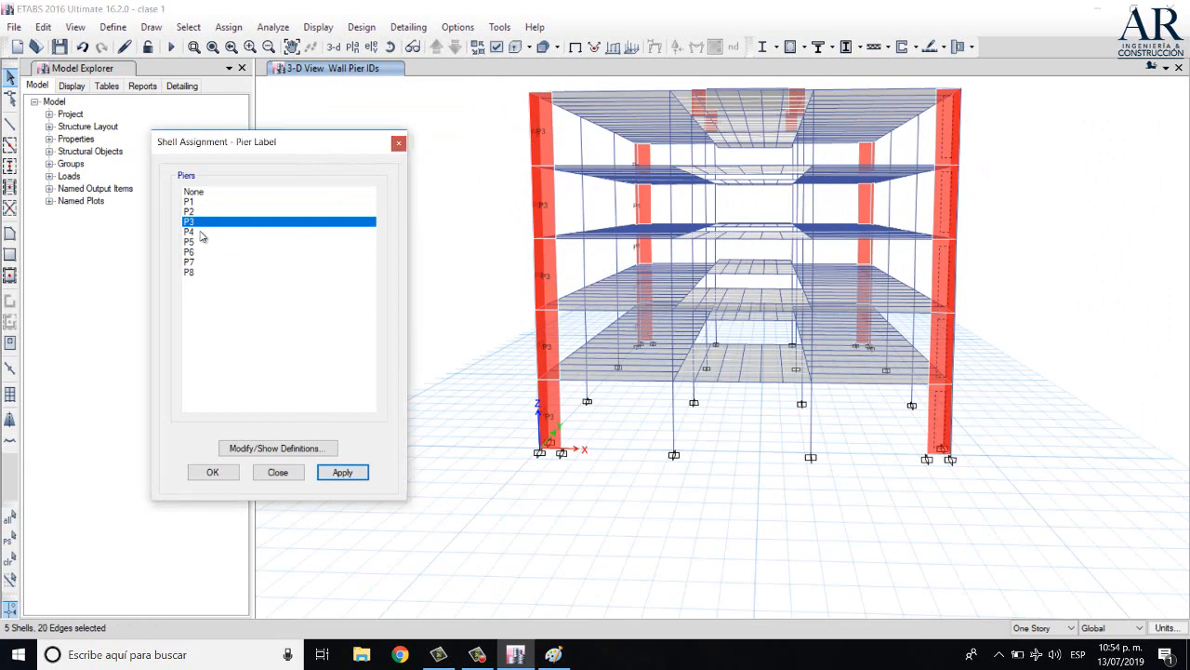
{"action": "left_click", "coordinate": [279, 231]}
{"action": "left_click", "coordinate": [342, 471]}
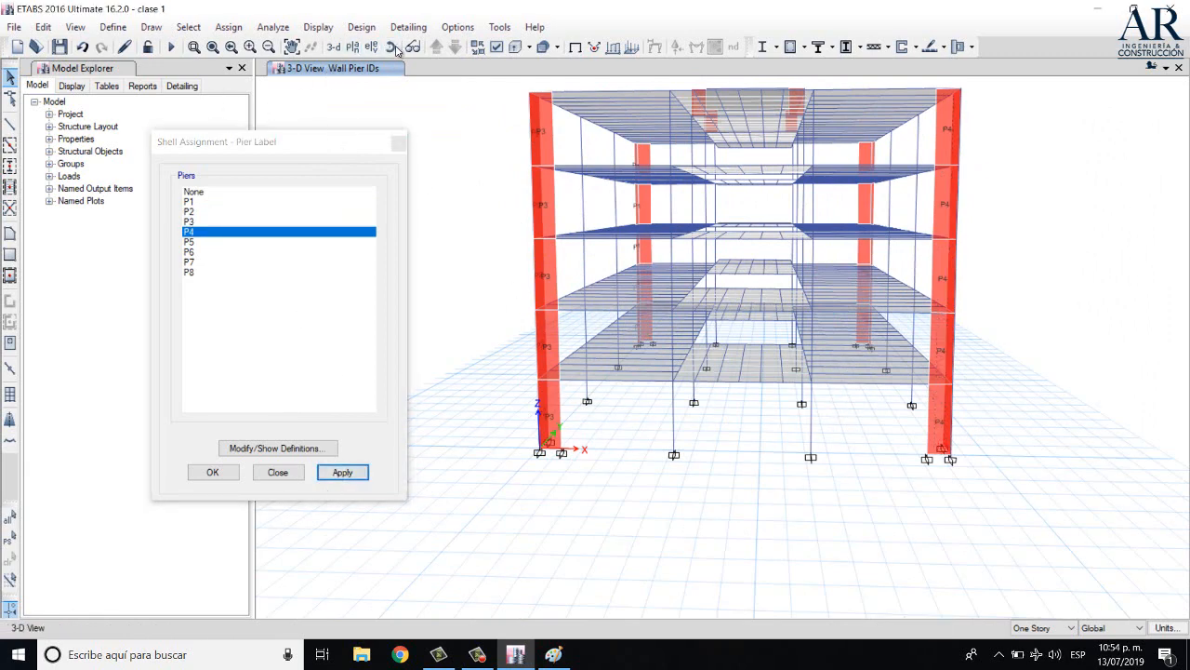
Assign pier label P5 to the five Y-direction panels of the same far-X corner wall on the Y = 0 side
{"action": "left_click_drag", "start_coordinate": [858, 500], "coordinate": [678, 505]}
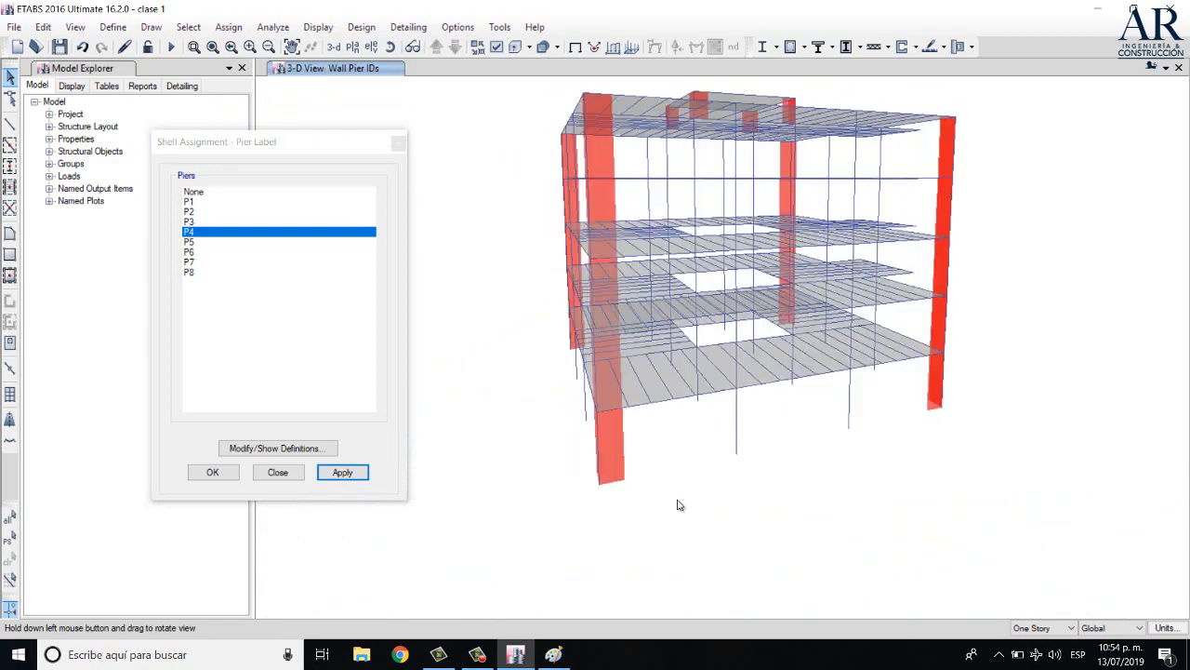
{"action": "left_click", "coordinate": [612, 444]}
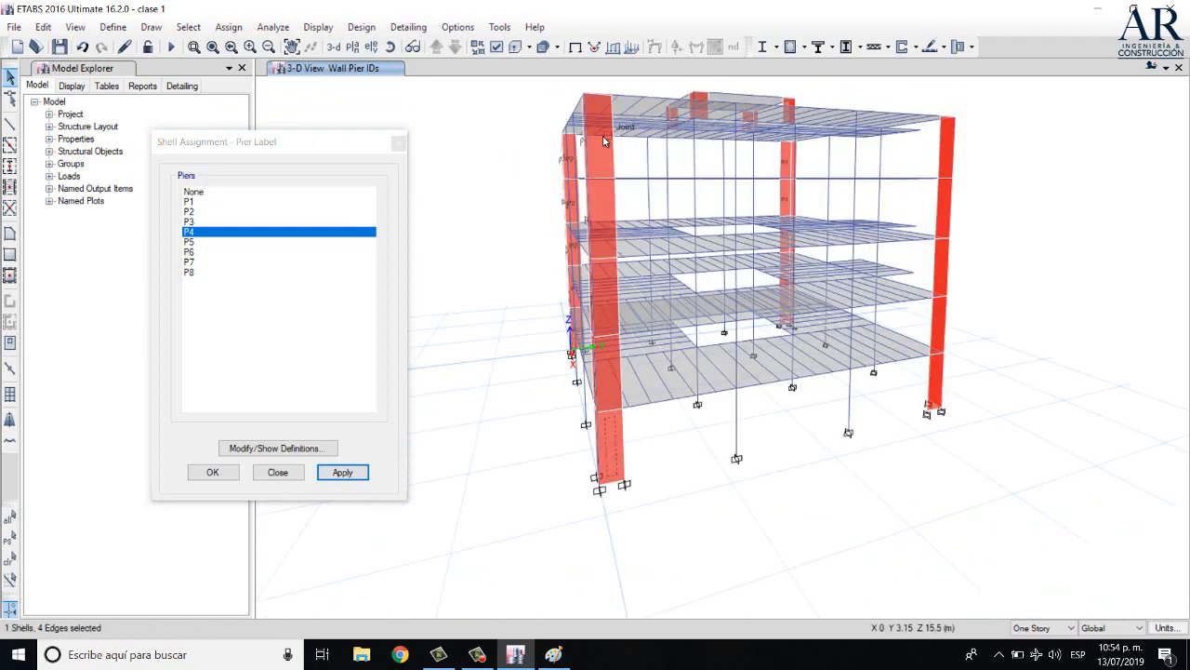
{"action": "left_click", "coordinate": [613, 172]}
{"action": "key", "text": "Escape"}
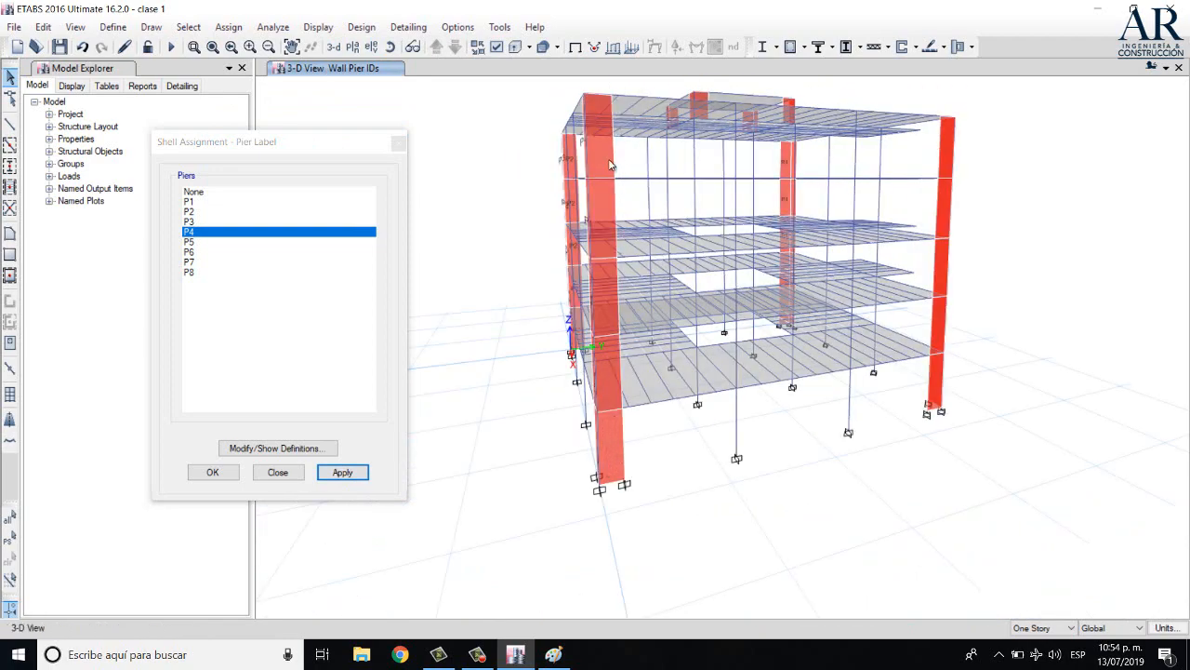
{"action": "left_click", "coordinate": [611, 165]}
{"action": "left_click", "coordinate": [611, 212]}
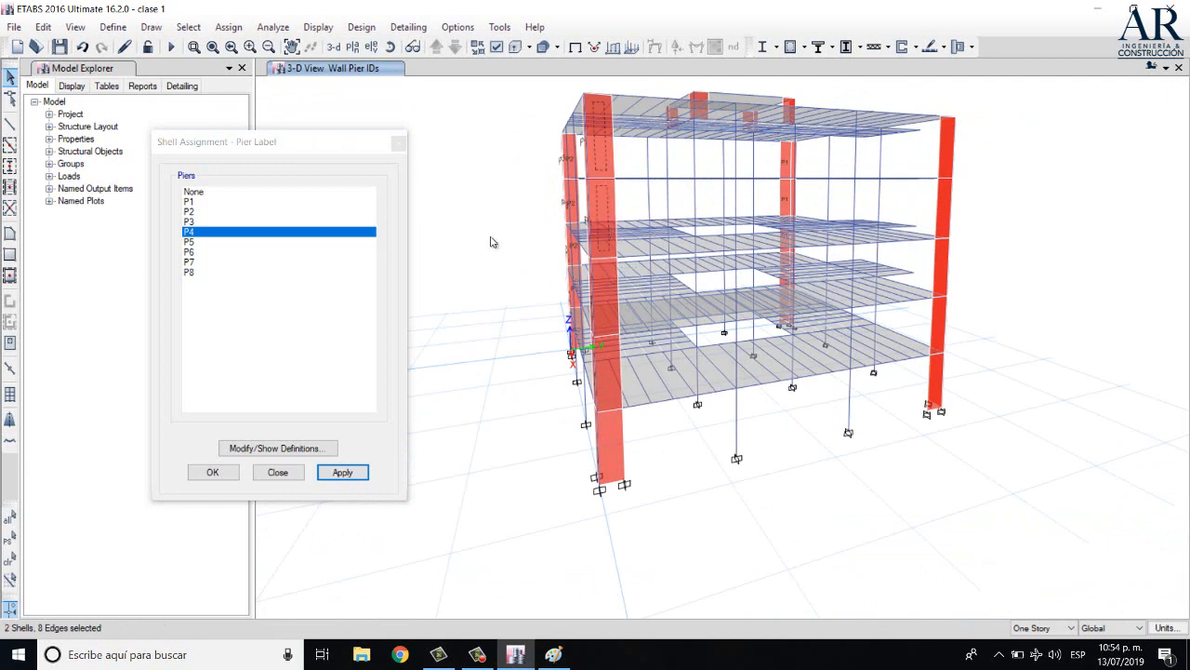
{"action": "left_click", "coordinate": [390, 47]}
{"action": "left_click_drag", "start_coordinate": [696, 545], "coordinate": [699, 511]}
{"action": "left_click", "coordinate": [618, 236]}
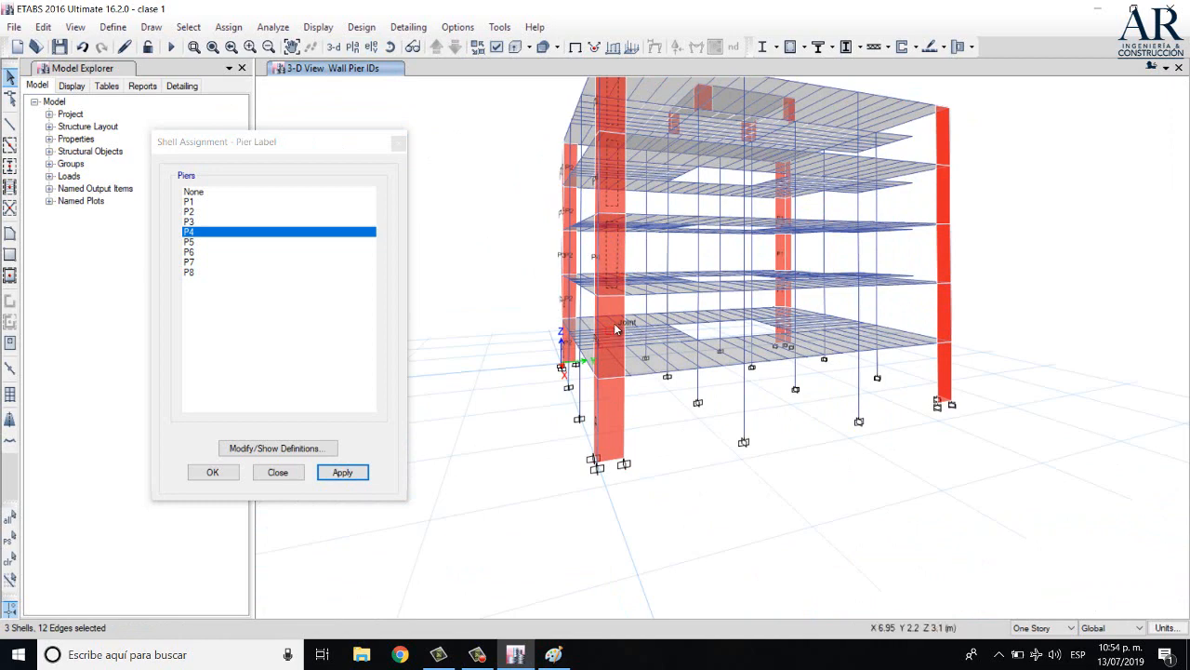
{"action": "left_click", "coordinate": [609, 307]}
{"action": "left_click", "coordinate": [623, 435]}
{"action": "left_click", "coordinate": [200, 245]}
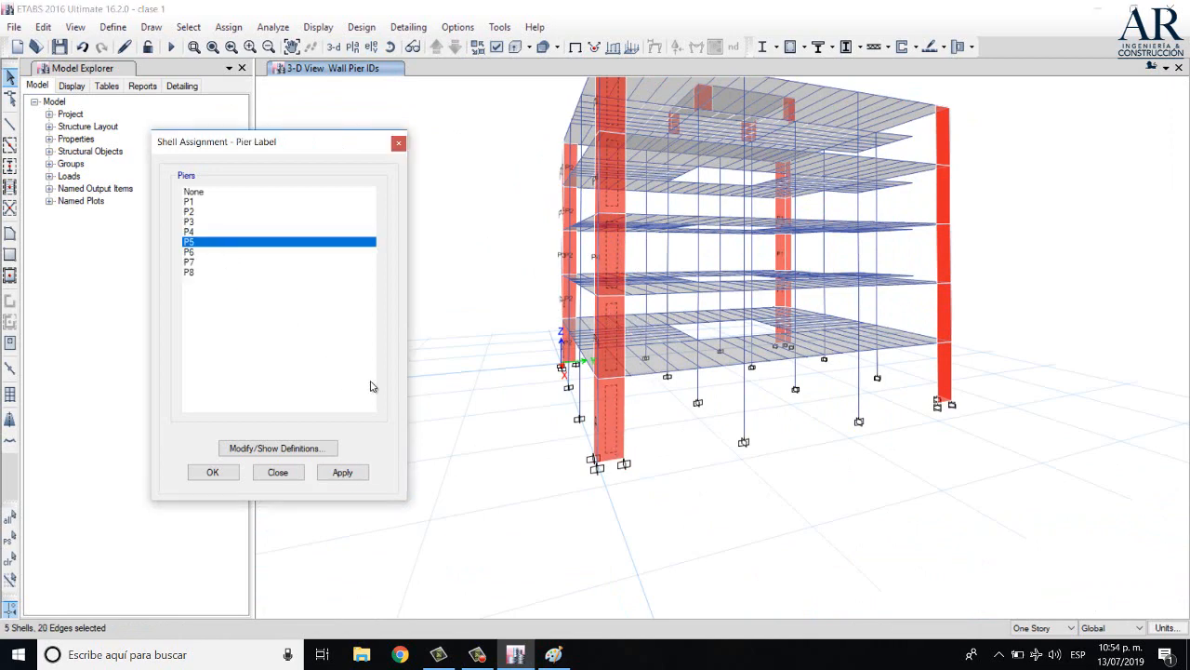
{"action": "left_click", "coordinate": [340, 472]}
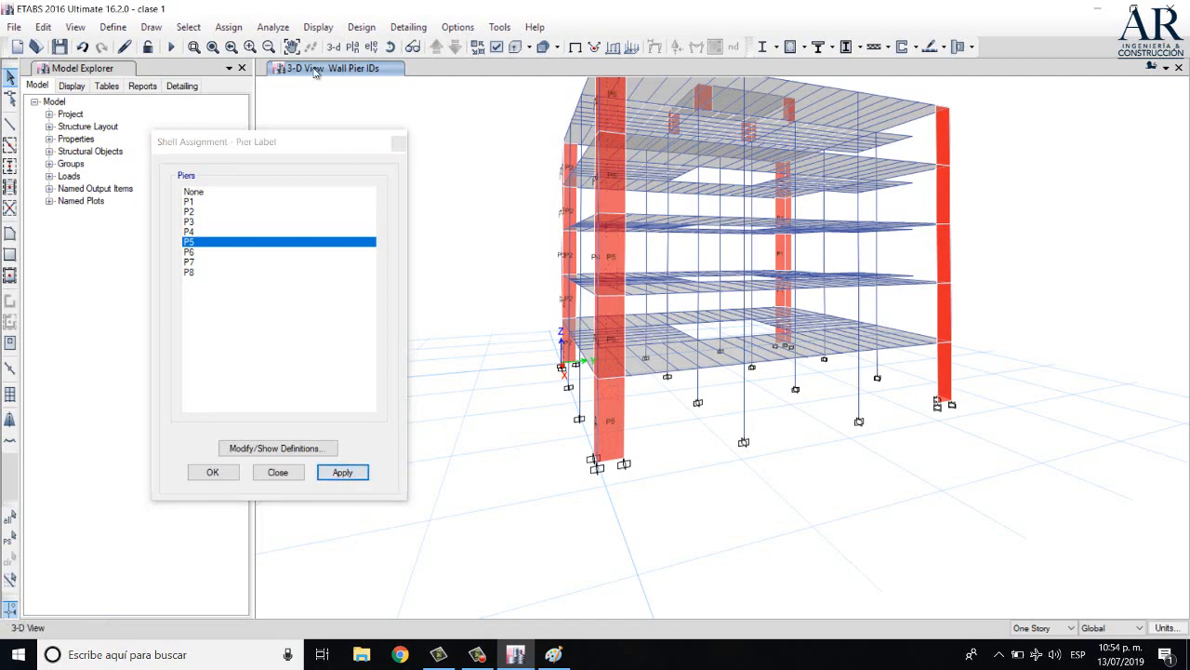
Assign pier label P6 to the five Y-direction panels of the corner wall diagonally opposite the origin
{"action": "left_click_drag", "start_coordinate": [864, 444], "coordinate": [798, 458]}
{"action": "left_click", "coordinate": [902, 398]}
{"action": "left_click", "coordinate": [904, 316]}
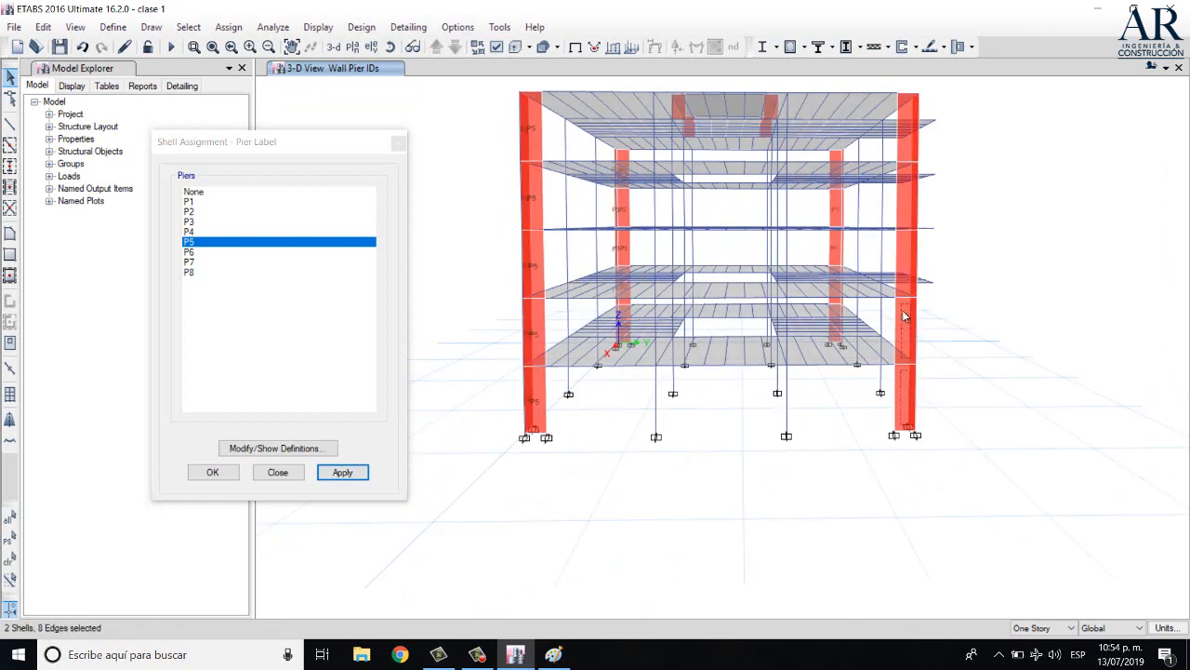
{"action": "left_click", "coordinate": [910, 253]}
{"action": "left_click", "coordinate": [907, 195]}
{"action": "left_click", "coordinate": [391, 48]}
{"action": "left_click_drag", "start_coordinate": [1002, 346], "coordinate": [949, 396]}
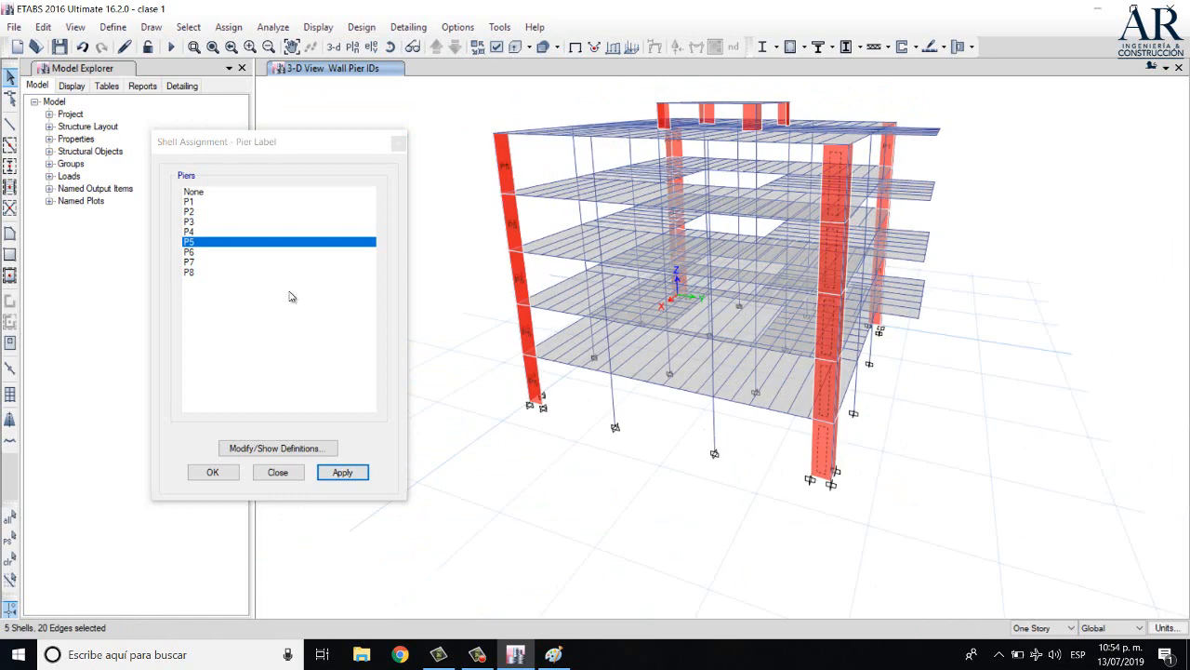
{"action": "left_click", "coordinate": [206, 253]}
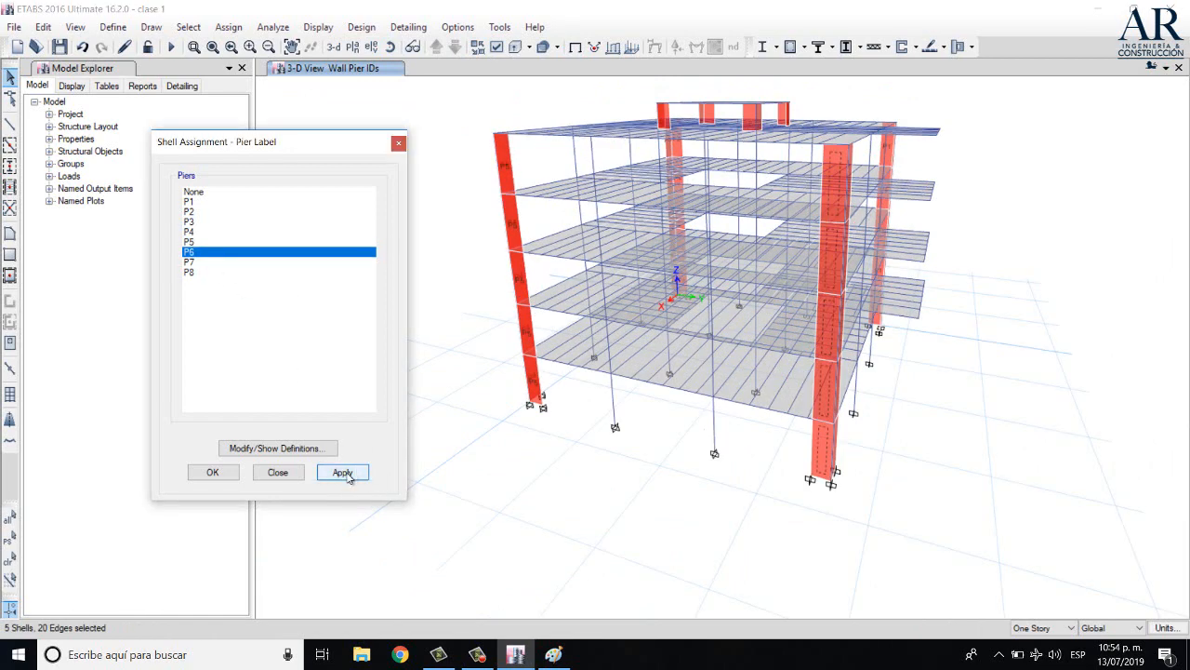
{"action": "left_click", "coordinate": [343, 473]}
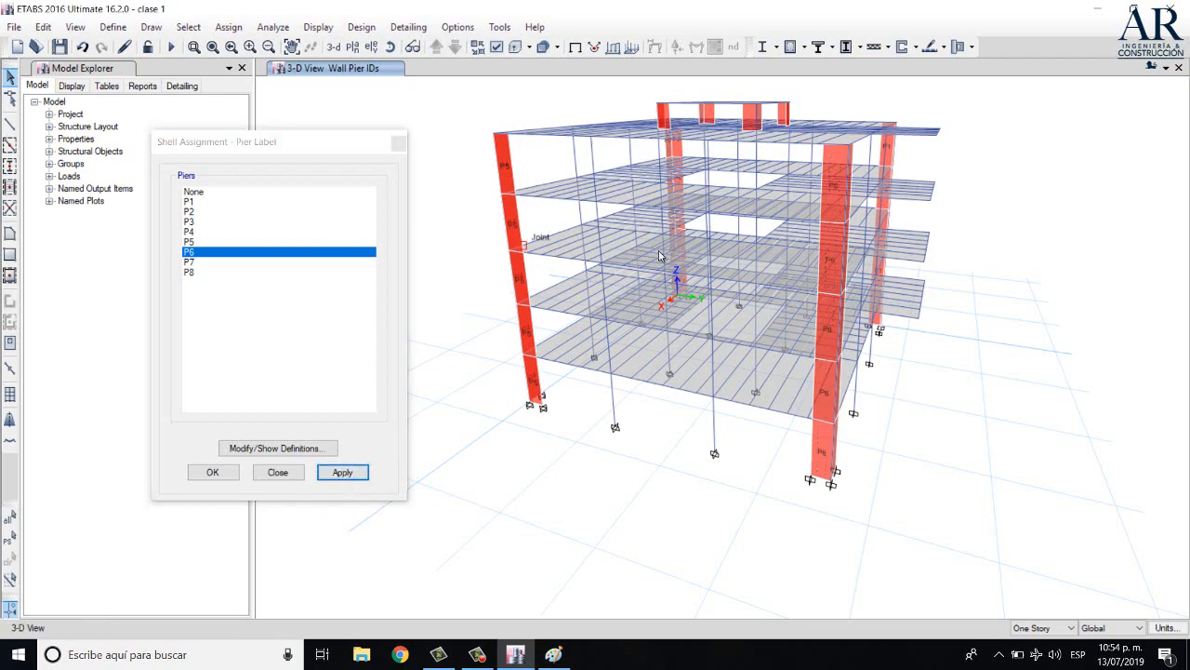
Assign pier label P7 to the five stacked X-direction panels of the corner wall diagonally opposite the origin
{"action": "left_click", "coordinate": [391, 46]}
{"action": "left_click_drag", "start_coordinate": [451, 126], "coordinate": [640, 437]}
{"action": "left_click", "coordinate": [638, 428]}
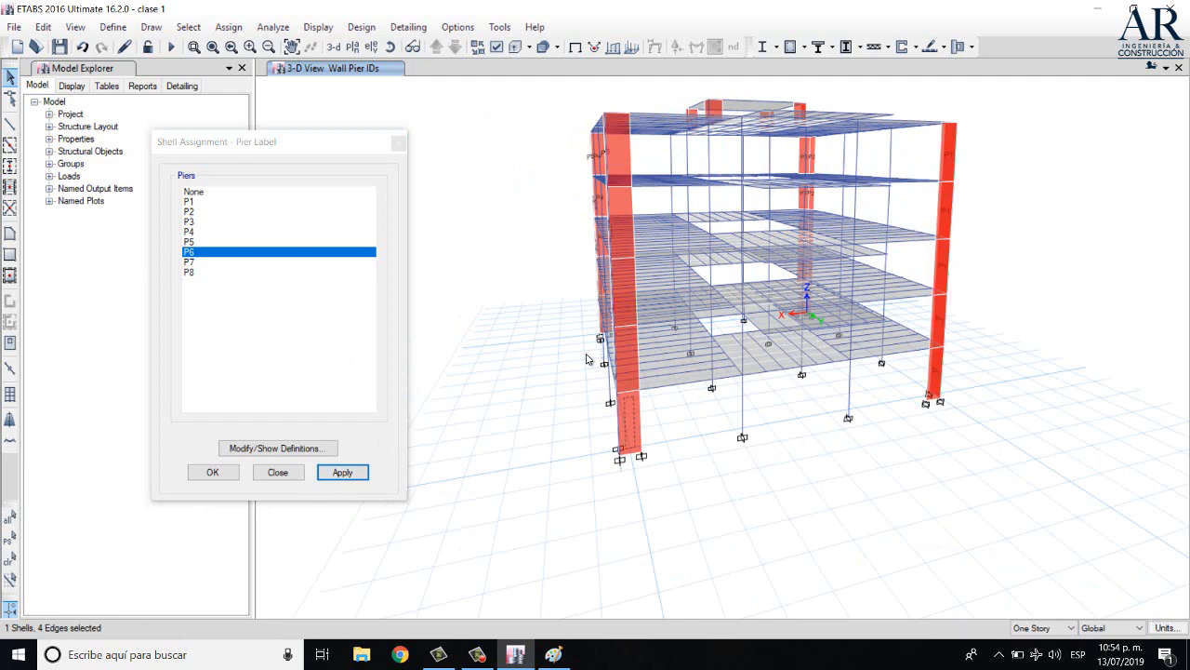
{"action": "left_click", "coordinate": [391, 46]}
{"action": "left_click_drag", "start_coordinate": [689, 523], "coordinate": [690, 484]}
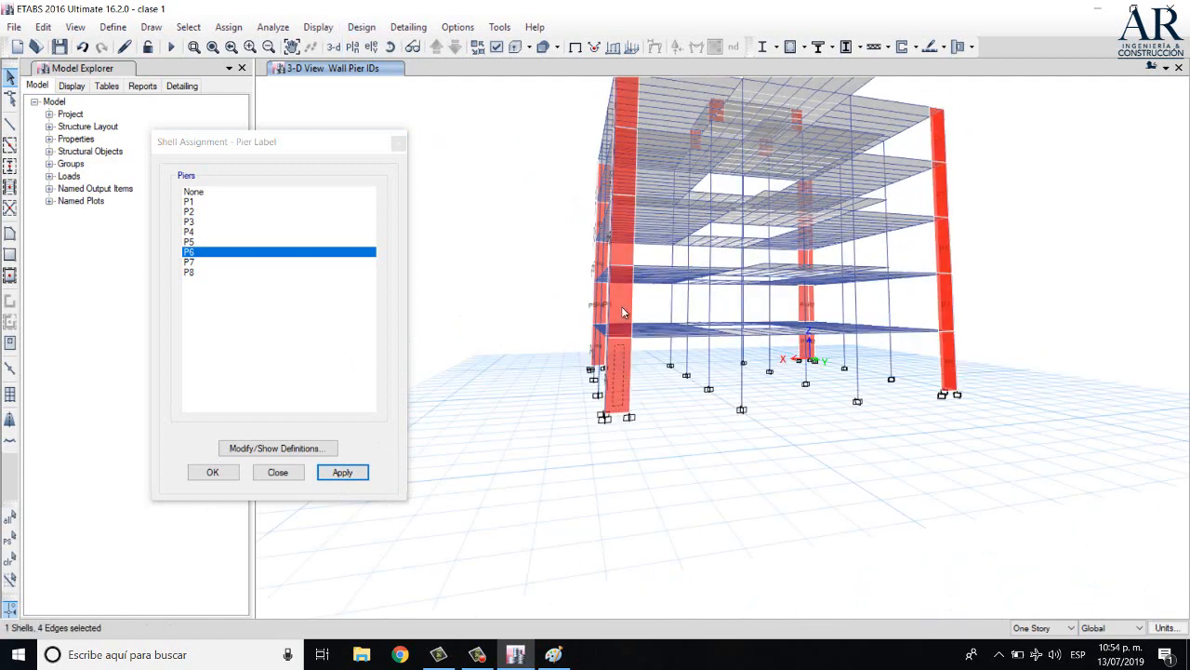
{"action": "left_click", "coordinate": [637, 258]}
{"action": "left_click", "coordinate": [625, 239]}
{"action": "left_click", "coordinate": [625, 240]}
{"action": "left_click", "coordinate": [626, 254]}
{"action": "middle_click_drag", "start_coordinate": [675, 249], "coordinate": [708, 383]}
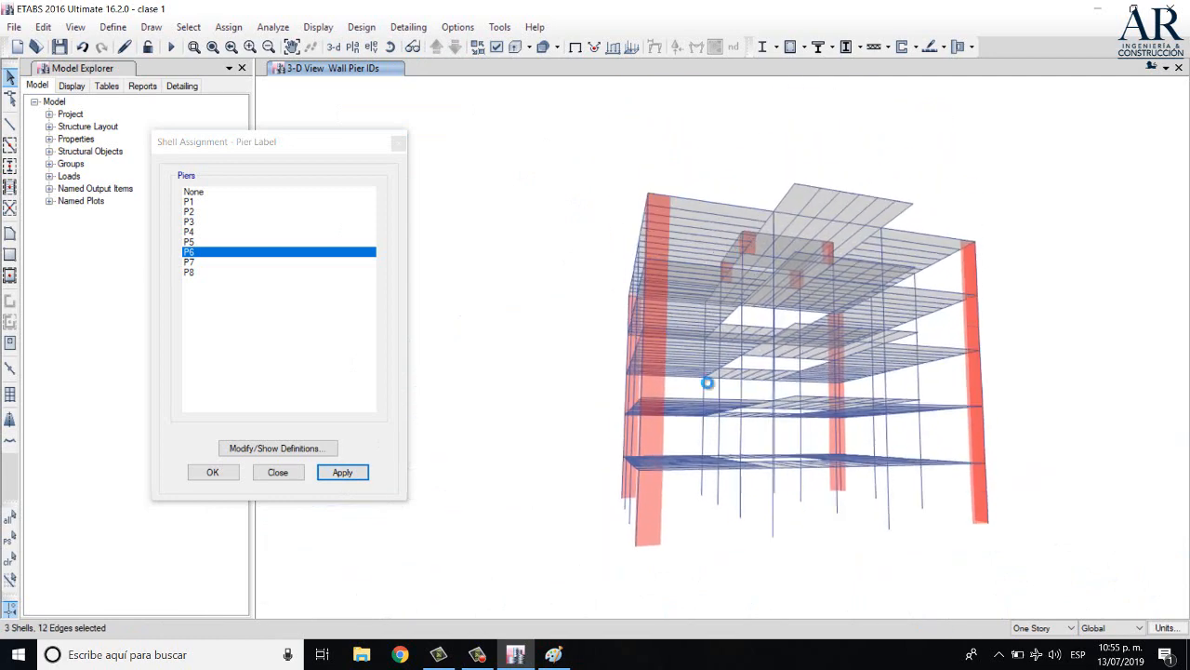
{"action": "left_click", "coordinate": [390, 46]}
{"action": "left_click_drag", "start_coordinate": [526, 463], "coordinate": [540, 487]}
{"action": "left_click", "coordinate": [665, 307]}
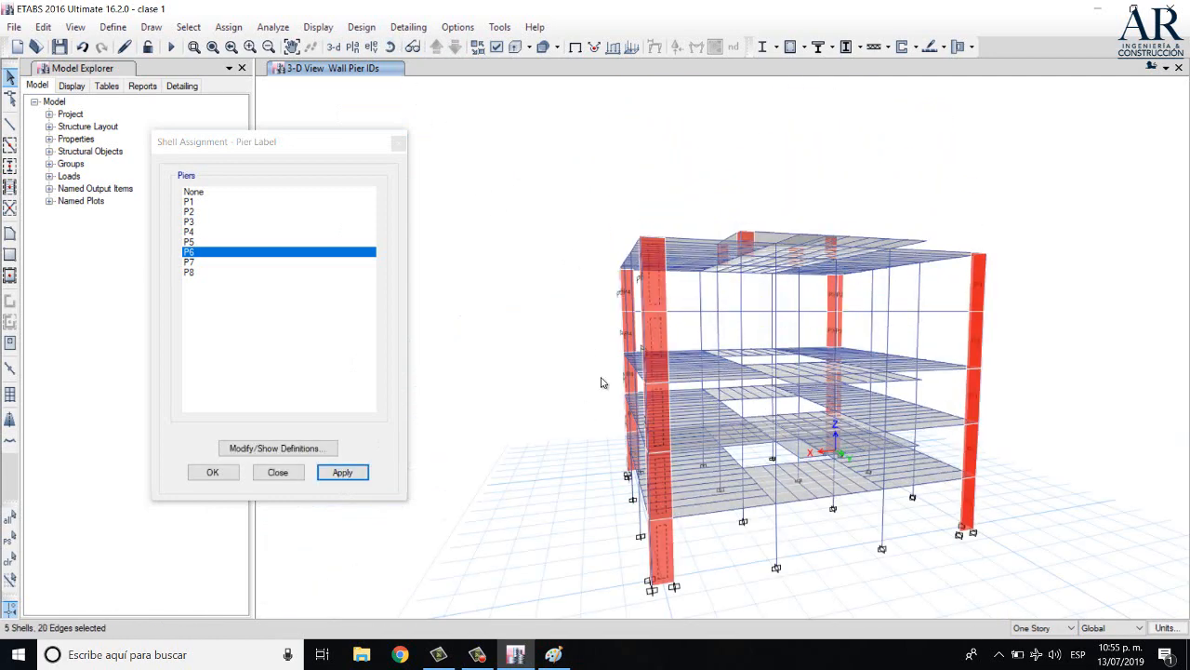
{"action": "left_click", "coordinate": [199, 263]}
{"action": "left_click", "coordinate": [342, 471]}
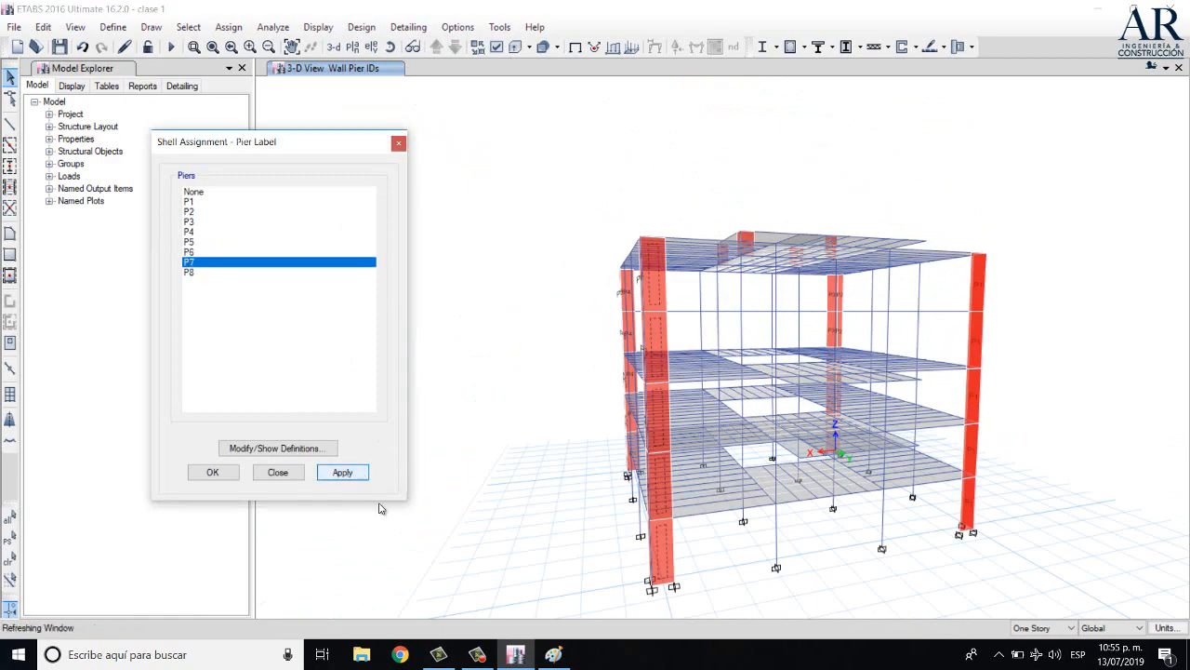
{"action": "left_click", "coordinate": [391, 47]}
{"action": "left_click_drag", "start_coordinate": [967, 537], "coordinate": [894, 511]}
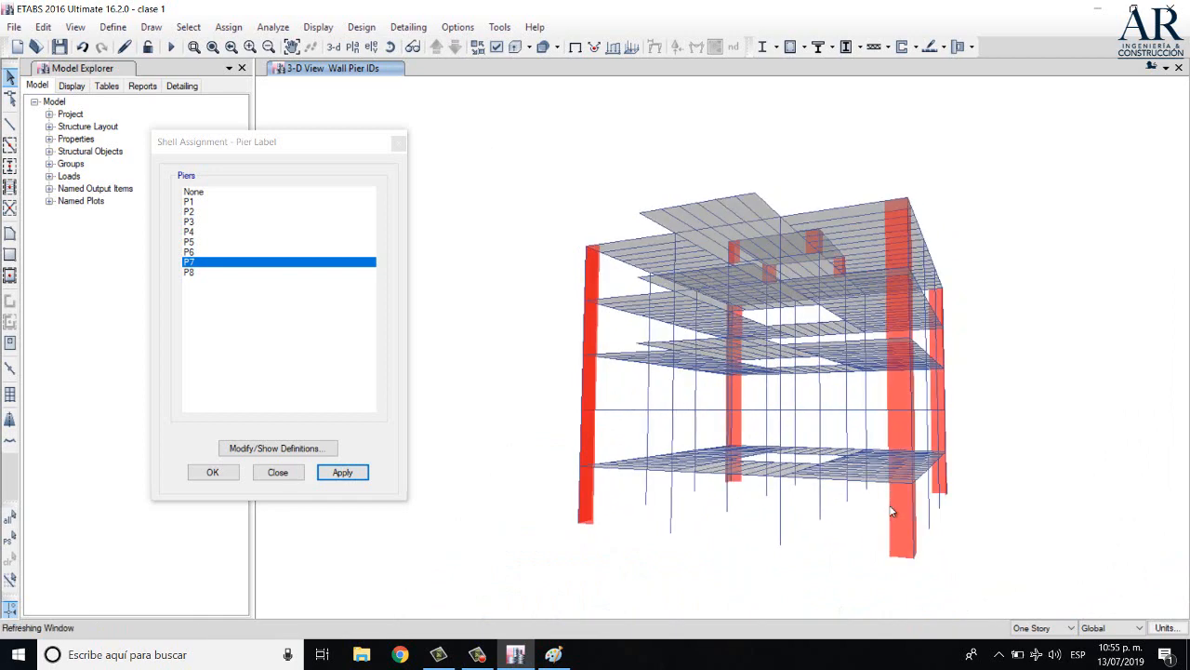
{"action": "left_click", "coordinate": [903, 503]}
{"action": "left_click", "coordinate": [902, 426]}
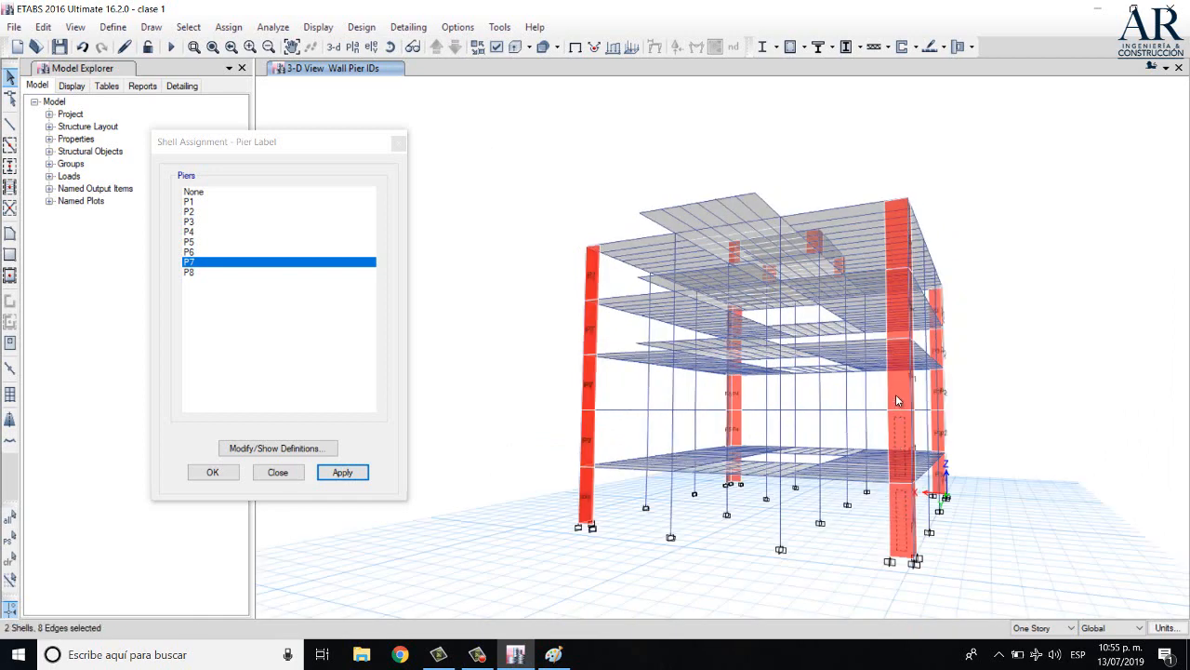
{"action": "left_click", "coordinate": [904, 402]}
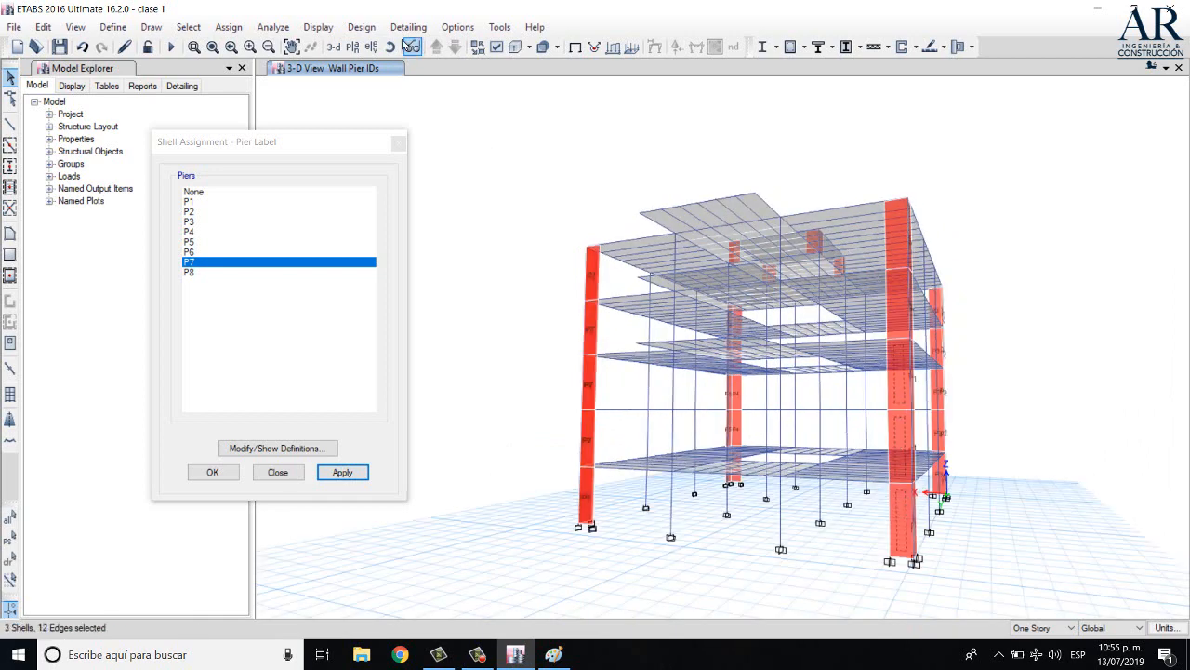
{"action": "left_click", "coordinate": [391, 47]}
{"action": "left_click_drag", "start_coordinate": [1086, 329], "coordinate": [1064, 353]}
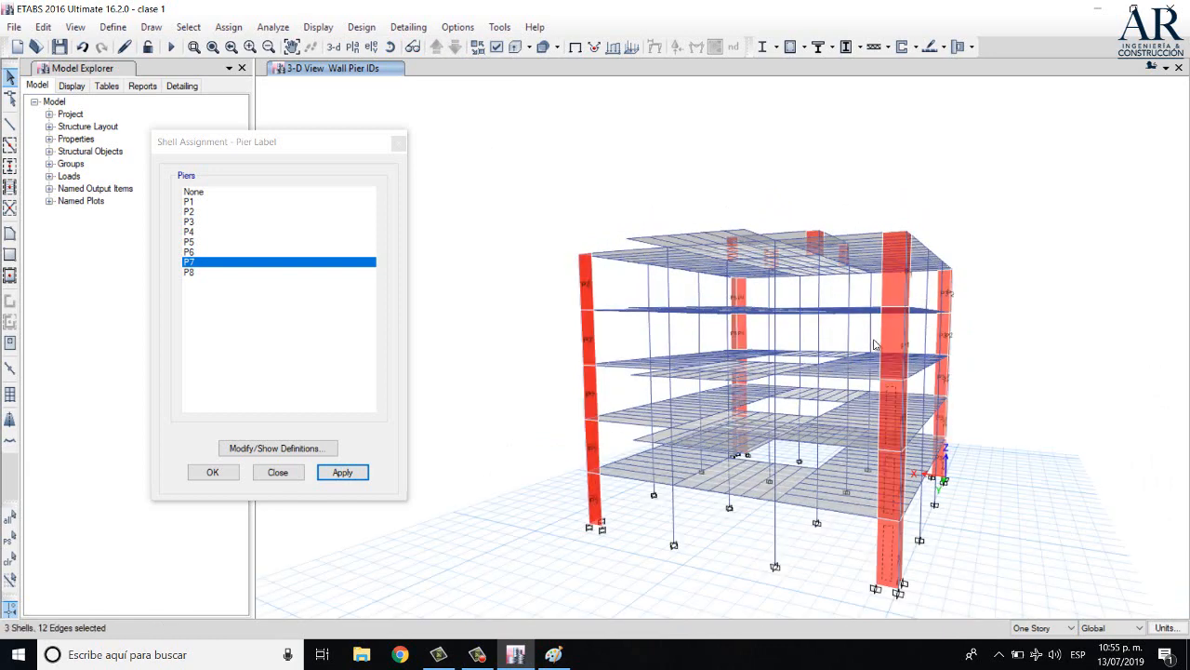
{"action": "left_click", "coordinate": [888, 274]}
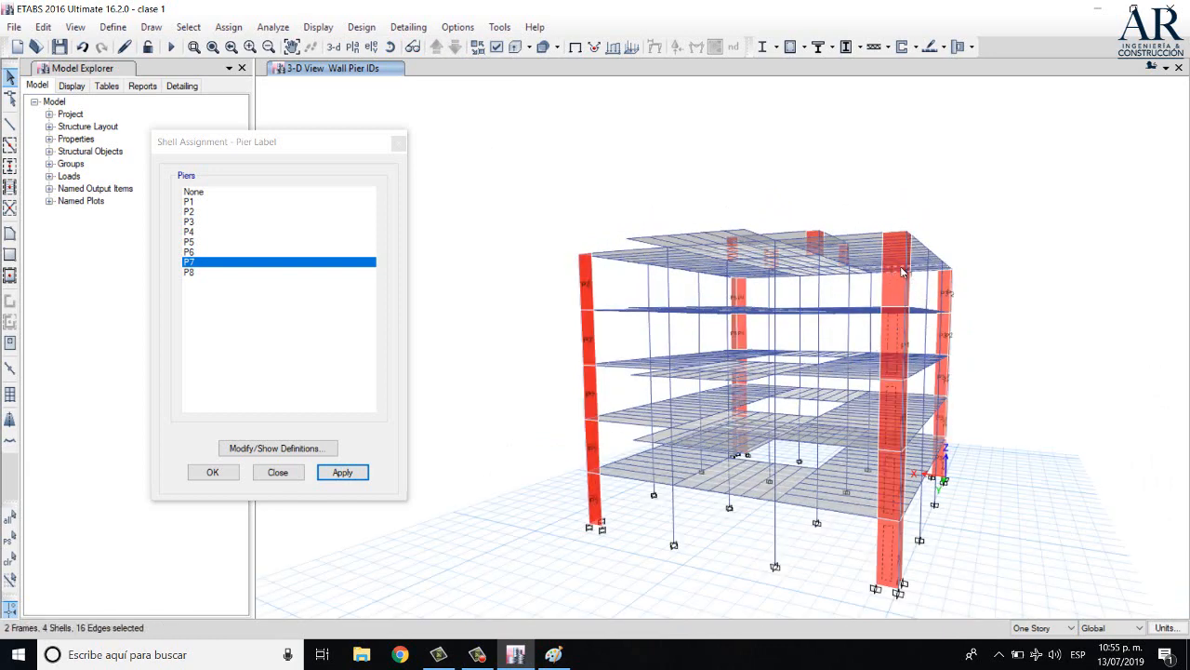
{"action": "key", "text": "Escape"}
Assign pier label P8 to the five X-direction panels of the corner wall at the far Y end of the X = 0 face and finish the assignment
{"action": "left_click", "coordinate": [893, 287]}
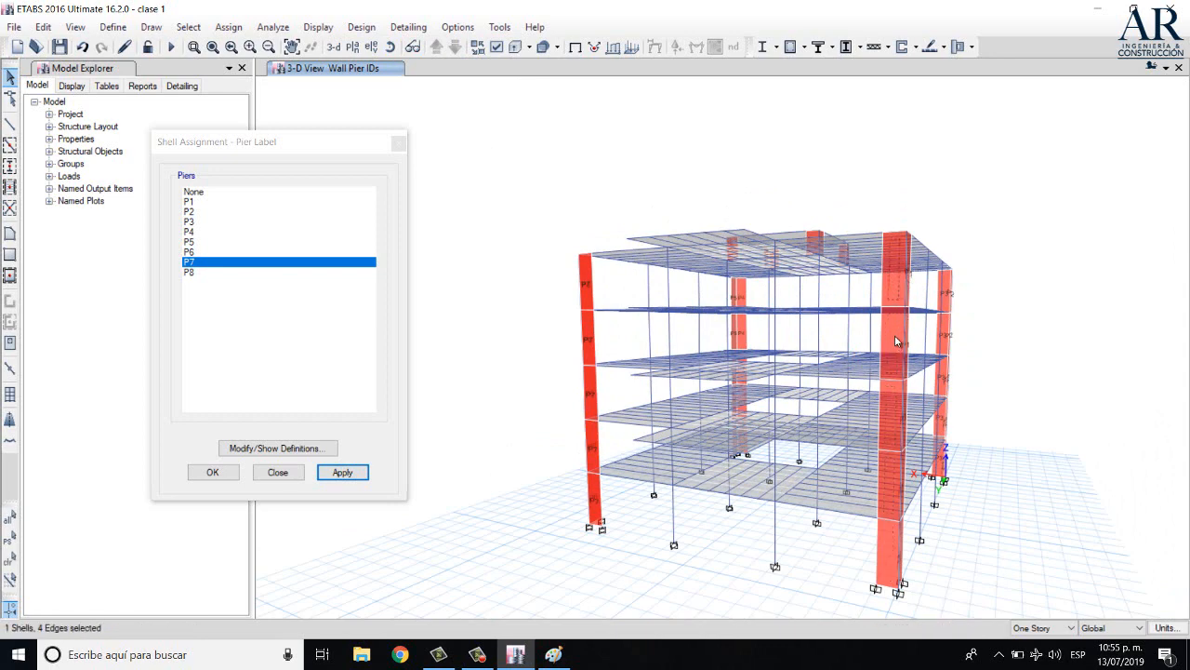
{"action": "left_click_drag", "start_coordinate": [1028, 428], "coordinate": [935, 386]}
{"action": "left_click", "coordinate": [392, 48]}
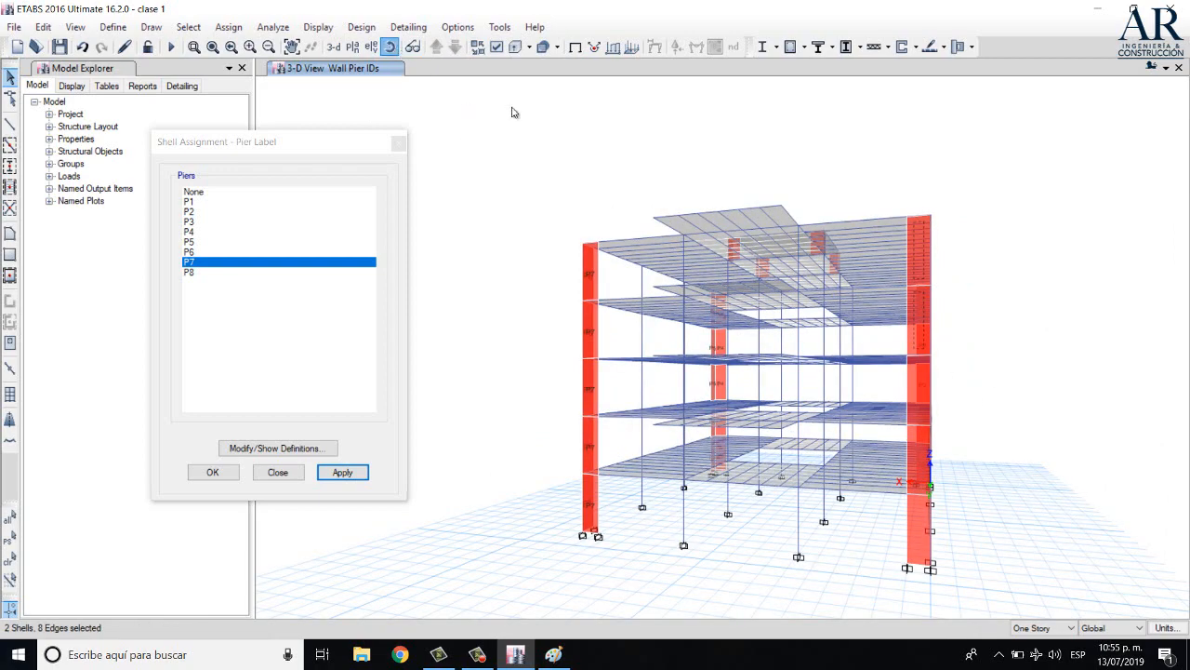
{"action": "left_click_drag", "start_coordinate": [1155, 455], "coordinate": [1119, 440]}
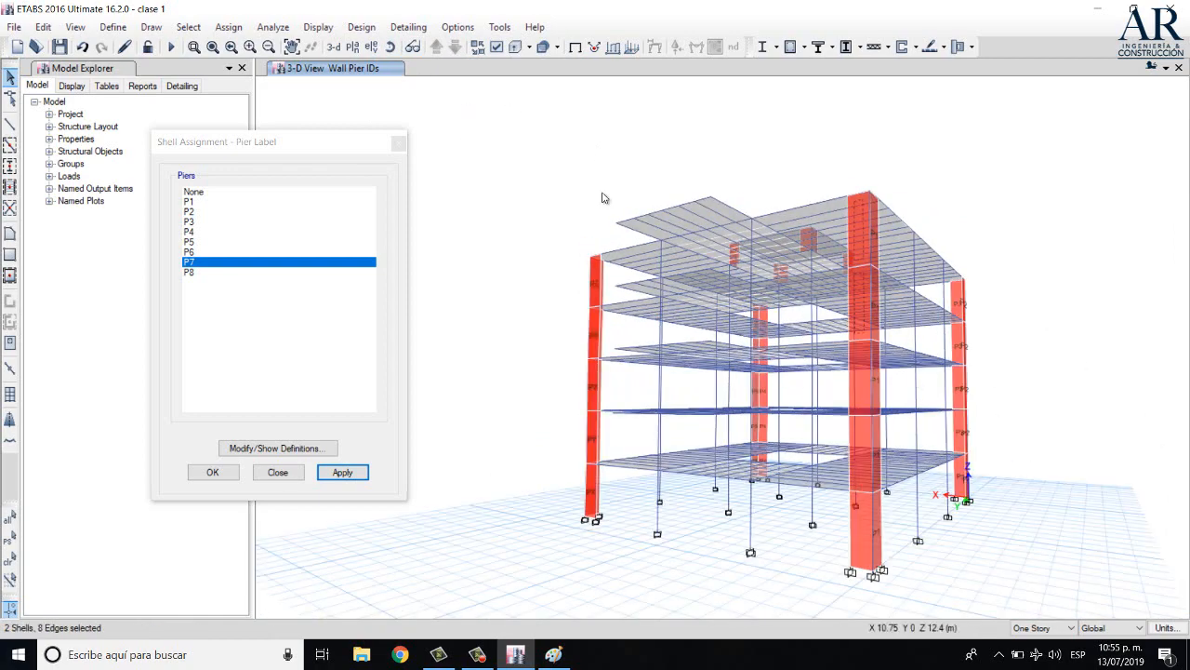
{"action": "left_click_drag", "start_coordinate": [1123, 503], "coordinate": [973, 425]}
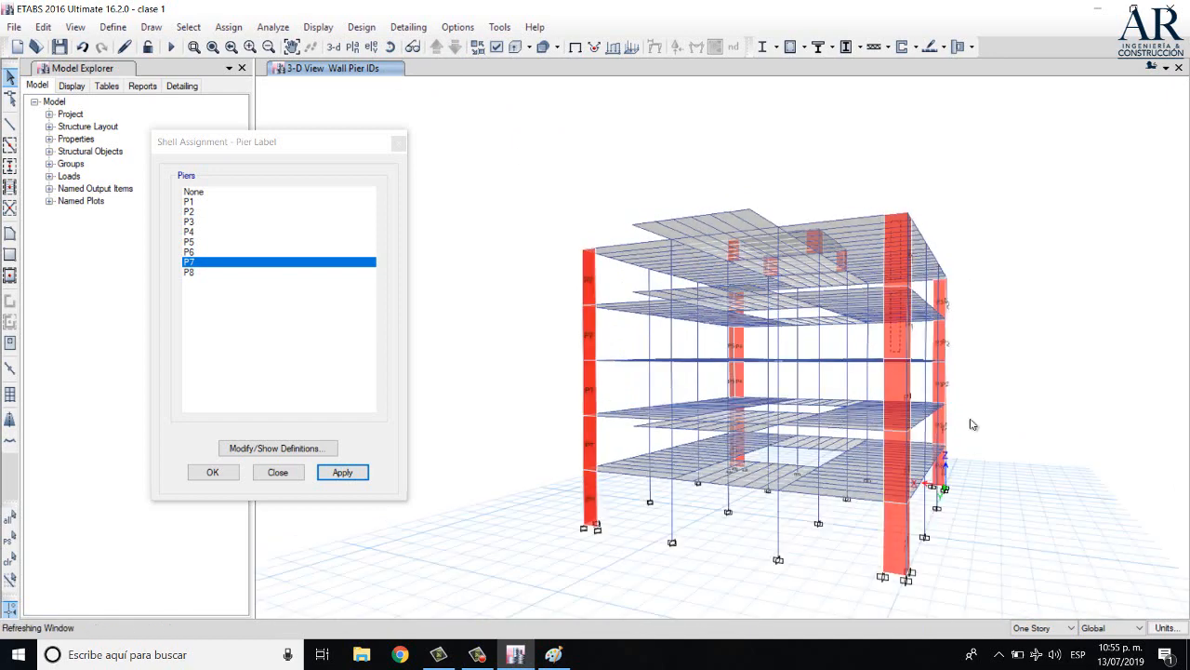
{"action": "left_click", "coordinate": [890, 483]}
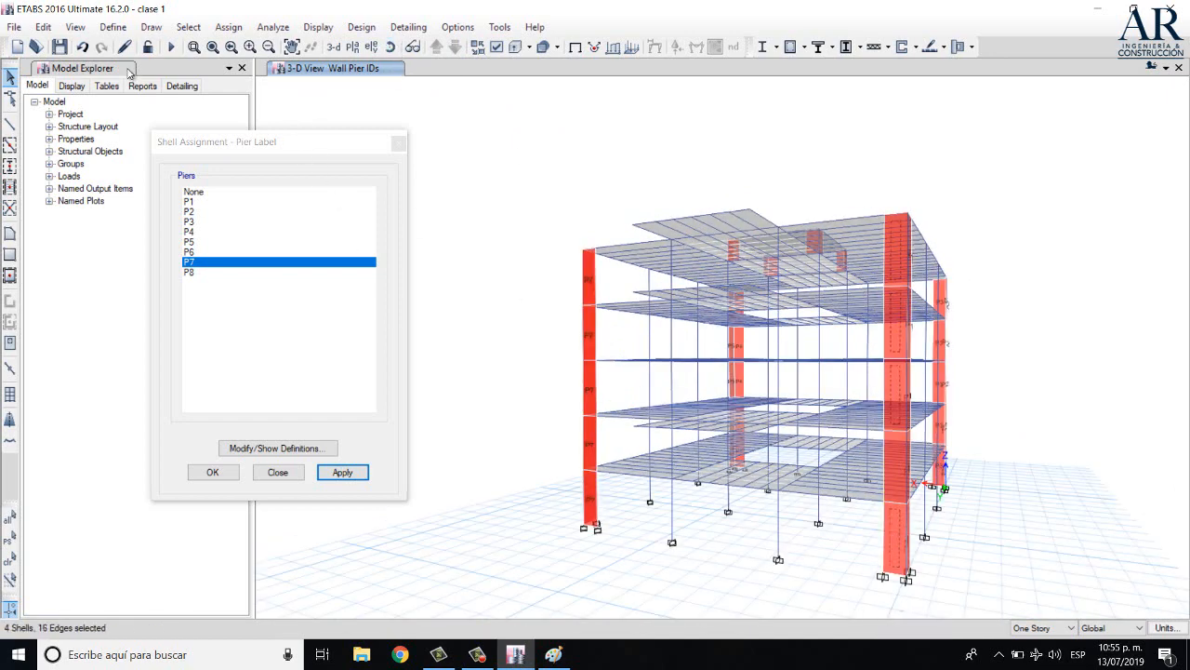
{"action": "left_click", "coordinate": [389, 46]}
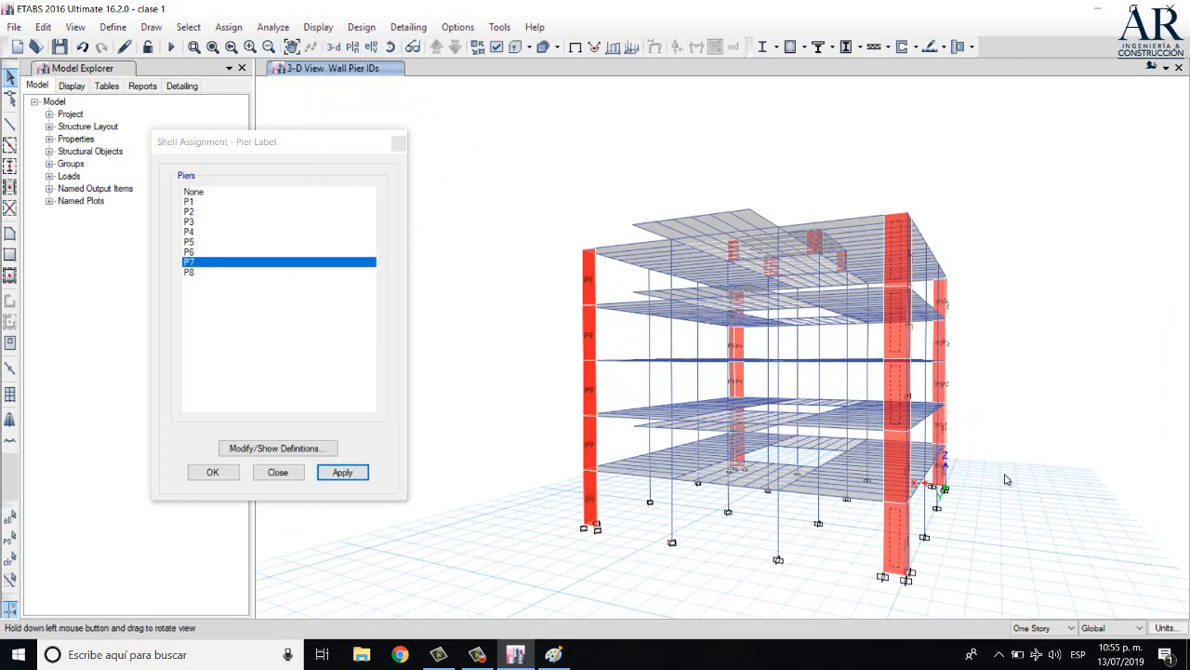
{"action": "left_click_drag", "start_coordinate": [1006, 474], "coordinate": [1015, 452]}
{"action": "left_click", "coordinate": [916, 442]}
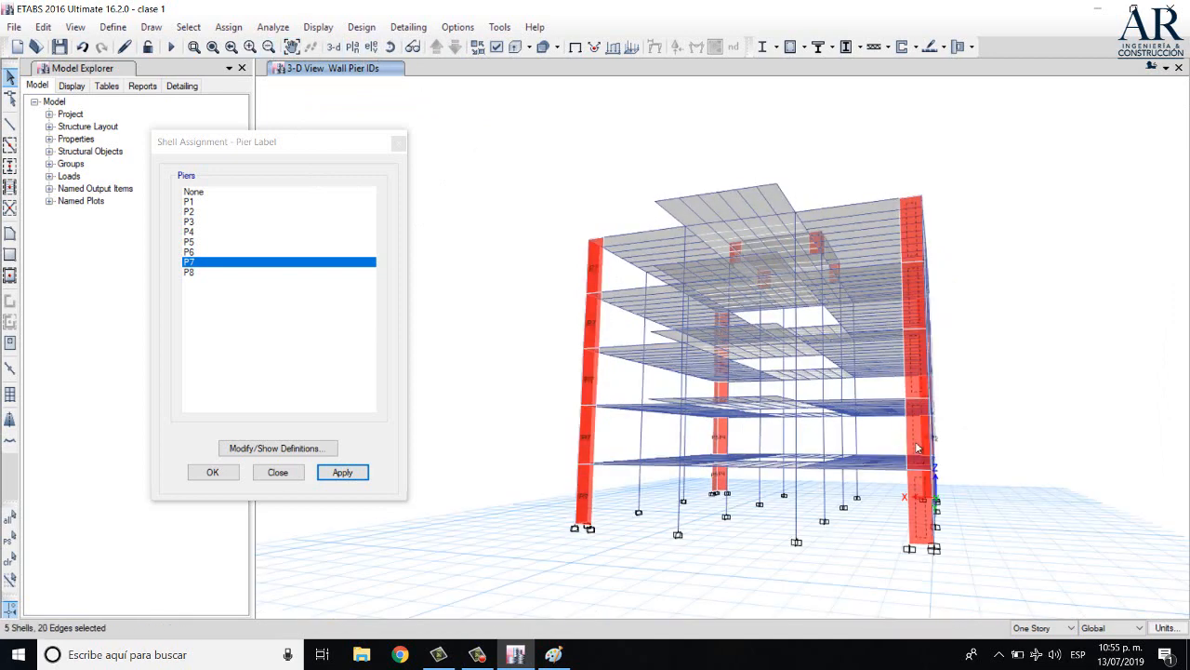
{"action": "left_click", "coordinate": [218, 275]}
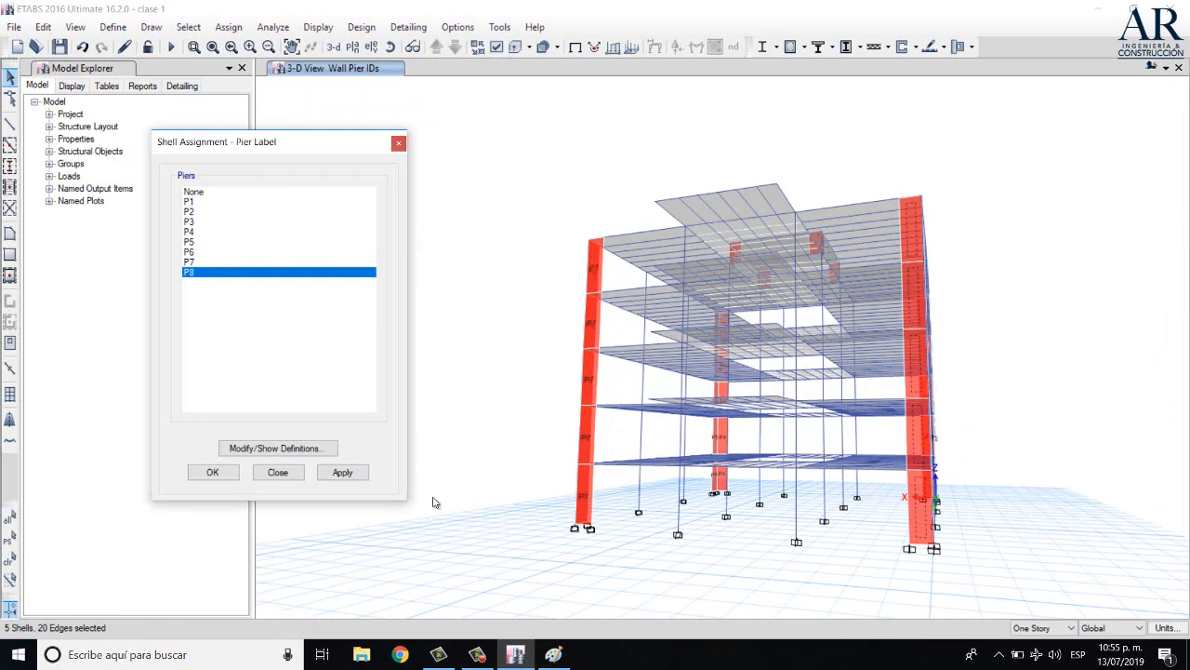
{"action": "left_click", "coordinate": [341, 472]}
{"action": "left_click", "coordinate": [212, 473]}
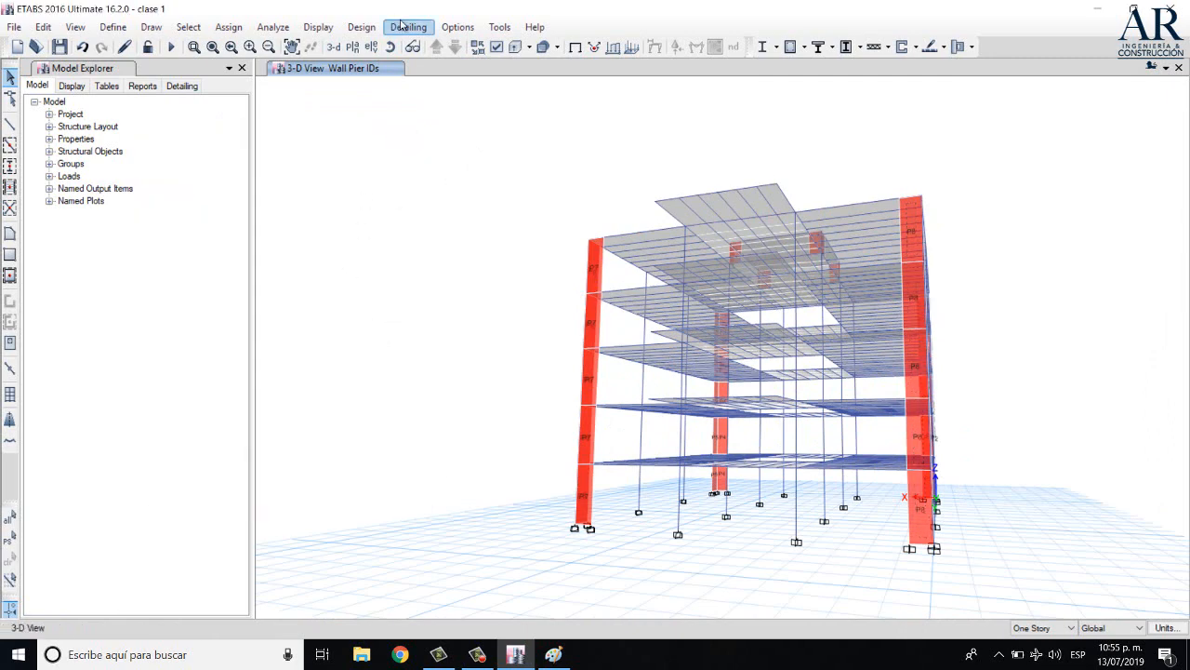
Add a new wall pier label named P9 to the pier label definitions
{"action": "left_click", "coordinate": [390, 47]}
{"action": "left_click_drag", "start_coordinate": [1107, 514], "coordinate": [1086, 576]}
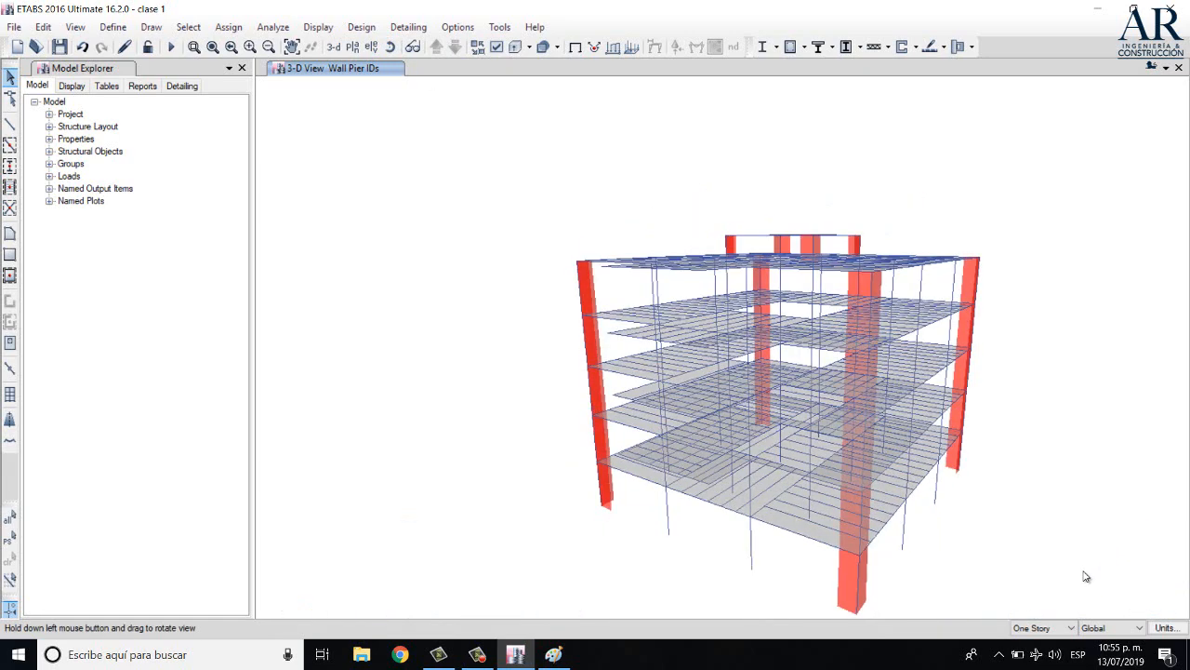
{"action": "middle_click_drag", "start_coordinate": [935, 287], "coordinate": [917, 336]}
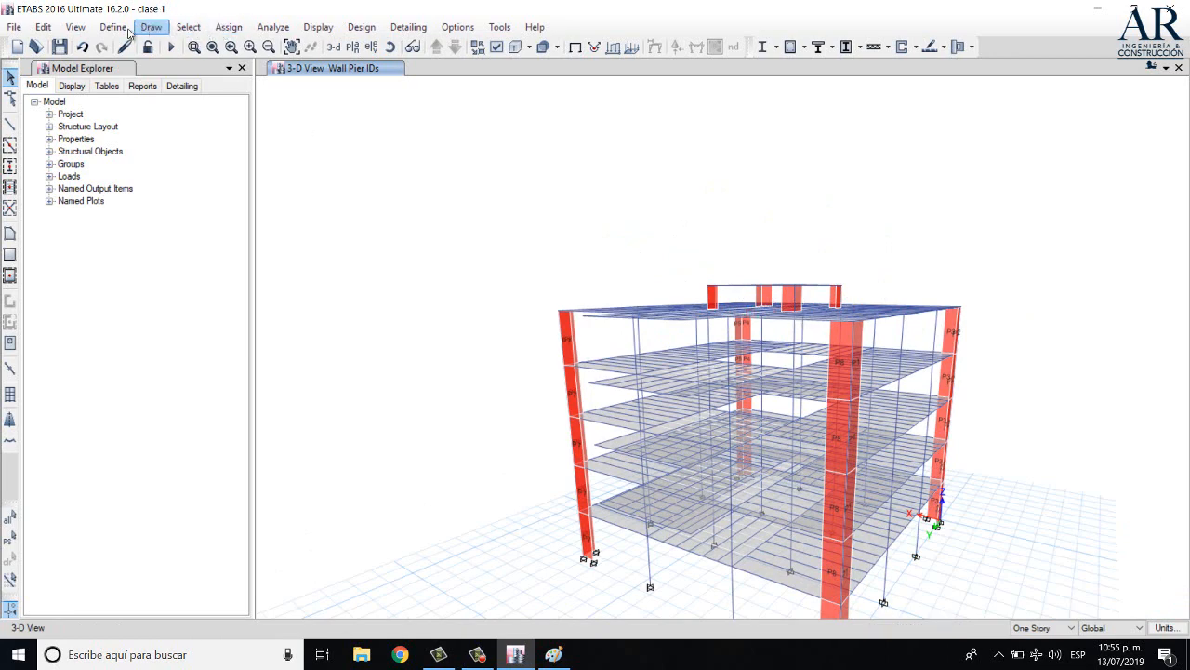
{"action": "left_click", "coordinate": [115, 27]}
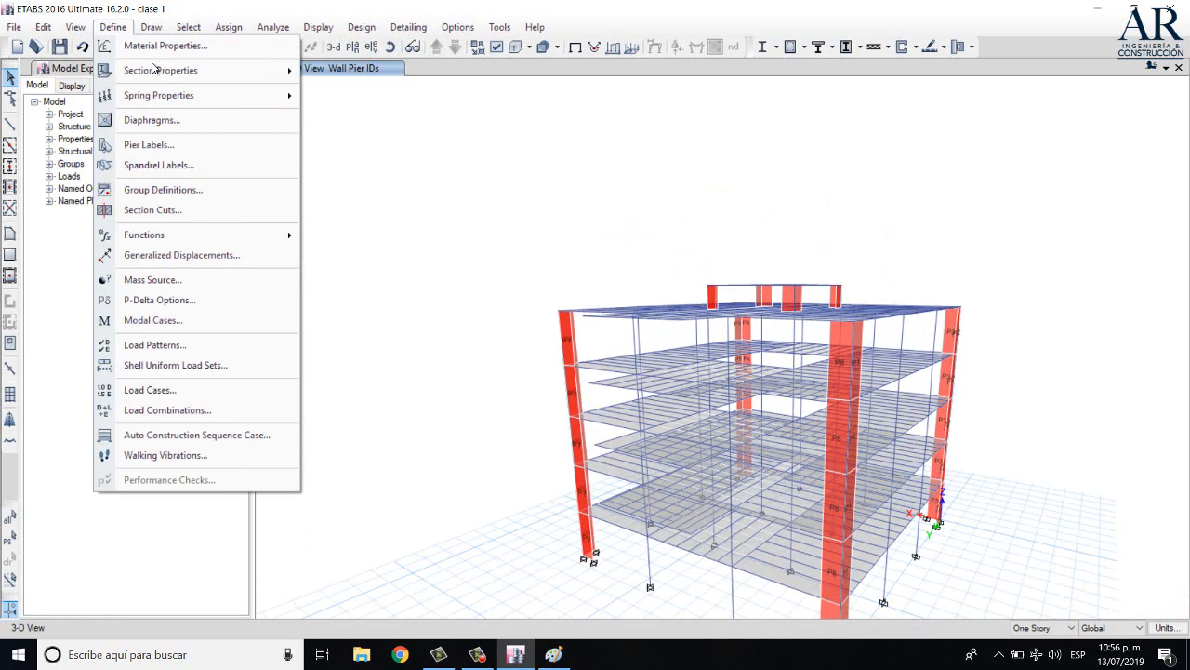
{"action": "left_click", "coordinate": [254, 147]}
{"action": "left_click", "coordinate": [512, 277]}
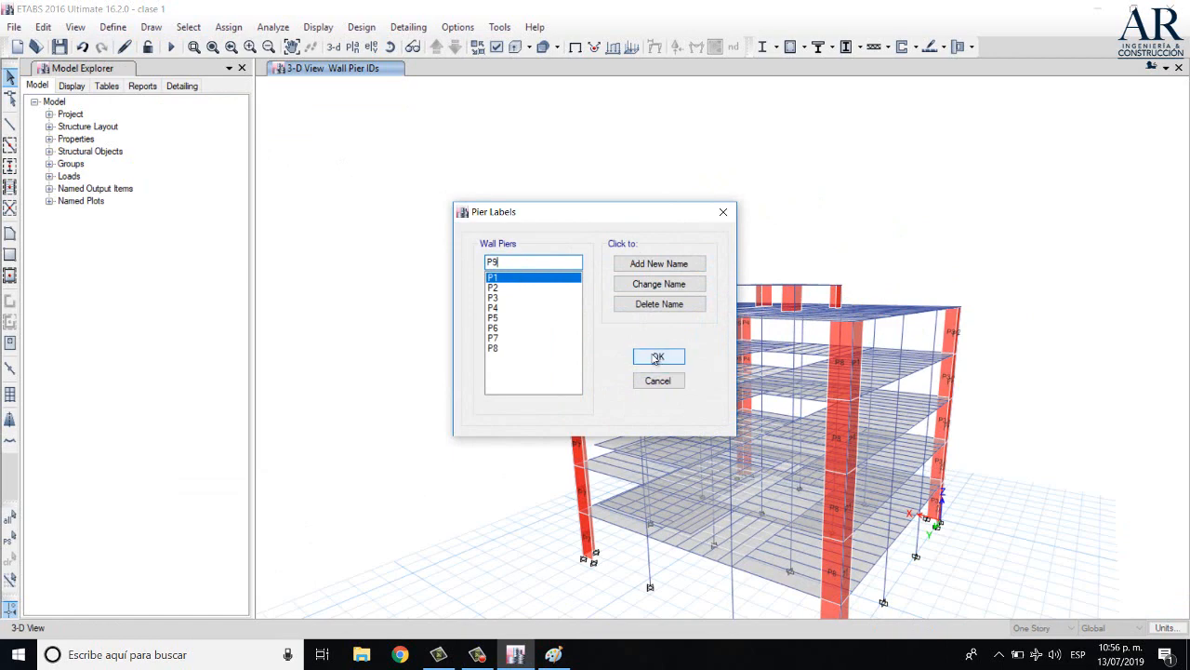
{"action": "left_click", "coordinate": [659, 263]}
{"action": "left_click", "coordinate": [660, 358]}
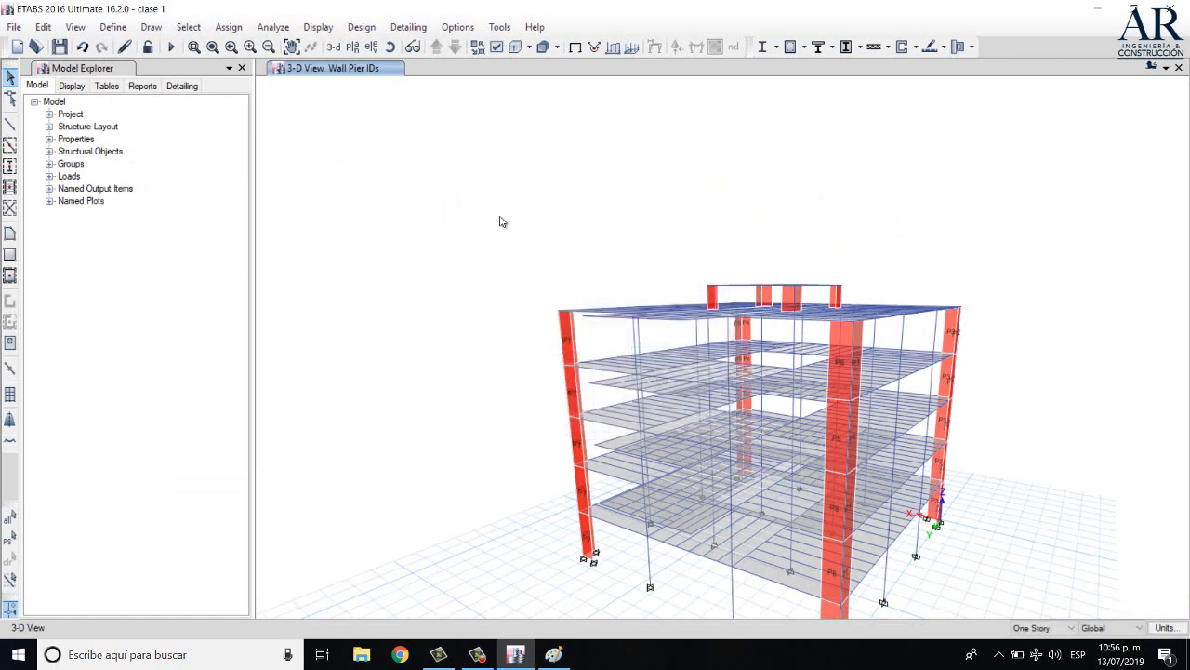
Assign pier label P9 to all eight wall panels of the small rooftop structure
{"action": "left_click", "coordinate": [389, 47]}
{"action": "scroll", "coordinate": [793, 320], "scroll_direction": "up", "scroll_amount": 3}
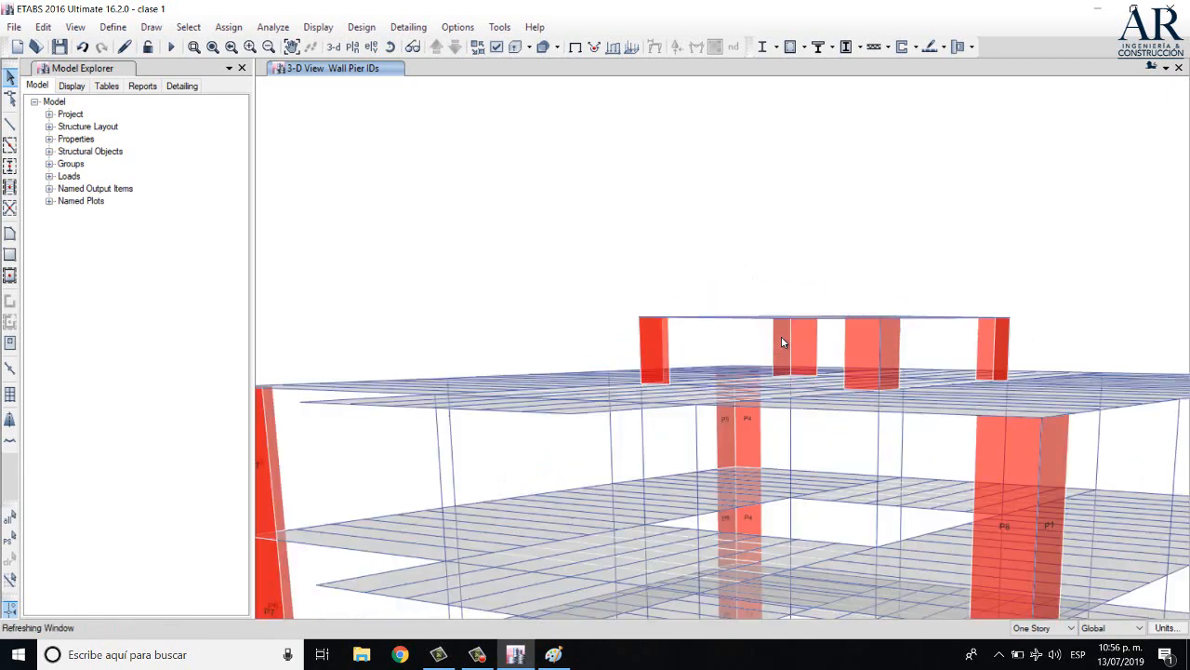
{"action": "left_click", "coordinate": [805, 341]}
{"action": "left_click", "coordinate": [663, 352]}
{"action": "left_click", "coordinate": [889, 340]}
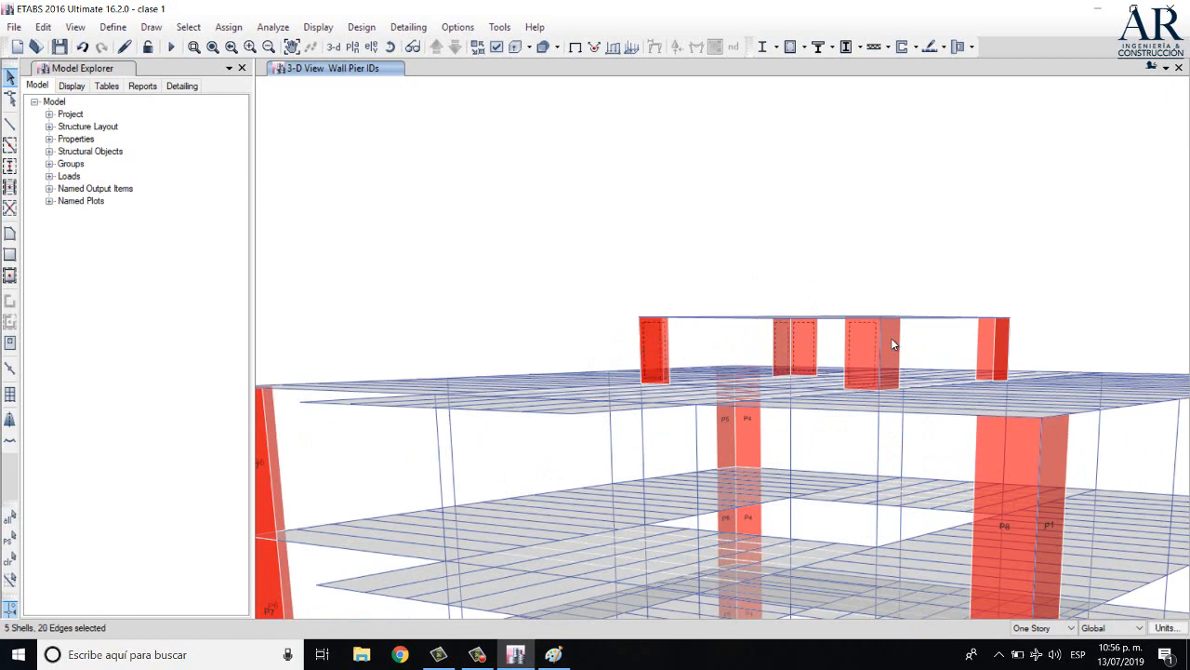
{"action": "left_click", "coordinate": [1000, 335]}
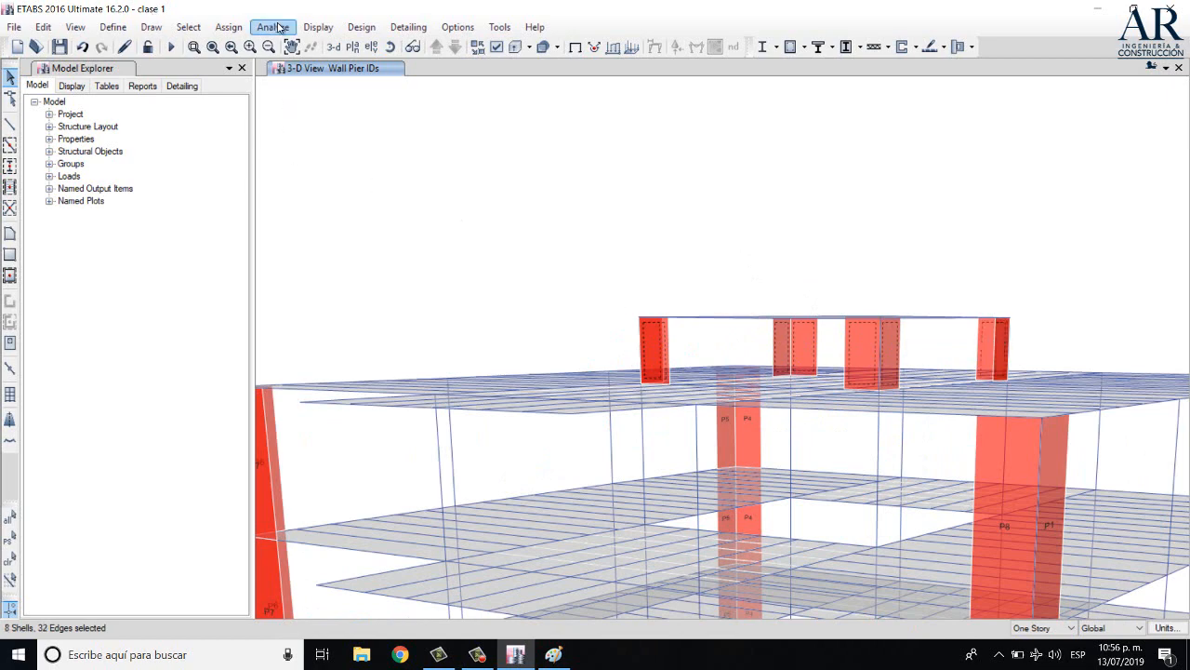
{"action": "left_click", "coordinate": [229, 27]}
{"action": "mouse_move", "coordinate": [315, 172]}
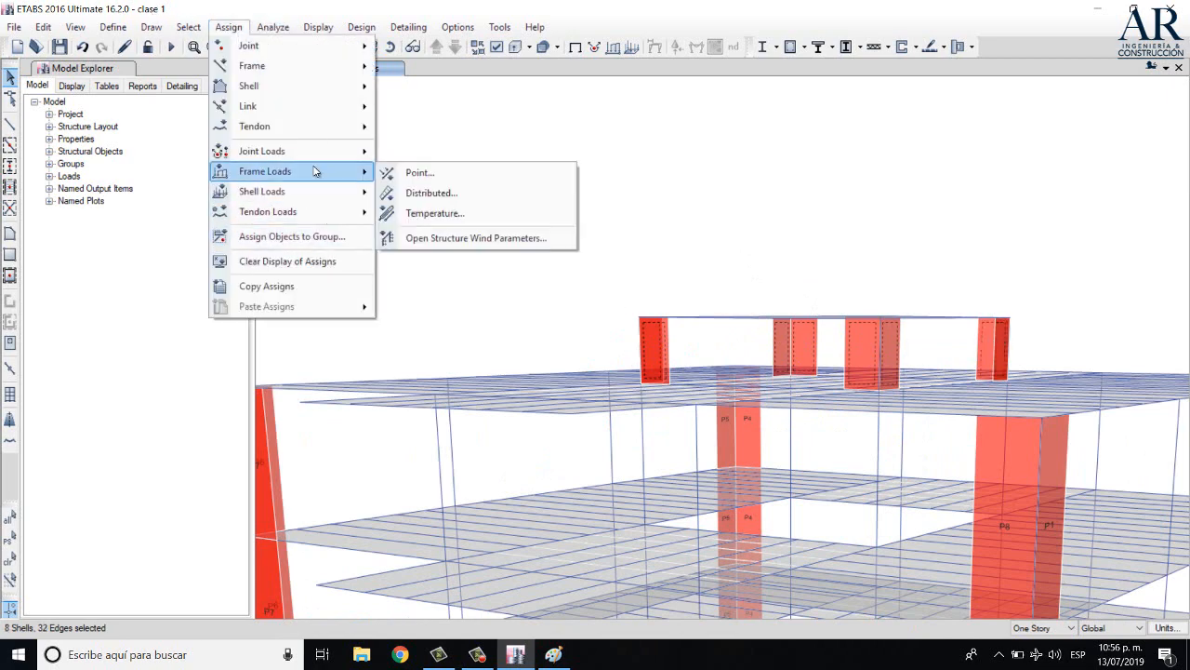
{"action": "mouse_move", "coordinate": [333, 86]}
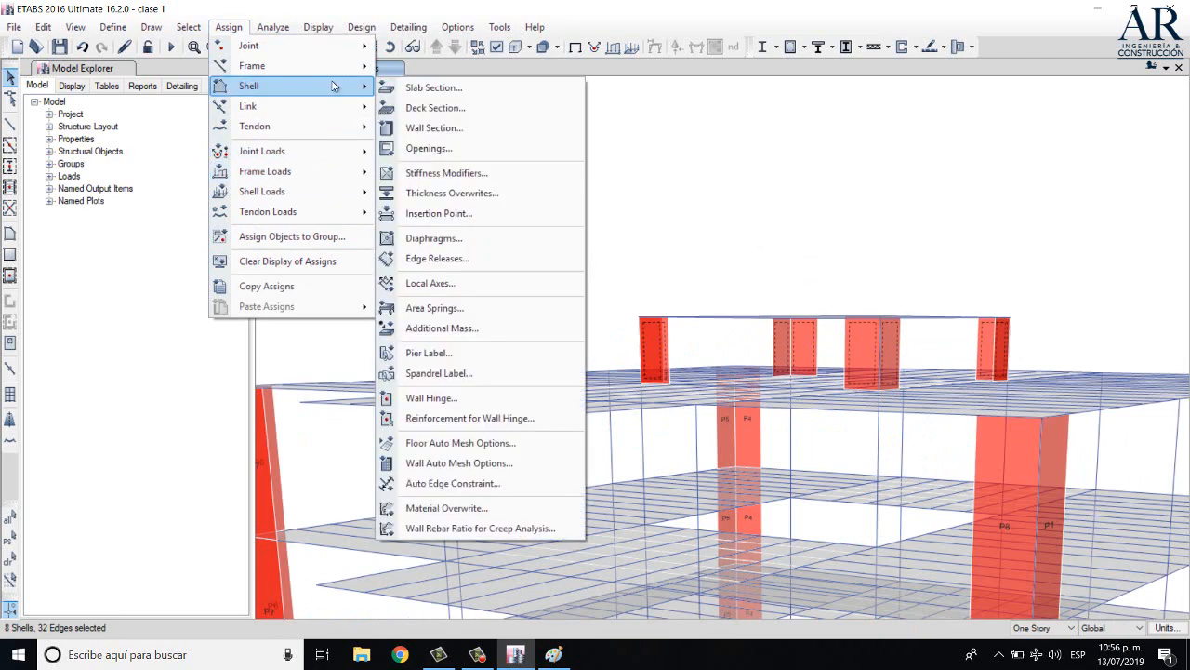
{"action": "left_click", "coordinate": [488, 353]}
{"action": "left_click", "coordinate": [200, 282]}
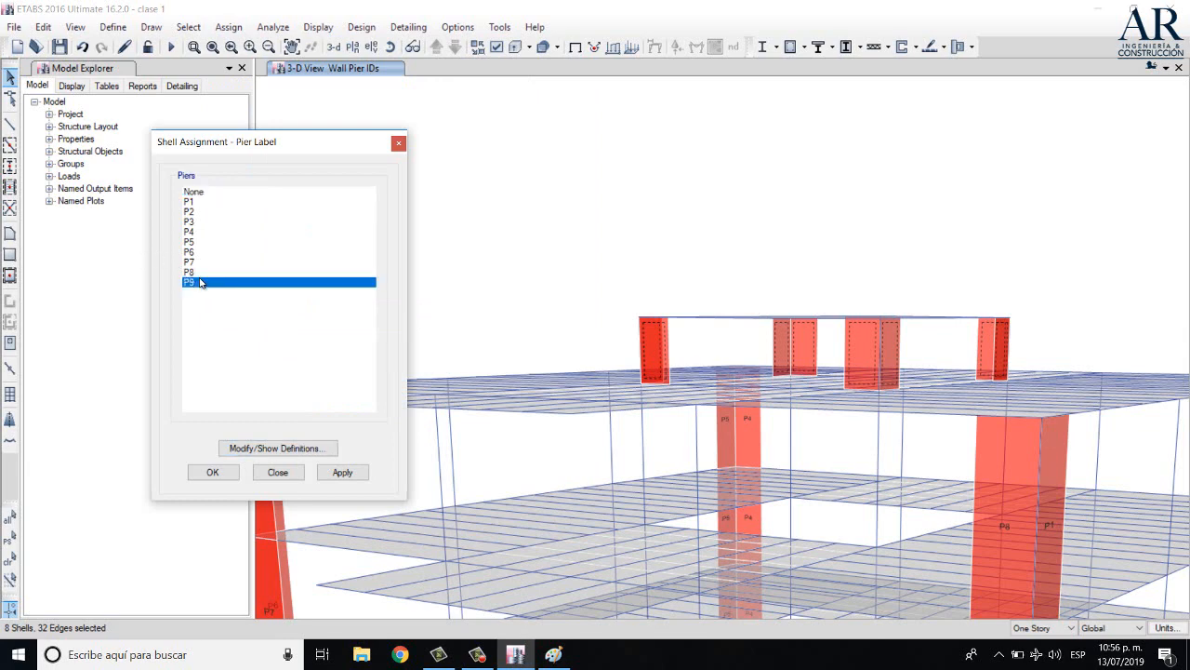
{"action": "left_click", "coordinate": [342, 472]}
{"action": "left_click", "coordinate": [212, 473]}
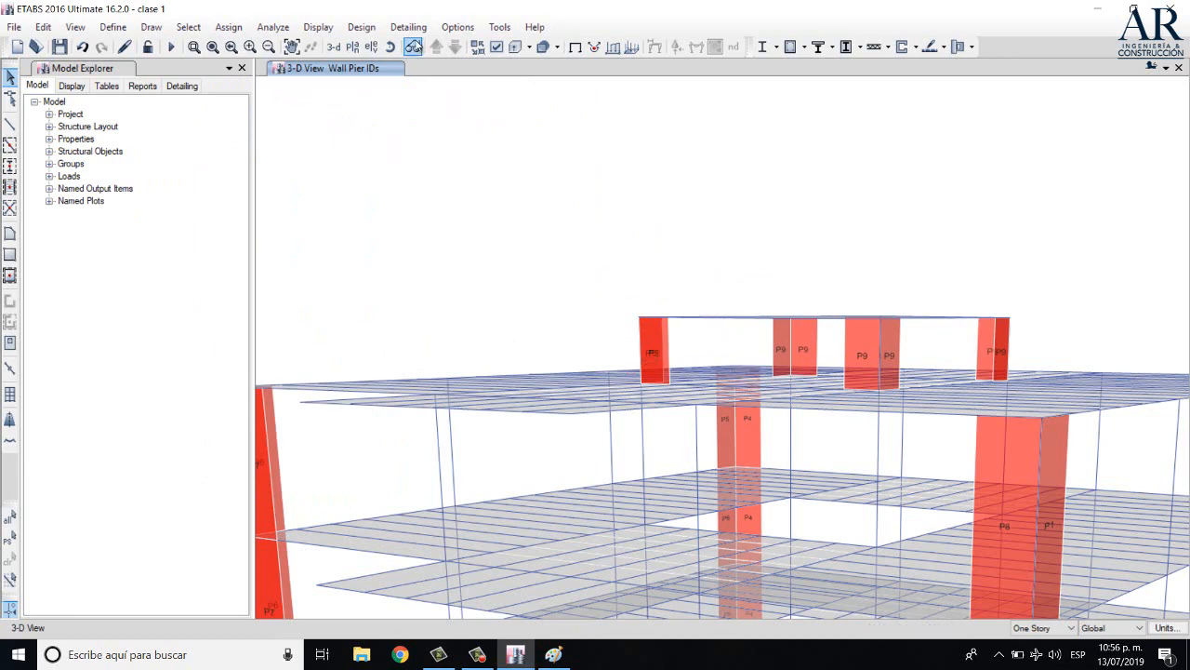
Review the shear wall design preferences without changing any value
{"action": "left_click", "coordinate": [390, 53]}
{"action": "left_click_drag", "start_coordinate": [704, 192], "coordinate": [549, 304]}
{"action": "scroll", "coordinate": [611, 341], "scroll_direction": "down", "scroll_amount": 5}
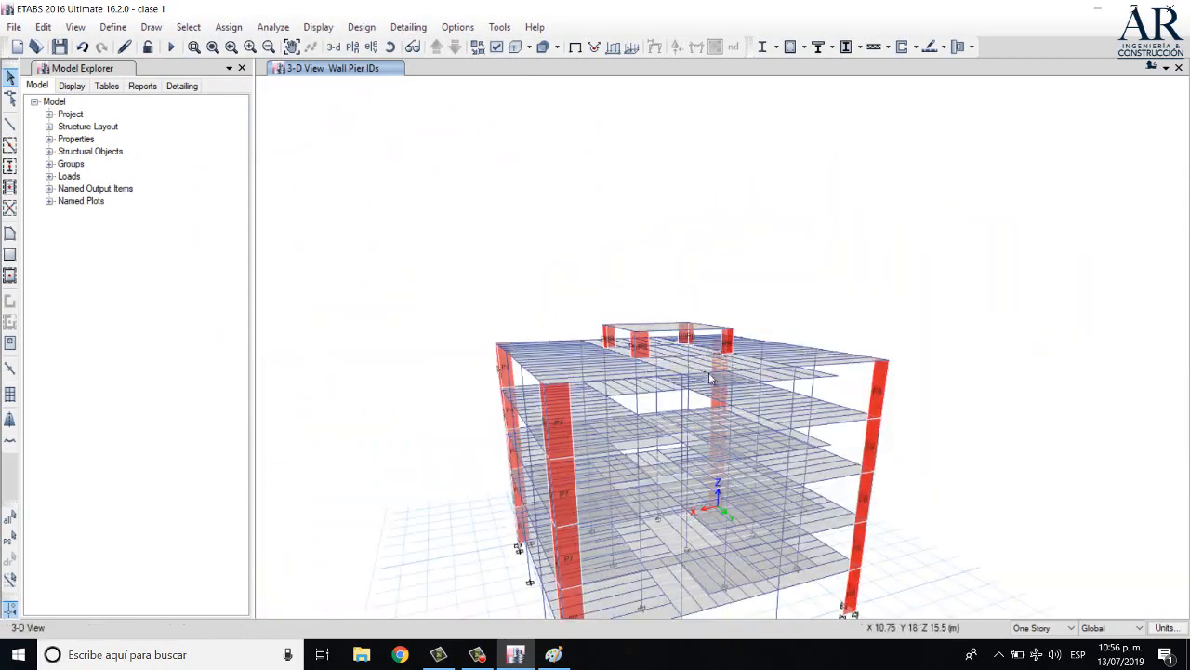
{"action": "middle_click_drag", "start_coordinate": [779, 379], "coordinate": [759, 234]}
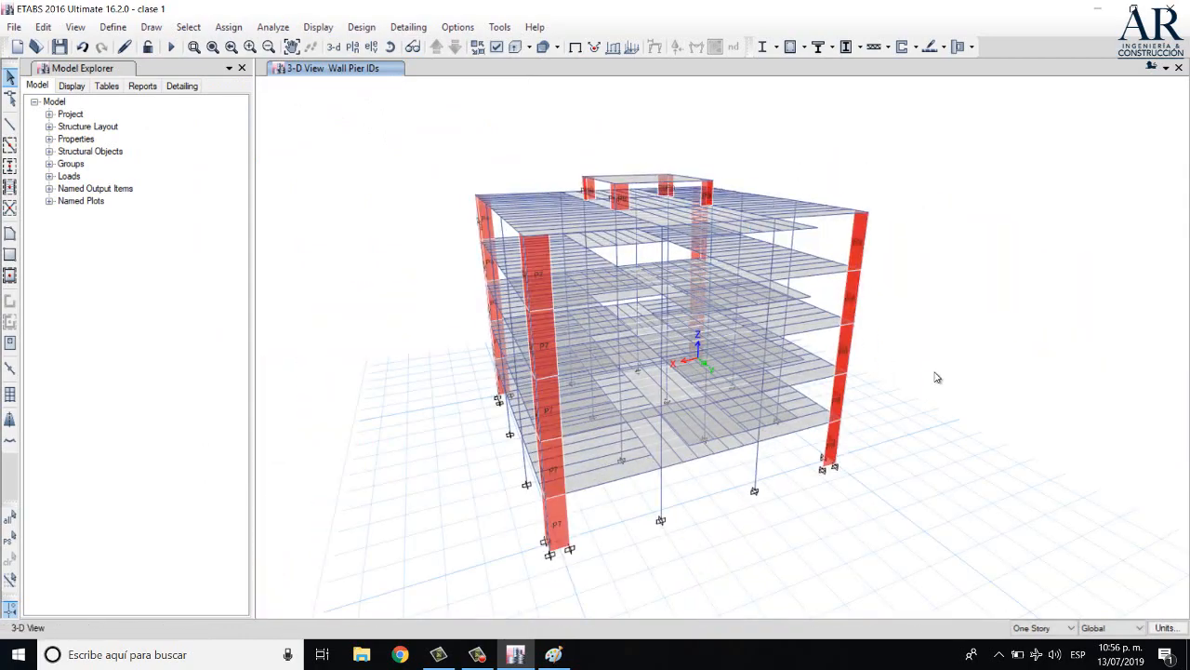
{"action": "left_click", "coordinate": [916, 48]}
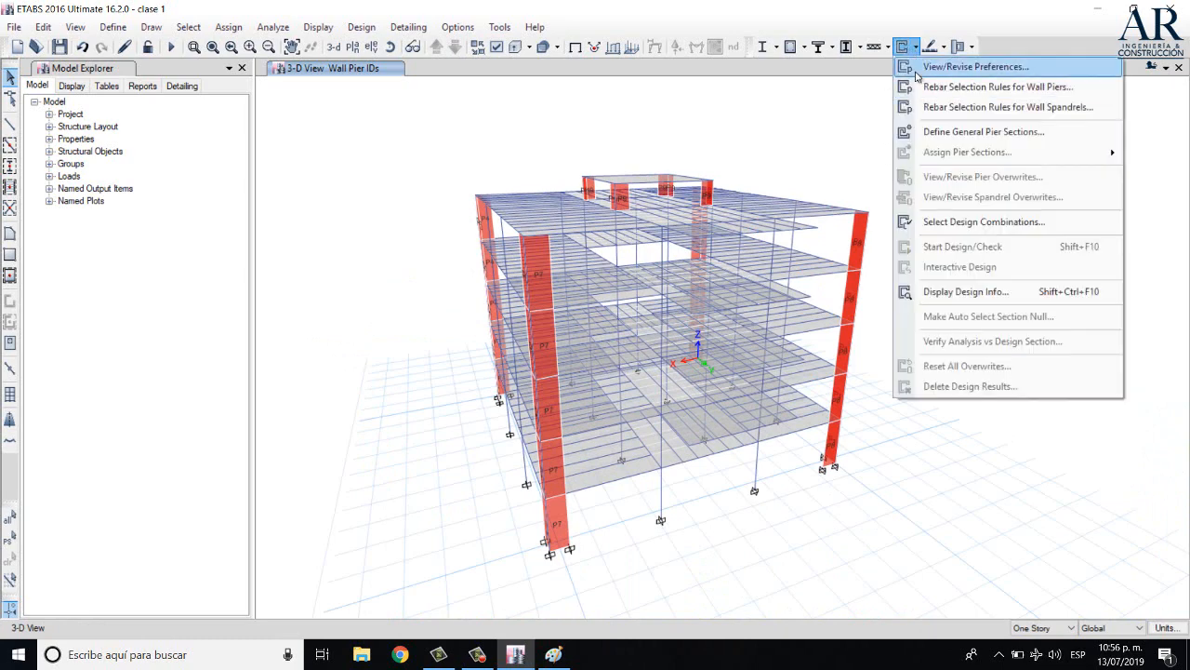
{"action": "left_click", "coordinate": [978, 67]}
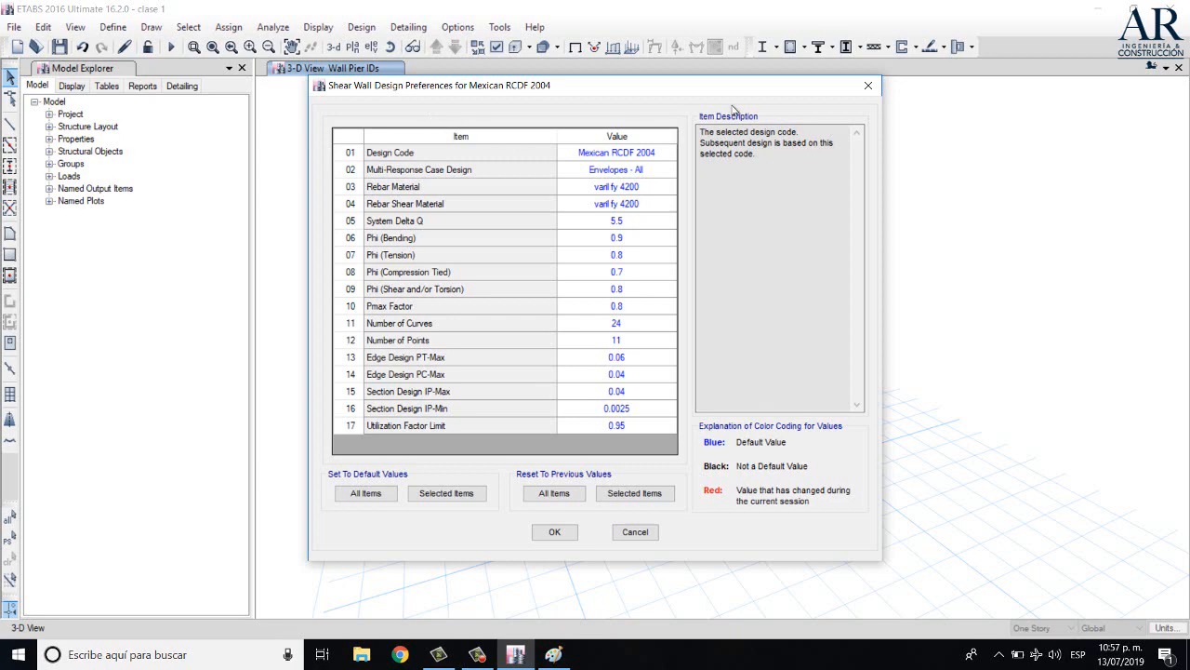
{"action": "left_click", "coordinate": [867, 85]}
In the rebar selection rules for wall piers, set the unconfined-zone vertical bars to smallest size #3 and largest size #6
{"action": "left_click", "coordinate": [917, 46]}
{"action": "left_click", "coordinate": [917, 46]}
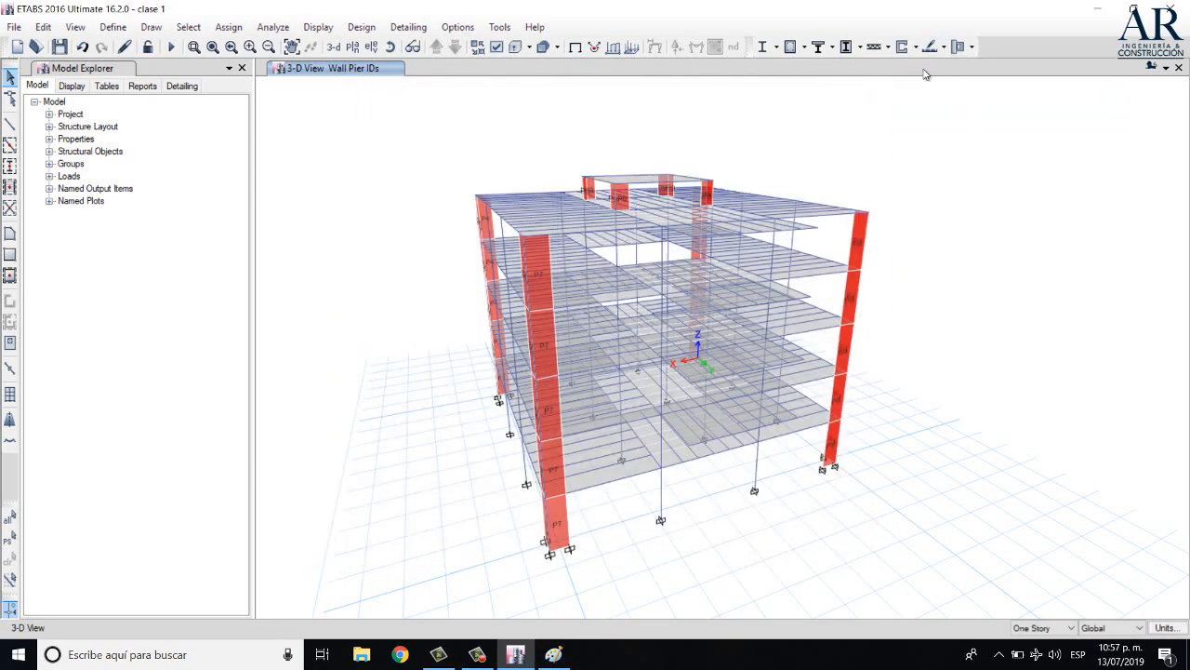
{"action": "left_click", "coordinate": [917, 46]}
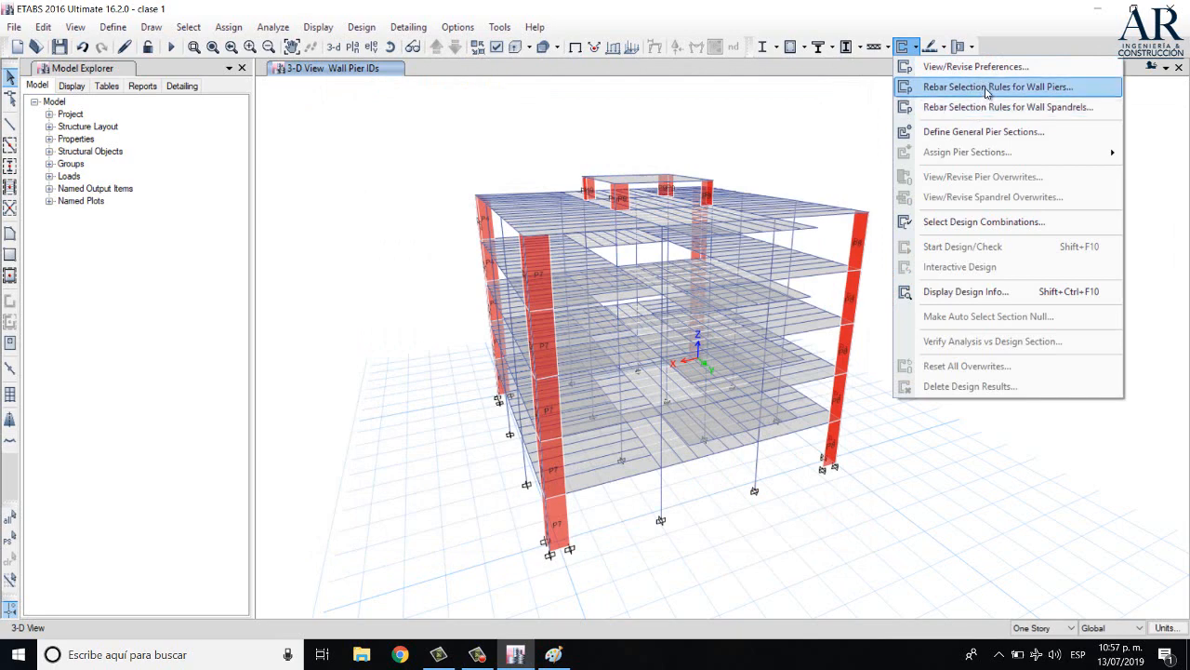
{"action": "left_click", "coordinate": [1037, 87]}
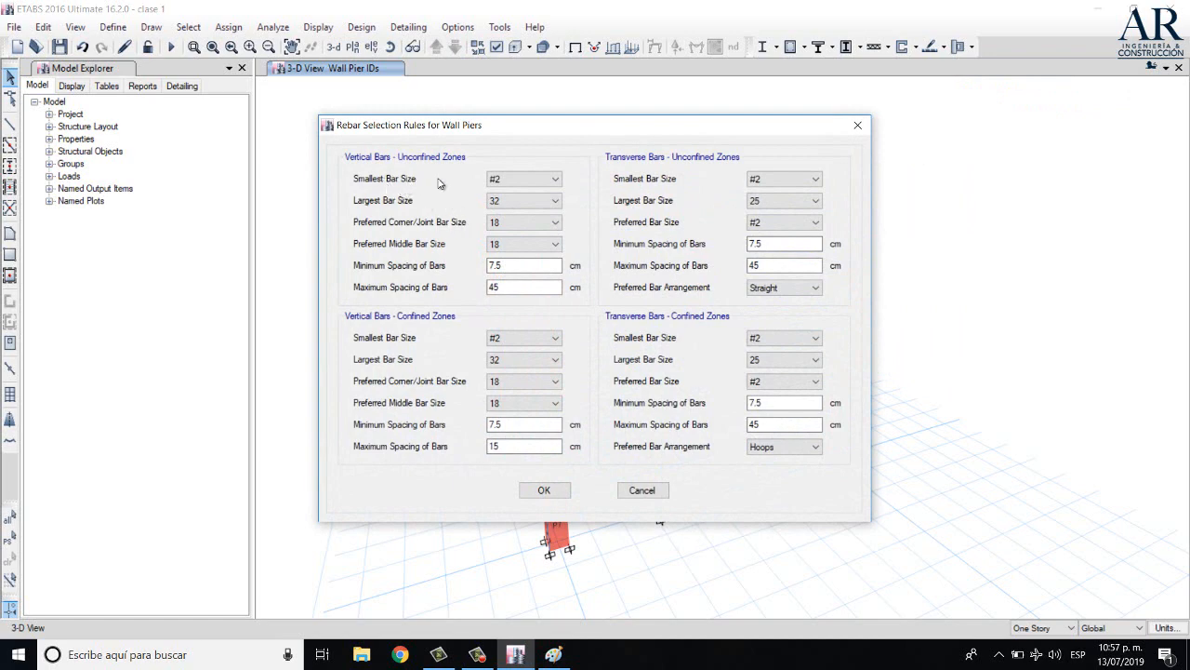
{"action": "left_click", "coordinate": [535, 179]}
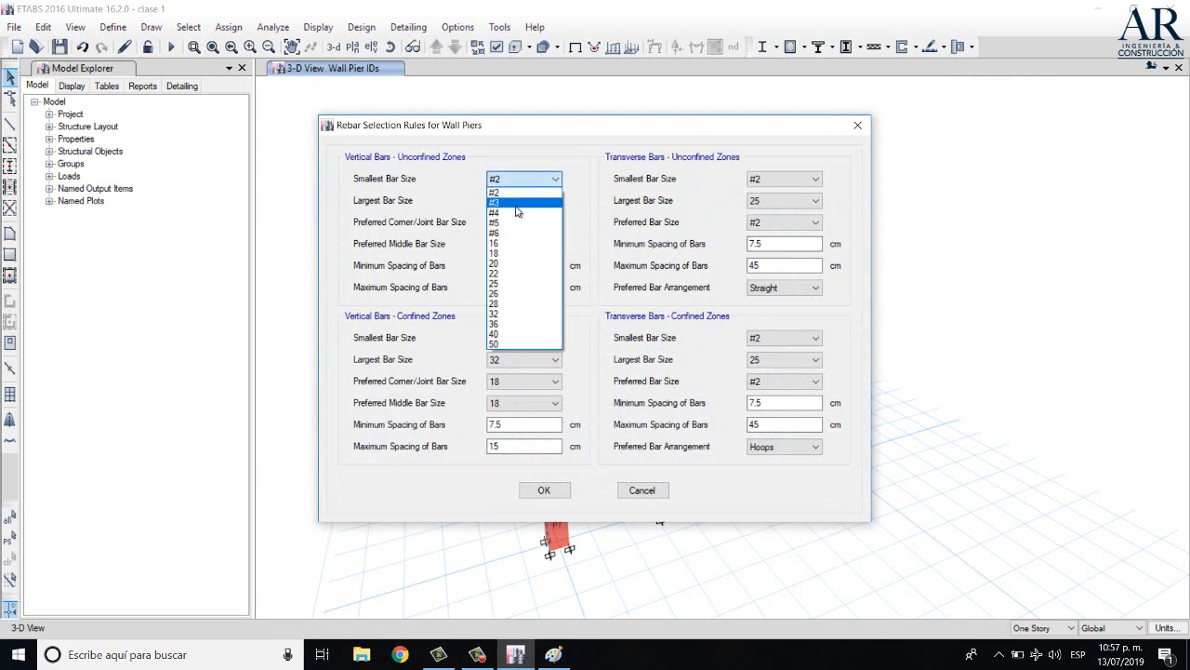
{"action": "left_click", "coordinate": [523, 204]}
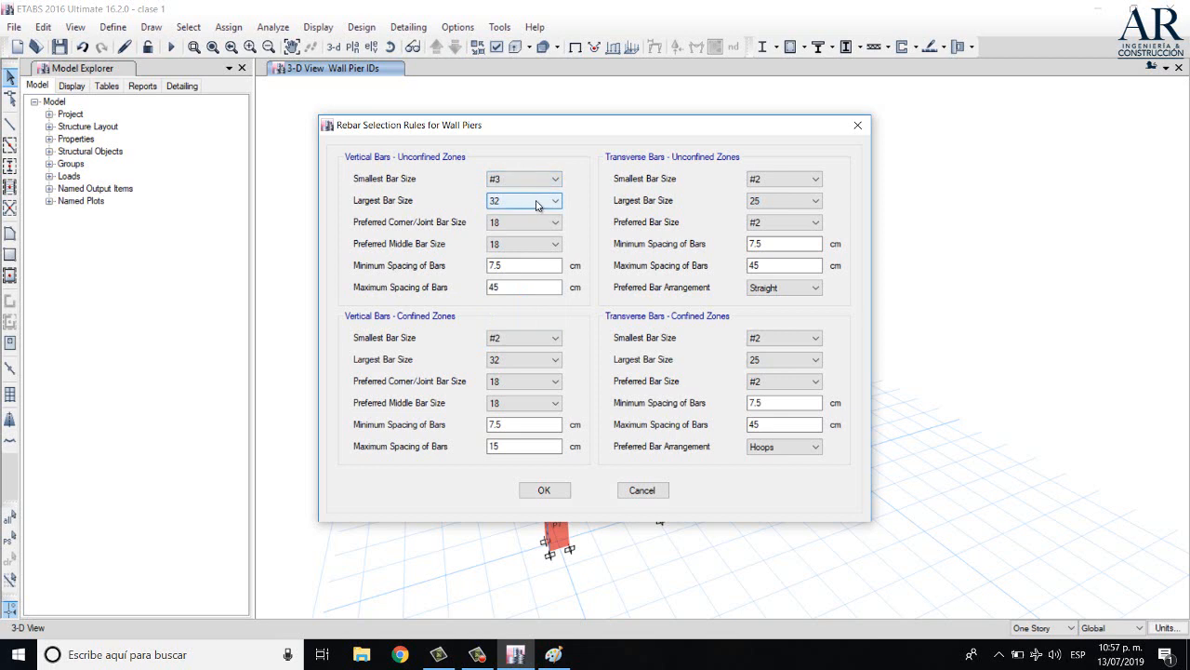
{"action": "left_click", "coordinate": [542, 205]}
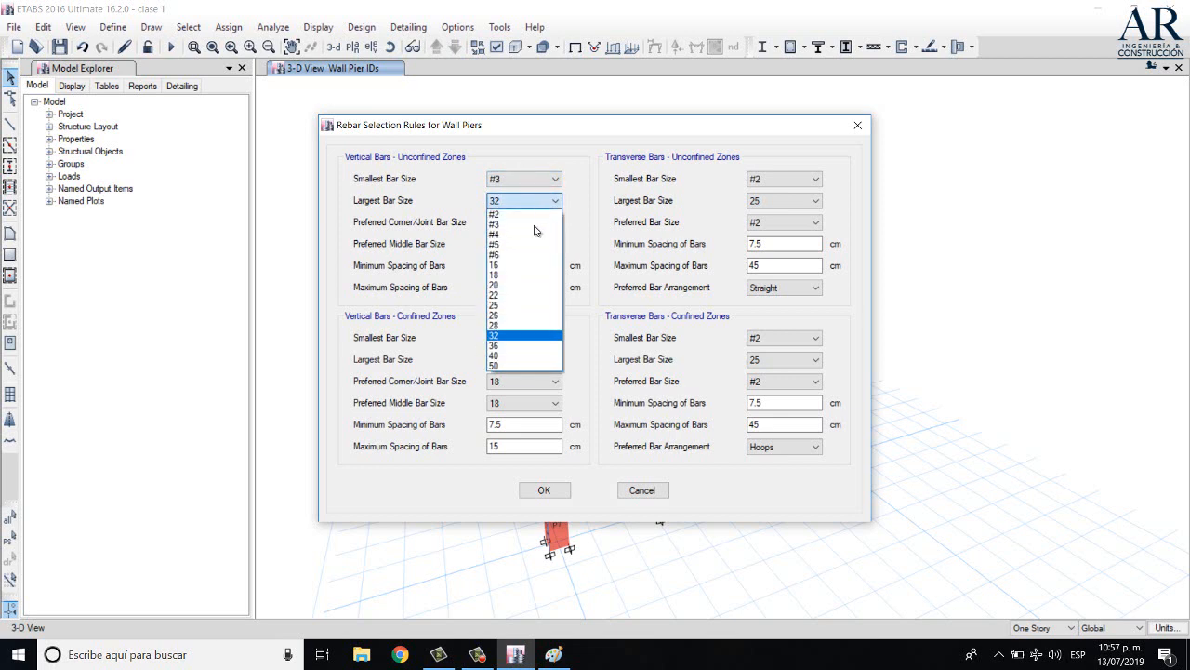
{"action": "left_click", "coordinate": [536, 254]}
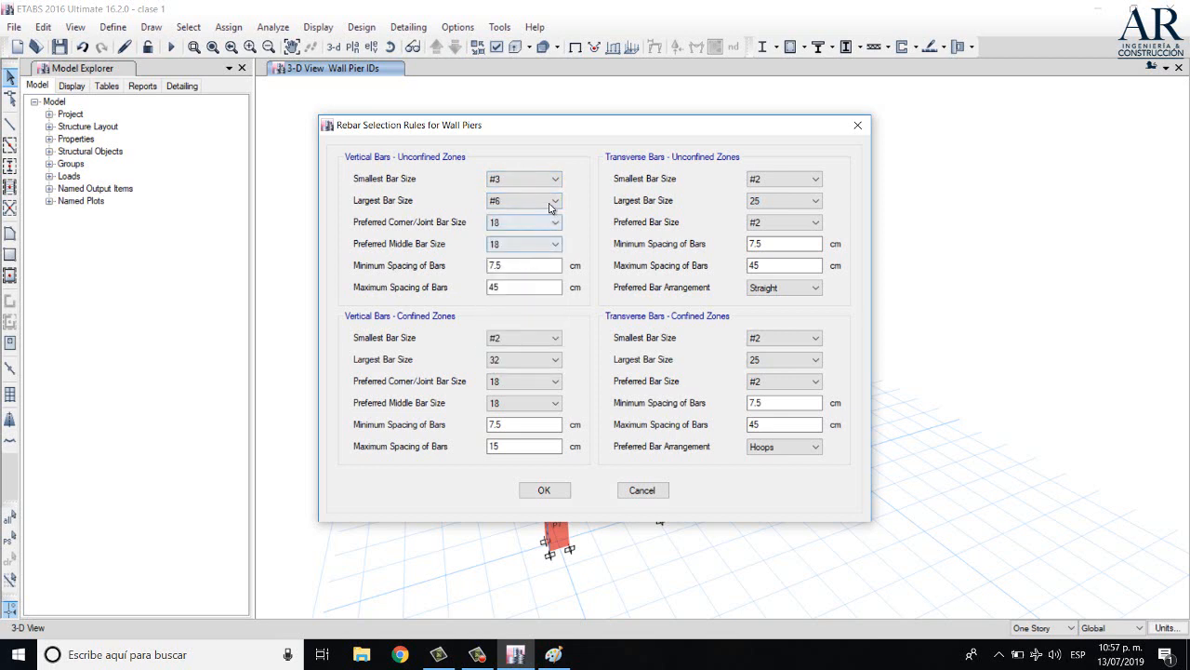
Set the unconfined-zone vertical bars' preferred corner/joint size to #4 and preferred middle size to #3
{"action": "left_click", "coordinate": [548, 229]}
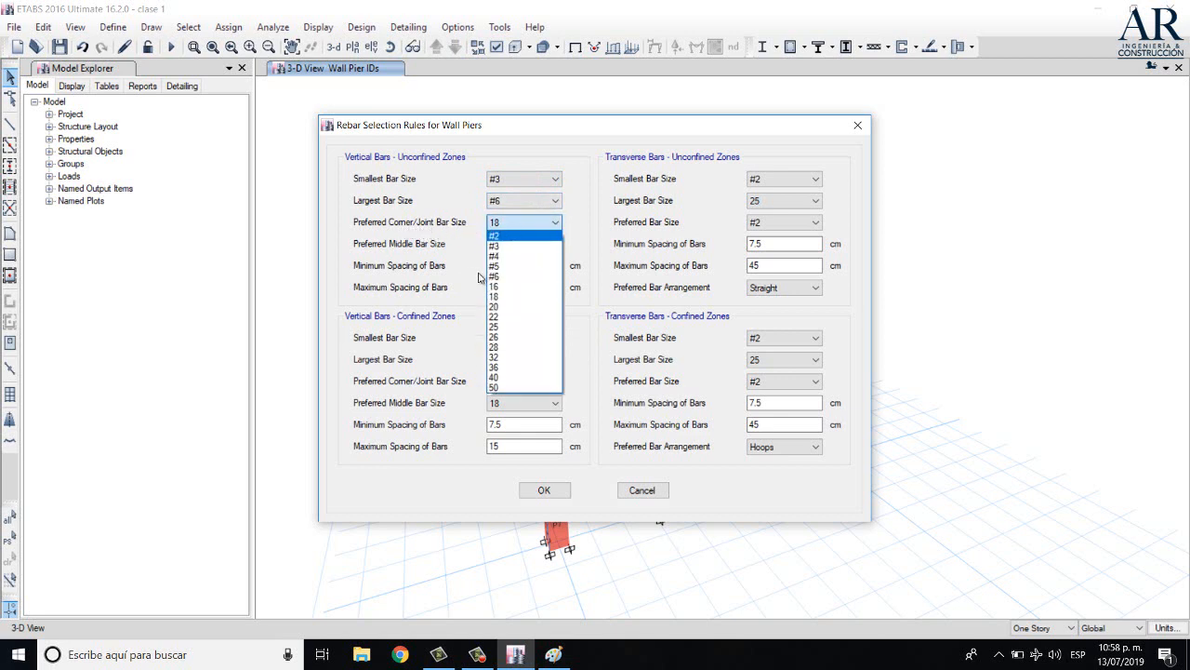
{"action": "left_click", "coordinate": [531, 257]}
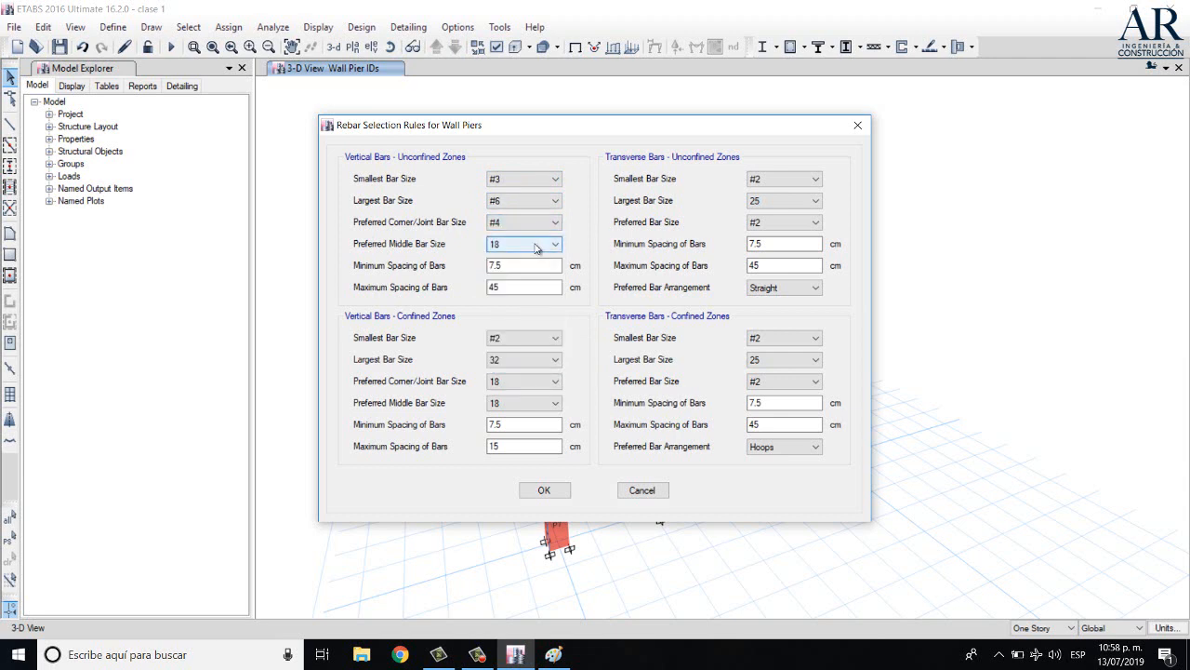
{"action": "left_click", "coordinate": [503, 245]}
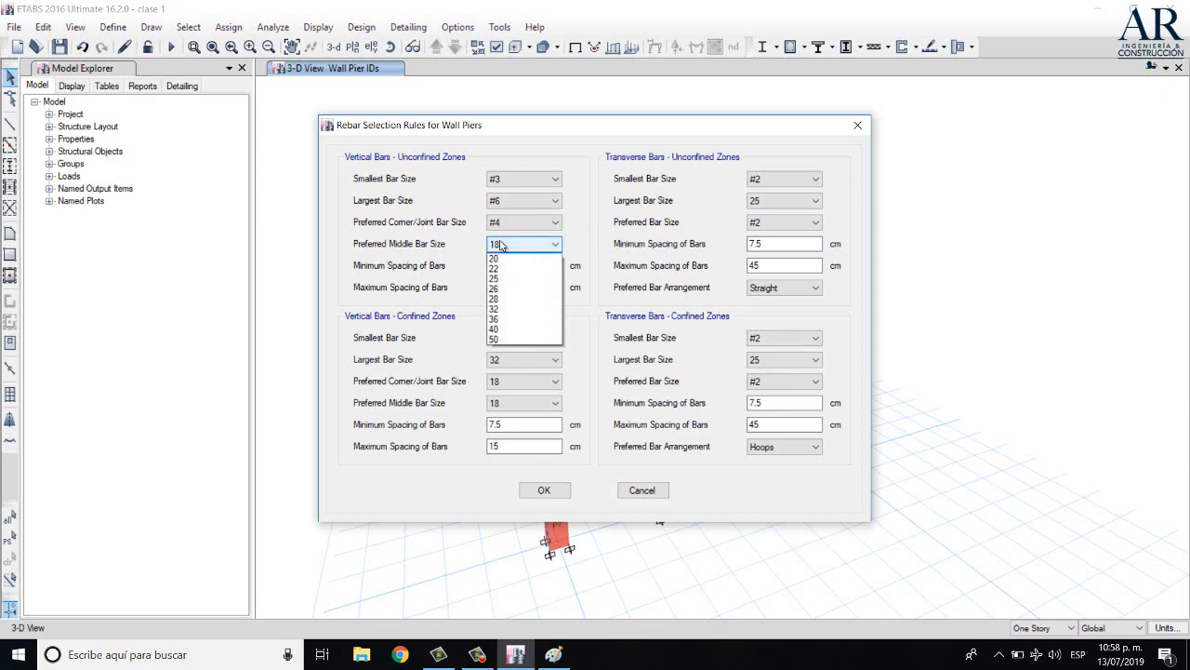
{"action": "left_click", "coordinate": [539, 269]}
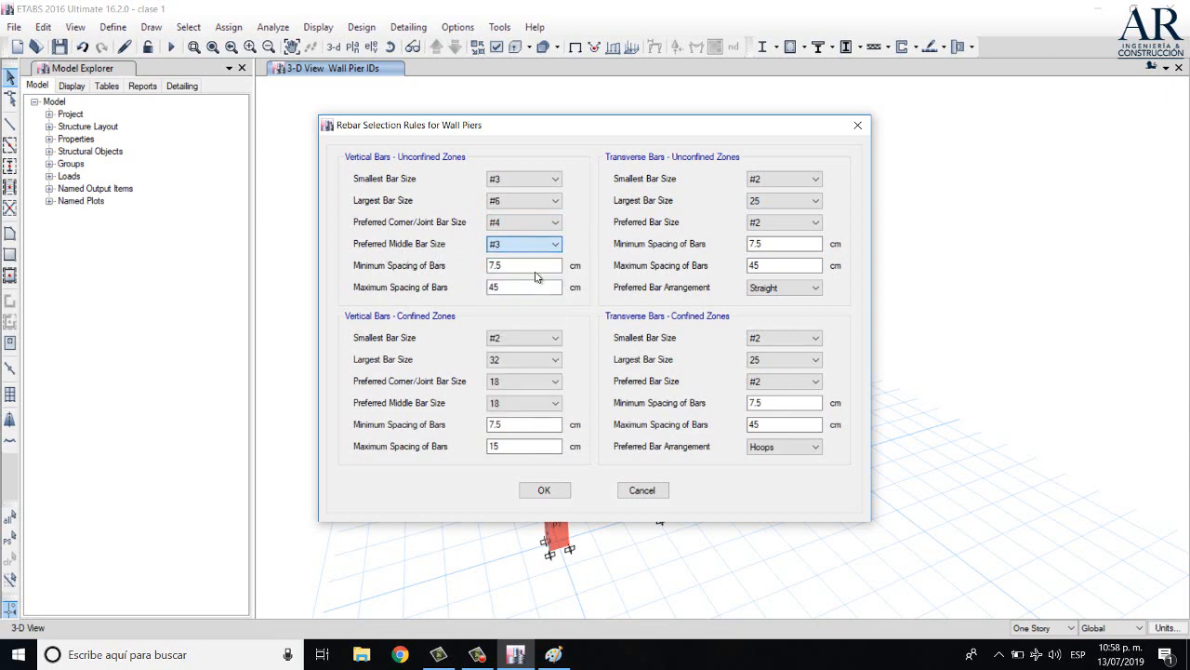
Switch to Paint and sketch a long horizontal wall section labelled "MURO" with two corner bars at its left end
{"action": "left_click", "coordinate": [553, 654]}
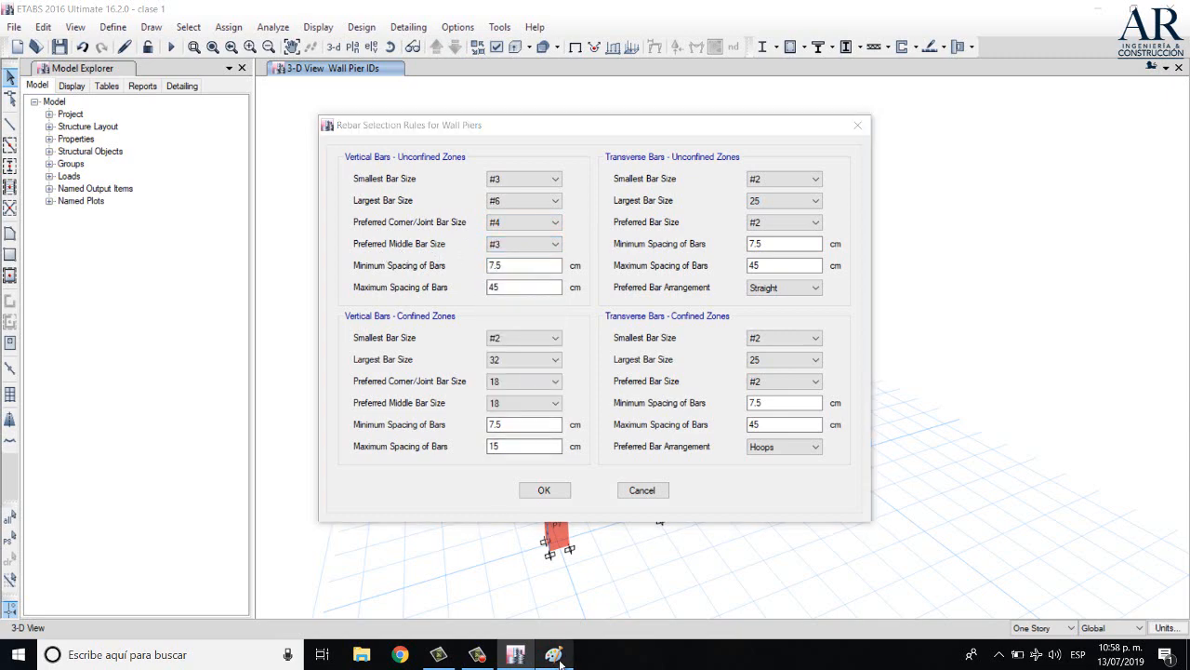
{"action": "mouse_move", "coordinate": [246, 366]}
{"action": "left_mouse_down"}
{"action": "mouse_move", "coordinate": [551, 444]}
{"action": "mouse_move", "coordinate": [619, 391]}
{"action": "mouse_move", "coordinate": [247, 381]}
{"action": "left_mouse_up"}
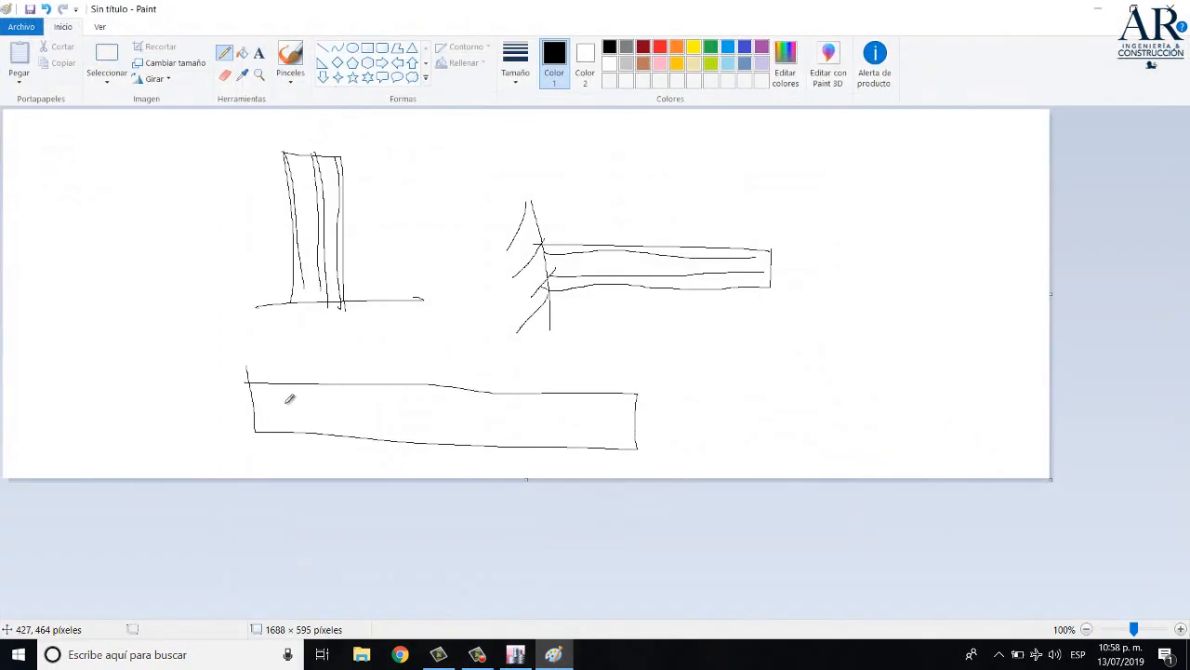
{"action": "left_click_drag", "start_coordinate": [90, 369], "coordinate": [113, 416]}
{"action": "mouse_move", "coordinate": [102, 340]}
{"action": "left_mouse_down"}
{"action": "mouse_move", "coordinate": [181, 374]}
{"action": "mouse_move", "coordinate": [223, 340]}
{"action": "mouse_move", "coordinate": [295, 335]}
{"action": "mouse_move", "coordinate": [262, 432]}
{"action": "mouse_move", "coordinate": [357, 424]}
{"action": "left_mouse_up"}
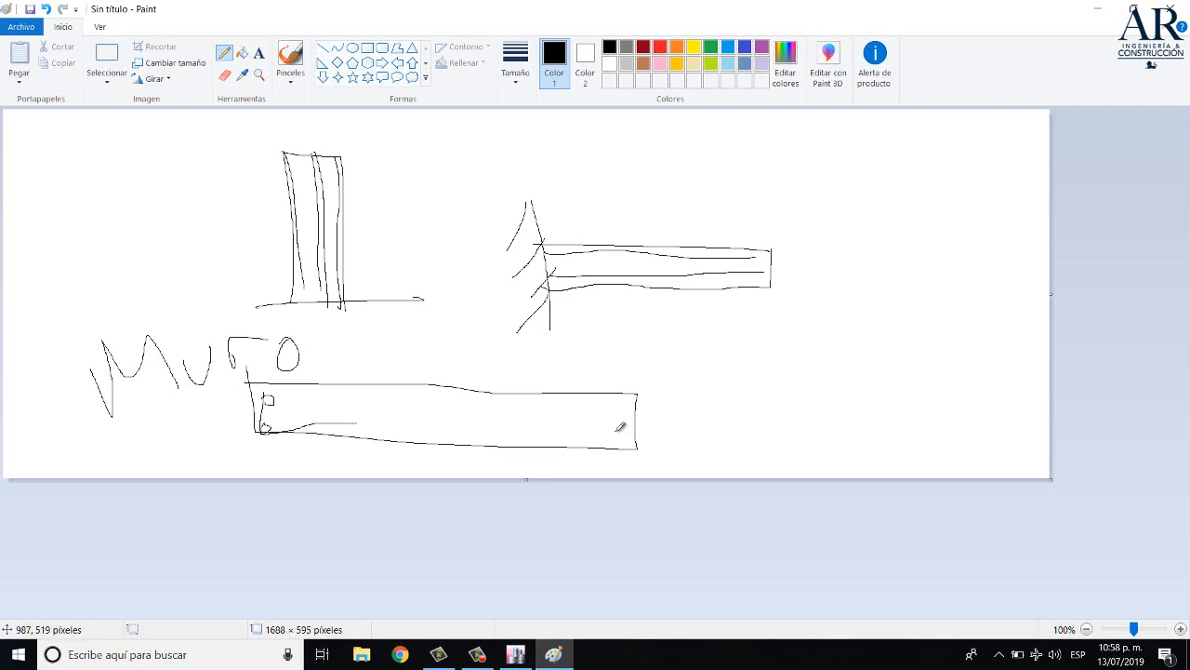
Add corner bars at the wall section's right end and four middle bars along its upper face, with a line joining the upper corners
{"action": "left_click_drag", "start_coordinate": [617, 430], "coordinate": [622, 437]}
{"action": "left_click_drag", "start_coordinate": [321, 398], "coordinate": [527, 406]}
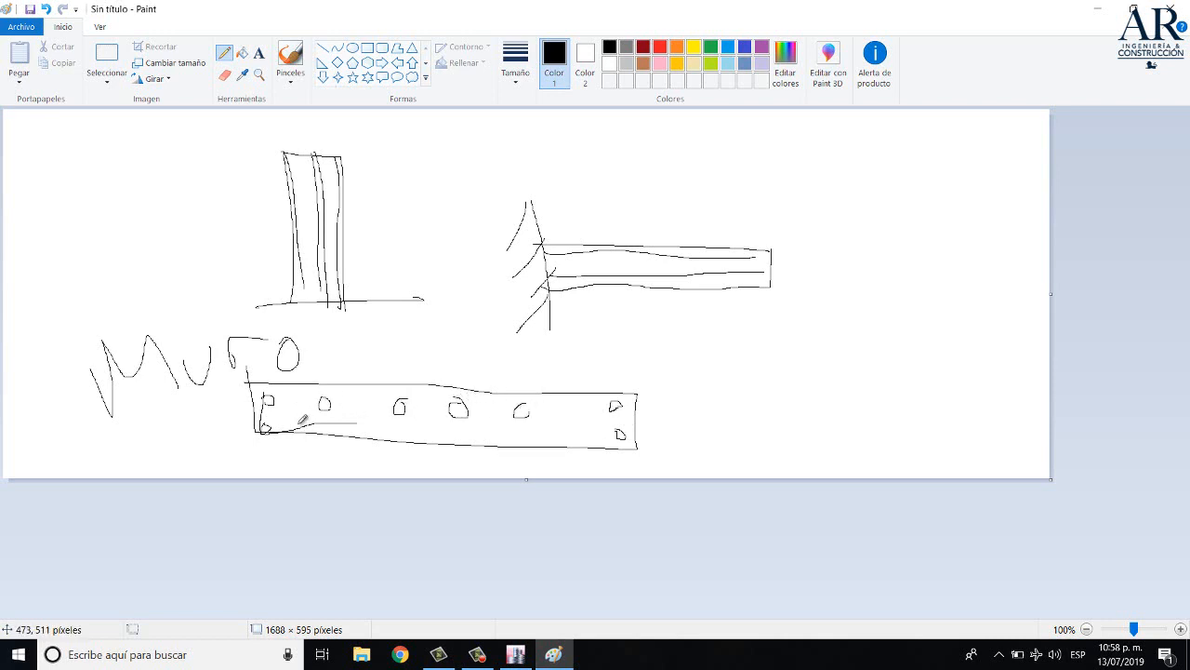
{"action": "left_click_drag", "start_coordinate": [268, 398], "coordinate": [620, 398]}
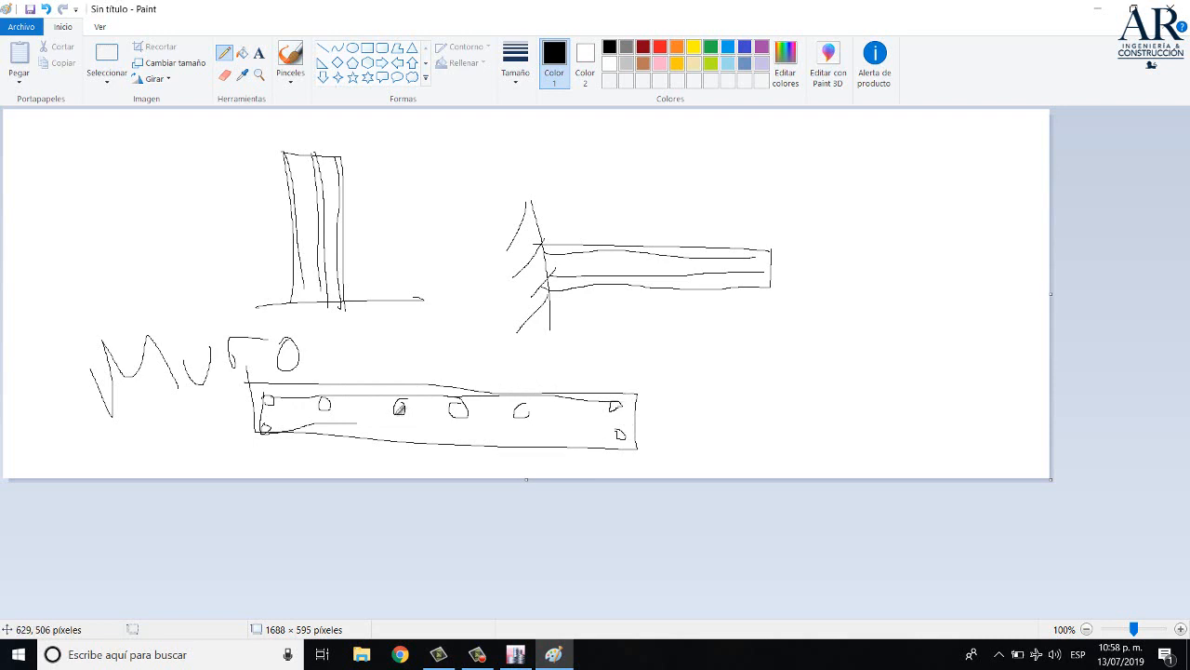
Circle the upper and lower middle-bar zones, draw four bars in the lower one, and add a leader from the upper right corner bar
{"action": "mouse_move", "coordinate": [424, 388]}
{"action": "left_mouse_down"}
{"action": "mouse_move", "coordinate": [326, 385]}
{"action": "mouse_move", "coordinate": [474, 422]}
{"action": "mouse_move", "coordinate": [467, 390]}
{"action": "mouse_move", "coordinate": [365, 385]}
{"action": "left_mouse_up"}
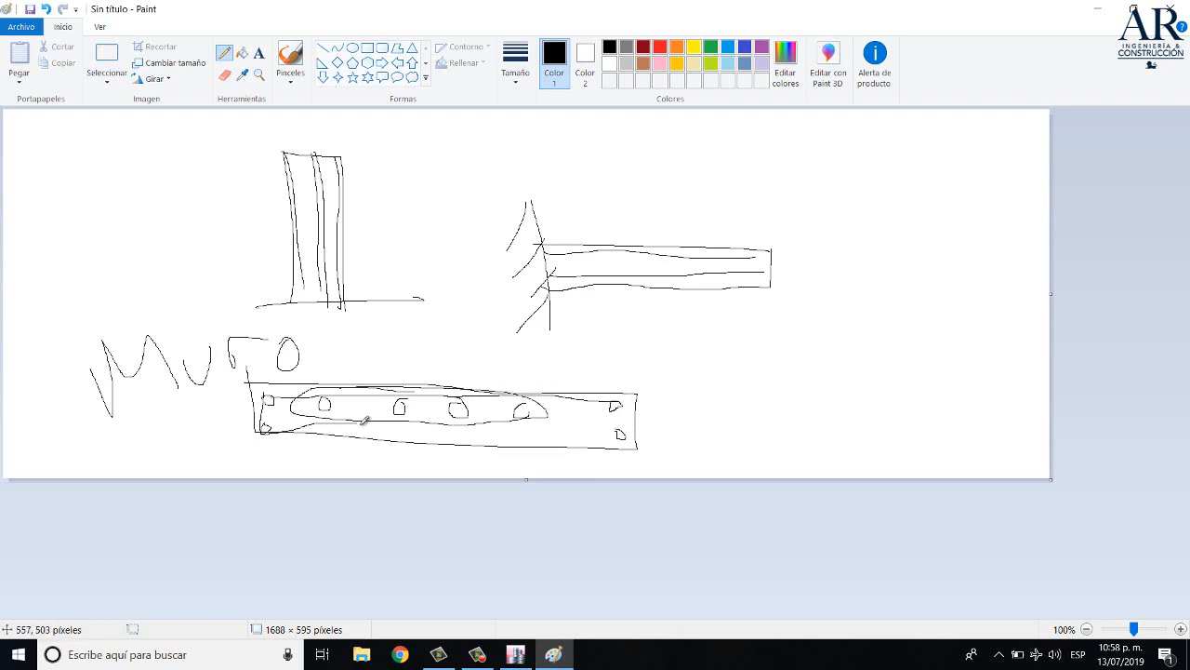
{"action": "mouse_move", "coordinate": [523, 420]}
{"action": "left_mouse_down"}
{"action": "mouse_move", "coordinate": [284, 426]}
{"action": "mouse_move", "coordinate": [493, 421]}
{"action": "left_mouse_up"}
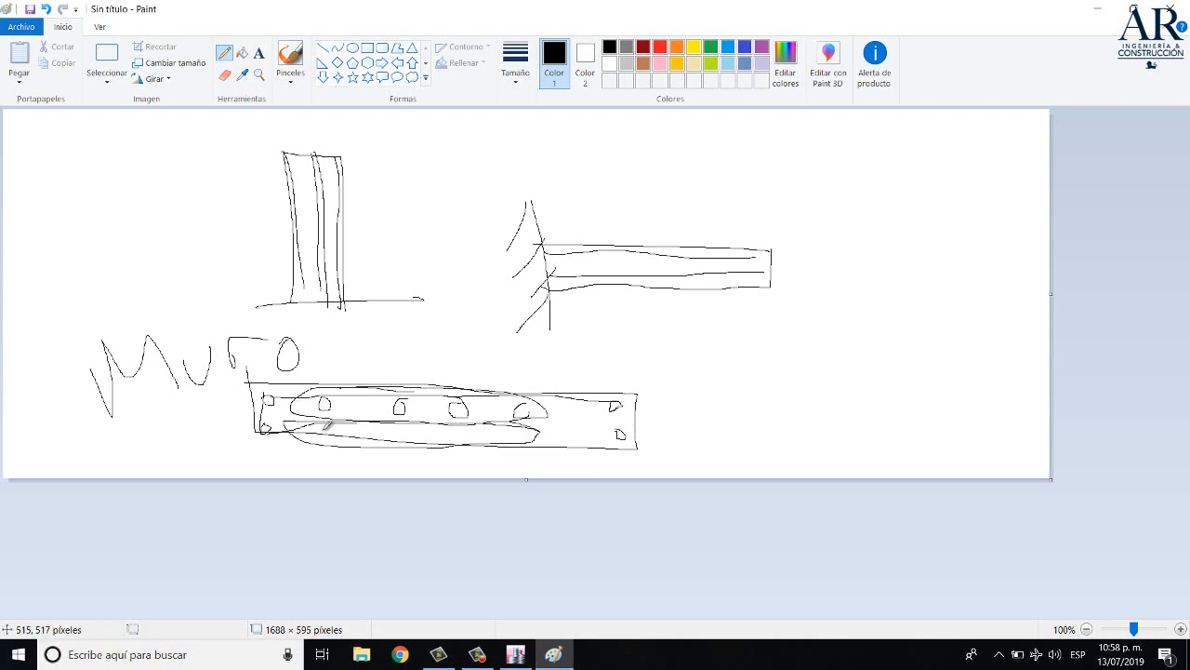
{"action": "mouse_move", "coordinate": [387, 432]}
{"action": "left_mouse_down"}
{"action": "mouse_move", "coordinate": [377, 432]}
{"action": "mouse_move", "coordinate": [444, 440]}
{"action": "mouse_move", "coordinate": [428, 441]}
{"action": "left_mouse_up"}
{"action": "left_click_drag", "start_coordinate": [525, 432], "coordinate": [521, 435]}
{"action": "left_click_drag", "start_coordinate": [625, 397], "coordinate": [827, 357]}
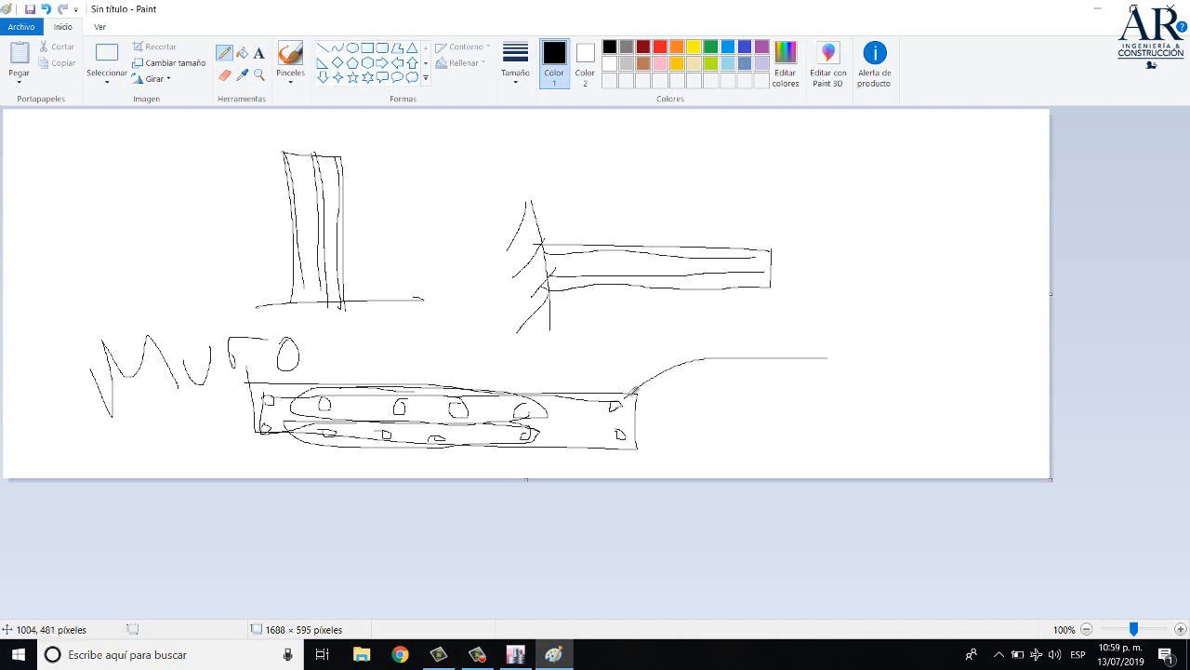
{"action": "left_click_drag", "start_coordinate": [612, 409], "coordinate": [624, 407]}
Switch back to ETABS and set the confined-zone vertical bars to smallest size #6 and largest size #4
{"action": "left_click", "coordinate": [551, 656]}
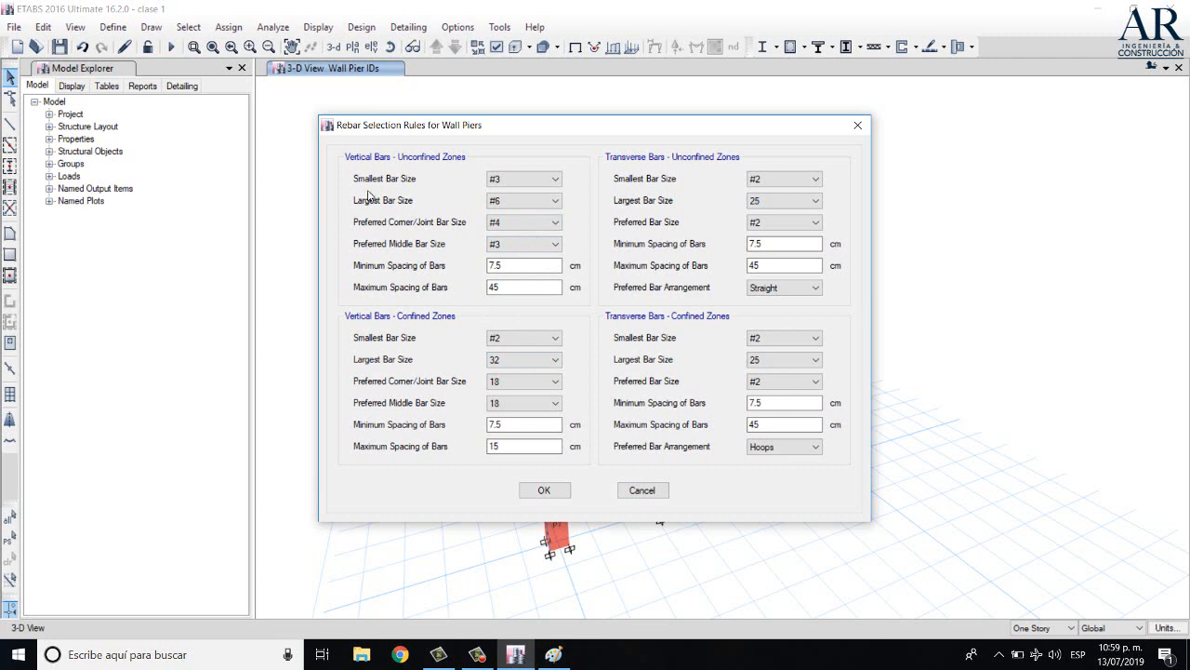
{"action": "left_click", "coordinate": [520, 245]}
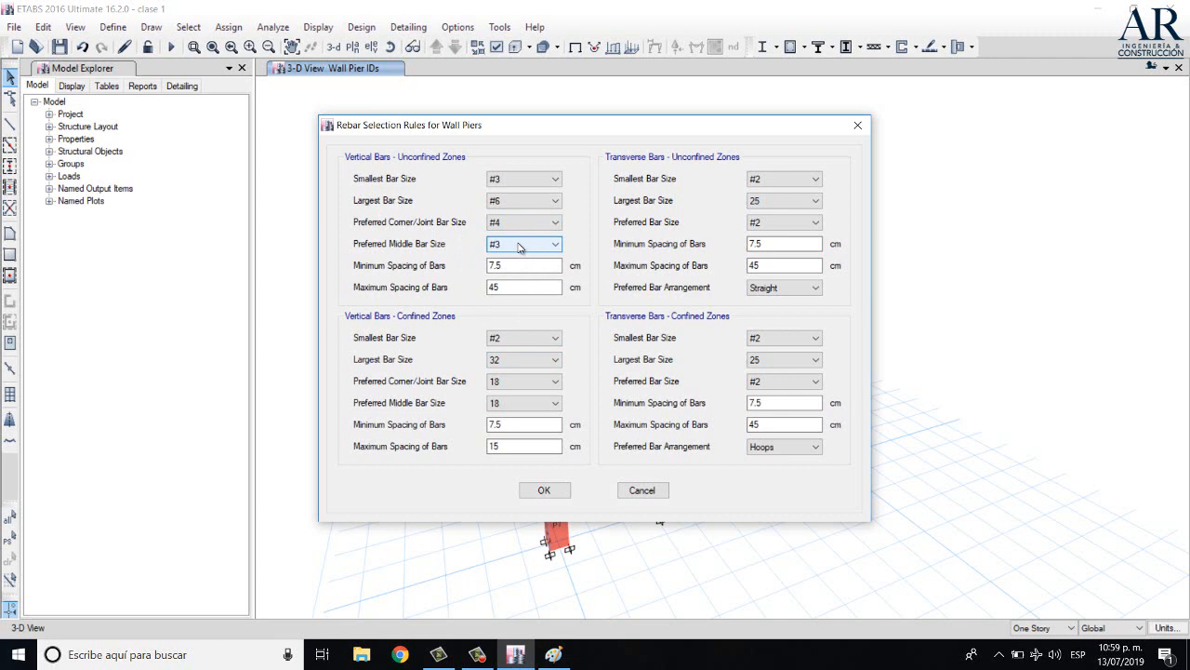
{"action": "left_click", "coordinate": [538, 268]}
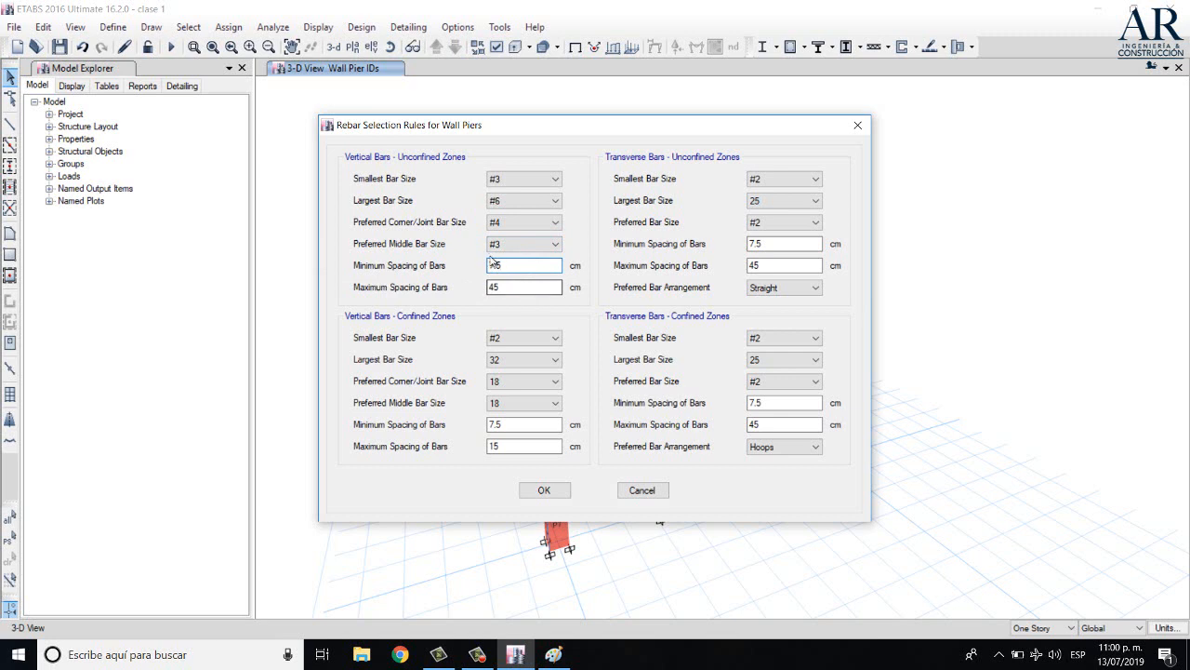
{"action": "left_click", "coordinate": [514, 340]}
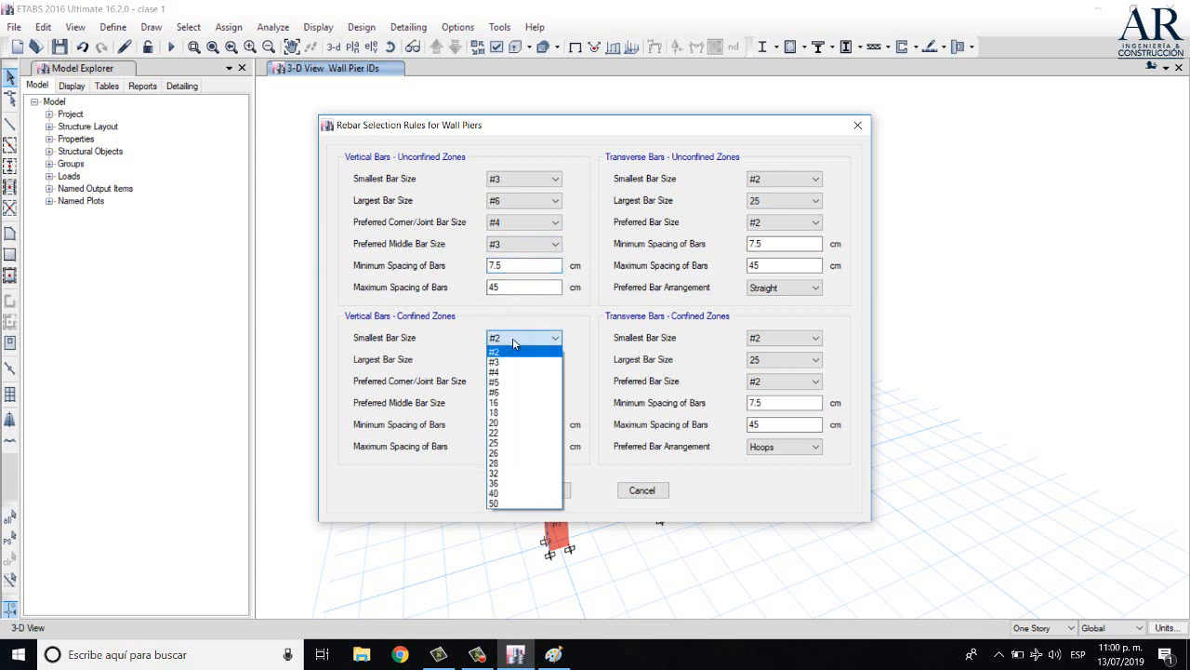
{"action": "left_click", "coordinate": [512, 393]}
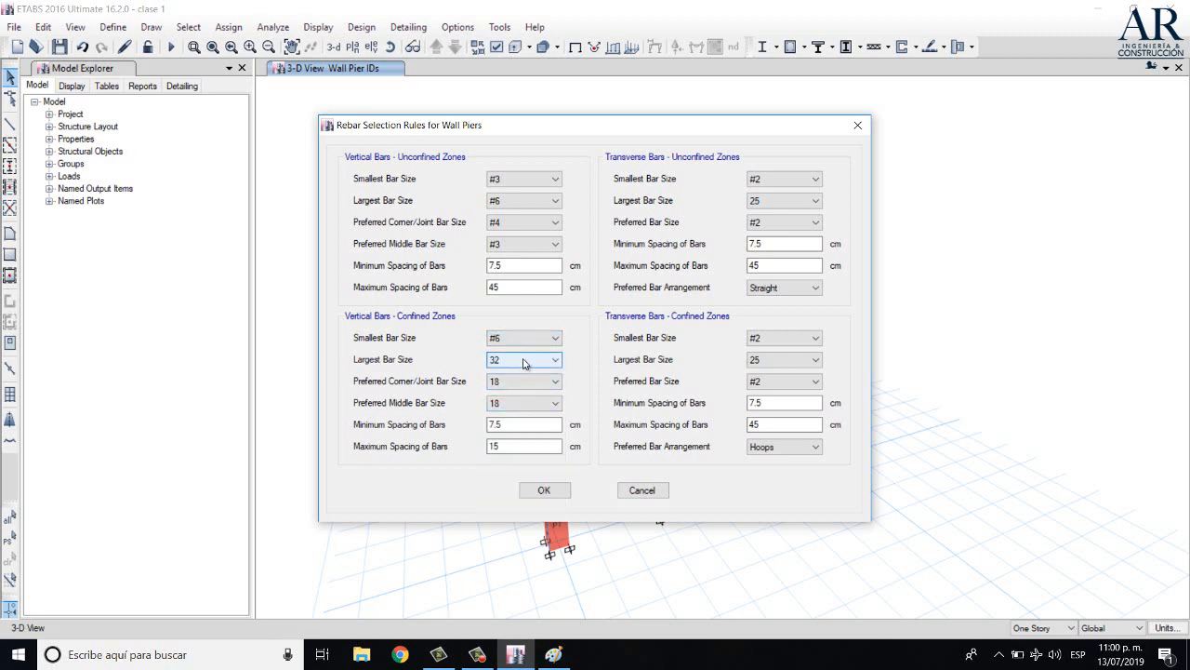
{"action": "left_click", "coordinate": [524, 361]}
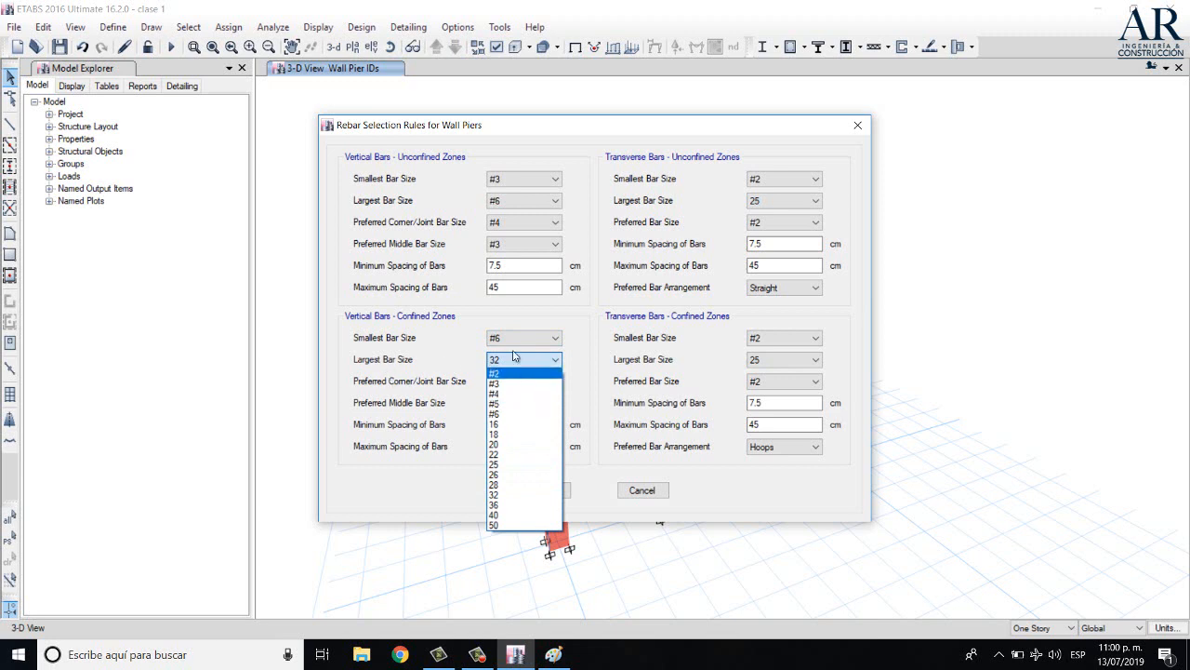
{"action": "left_click", "coordinate": [519, 393]}
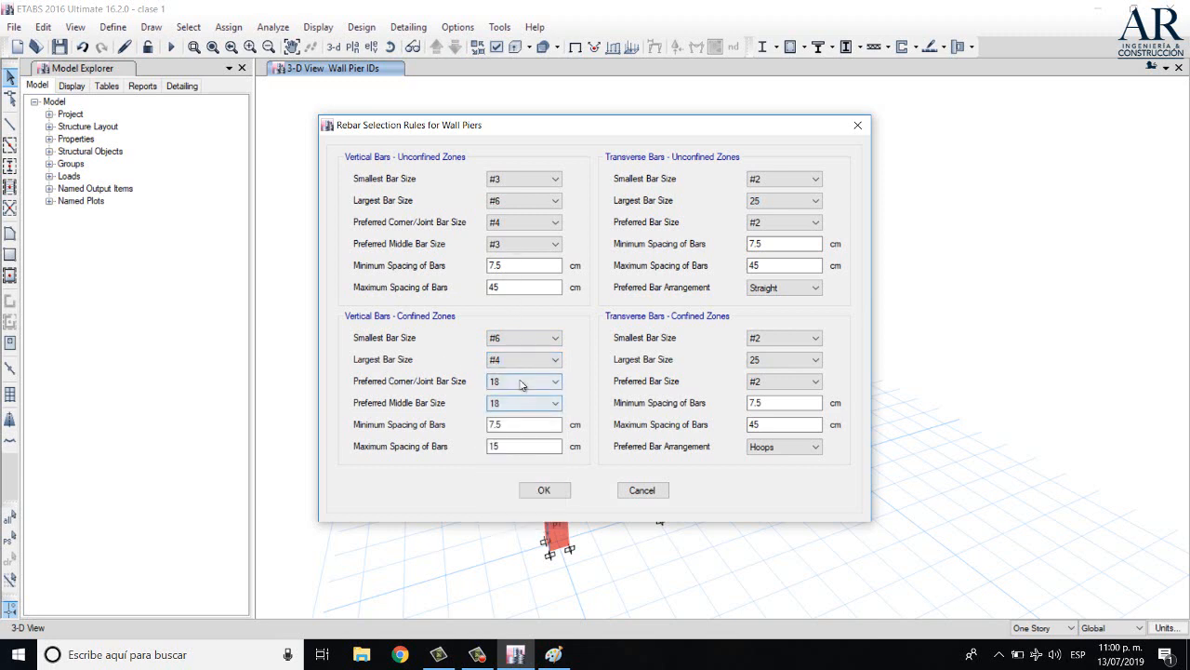
Set the confined-zone vertical bars' preferred corner/joint size to #4 and preferred middle size to #3
{"action": "left_click", "coordinate": [519, 385]}
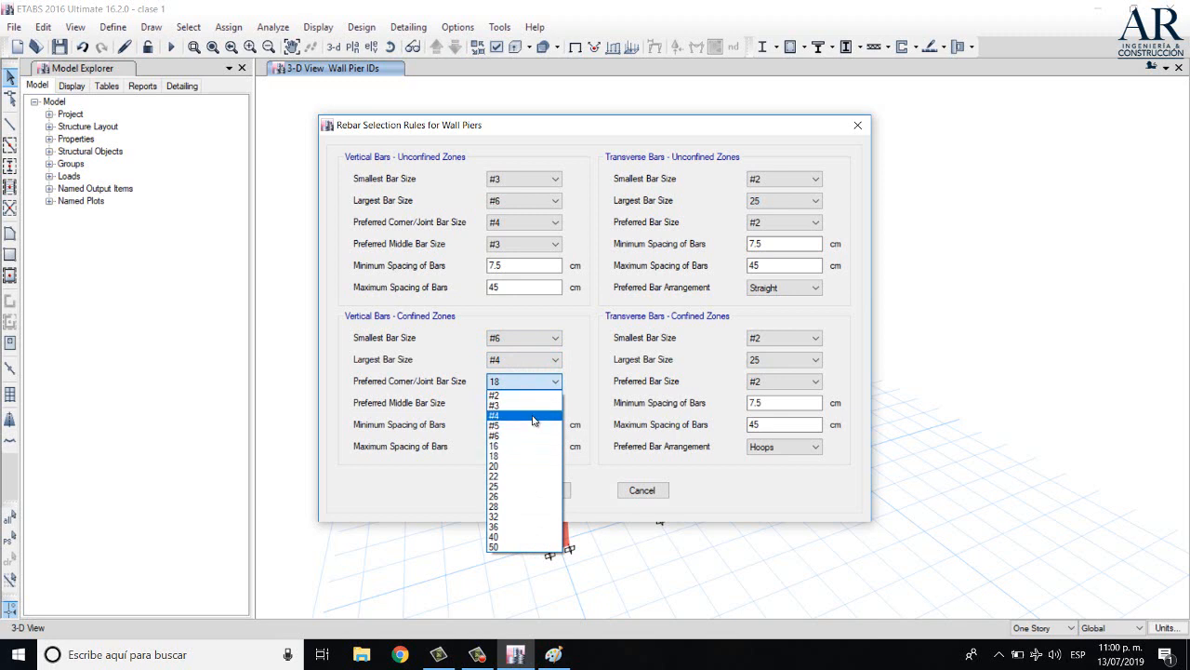
{"action": "left_click", "coordinate": [533, 421]}
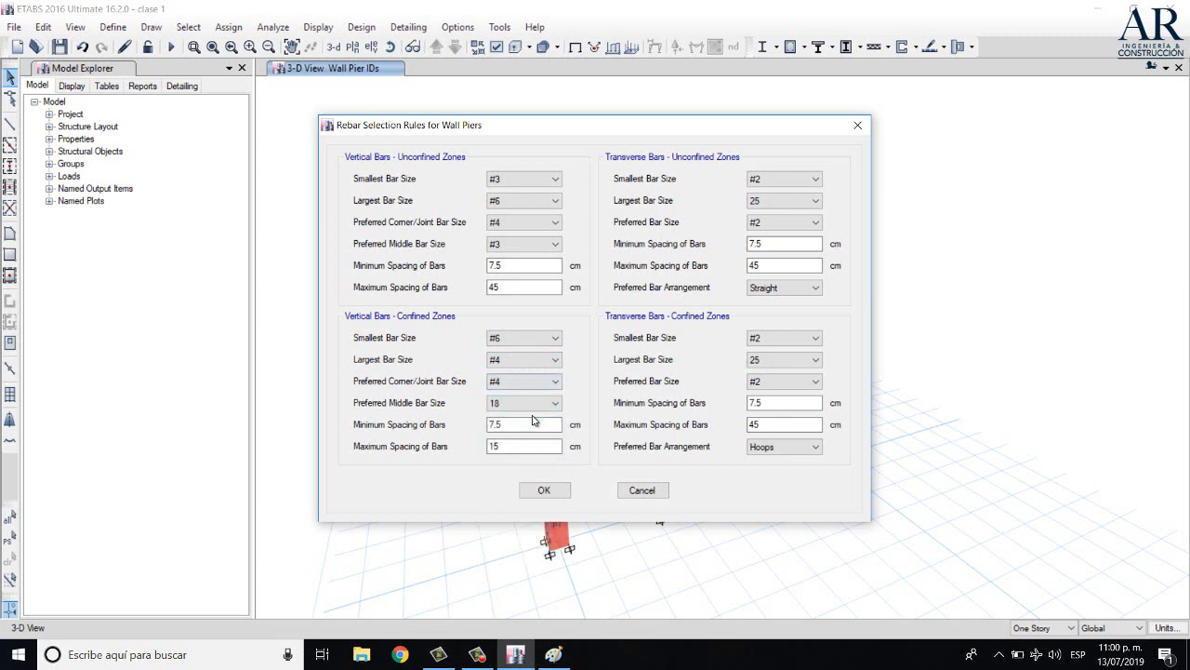
{"action": "left_click", "coordinate": [490, 183]}
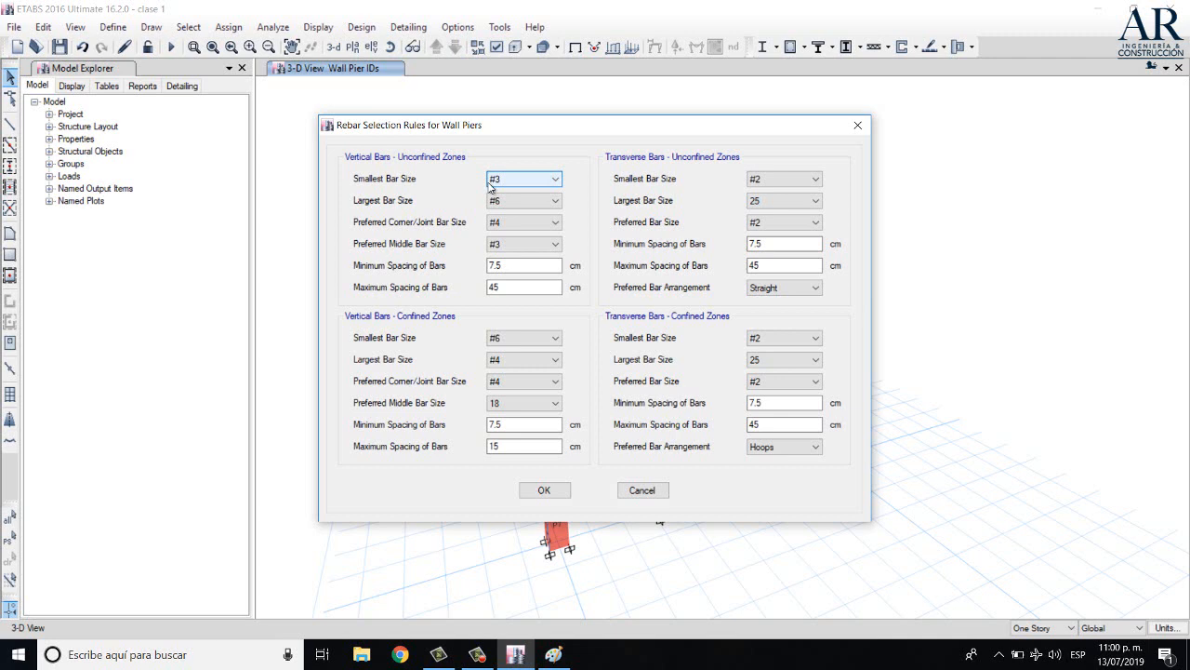
{"action": "left_click", "coordinate": [512, 404]}
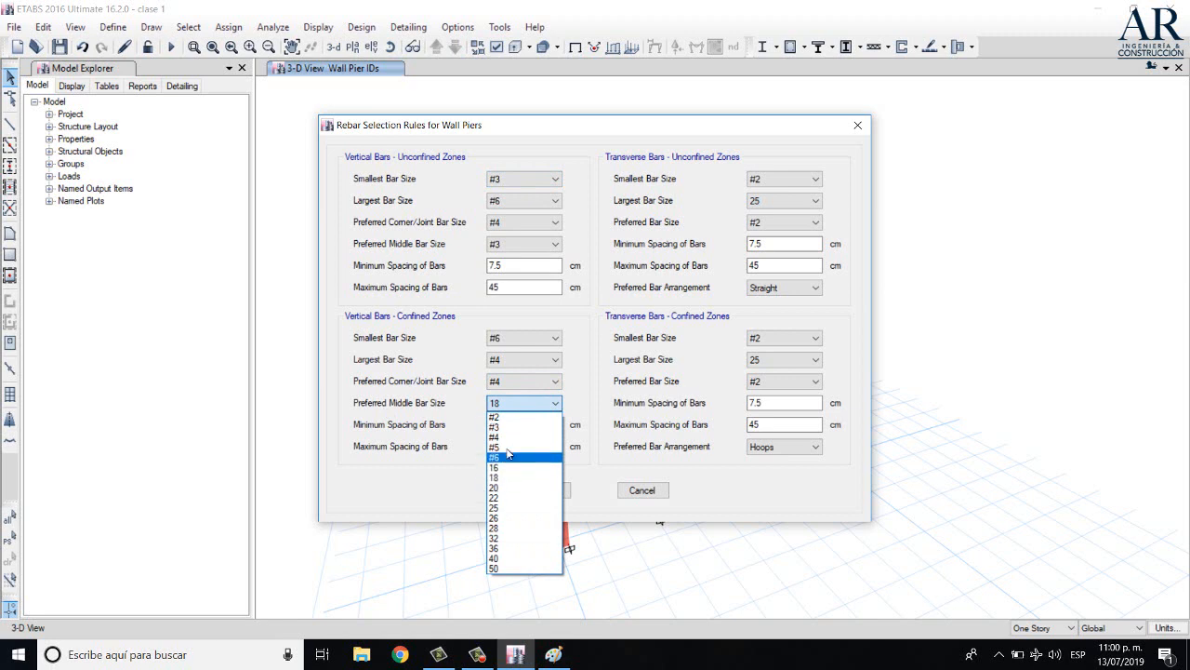
{"action": "left_click", "coordinate": [512, 430]}
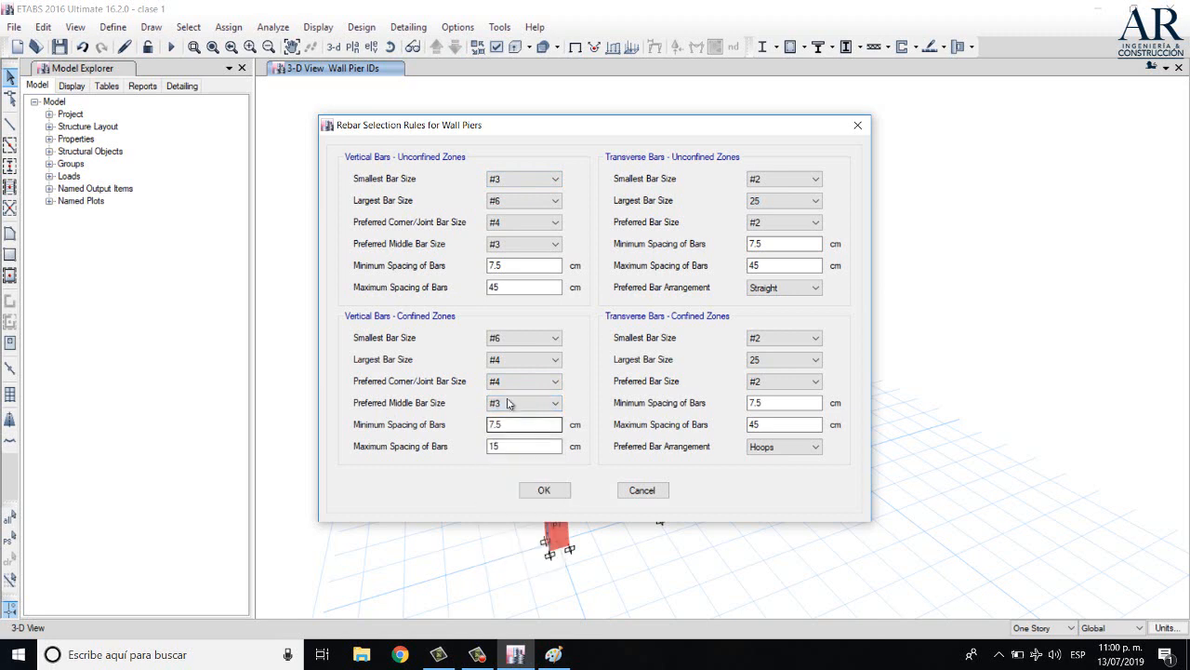
Correct the confined-zone vertical bars to smallest size #3 and largest size #6
{"action": "left_click", "coordinate": [542, 340]}
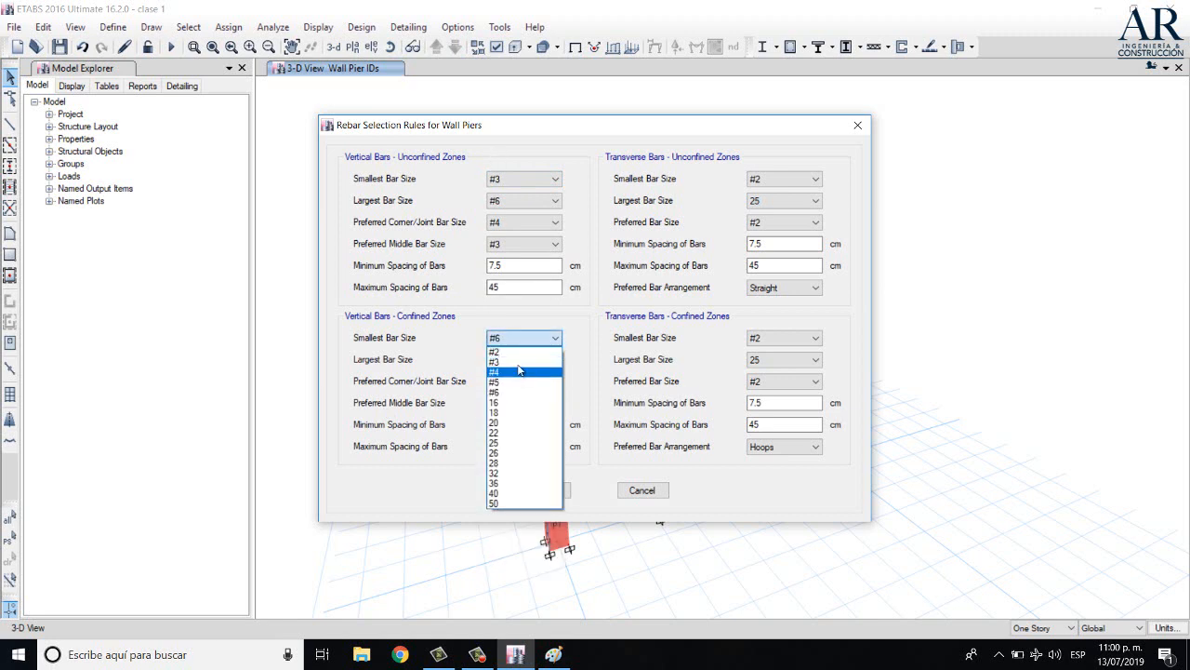
{"action": "left_click", "coordinate": [531, 371]}
{"action": "left_click", "coordinate": [528, 363]}
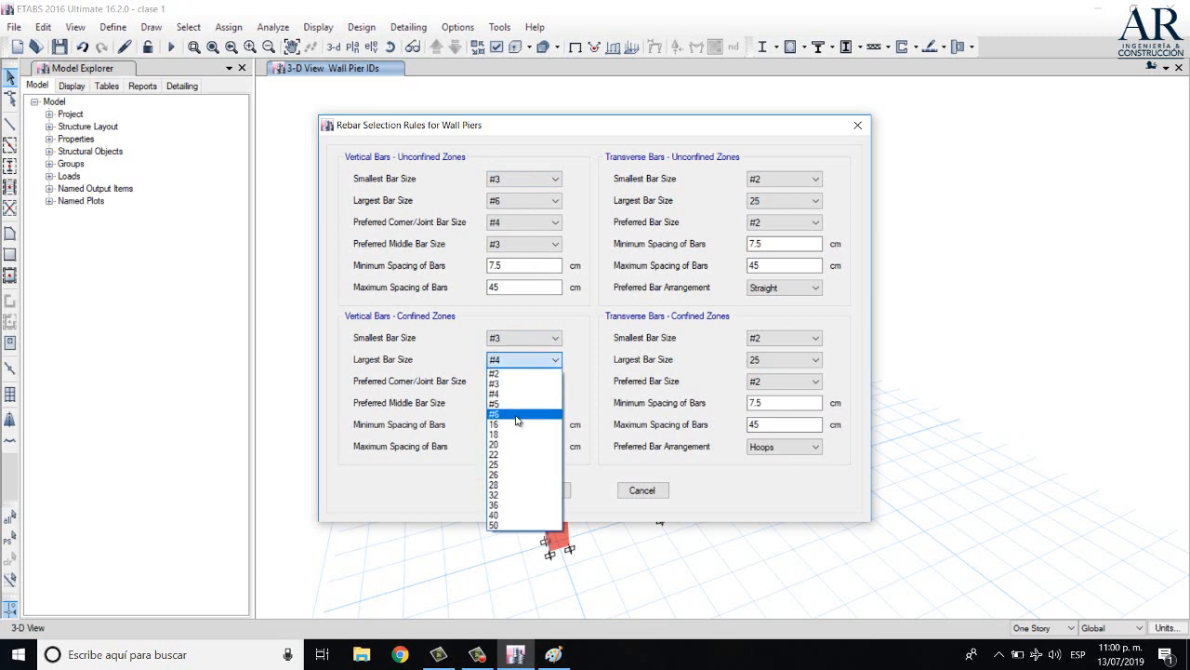
{"action": "left_click", "coordinate": [518, 415]}
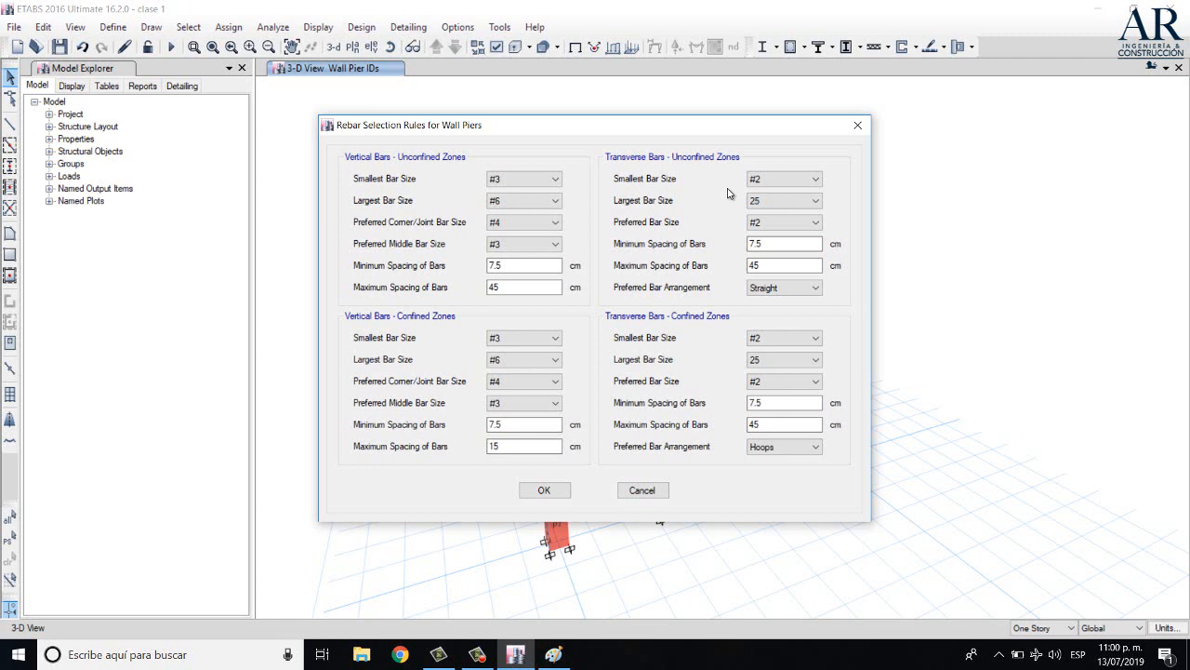
Set the unconfined-zone transverse bars to smallest size #3, largest size #4 and preferred size #4
{"action": "left_click", "coordinate": [809, 180]}
{"action": "left_click", "coordinate": [798, 203]}
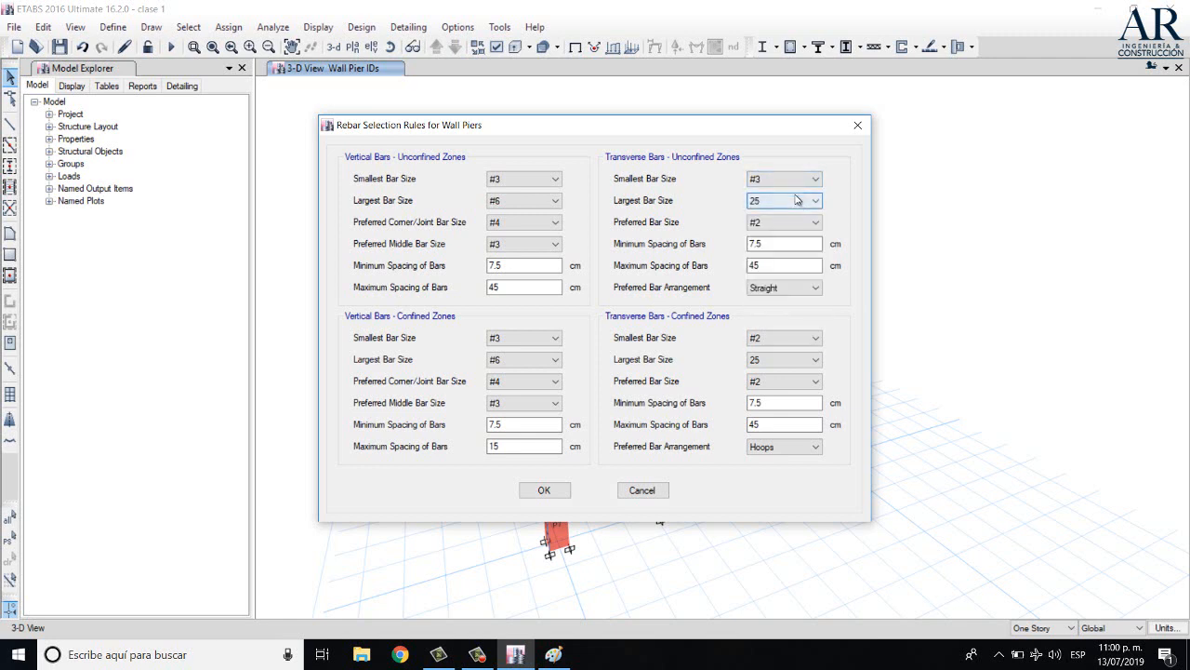
{"action": "left_click", "coordinate": [796, 200]}
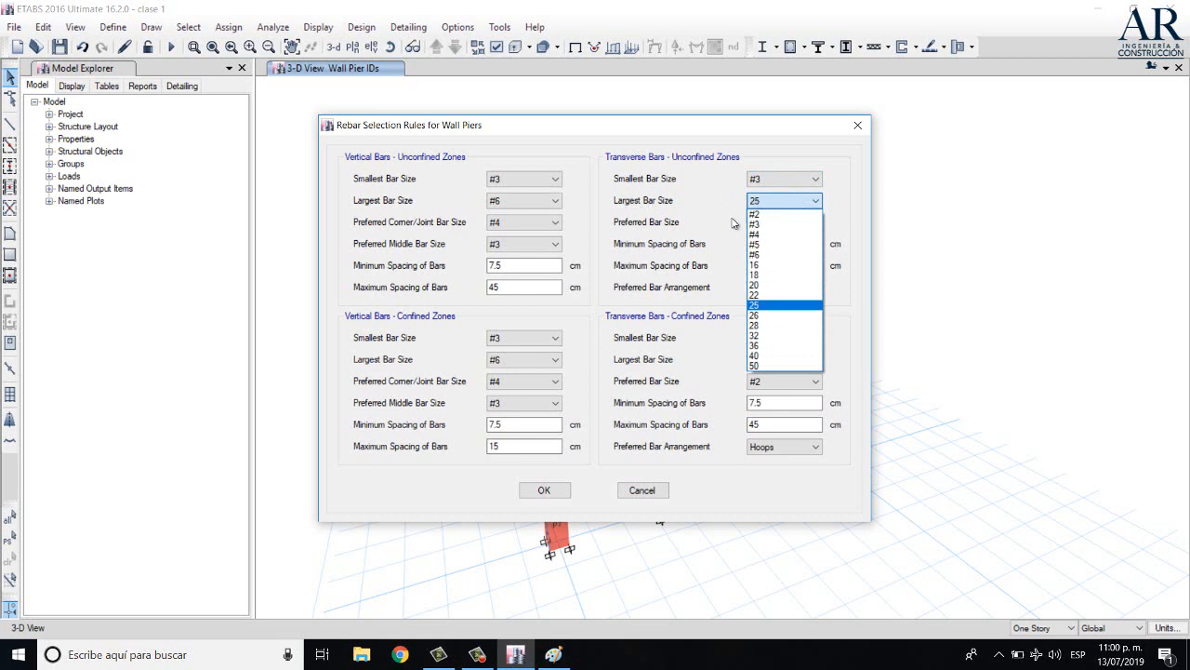
{"action": "left_click", "coordinate": [786, 235]}
{"action": "left_click", "coordinate": [802, 223]}
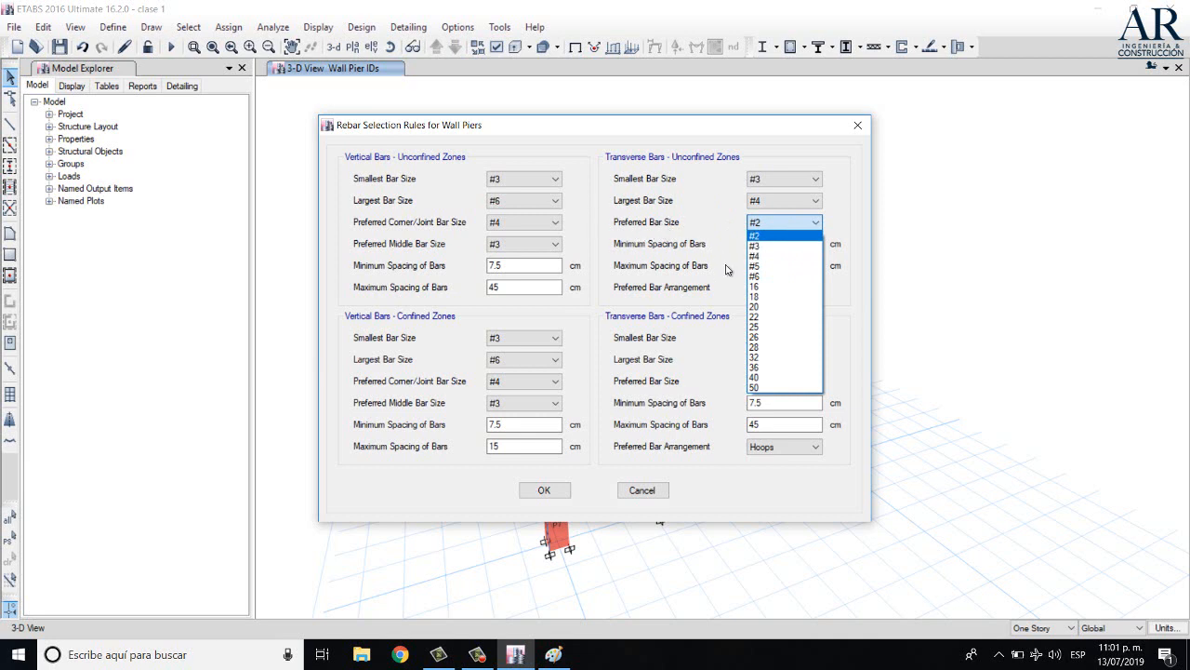
{"action": "left_click", "coordinate": [789, 245]}
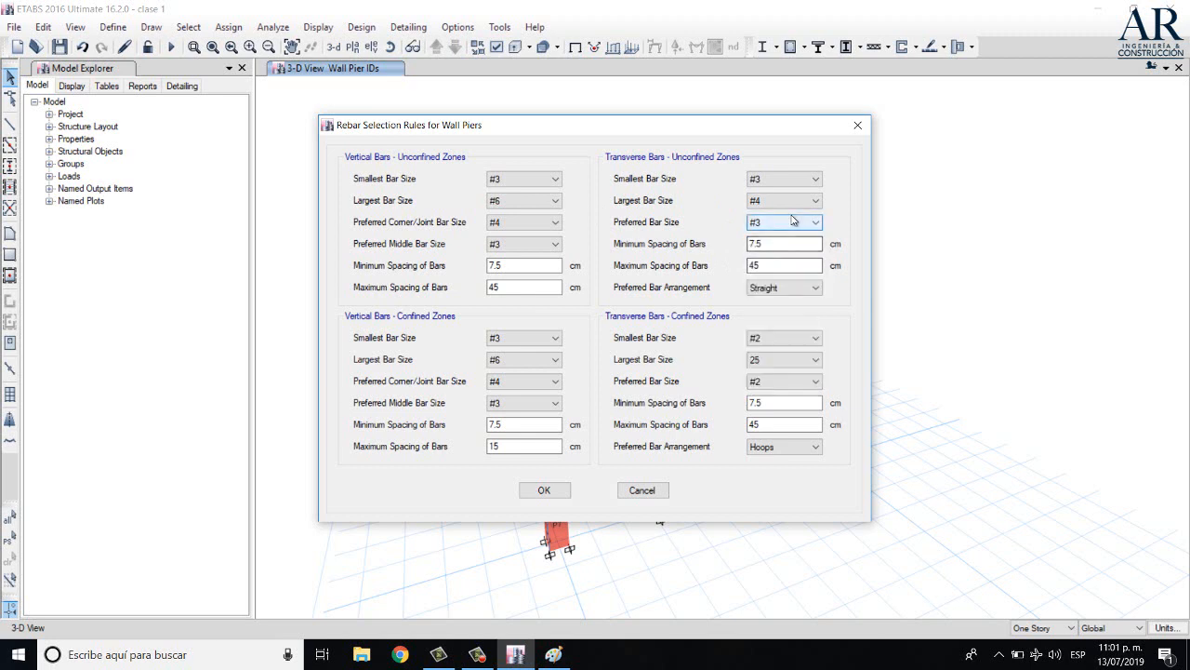
{"action": "left_click", "coordinate": [786, 222]}
{"action": "left_click", "coordinate": [789, 257]}
Set the confined-zone transverse bars to smallest size #3 with largest and preferred sizes #4, and accept the wall pier rebar rules
{"action": "left_click", "coordinate": [784, 338]}
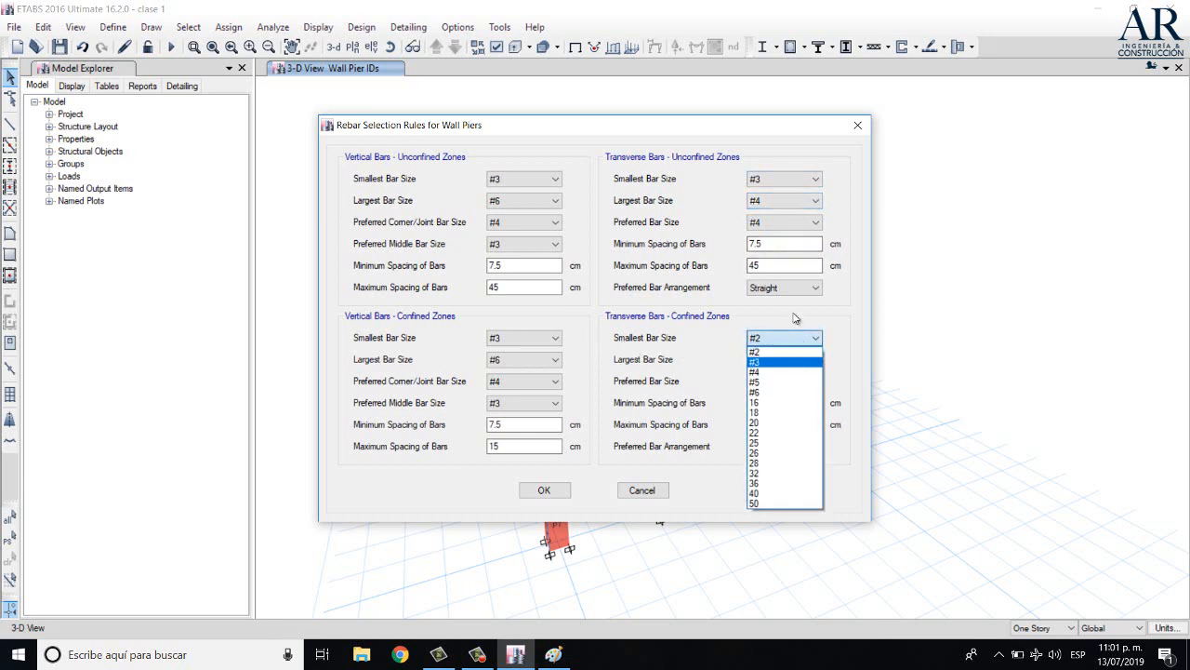
{"action": "left_click", "coordinate": [790, 363]}
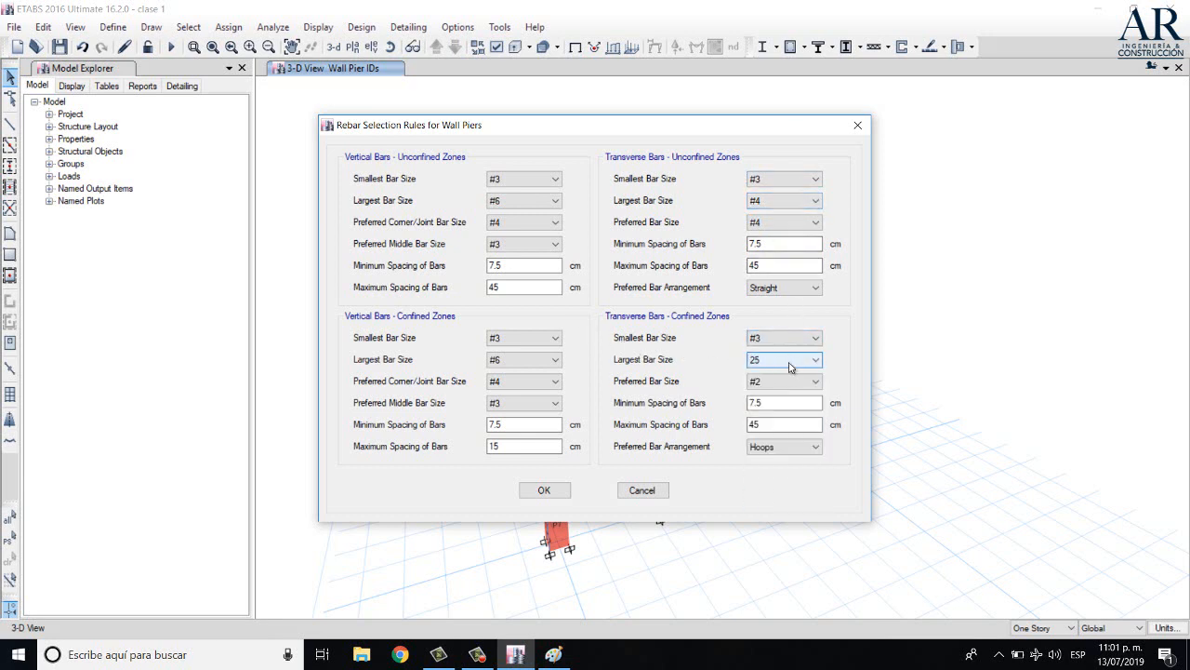
{"action": "left_click", "coordinate": [795, 360]}
{"action": "left_click", "coordinate": [785, 393]}
{"action": "left_click", "coordinate": [791, 381]}
{"action": "left_click", "coordinate": [795, 393]}
{"action": "left_click", "coordinate": [784, 382]}
{"action": "left_click", "coordinate": [783, 417]}
{"action": "left_click", "coordinate": [546, 491]}
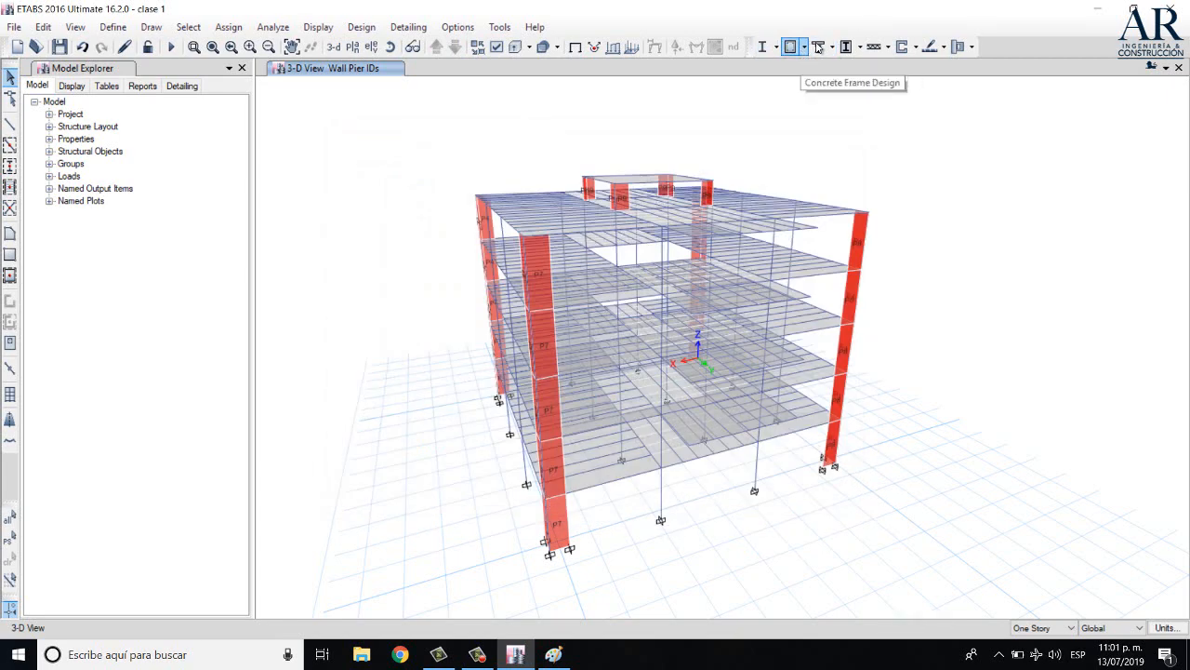
Add the eight 0.9CM and 1.2CM+1.6CV seismic combinations with SX and SY to the wall design combinations
{"action": "left_click", "coordinate": [903, 47]}
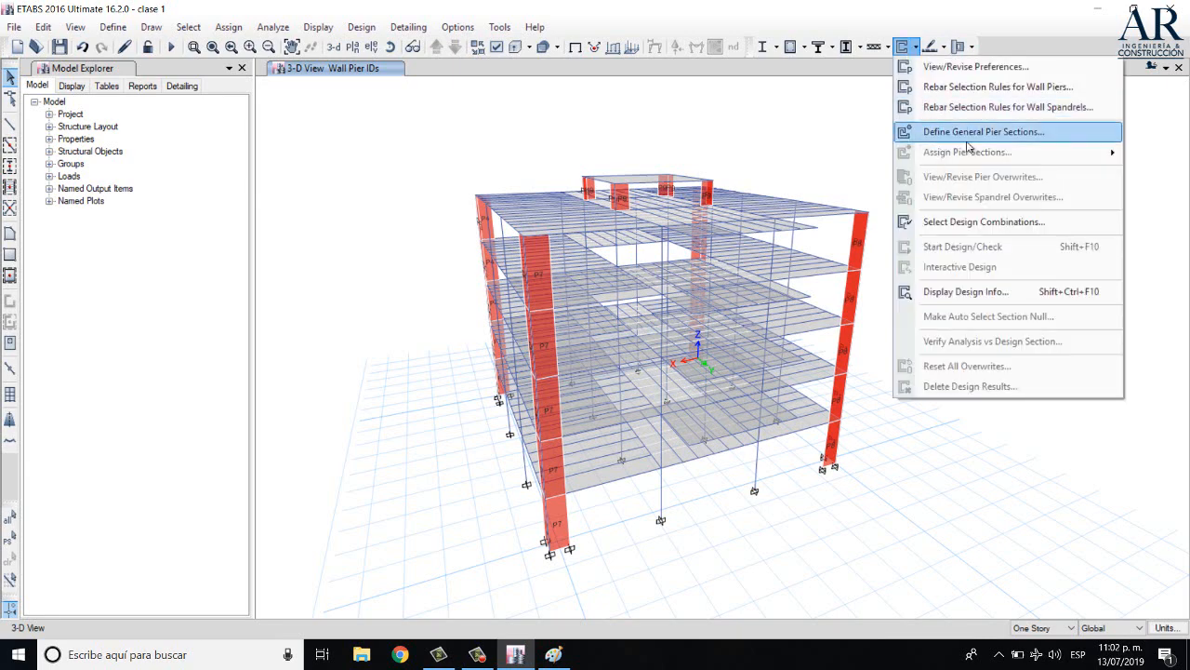
{"action": "left_click", "coordinate": [992, 222]}
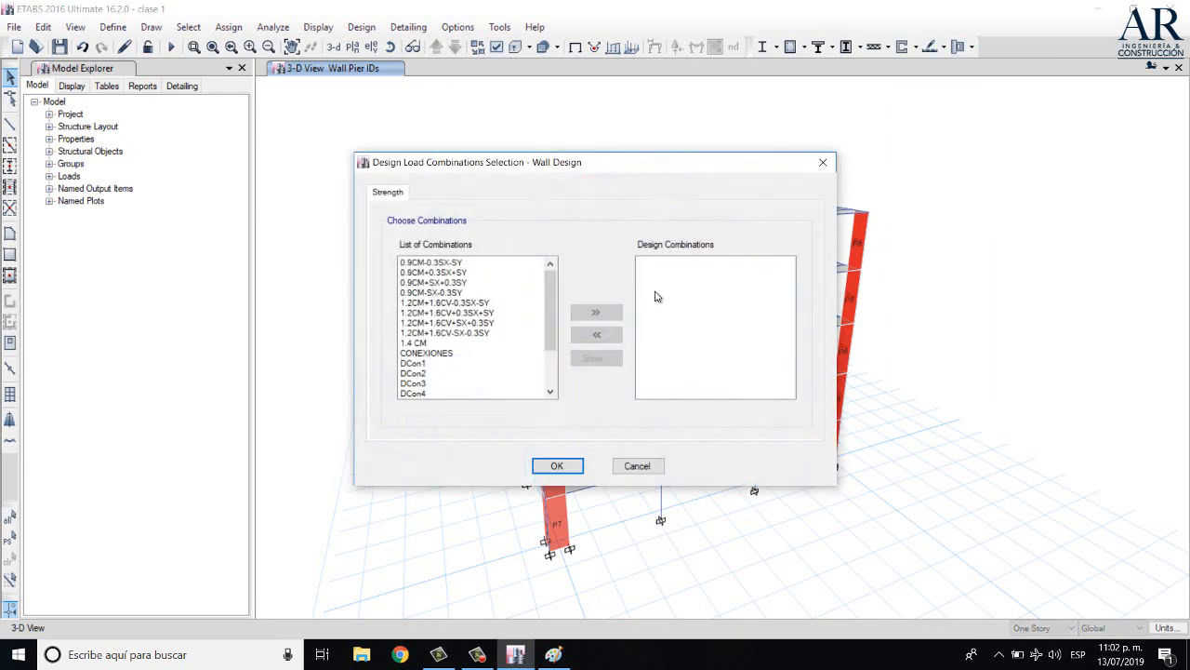
{"action": "left_click_drag", "start_coordinate": [548, 296], "coordinate": [556, 337]}
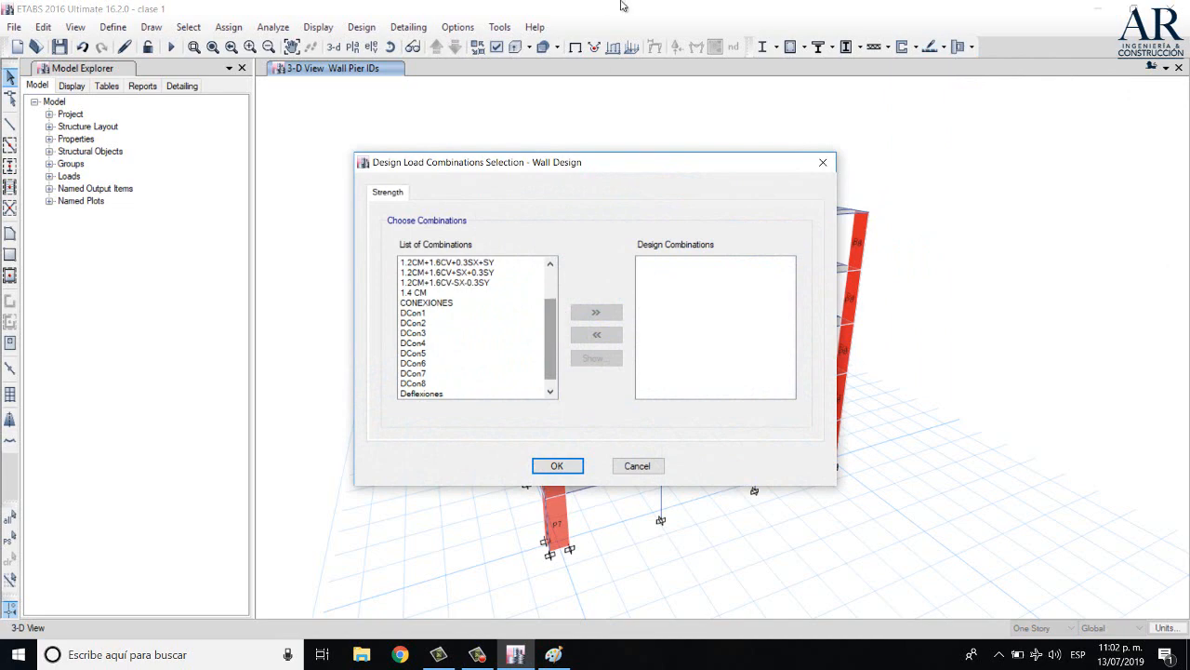
{"action": "left_click_drag", "start_coordinate": [558, 372], "coordinate": [560, 298]}
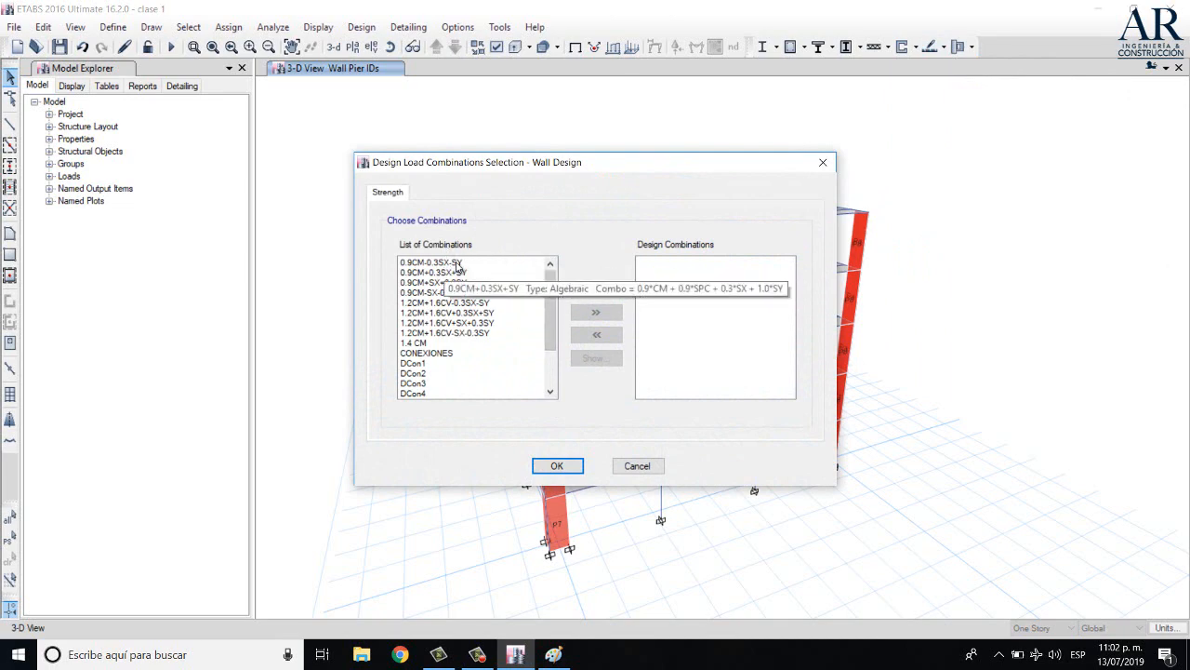
{"action": "left_click", "coordinate": [446, 343]}
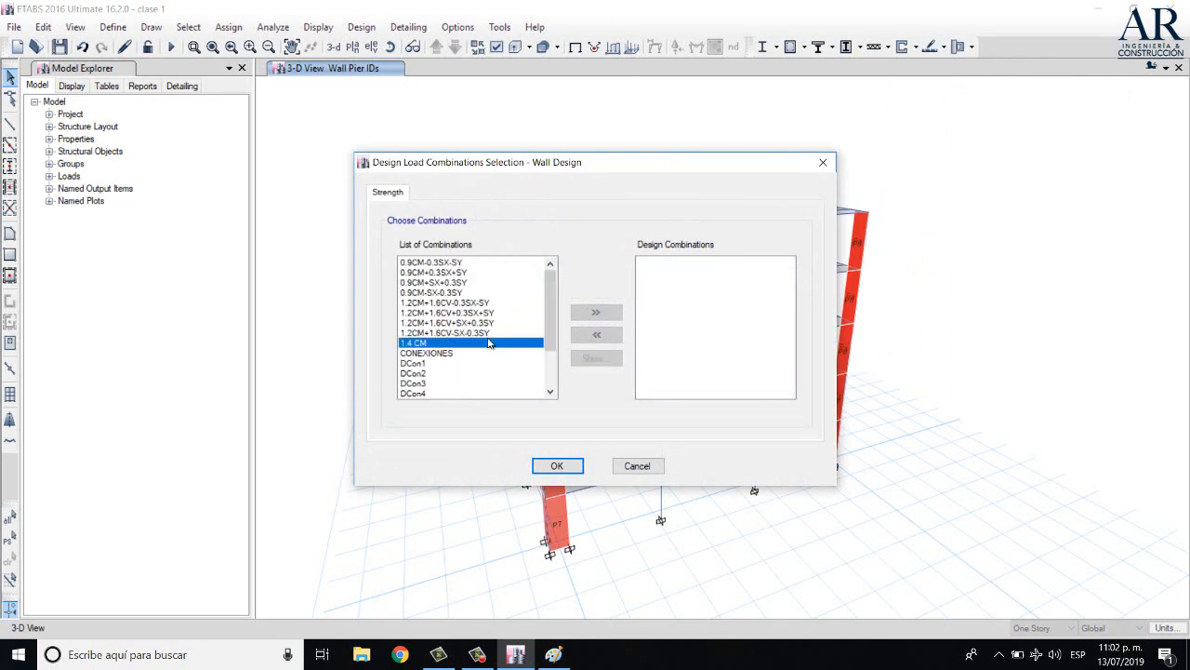
{"action": "left_click_drag", "start_coordinate": [493, 333], "coordinate": [456, 212]}
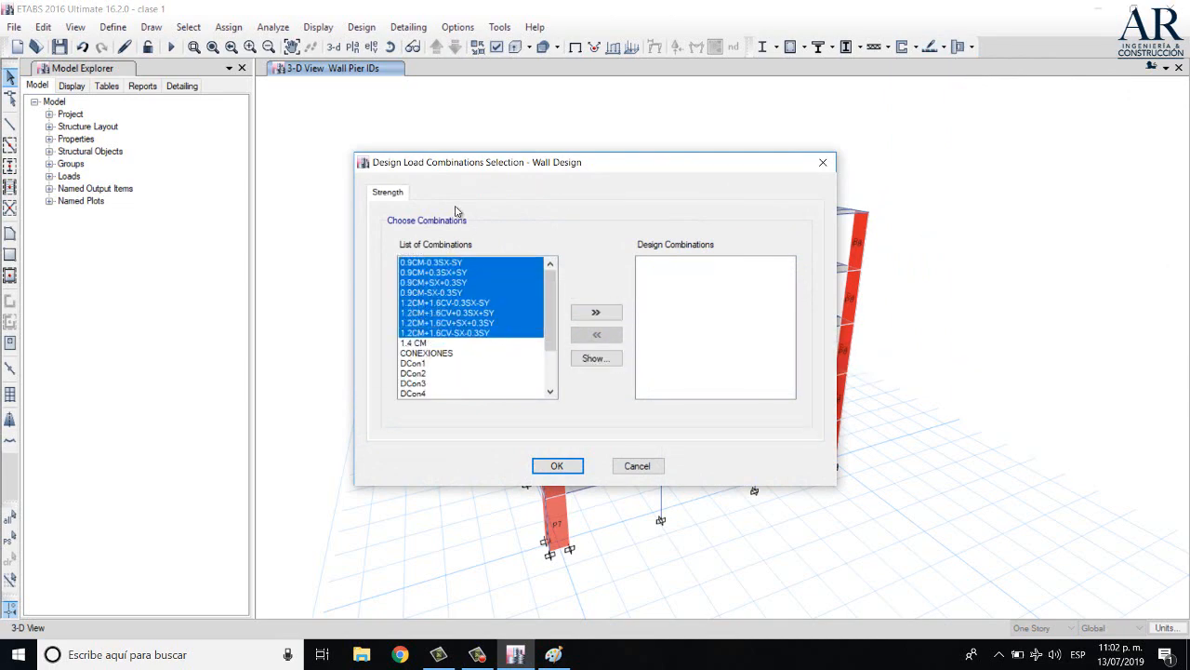
{"action": "left_click", "coordinate": [596, 312]}
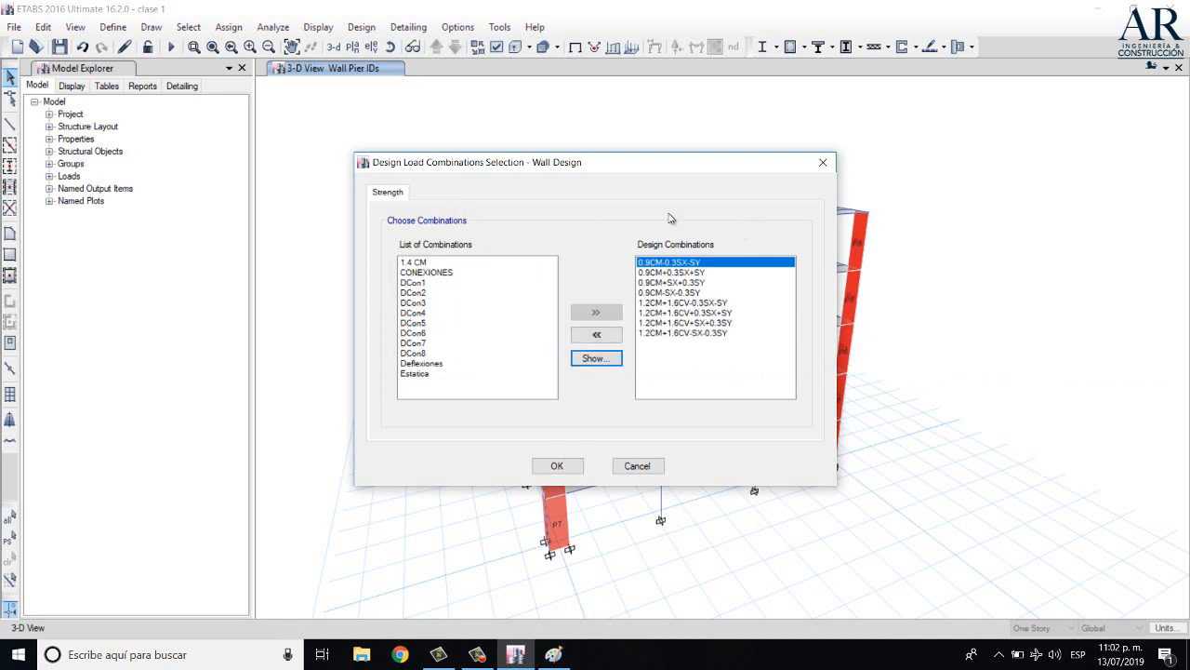
Add the Deflexiones combination to the wall design combinations and accept the selection
{"action": "left_click", "coordinate": [448, 363]}
{"action": "left_click", "coordinate": [592, 315]}
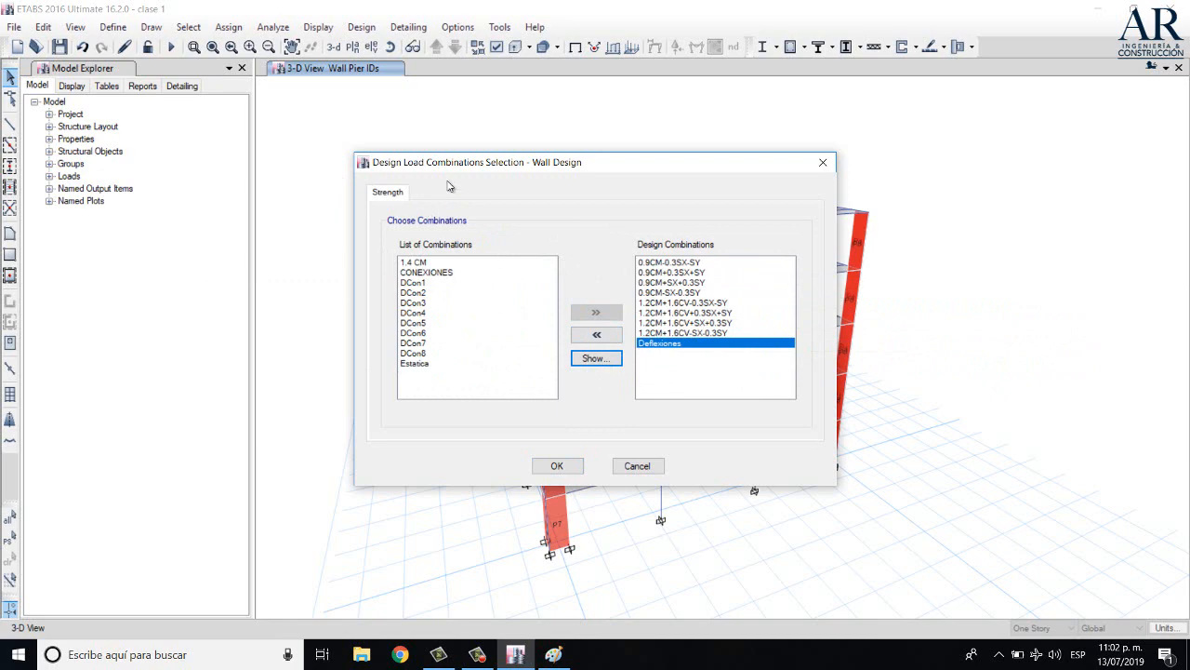
{"action": "left_click", "coordinate": [561, 465]}
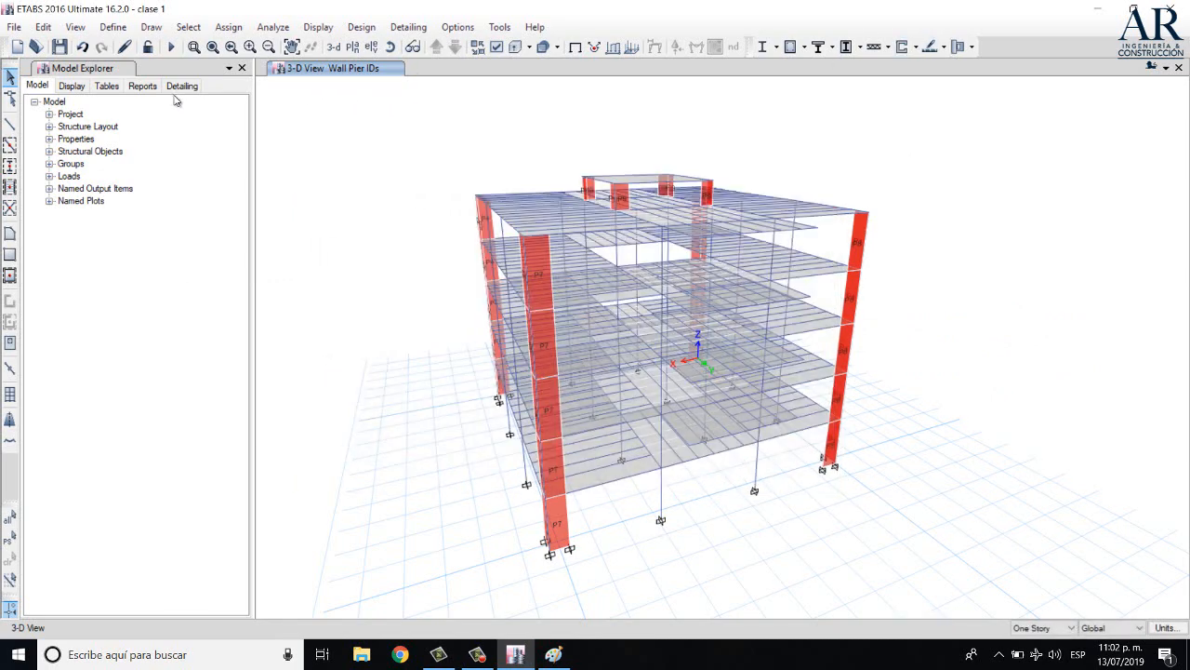
Save the model and run the analysis
{"action": "left_click", "coordinate": [58, 47]}
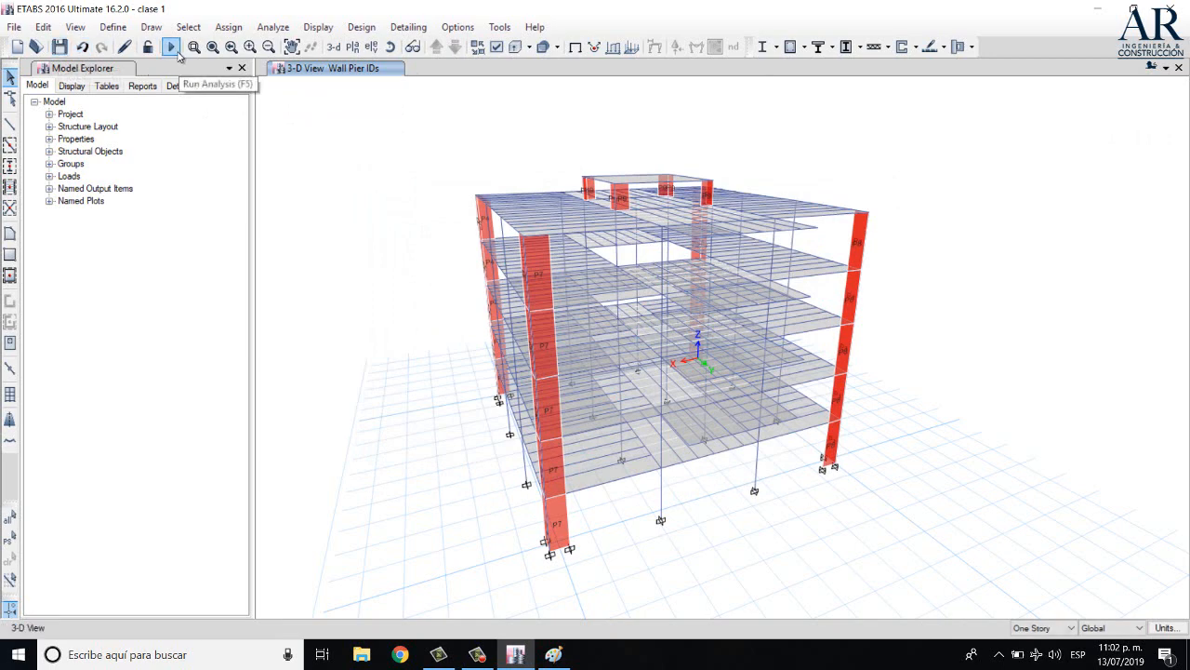
{"action": "left_click", "coordinate": [173, 49]}
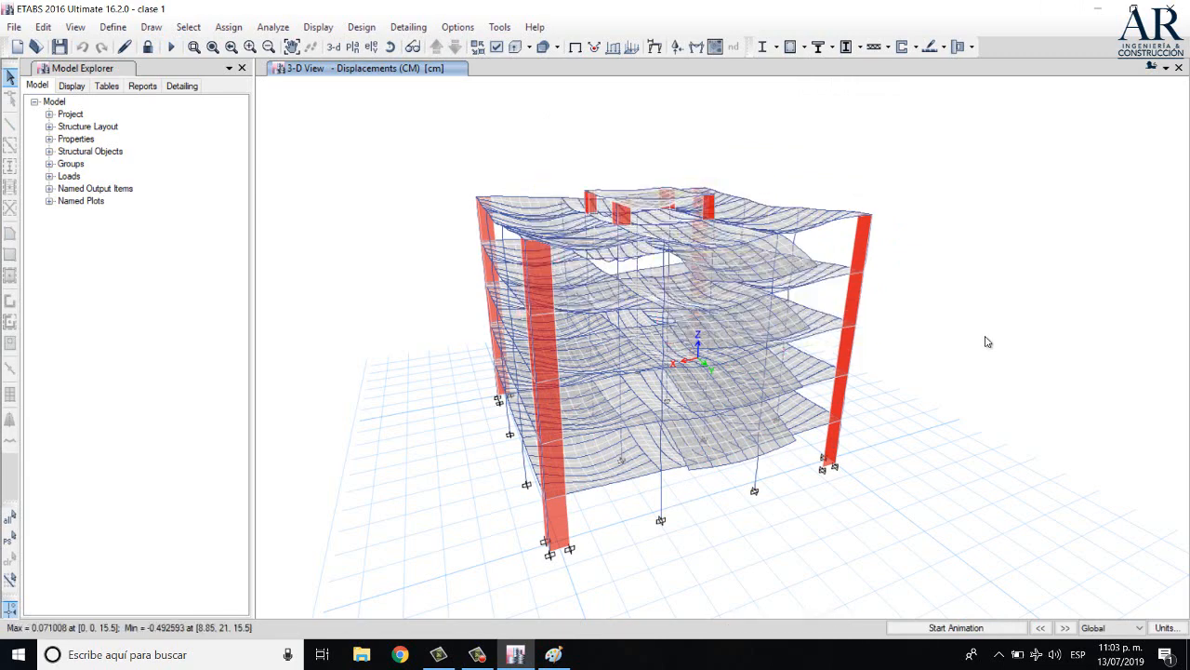
Run the concrete frame design and inspect the longitudinal reinforcing along elevation A
{"action": "left_click", "coordinate": [793, 48]}
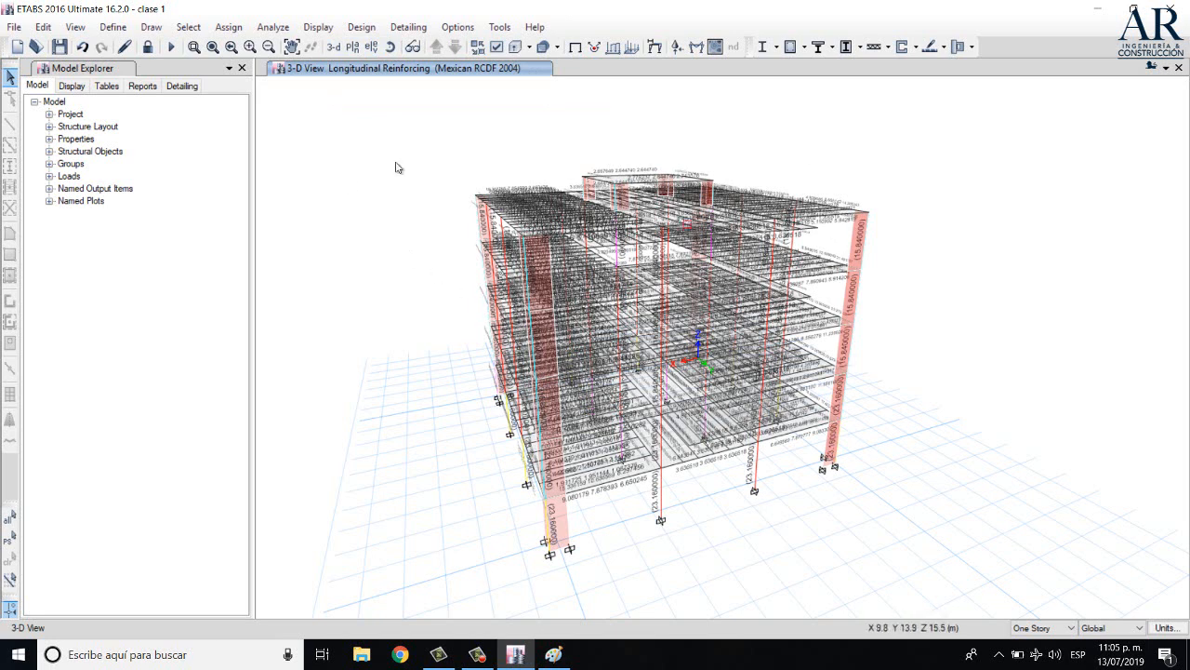
{"action": "left_click", "coordinate": [370, 47]}
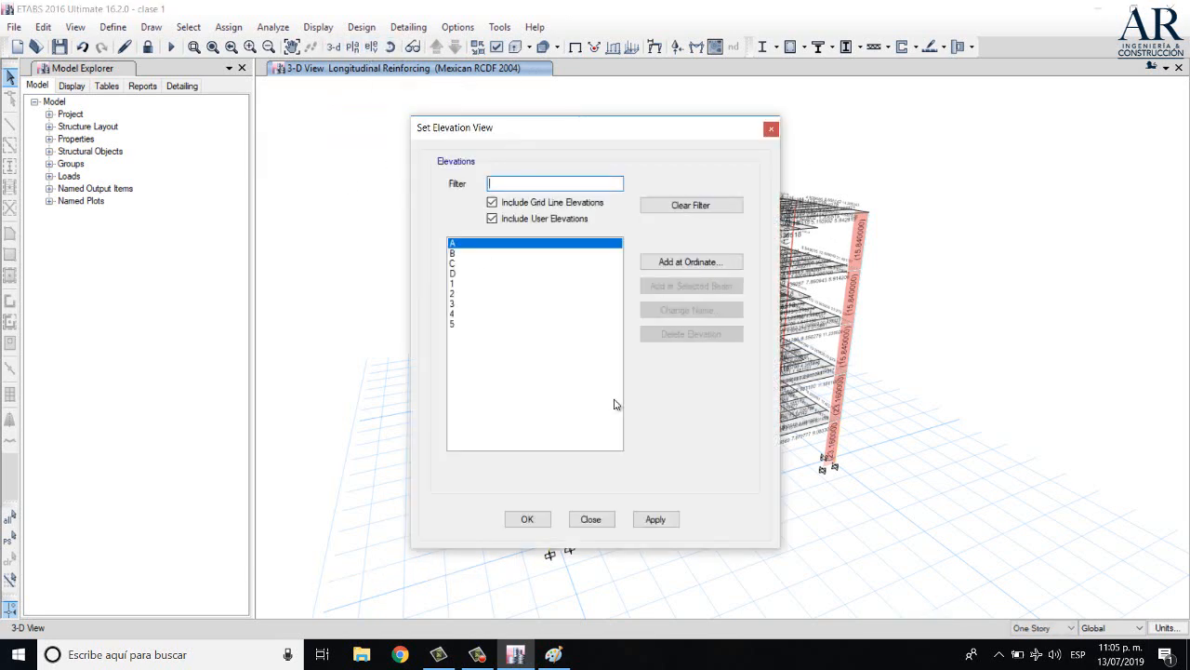
{"action": "left_click", "coordinate": [656, 519]}
{"action": "left_click_drag", "start_coordinate": [574, 140], "coordinate": [85, 140]}
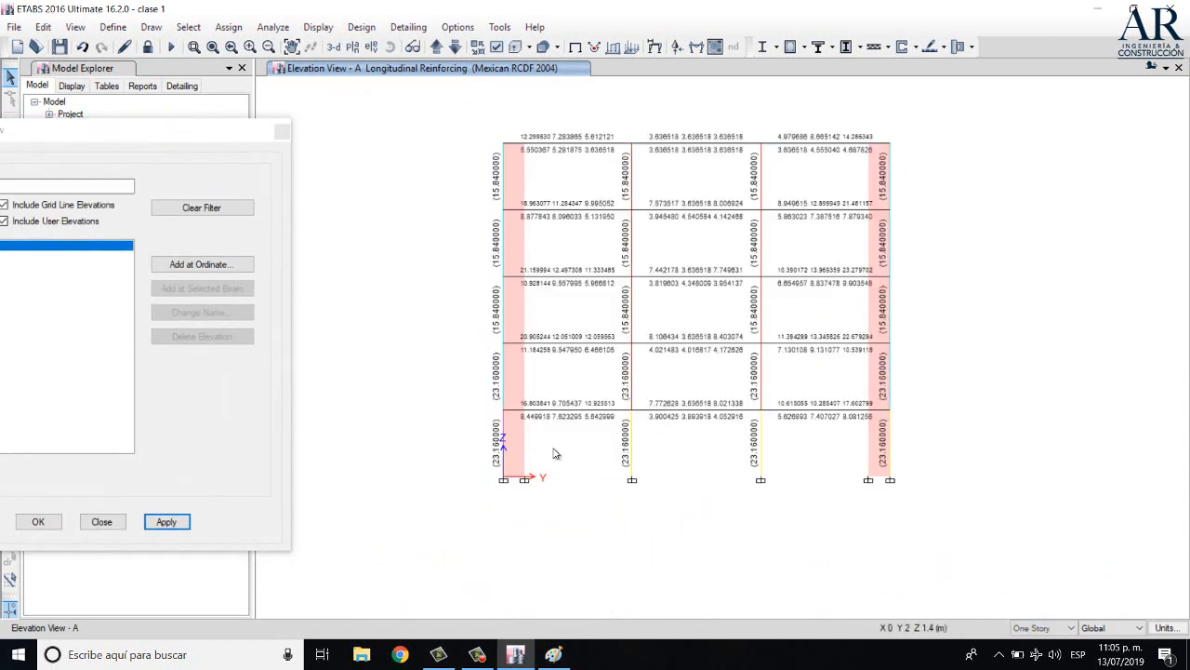
{"action": "scroll", "coordinate": [632, 488], "scroll_direction": "up", "scroll_amount": 3}
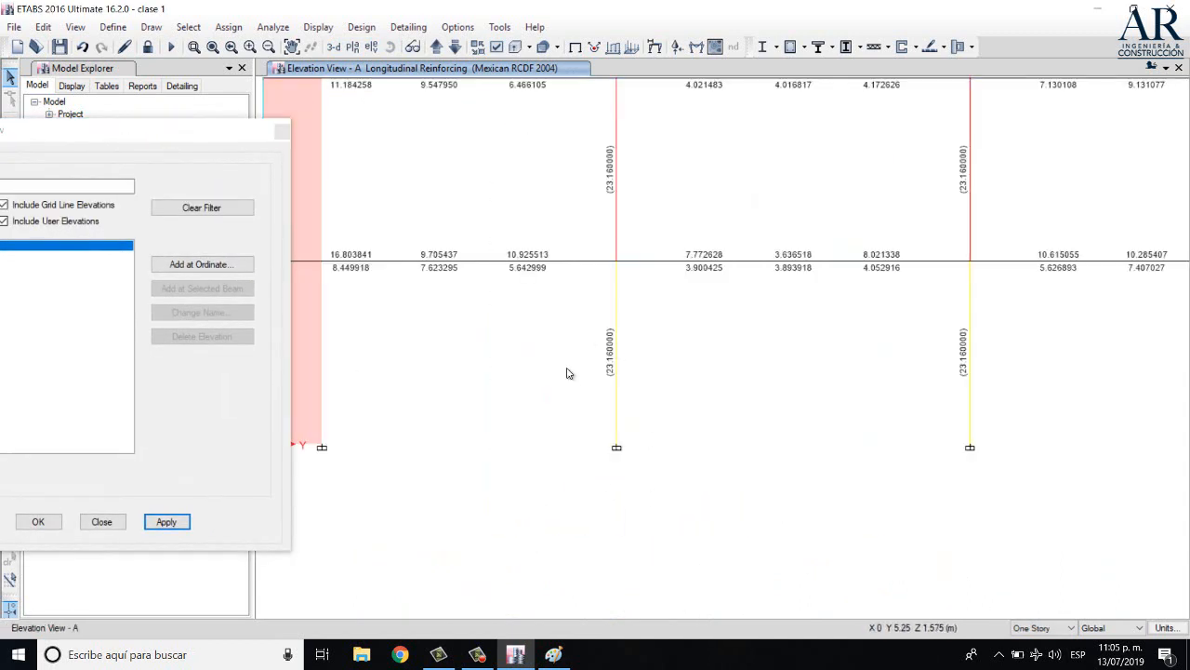
{"action": "scroll", "coordinate": [651, 319], "scroll_direction": "down", "scroll_amount": 5}
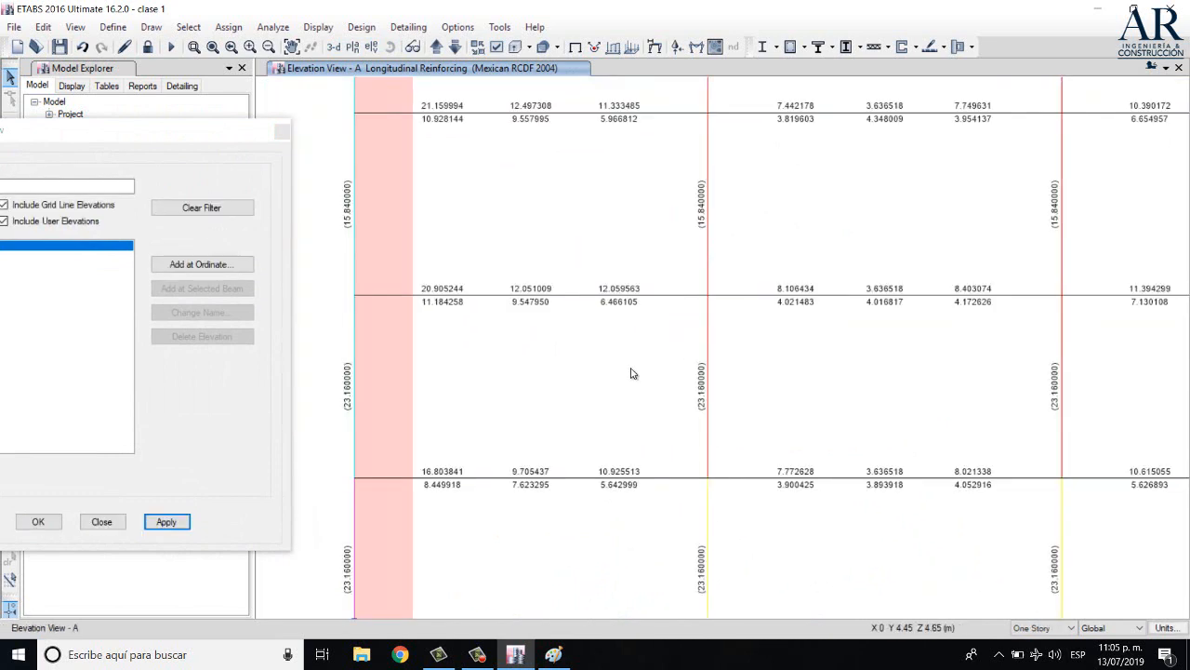
Display the Column P-M-M Interaction Ratios for the concrete frame design on elevation A and examine the columns beside the wall
{"action": "left_click", "coordinate": [805, 47]}
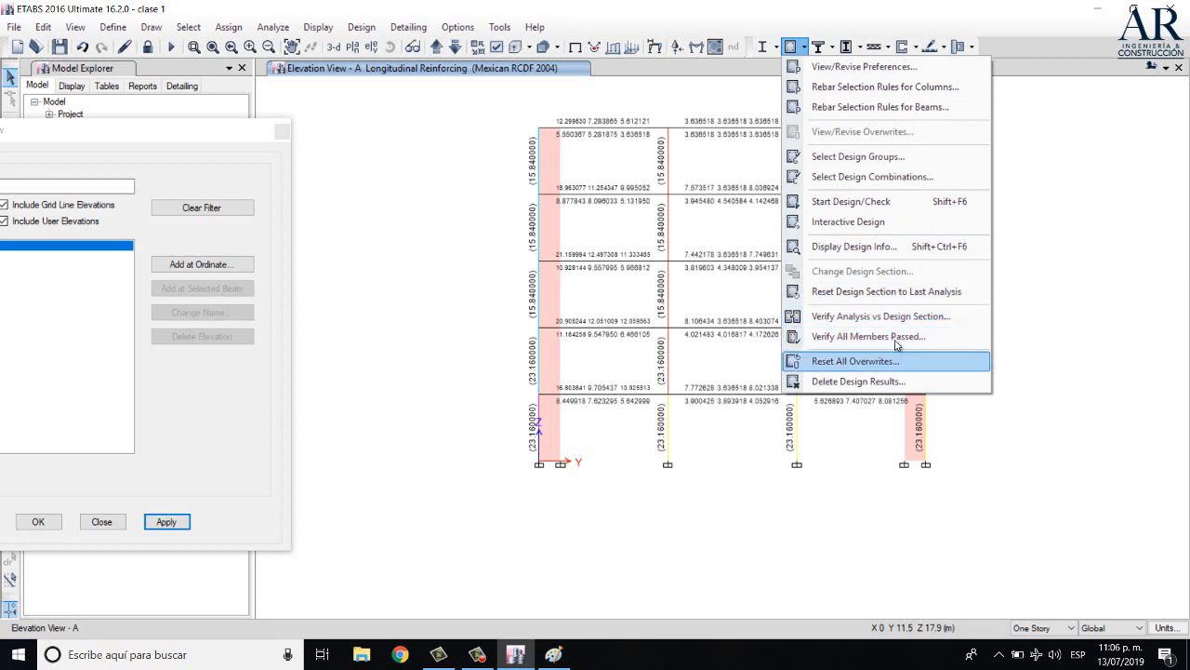
{"action": "left_click", "coordinate": [898, 246]}
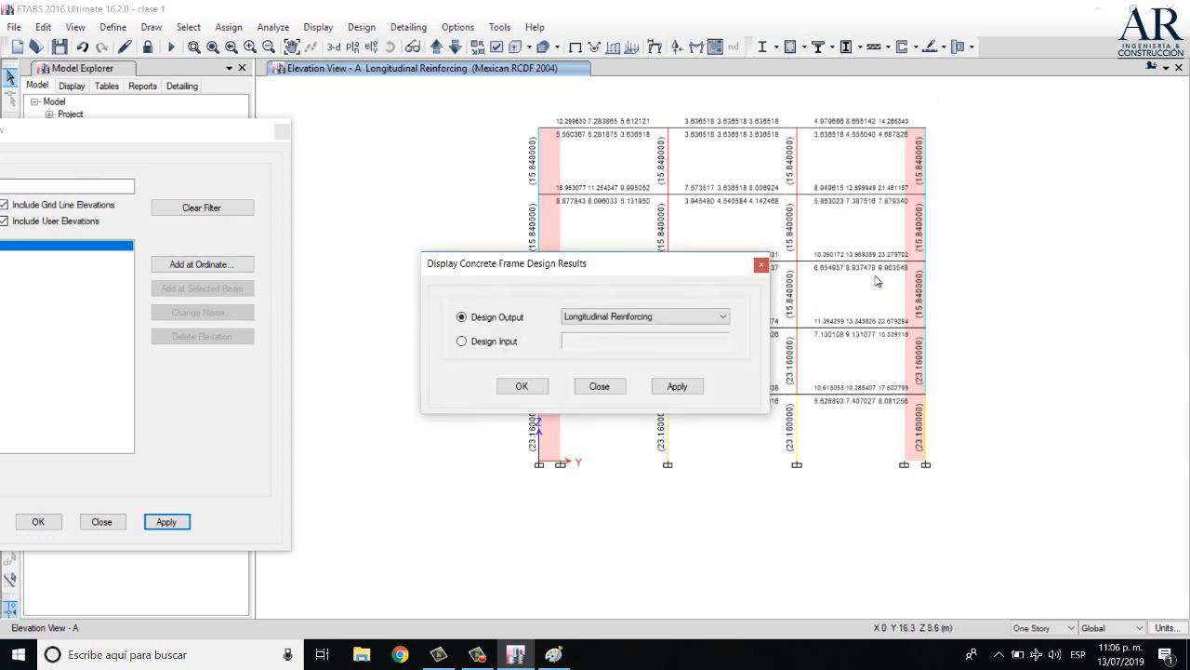
{"action": "left_click", "coordinate": [684, 317]}
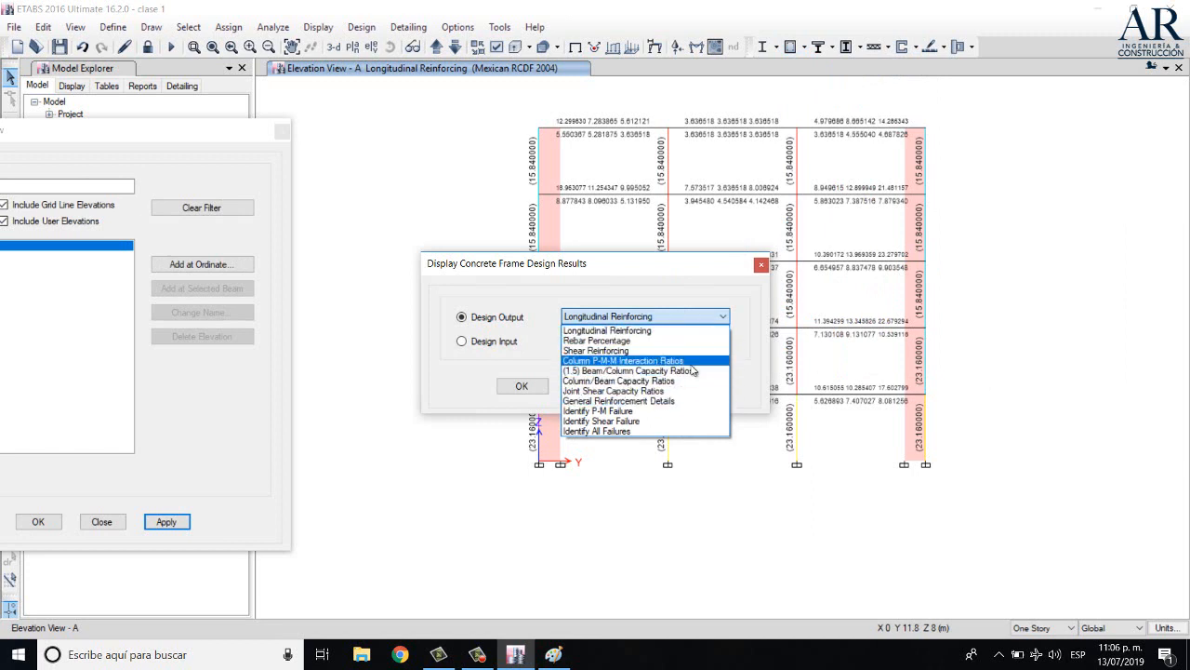
{"action": "left_click", "coordinate": [684, 361]}
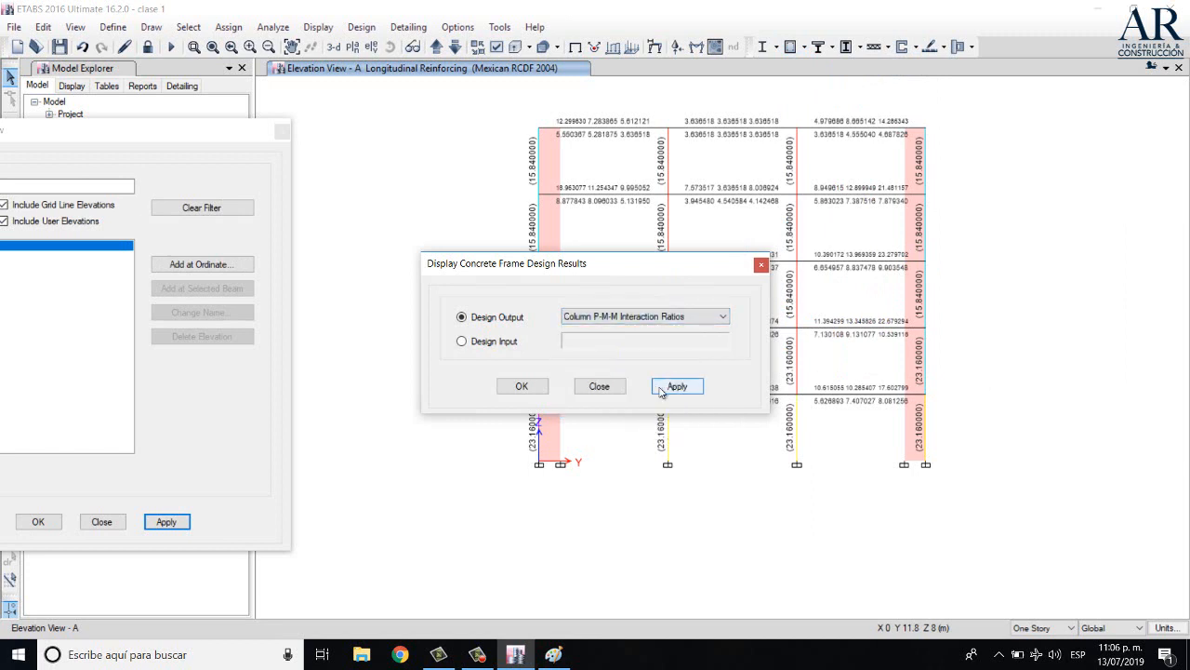
{"action": "left_click", "coordinate": [676, 387]}
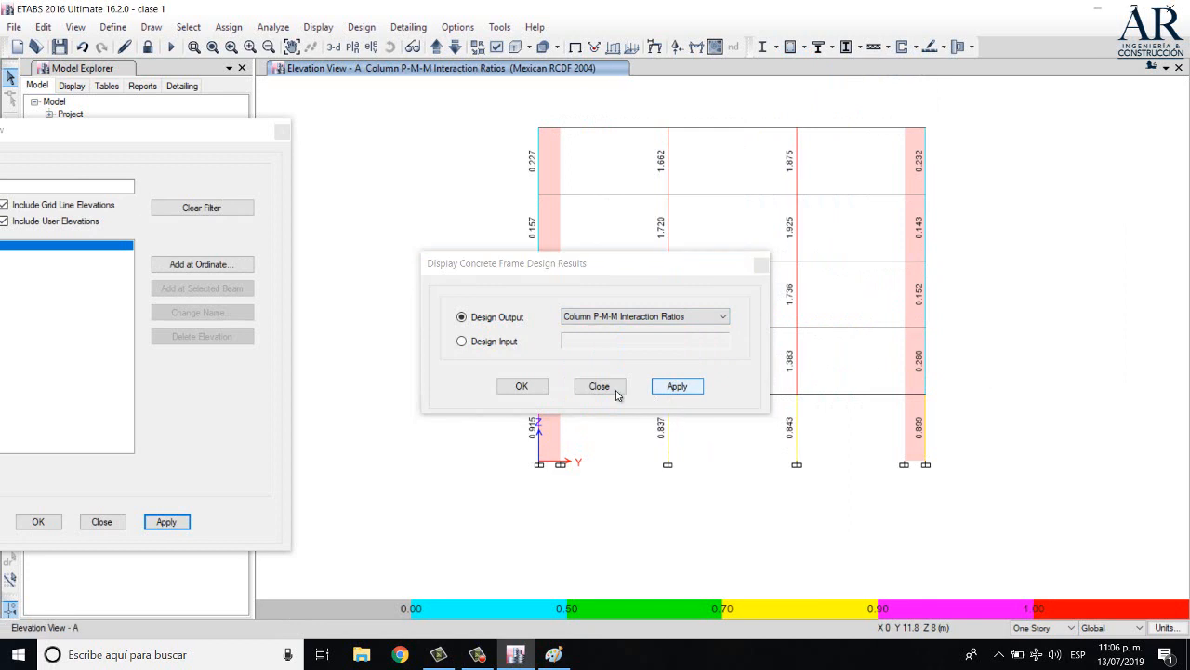
{"action": "left_click", "coordinate": [623, 322]}
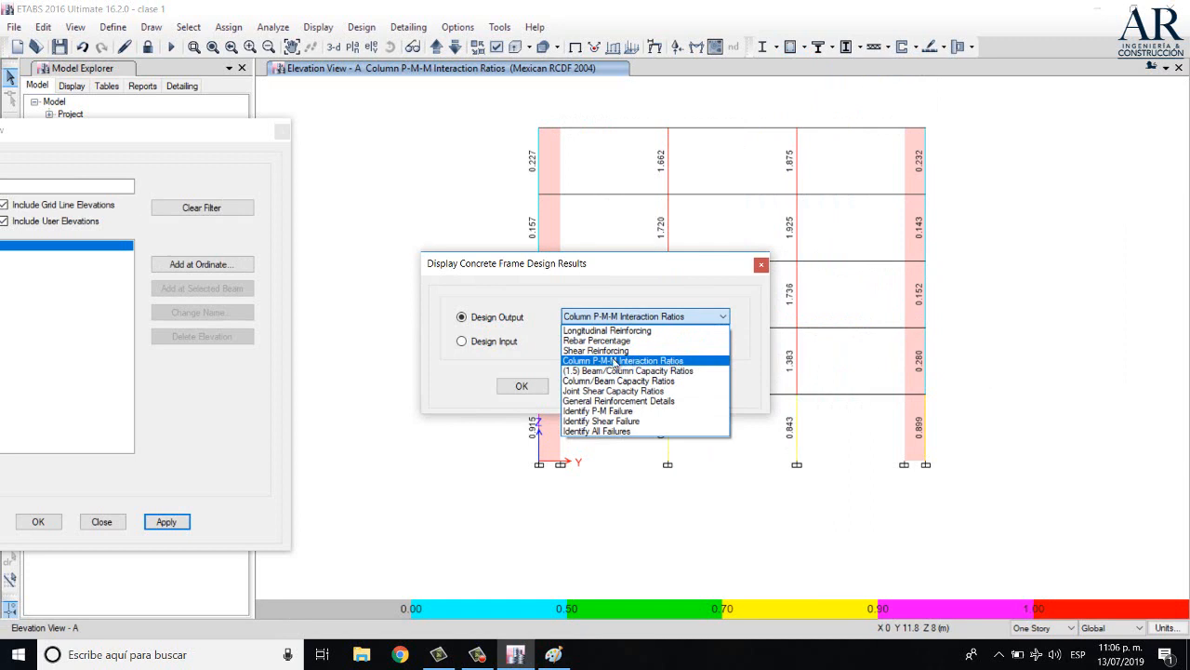
{"action": "left_click", "coordinate": [547, 362]}
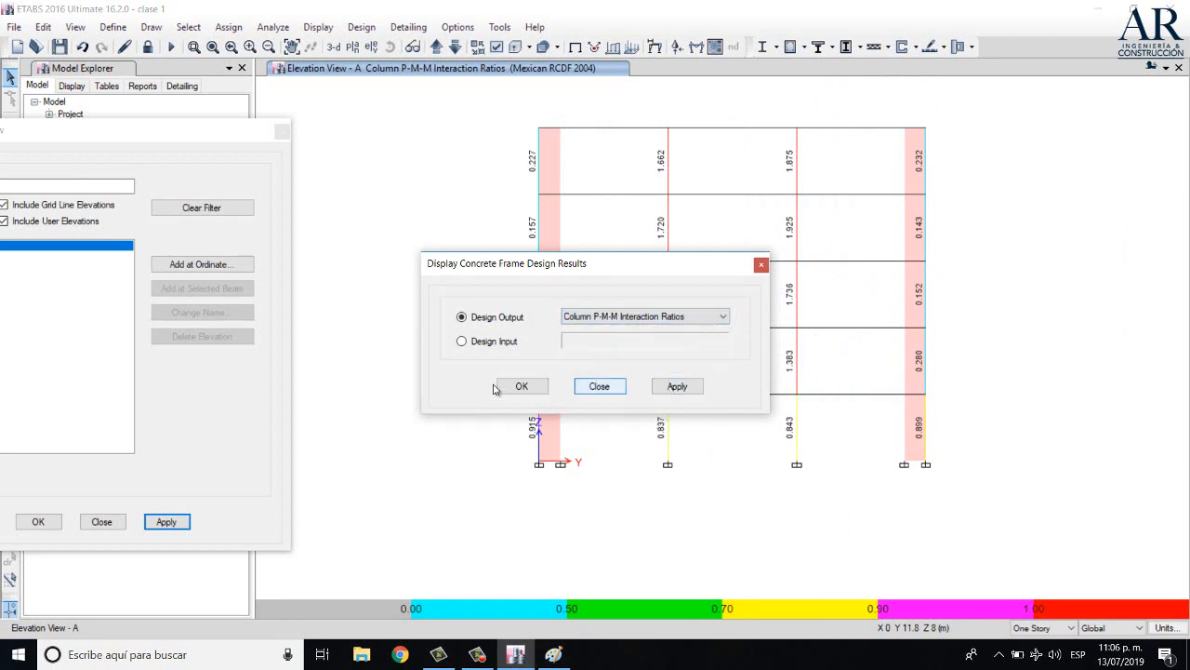
{"action": "left_click", "coordinate": [522, 386]}
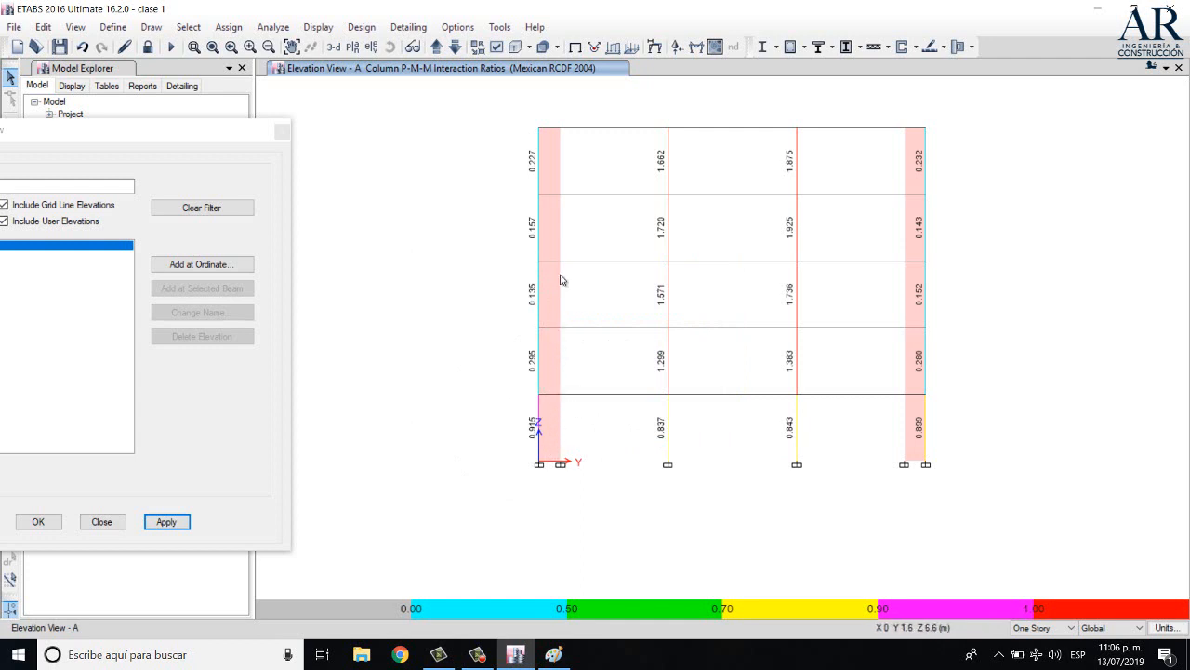
{"action": "scroll", "coordinate": [533, 370], "scroll_direction": "up", "scroll_amount": 2}
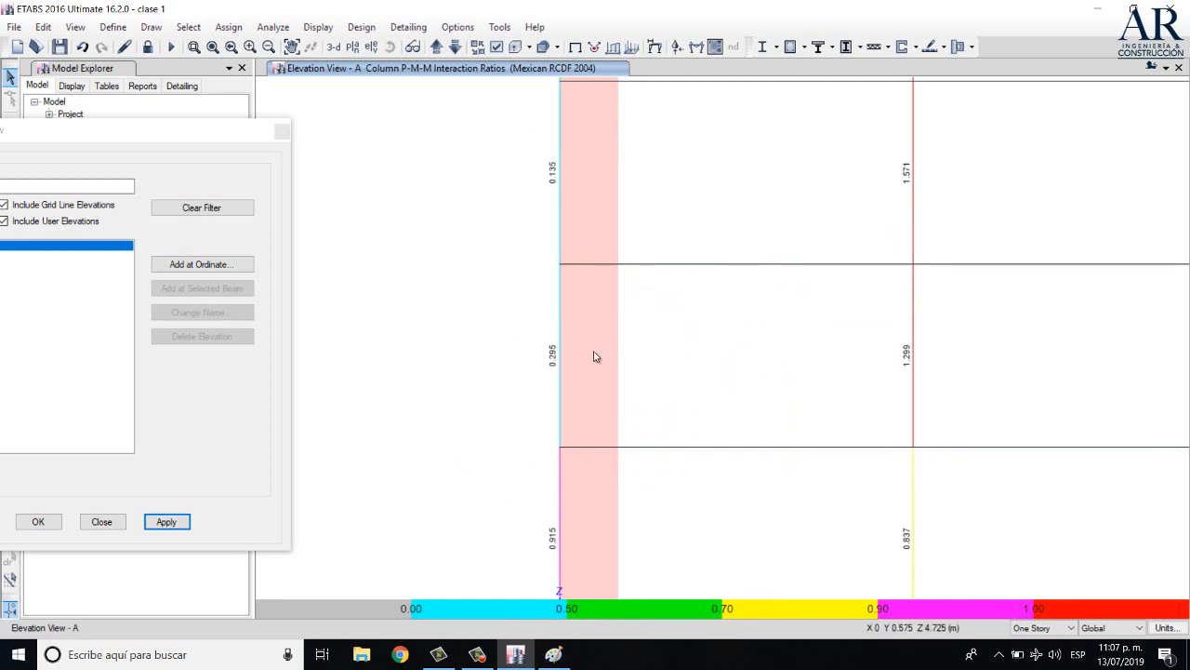
Examine the column interaction ratios over the full height and width of elevation A and close the elevation selection dialog
{"action": "scroll", "coordinate": [731, 373], "scroll_direction": "down", "scroll_amount": 5}
{"action": "middle_click_drag", "start_coordinate": [816, 390], "coordinate": [569, 370]}
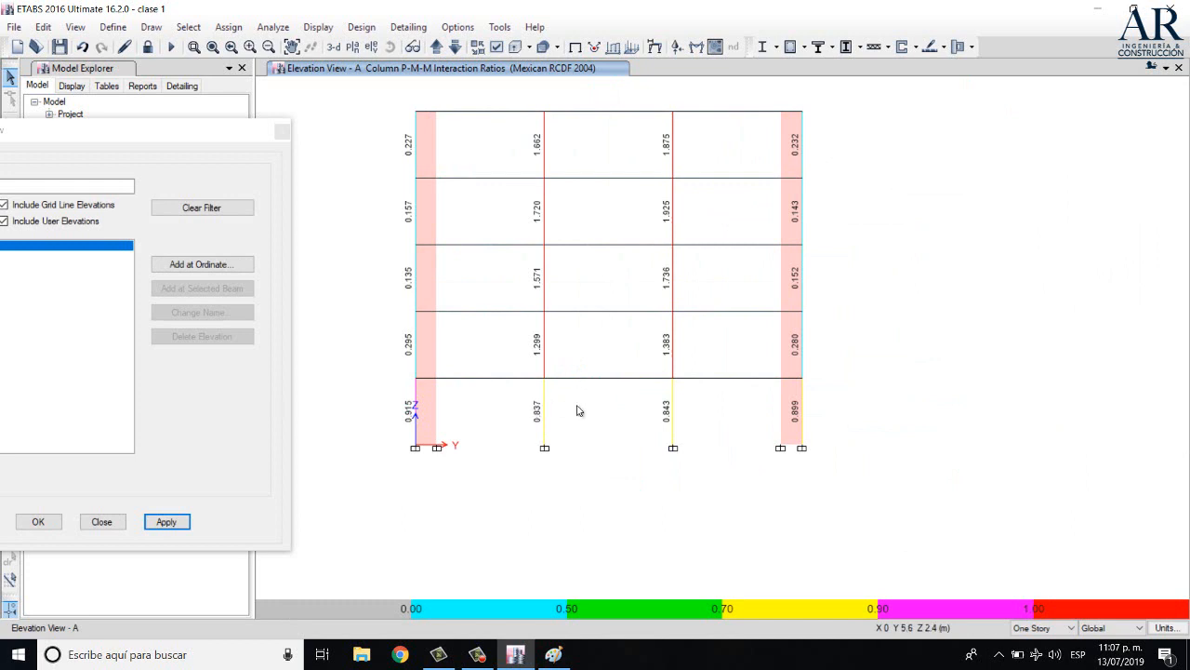
{"action": "scroll", "coordinate": [717, 416], "scroll_direction": "down", "scroll_amount": 3}
{"action": "scroll", "coordinate": [714, 400], "scroll_direction": "up", "scroll_amount": 3}
{"action": "scroll", "coordinate": [695, 380], "scroll_direction": "up", "scroll_amount": 4}
{"action": "scroll", "coordinate": [696, 378], "scroll_direction": "down", "scroll_amount": 4}
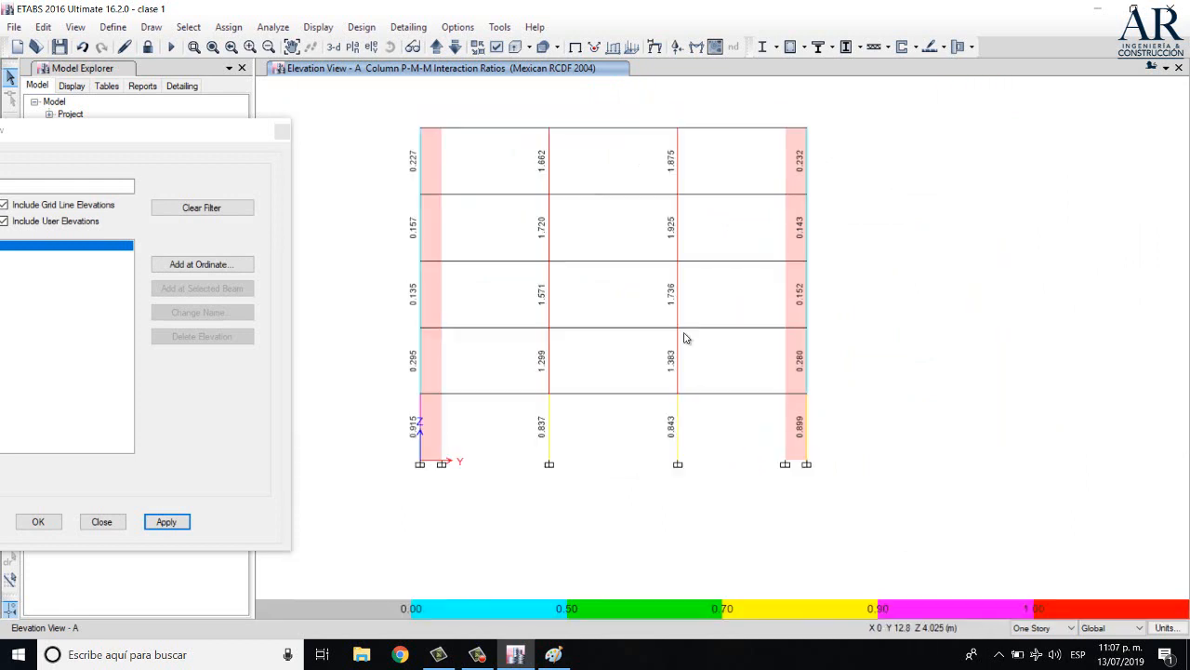
{"action": "middle_click_drag", "start_coordinate": [685, 333], "coordinate": [708, 377]}
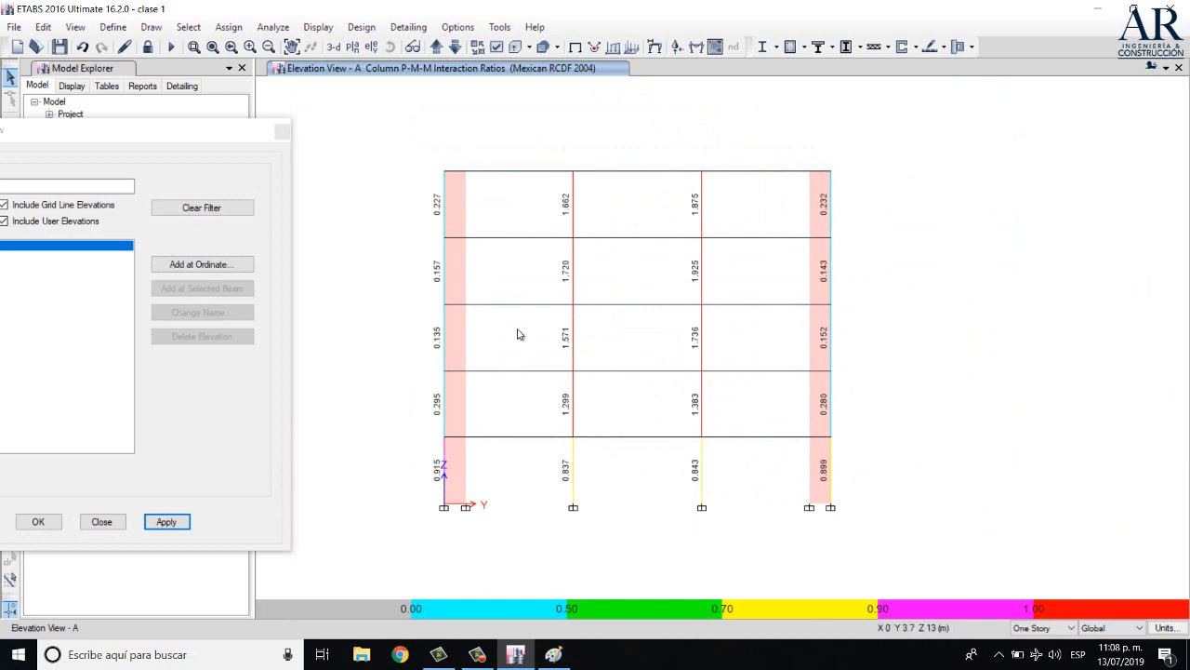
{"action": "left_click_drag", "start_coordinate": [175, 138], "coordinate": [345, 131]}
{"action": "left_click", "coordinate": [453, 126]}
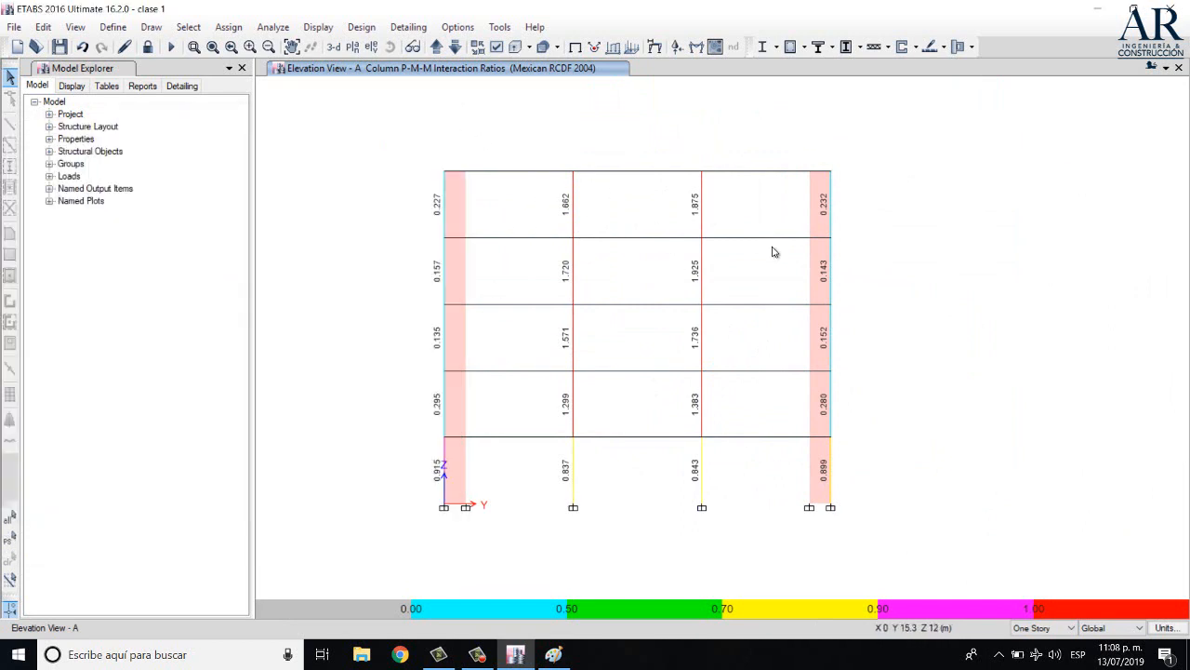
Review the Column P-M-M Interaction Ratios on the following elevations, from B through D to elevation 1
{"action": "left_click", "coordinate": [440, 50]}
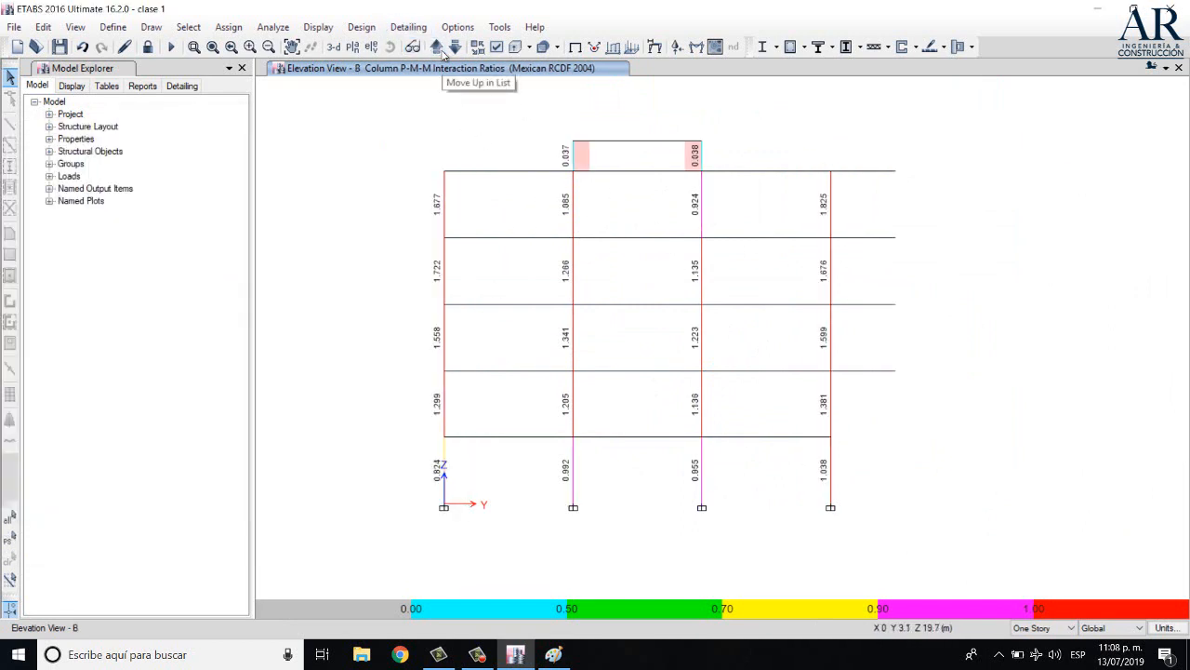
{"action": "left_click", "coordinate": [443, 48]}
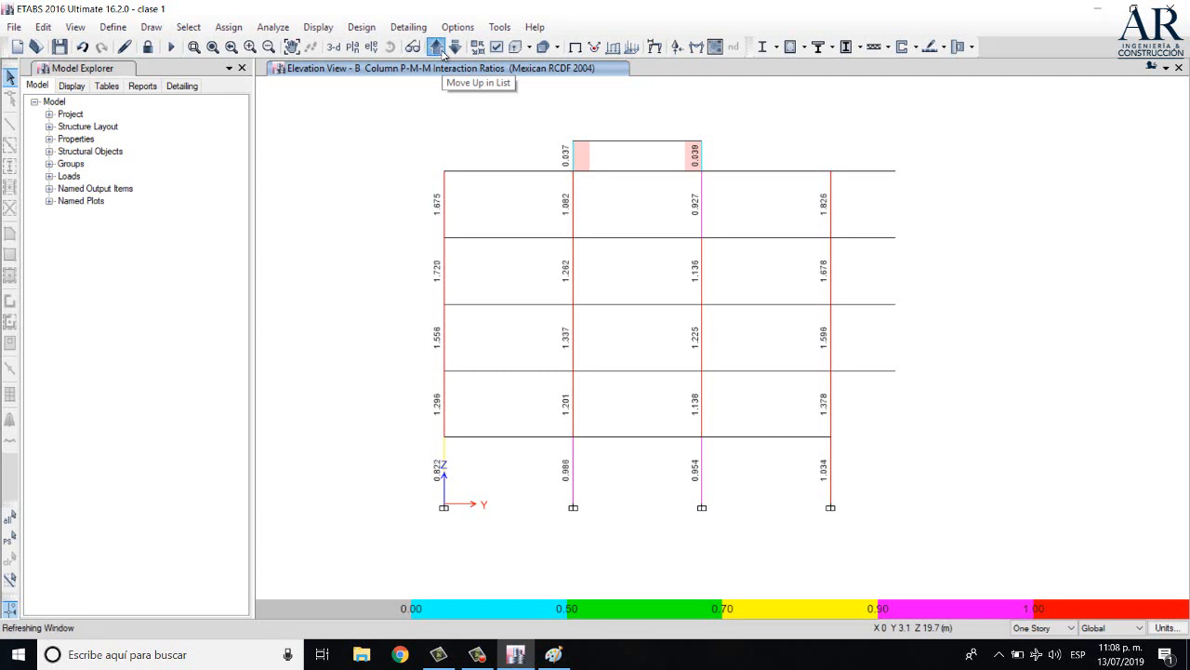
{"action": "left_click", "coordinate": [443, 49]}
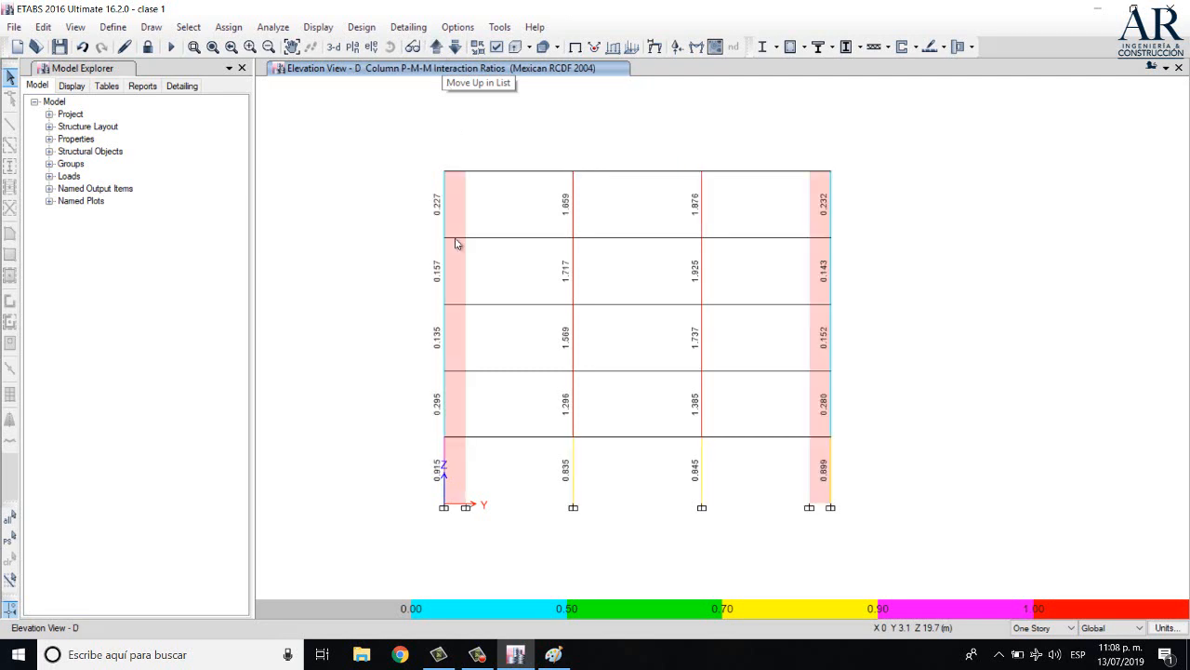
{"action": "left_click", "coordinate": [442, 48]}
{"action": "left_click", "coordinate": [443, 48]}
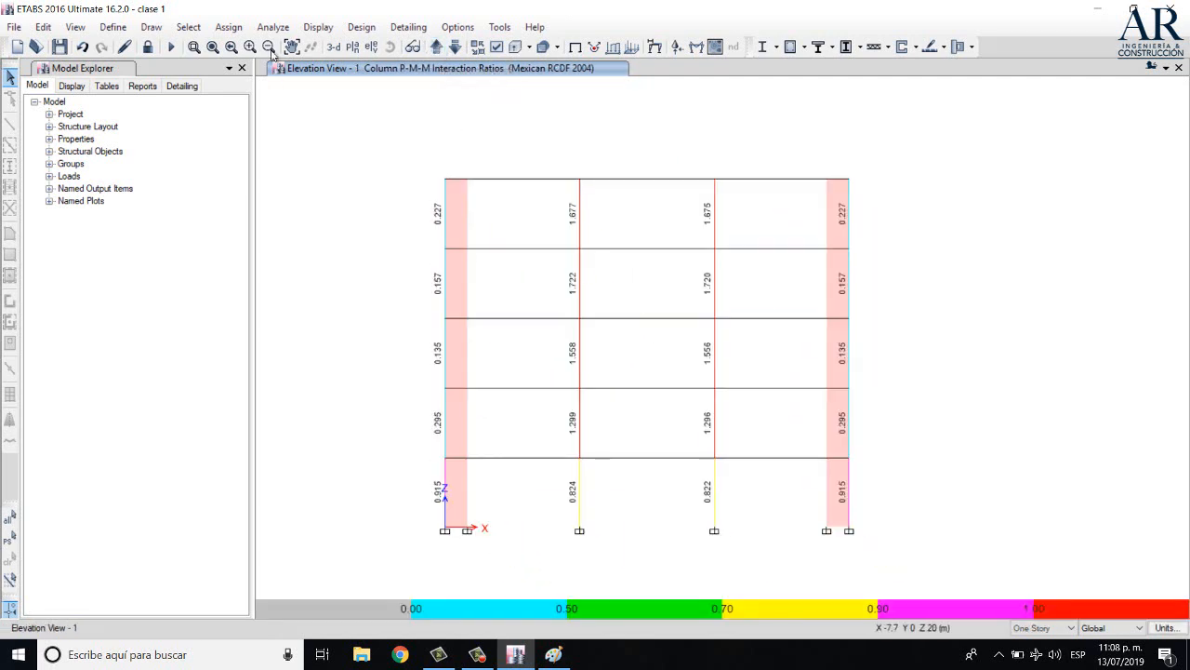
Show the interaction ratios in the 3-D view and try to open the information of a corner roof slab panel
{"action": "left_click", "coordinate": [334, 46]}
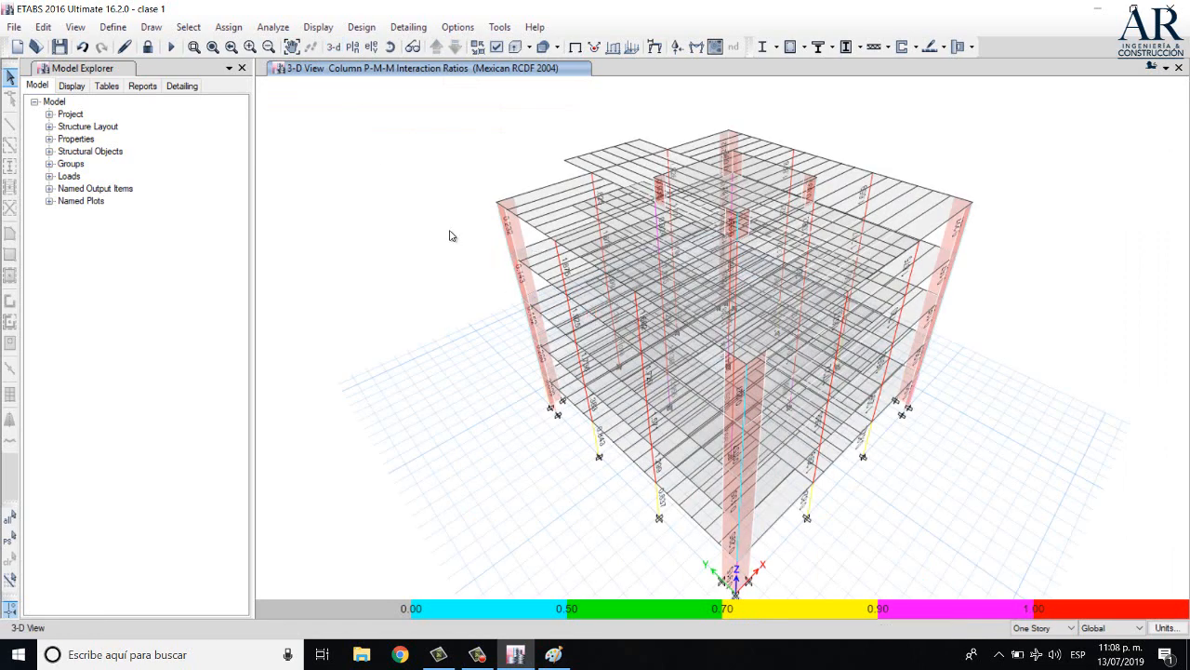
{"action": "left_click", "coordinate": [391, 49]}
{"action": "scroll", "coordinate": [544, 190], "scroll_direction": "up", "scroll_amount": 5}
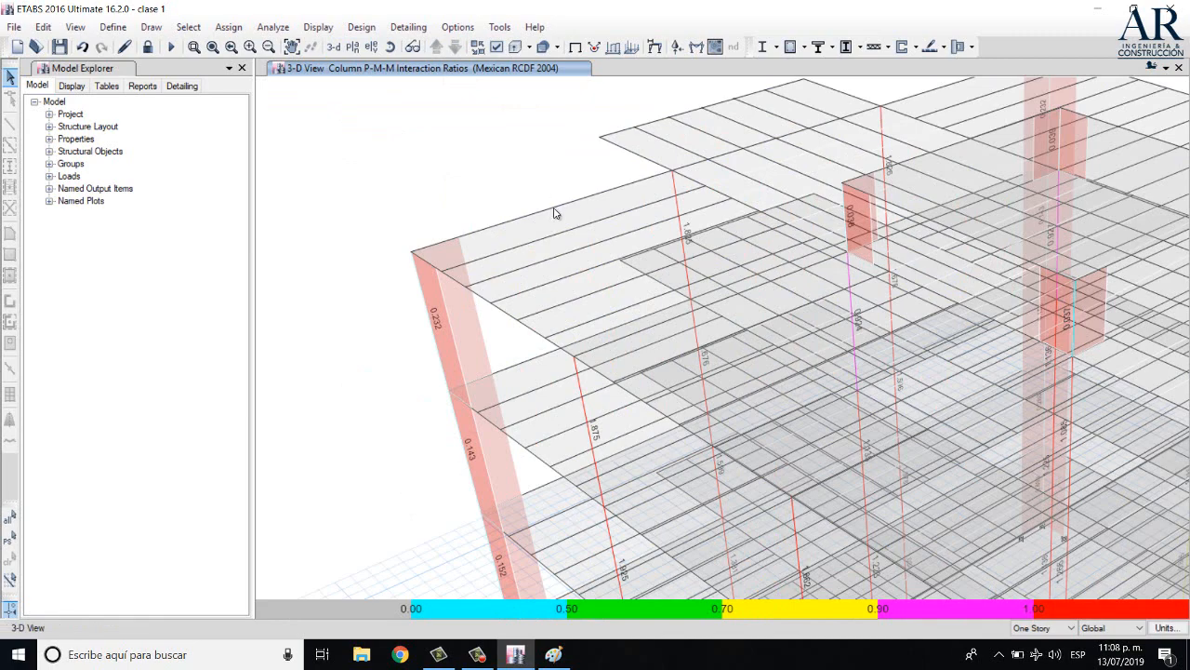
{"action": "right_click", "coordinate": [553, 226]}
{"action": "right_click", "coordinate": [518, 230]}
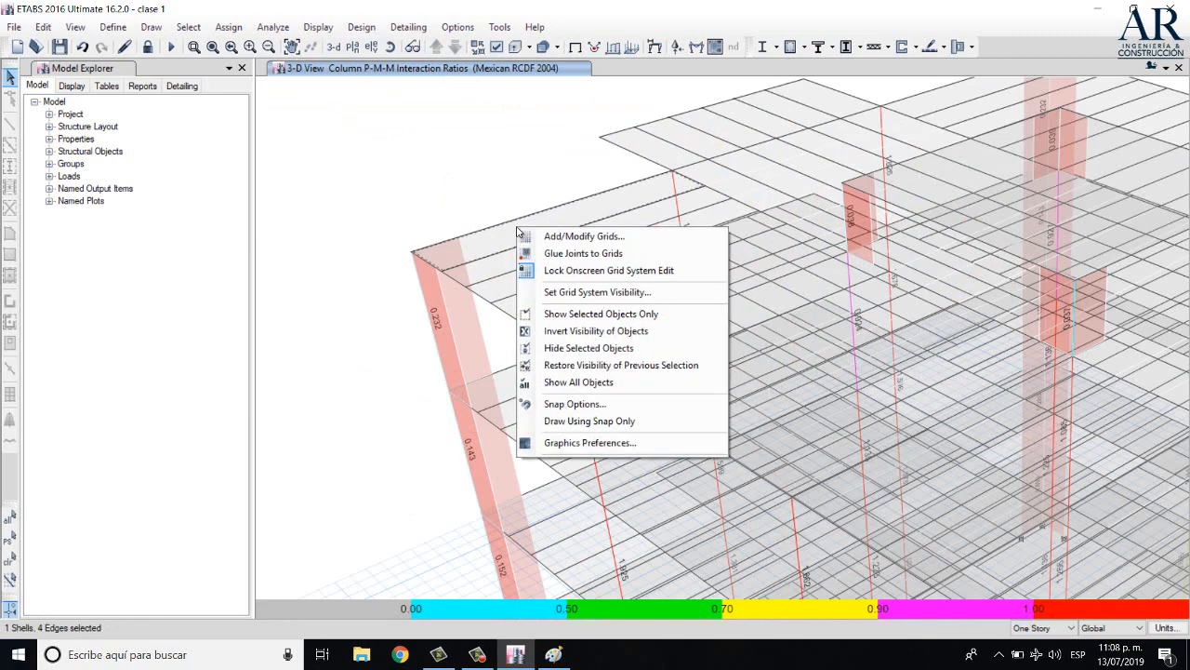
{"action": "left_click", "coordinate": [442, 189]}
{"action": "left_click", "coordinate": [518, 225]}
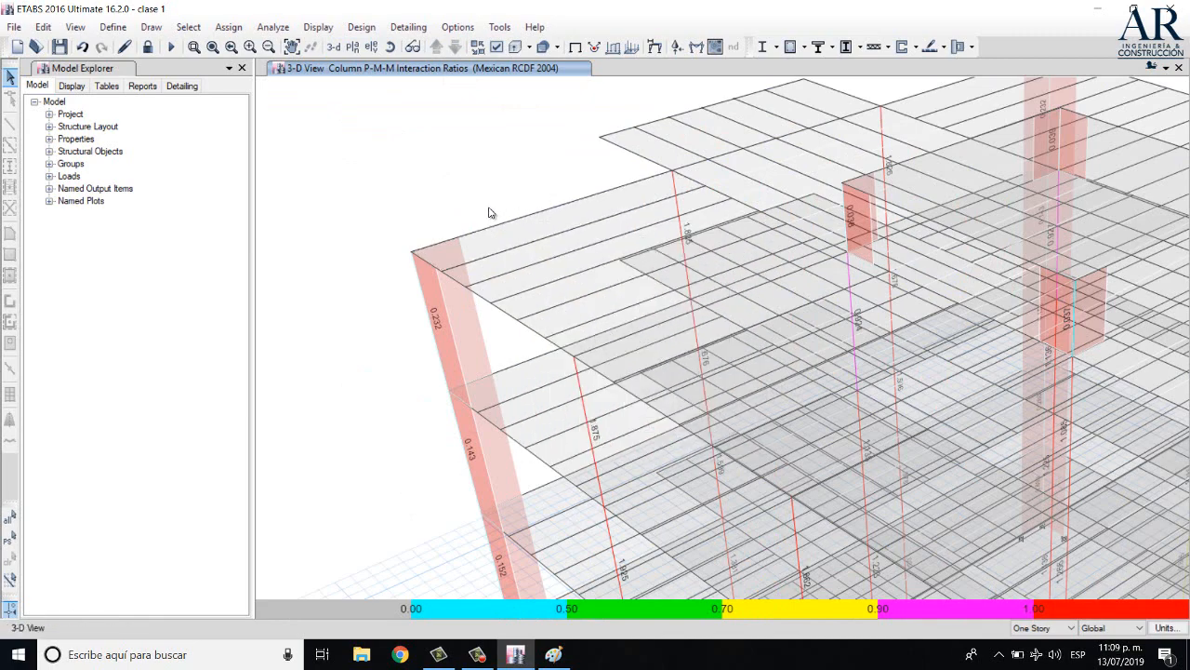
{"action": "left_click_drag", "start_coordinate": [546, 222], "coordinate": [451, 171]}
Unlock the model, accepting deletion of the analysis results, and check the assignments of a corner slab panel on Story5
{"action": "left_click", "coordinate": [148, 47]}
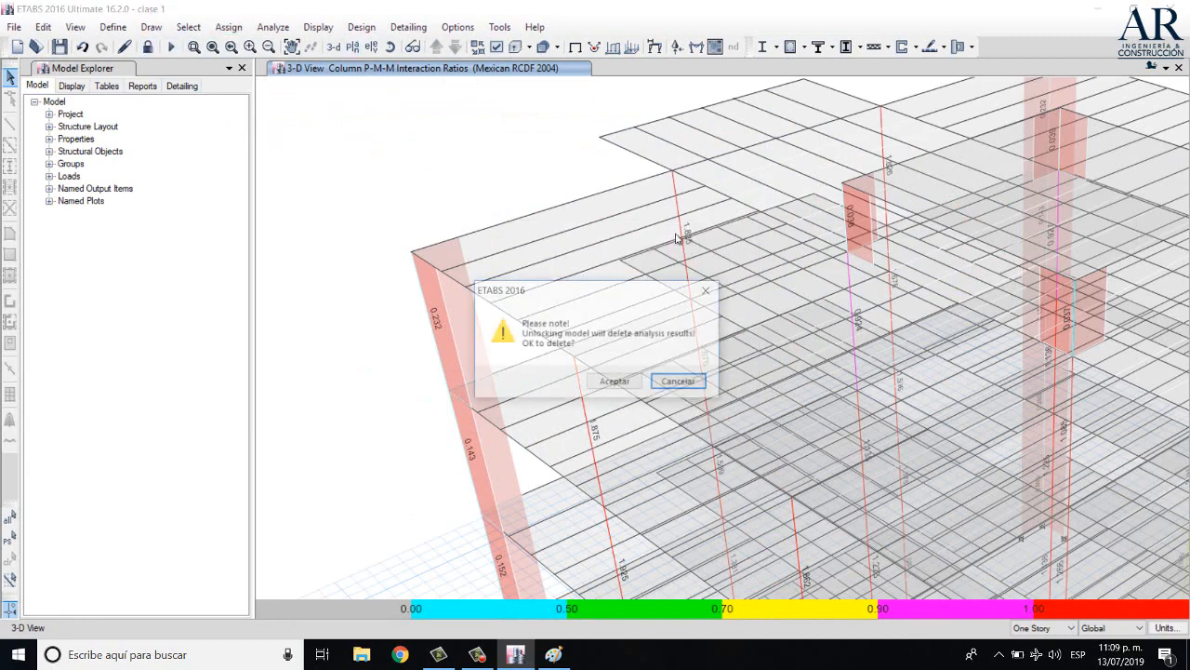
{"action": "left_click", "coordinate": [619, 381]}
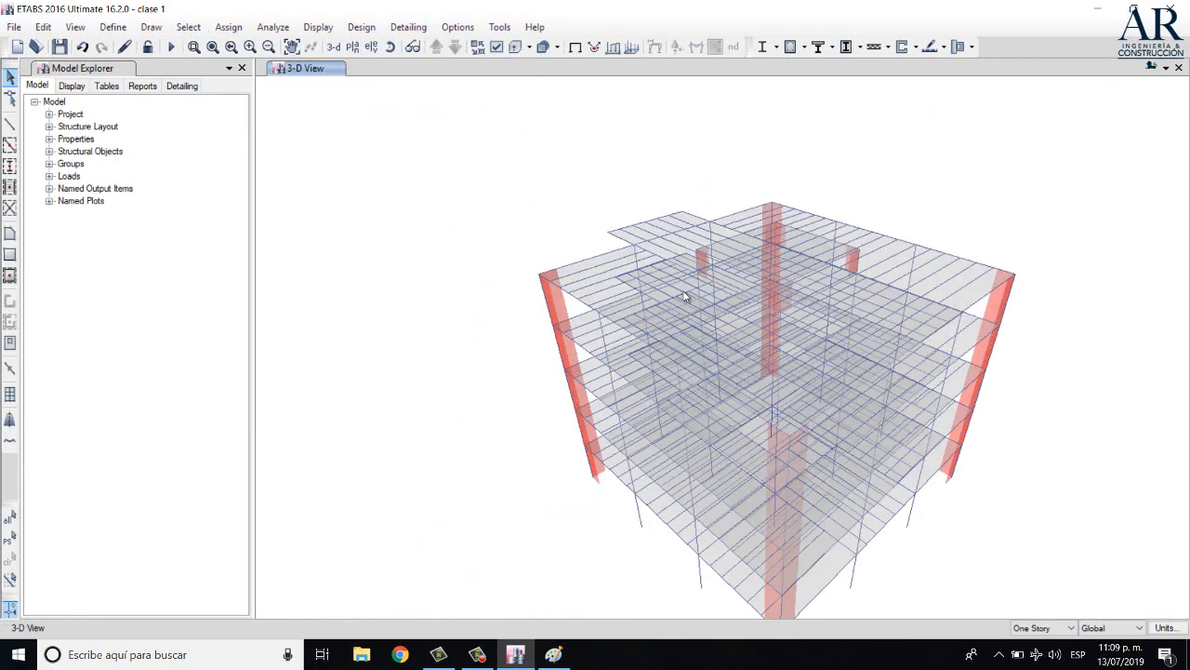
{"action": "scroll", "coordinate": [618, 287], "scroll_direction": "down", "scroll_amount": 5}
{"action": "left_click", "coordinate": [987, 295]}
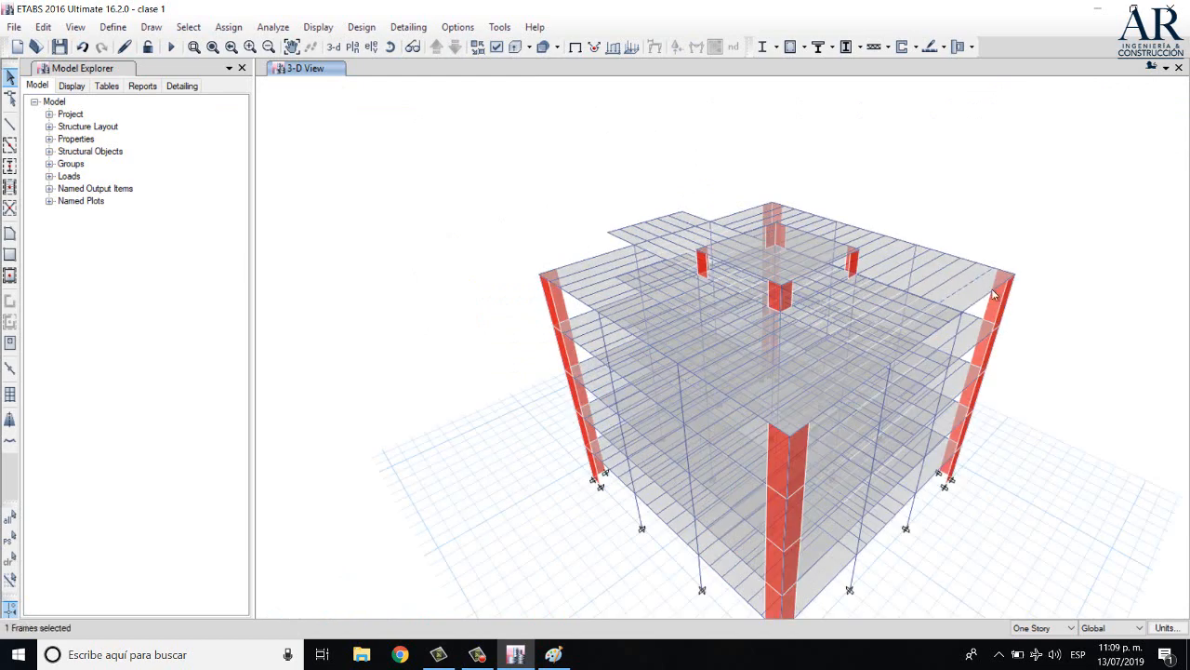
{"action": "left_click", "coordinate": [976, 287]}
{"action": "right_click", "coordinate": [989, 291]}
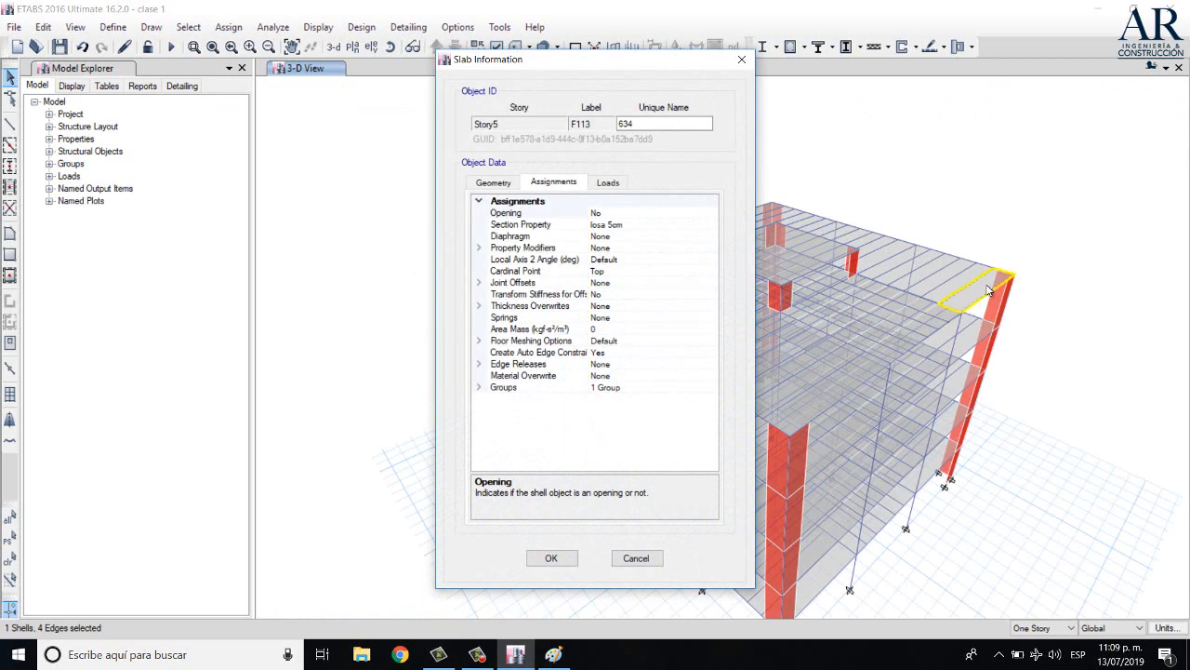
{"action": "left_click", "coordinate": [742, 60]}
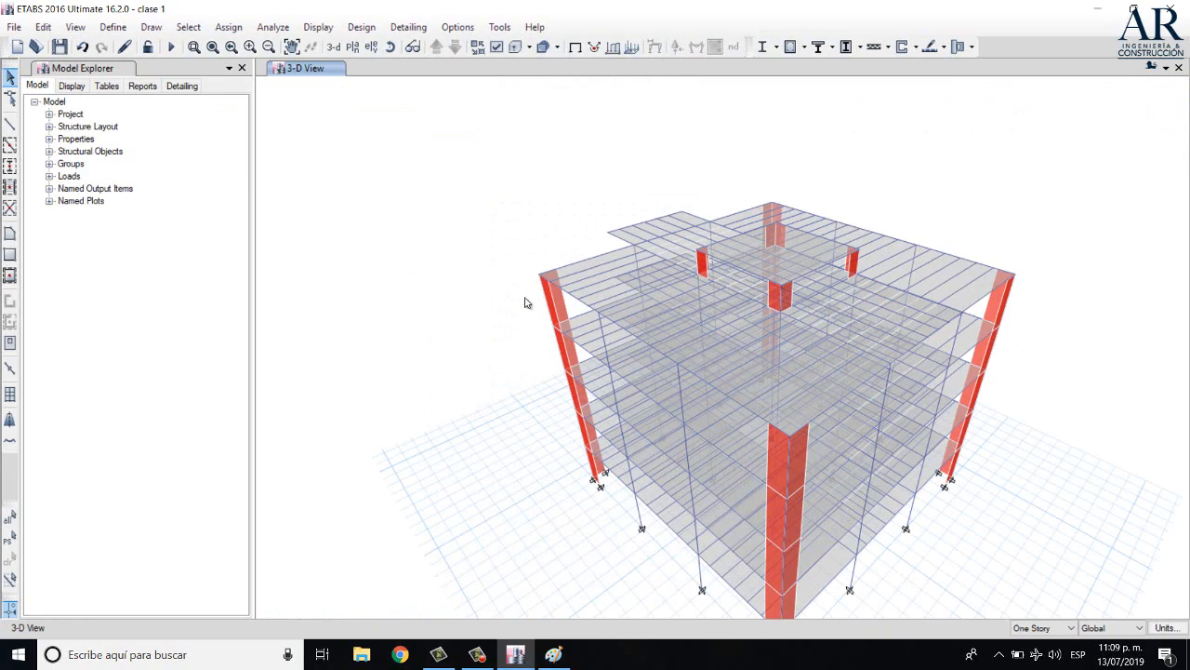
Check the Diaphragm assignment of another Story5 slab panel from a rotated 3-D view, then close its information
{"action": "left_click", "coordinate": [390, 46]}
{"action": "left_click_drag", "start_coordinate": [524, 497], "coordinate": [456, 462]}
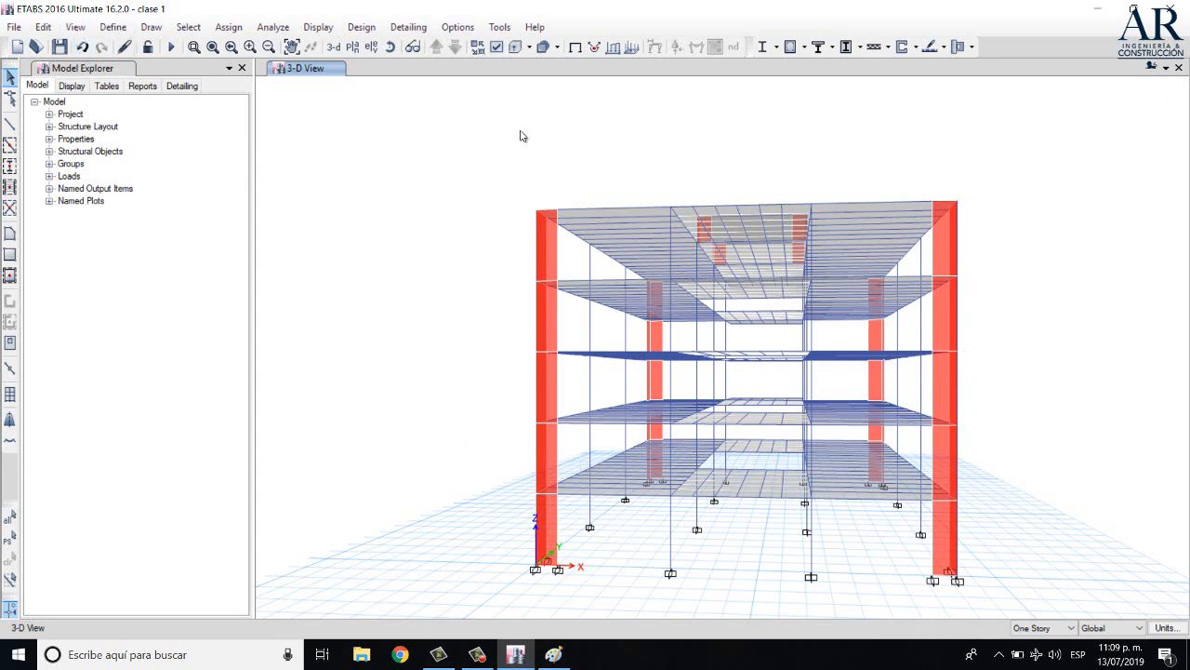
{"action": "left_click", "coordinate": [391, 47]}
{"action": "left_click_drag", "start_coordinate": [431, 186], "coordinate": [455, 330]}
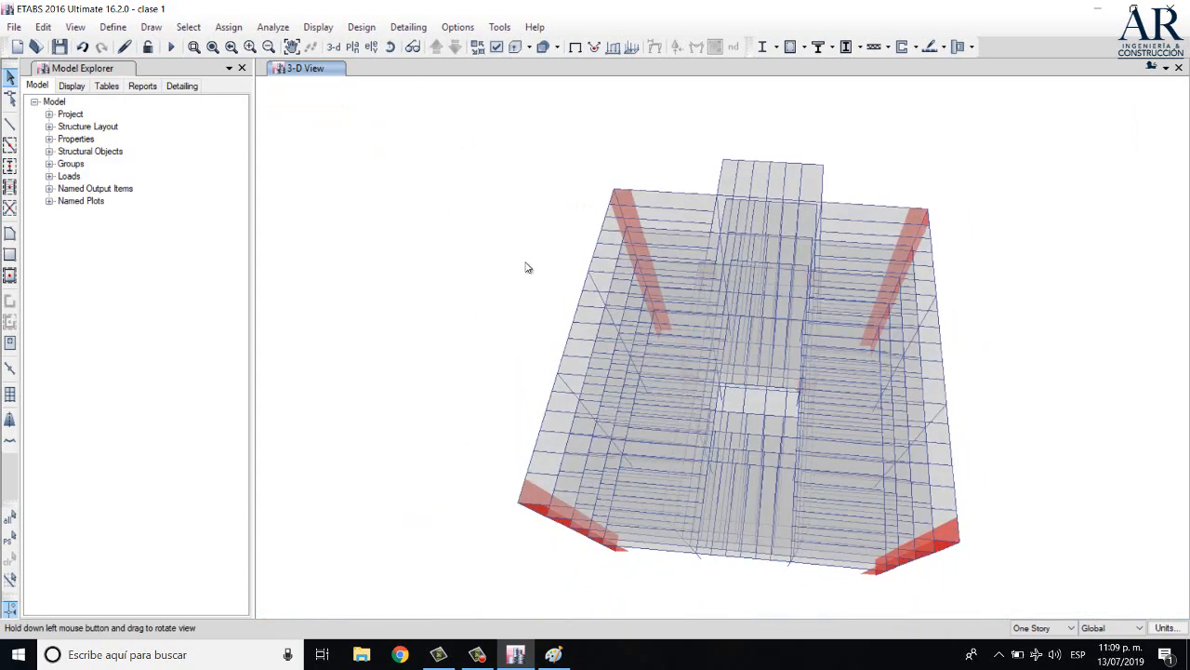
{"action": "right_click", "coordinate": [680, 205]}
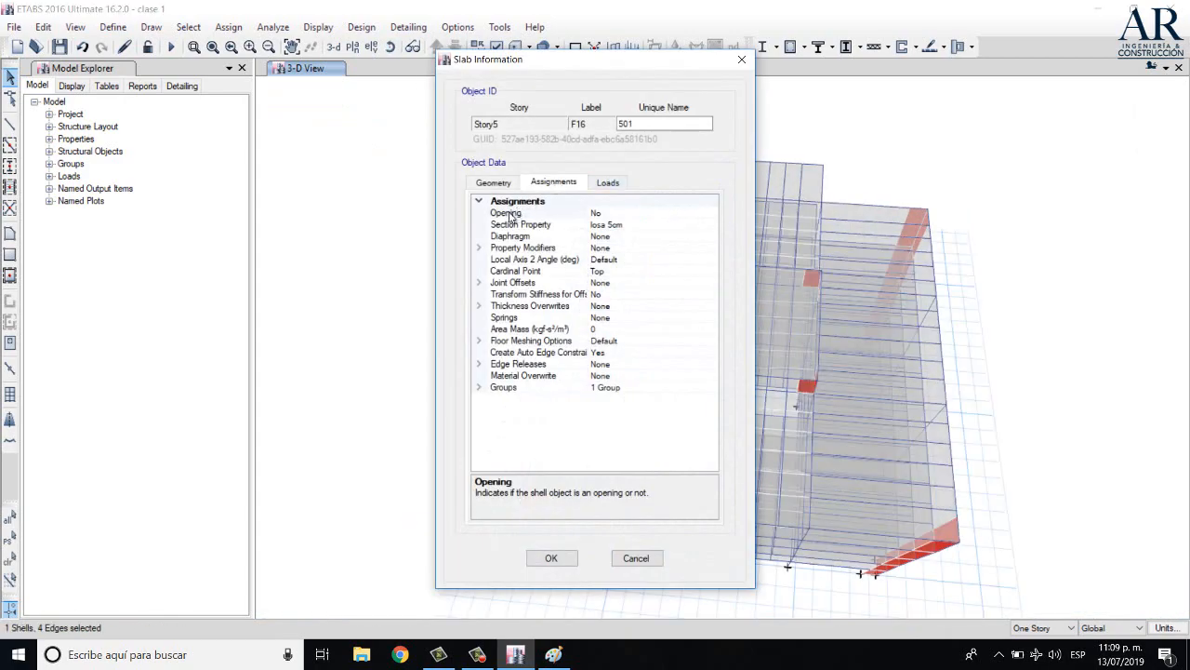
{"action": "left_click", "coordinate": [607, 238]}
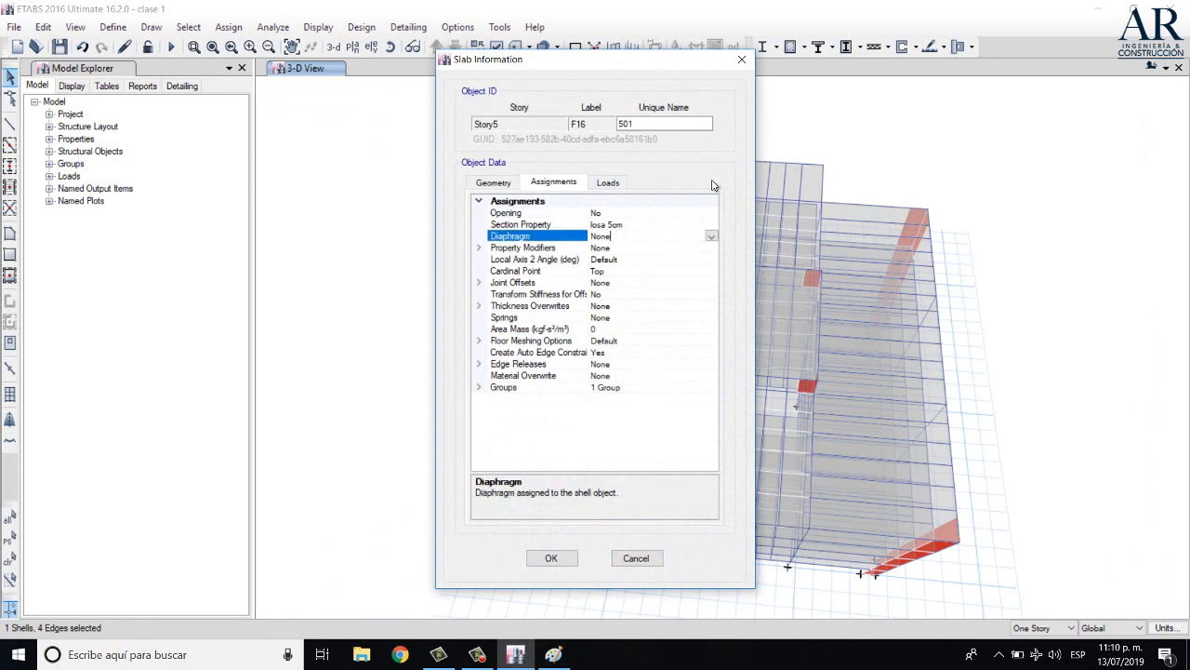
{"action": "left_click", "coordinate": [742, 59]}
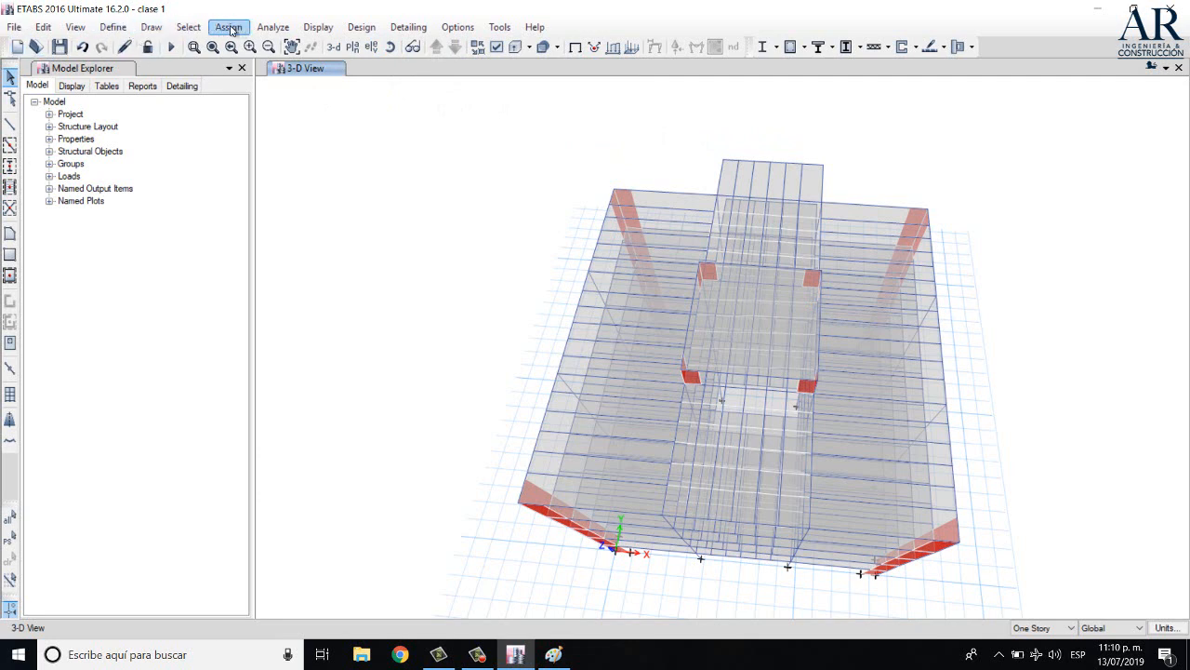
Display the plan view of Story1
{"action": "left_click", "coordinate": [354, 47]}
{"action": "left_click", "coordinate": [521, 328]}
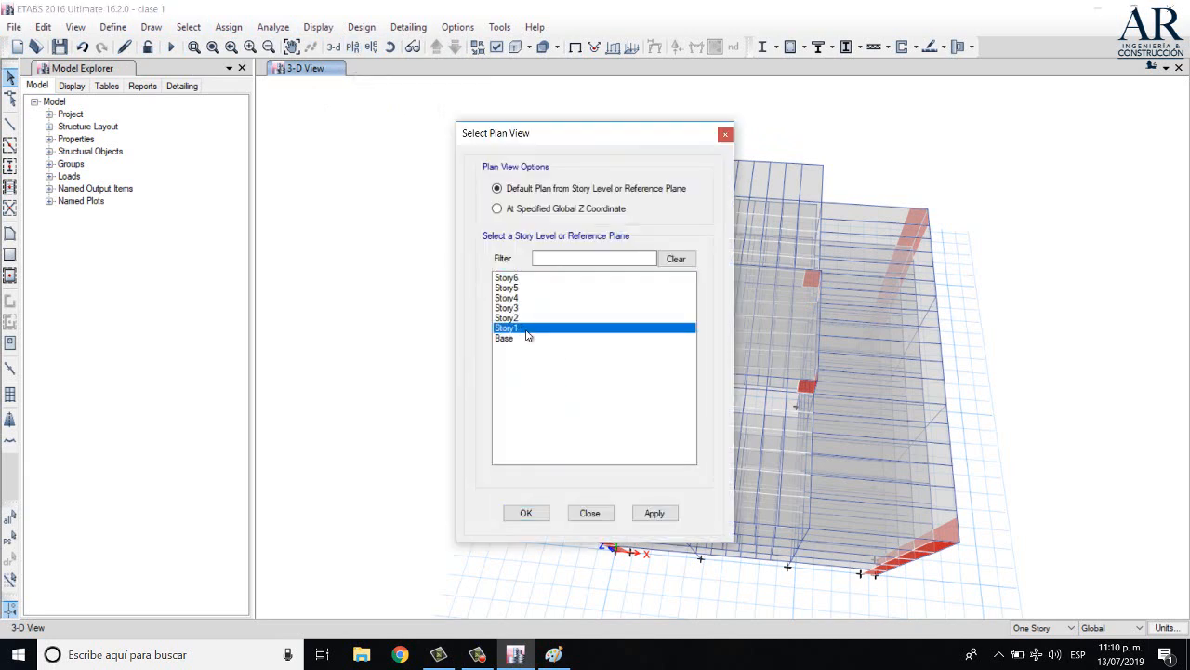
{"action": "left_click", "coordinate": [655, 512]}
{"action": "left_click", "coordinate": [547, 512]}
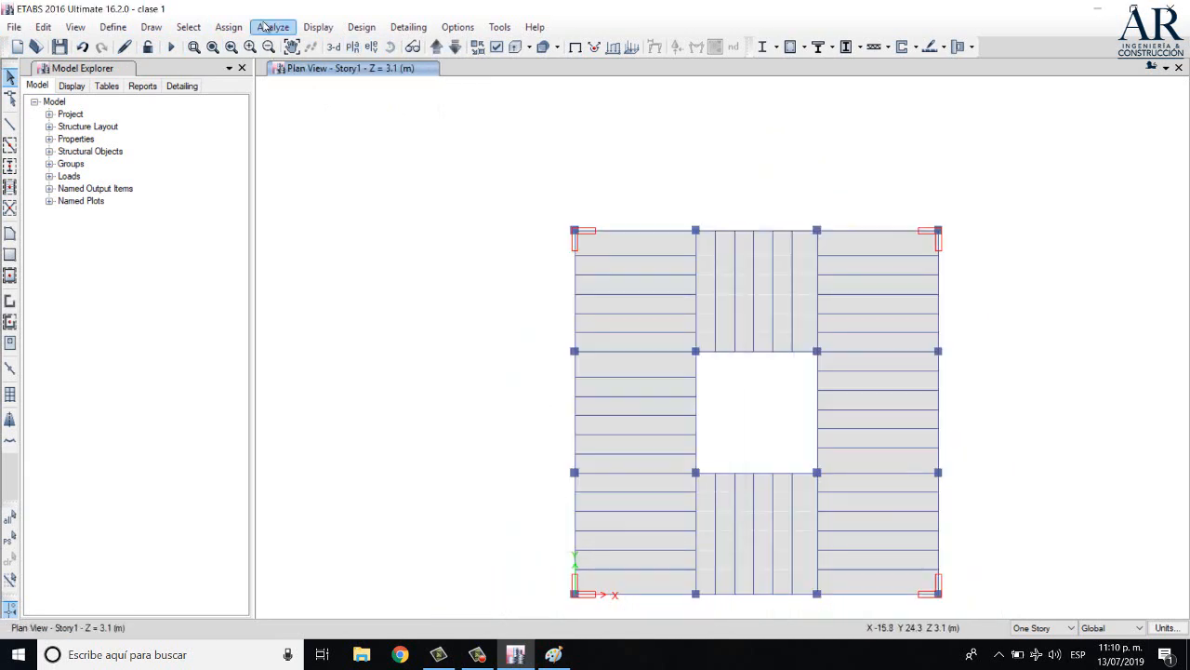
{"action": "left_click_drag", "start_coordinate": [497, 183], "coordinate": [466, 291]}
{"action": "left_click", "coordinate": [636, 253]}
{"action": "left_click", "coordinate": [644, 267]}
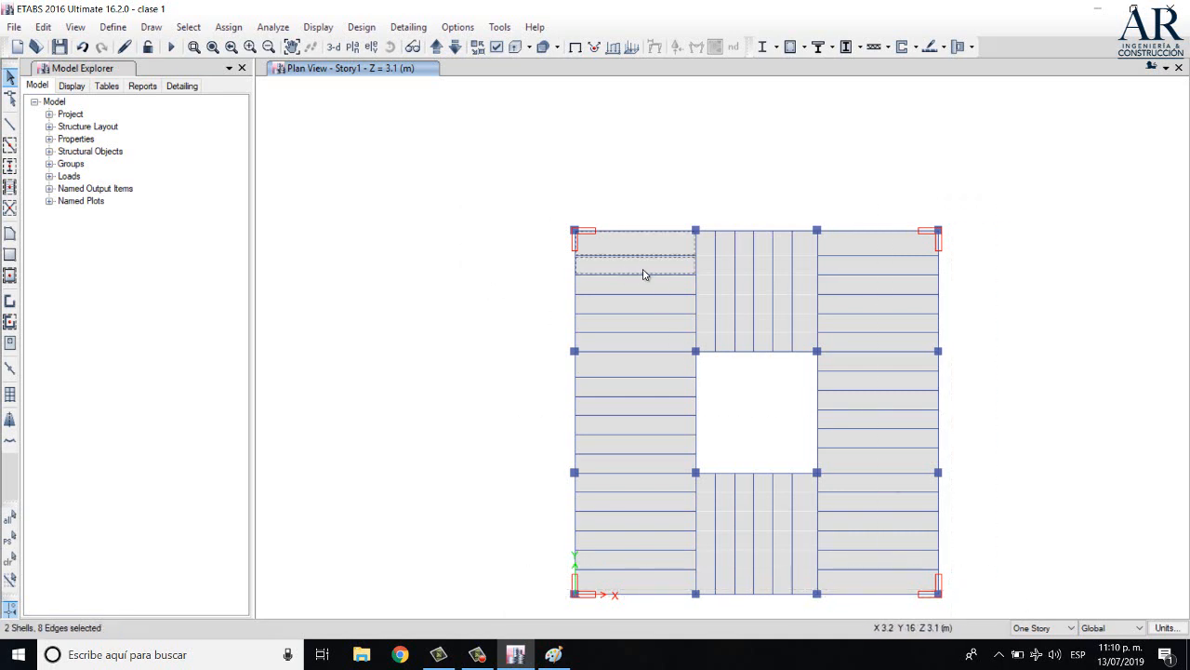
{"action": "left_click", "coordinate": [647, 286]}
{"action": "left_click", "coordinate": [653, 307]}
{"action": "left_click", "coordinate": [666, 325]}
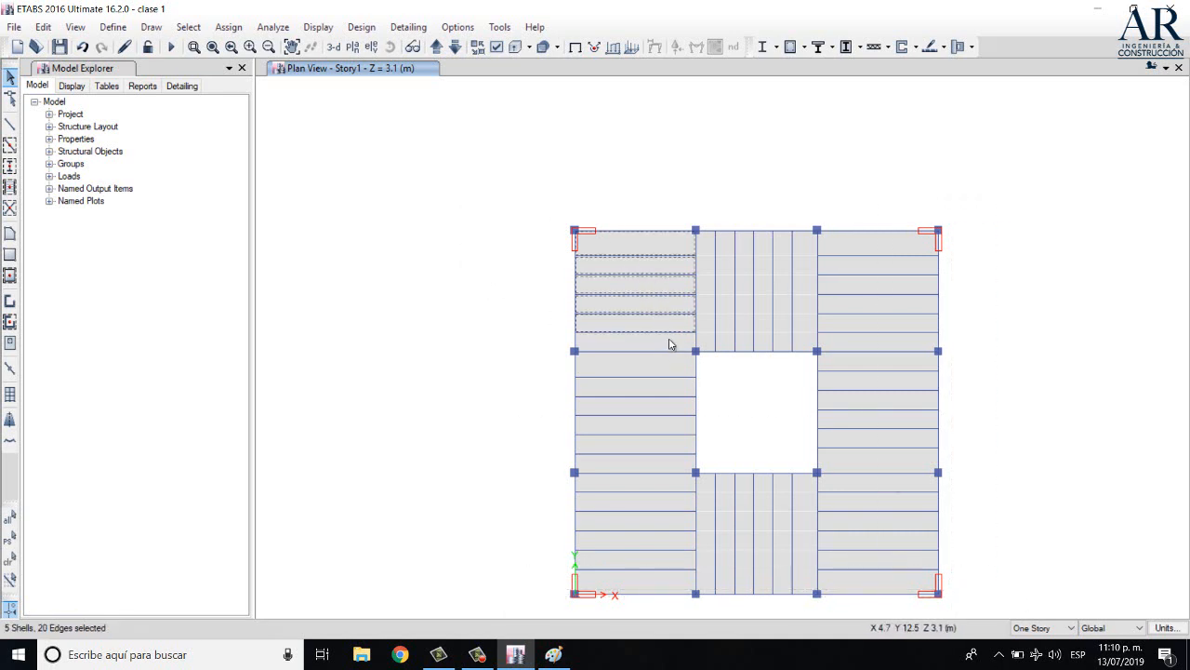
{"action": "left_click", "coordinate": [674, 342]}
{"action": "middle_click_drag", "start_coordinate": [808, 353], "coordinate": [755, 294]}
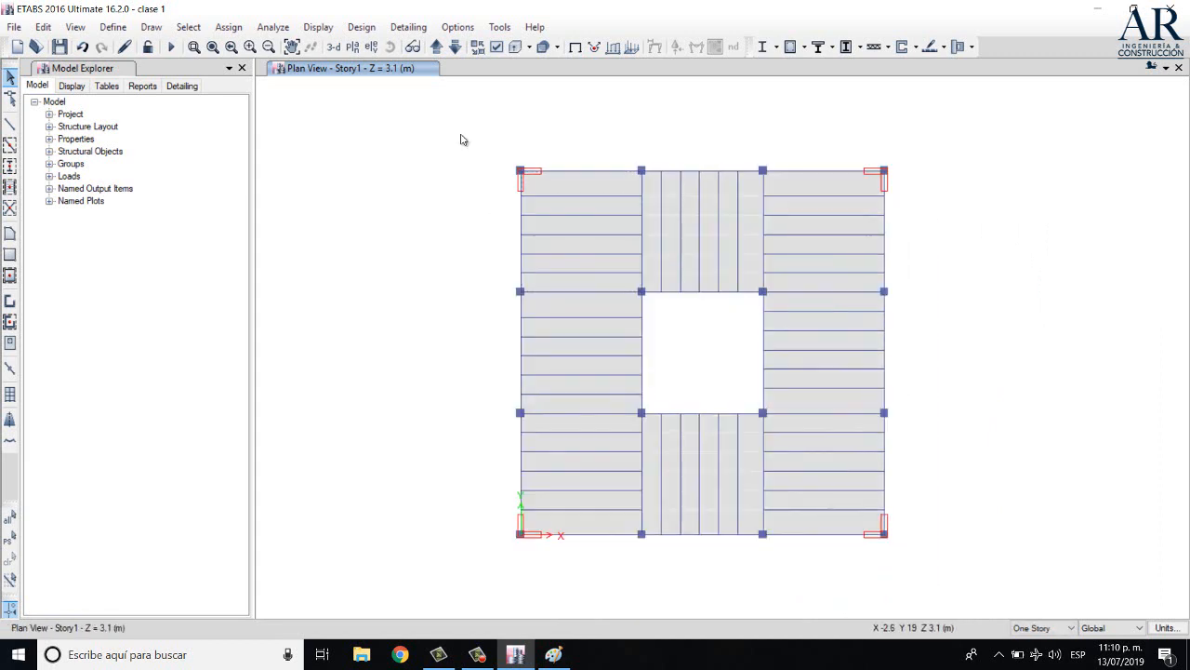
Select the entire Story1 floor and assign diaphragm D1 to its shells
{"action": "left_click_drag", "start_coordinate": [459, 135], "coordinate": [992, 599]}
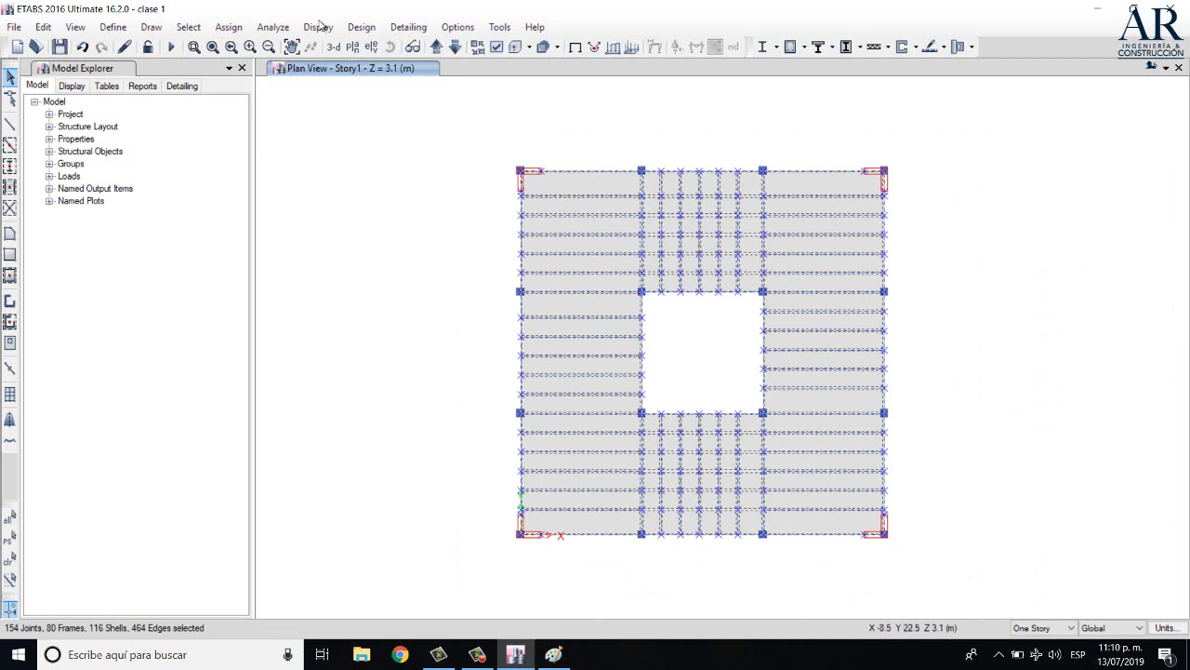
{"action": "left_click", "coordinate": [228, 27]}
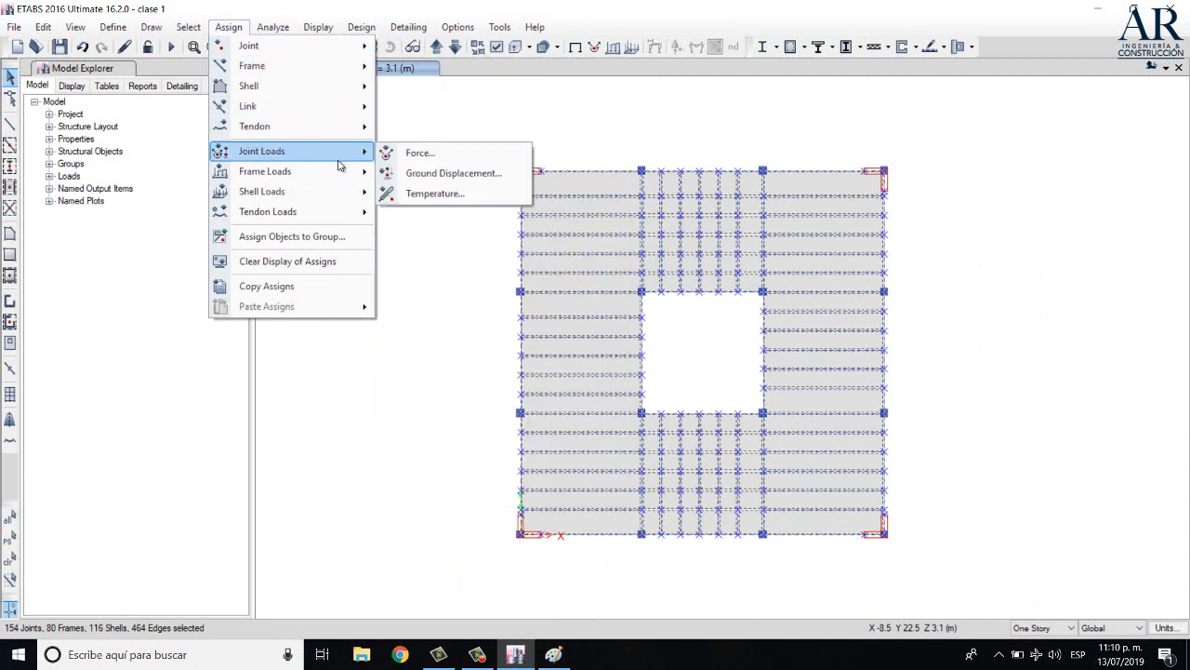
{"action": "mouse_move", "coordinate": [326, 106]}
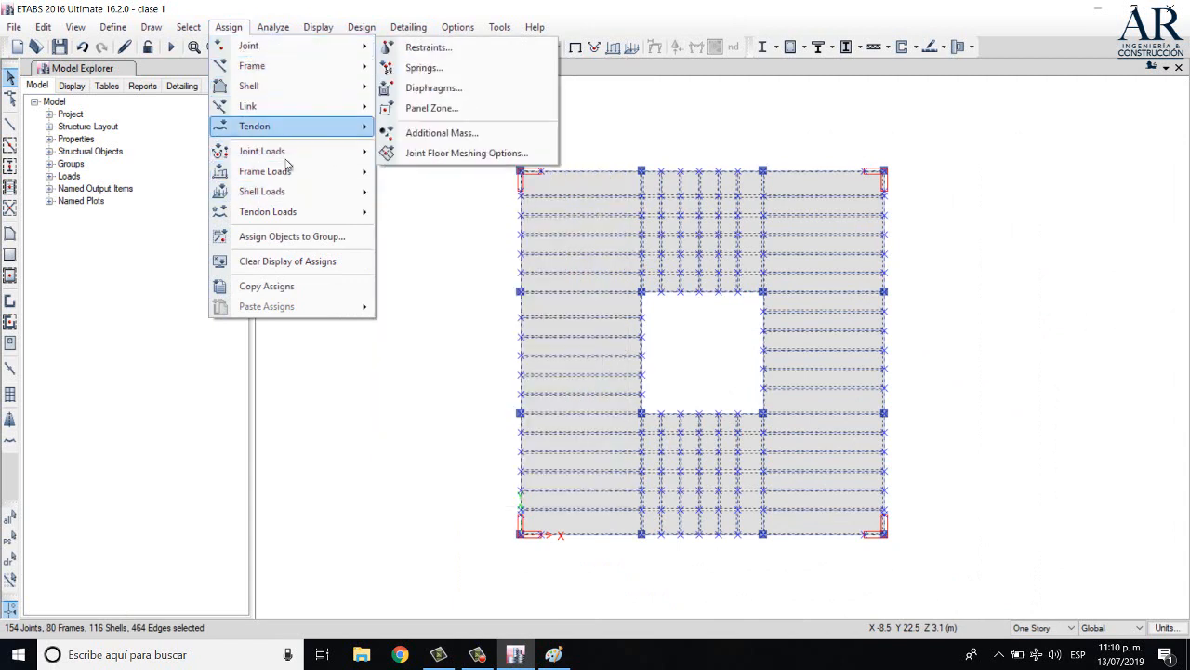
{"action": "mouse_move", "coordinate": [317, 125]}
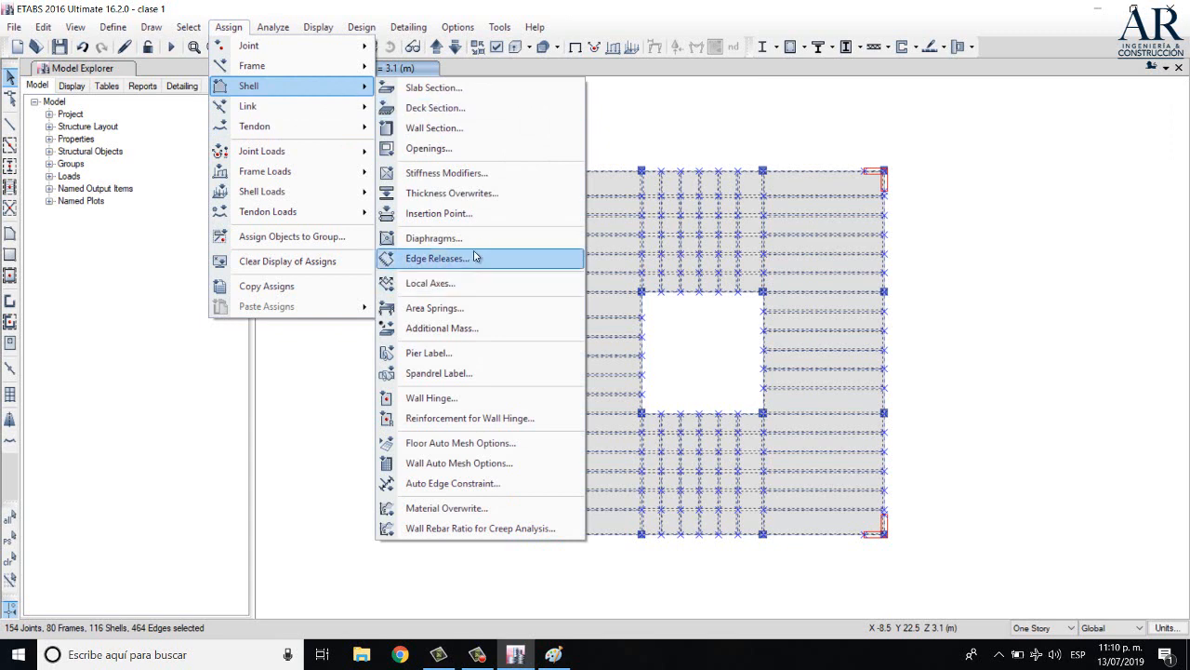
{"action": "left_click", "coordinate": [434, 238]}
{"action": "left_click_drag", "start_coordinate": [570, 158], "coordinate": [260, 129]}
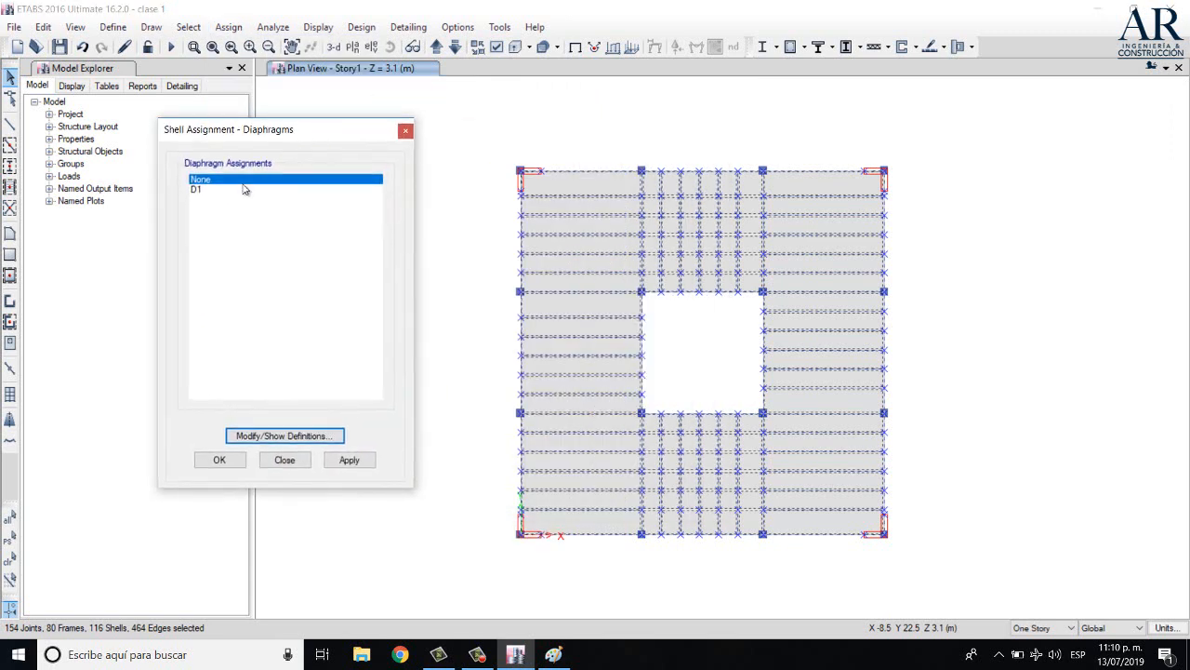
{"action": "left_click", "coordinate": [229, 189]}
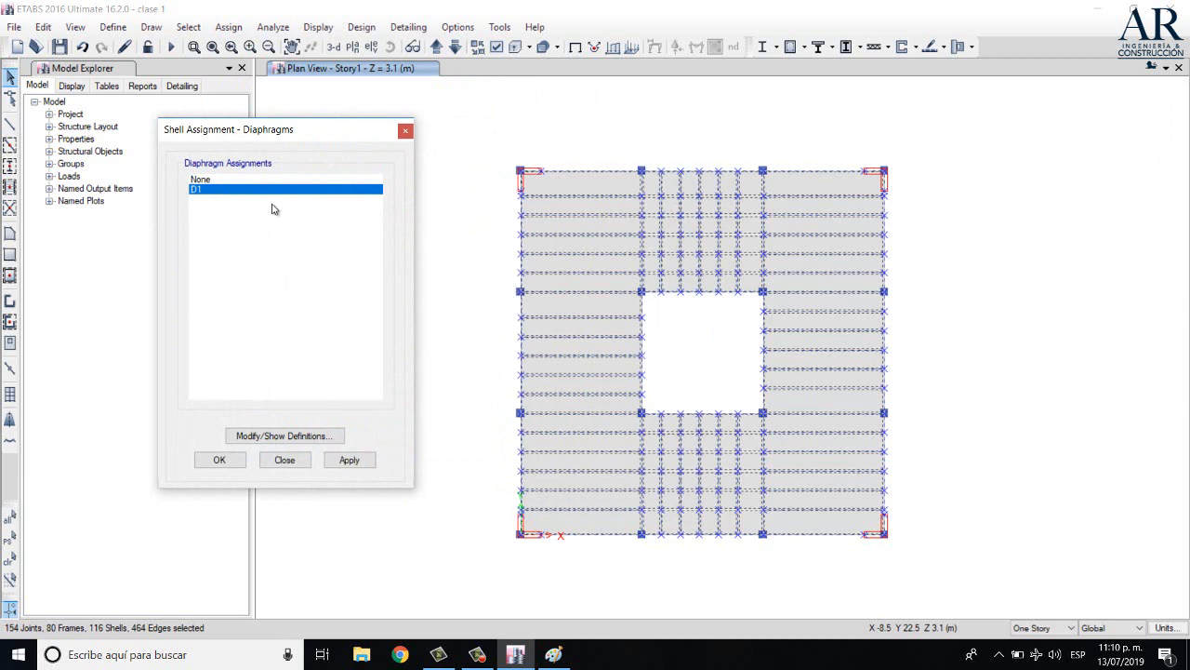
{"action": "left_click", "coordinate": [361, 462]}
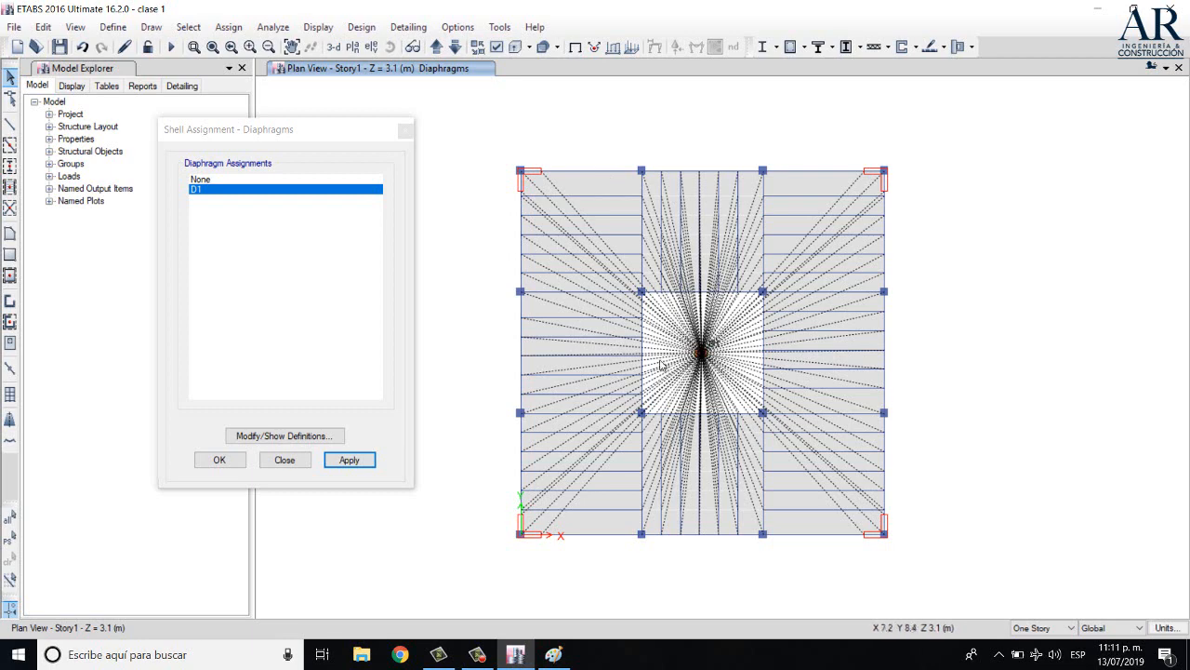
{"action": "left_click", "coordinate": [558, 656]}
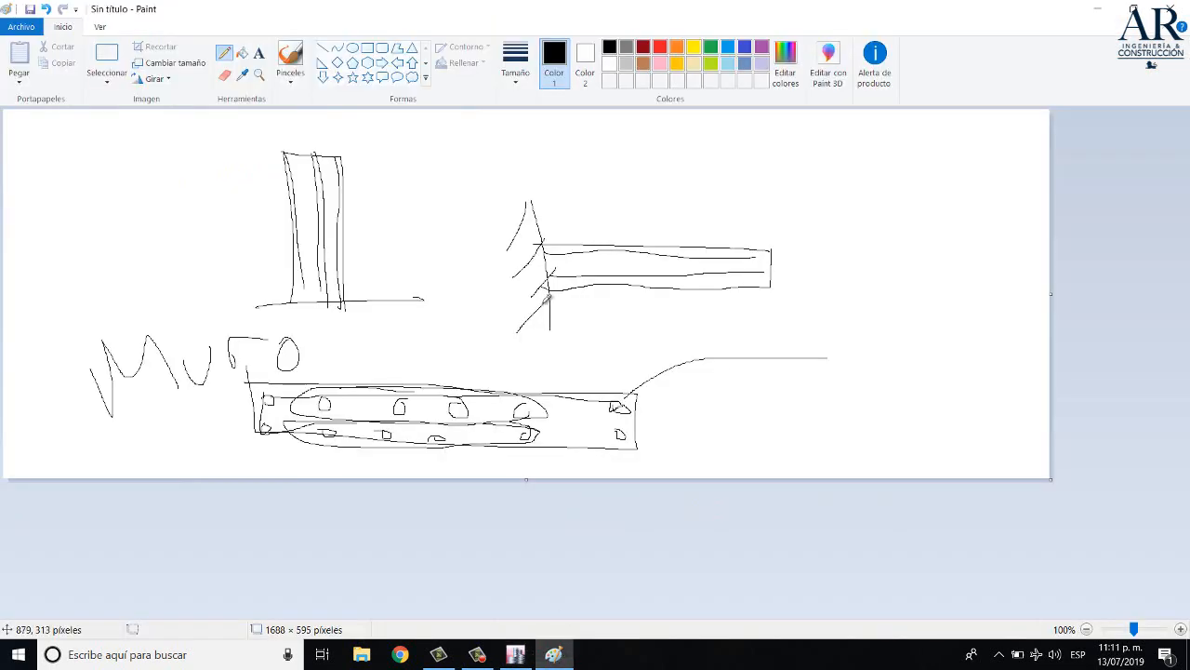
{"action": "left_click", "coordinate": [555, 653]}
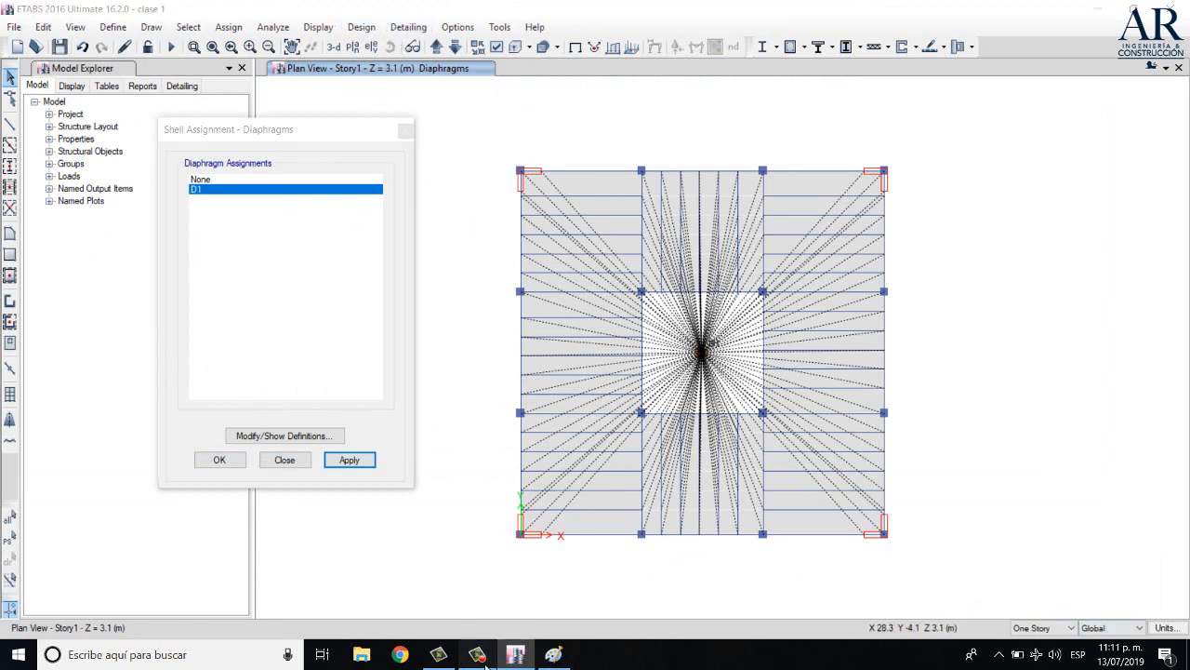
{"action": "left_click", "coordinate": [556, 656]}
{"action": "left_click", "coordinate": [805, 598]}
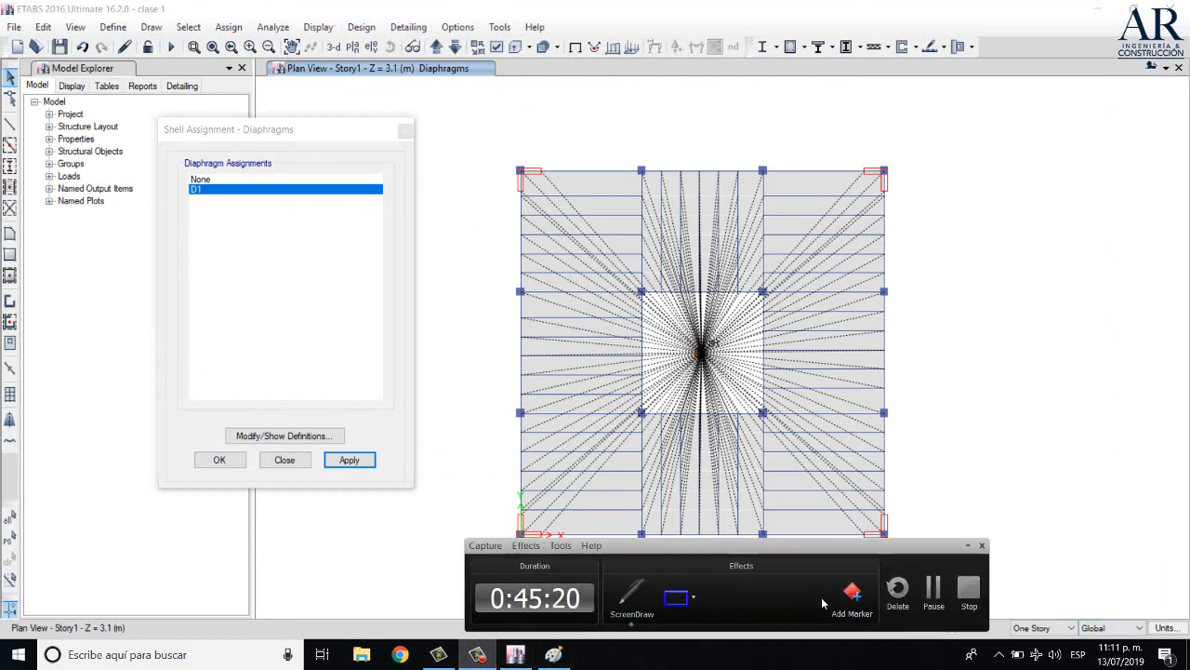
{"action": "left_click", "coordinate": [820, 602]}
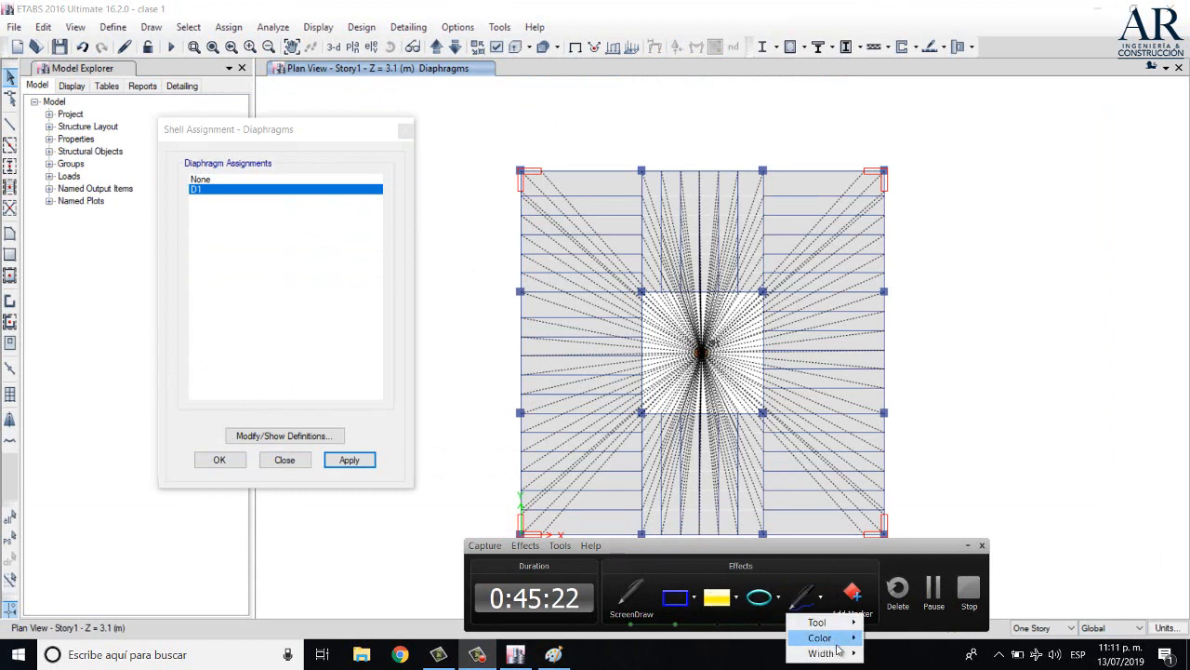
{"action": "mouse_move", "coordinate": [823, 638]}
{"action": "left_click", "coordinate": [932, 567]}
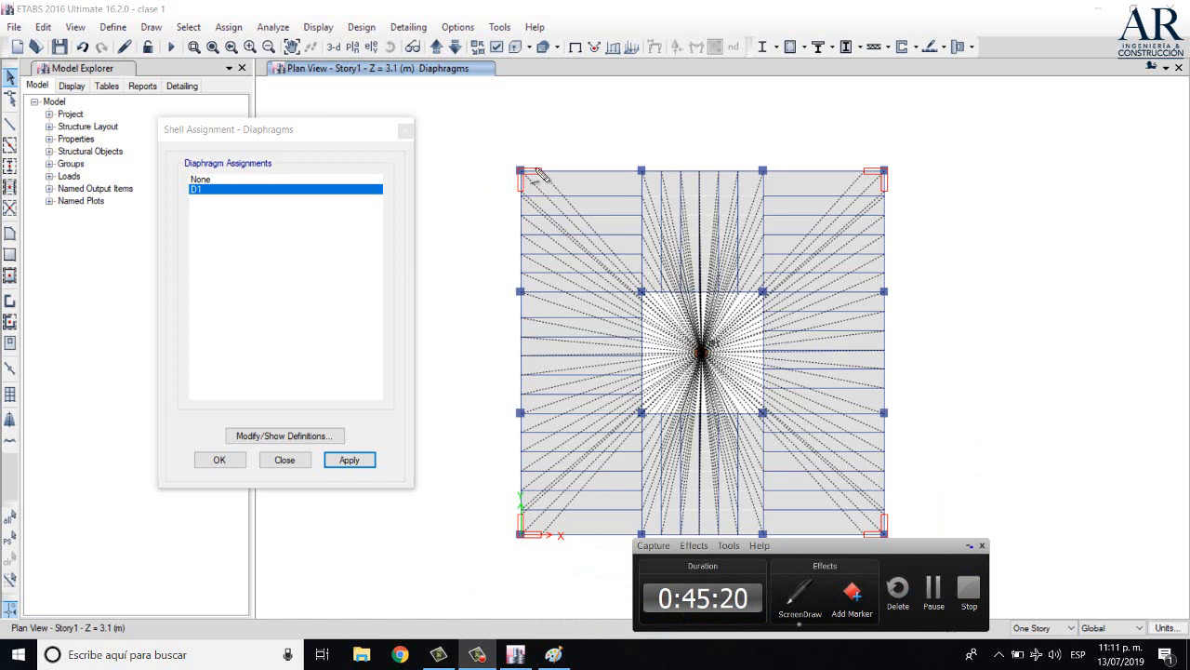
{"action": "mouse_move", "coordinate": [525, 168]}
{"action": "left_mouse_down"}
{"action": "mouse_move", "coordinate": [930, 172]}
{"action": "mouse_move", "coordinate": [930, 507]}
{"action": "left_mouse_up"}
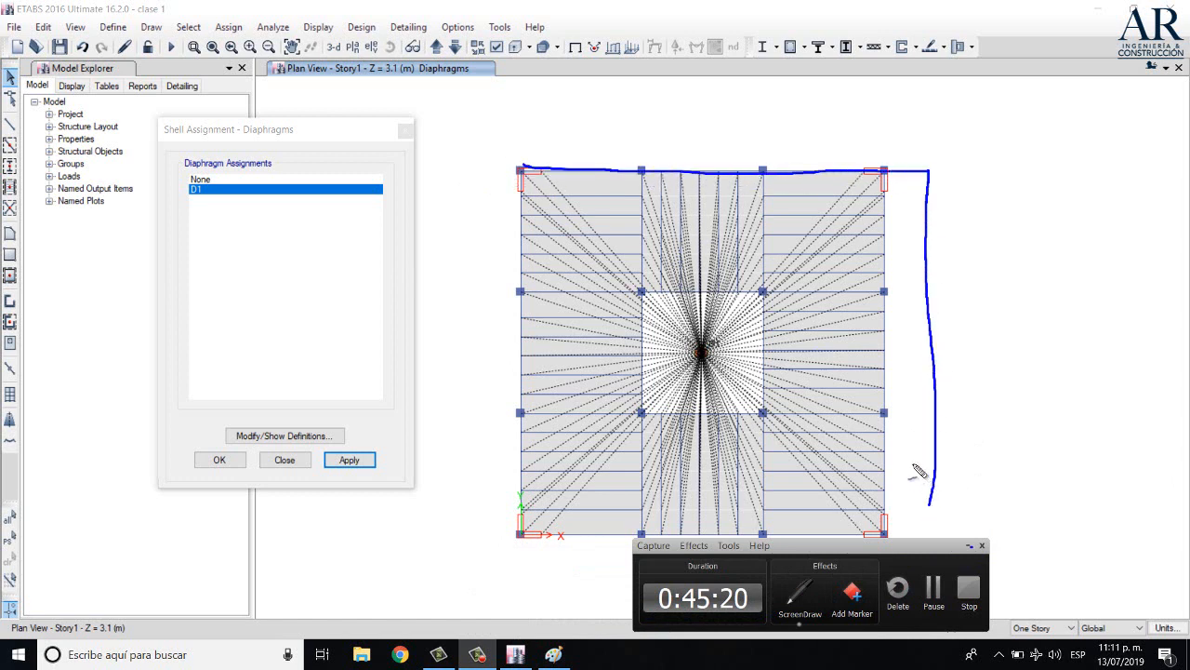
{"action": "mouse_move", "coordinate": [534, 169]}
{"action": "left_mouse_down"}
{"action": "mouse_move", "coordinate": [567, 549]}
{"action": "mouse_move", "coordinate": [624, 534]}
{"action": "mouse_move", "coordinate": [844, 536]}
{"action": "left_mouse_up"}
{"action": "left_click_drag", "start_coordinate": [916, 543], "coordinate": [936, 511]}
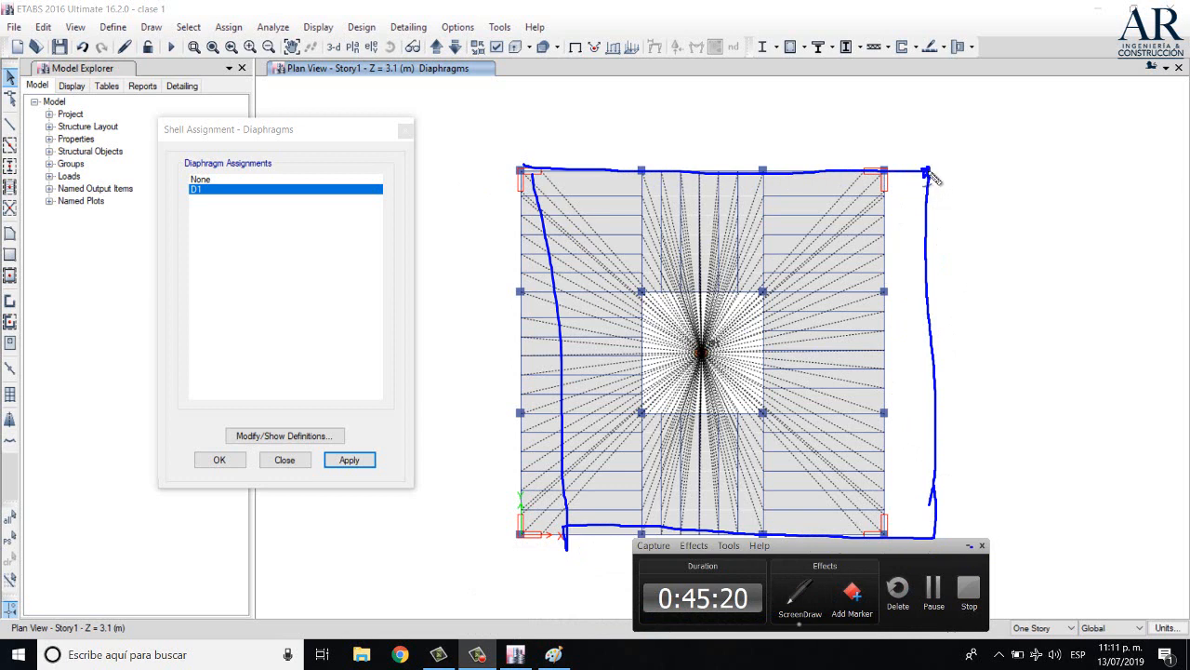
{"action": "left_click_drag", "start_coordinate": [886, 119], "coordinate": [886, 158]}
{"action": "left_click_drag", "start_coordinate": [936, 118], "coordinate": [935, 160]}
{"action": "mouse_move", "coordinate": [874, 135]}
{"action": "left_mouse_down"}
{"action": "mouse_move", "coordinate": [944, 133]}
{"action": "mouse_move", "coordinate": [1051, 155]}
{"action": "left_mouse_up"}
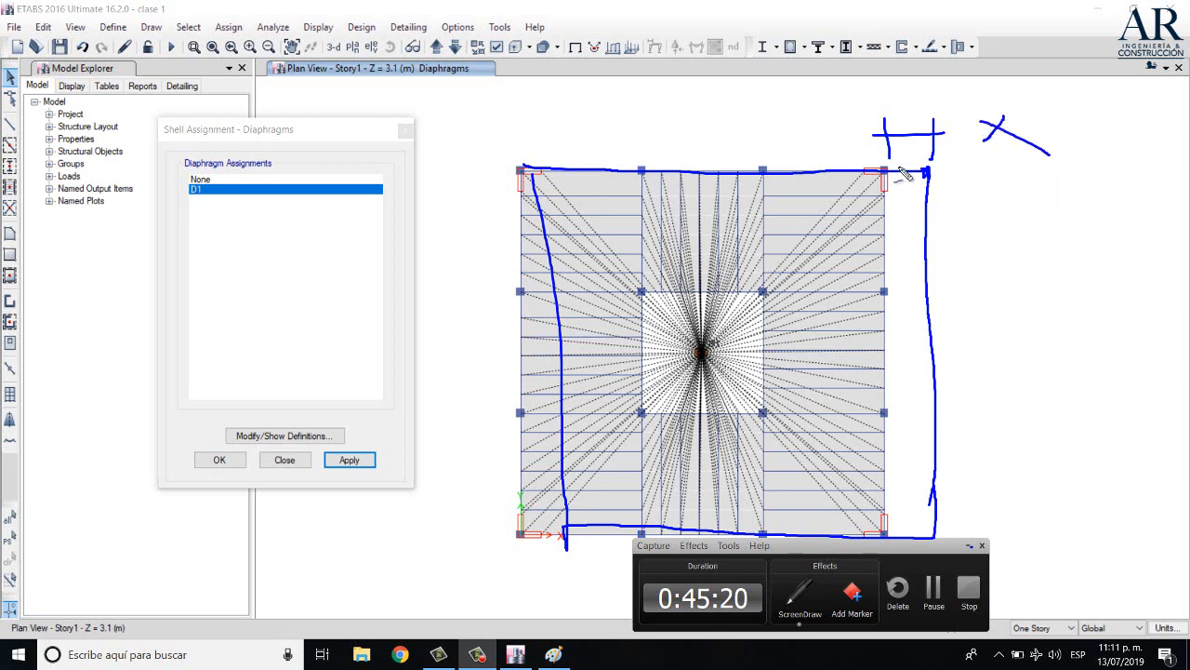
{"action": "mouse_move", "coordinate": [945, 169]}
{"action": "left_mouse_down"}
{"action": "mouse_move", "coordinate": [1007, 161]}
{"action": "mouse_move", "coordinate": [973, 191]}
{"action": "left_mouse_up"}
{"action": "left_click_drag", "start_coordinate": [961, 194], "coordinate": [1065, 192]}
{"action": "left_click_drag", "start_coordinate": [1072, 173], "coordinate": [1051, 224]}
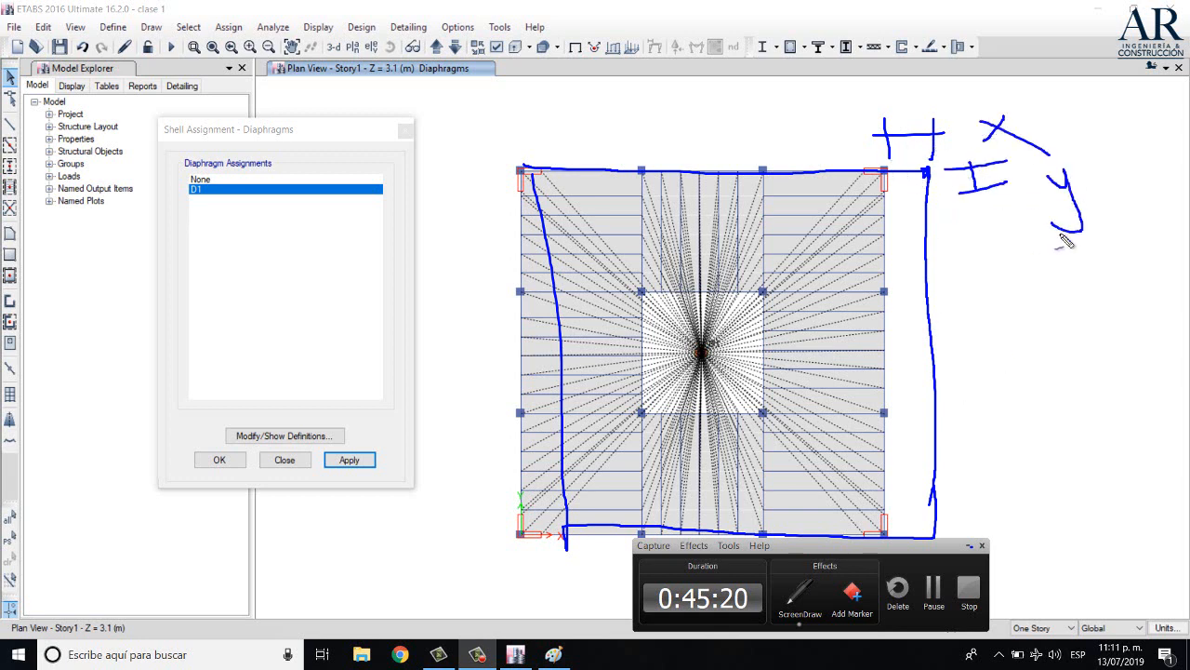
{"action": "left_click_drag", "start_coordinate": [936, 531], "coordinate": [940, 531]}
{"action": "mouse_move", "coordinate": [1074, 450]}
{"action": "left_mouse_down"}
{"action": "mouse_move", "coordinate": [1034, 496]}
{"action": "mouse_move", "coordinate": [1079, 494]}
{"action": "mouse_move", "coordinate": [1070, 539]}
{"action": "mouse_move", "coordinate": [1051, 552]}
{"action": "left_mouse_up"}
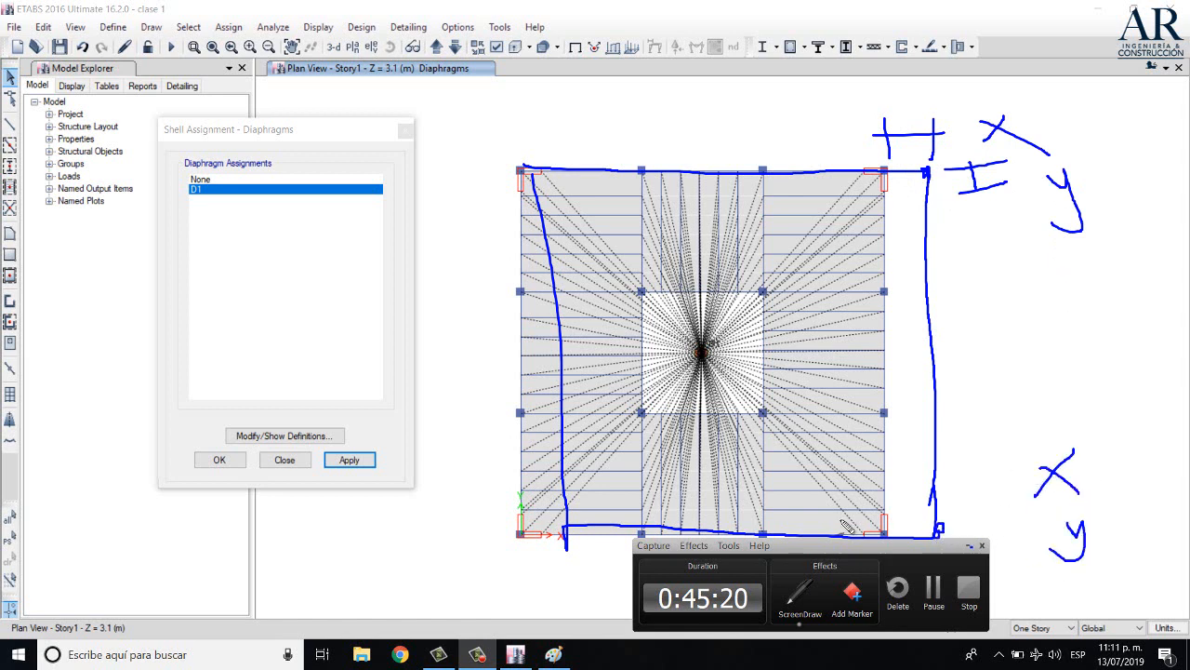
{"action": "left_click_drag", "start_coordinate": [952, 525], "coordinate": [869, 530]}
{"action": "left_click_drag", "start_coordinate": [928, 505], "coordinate": [931, 538]}
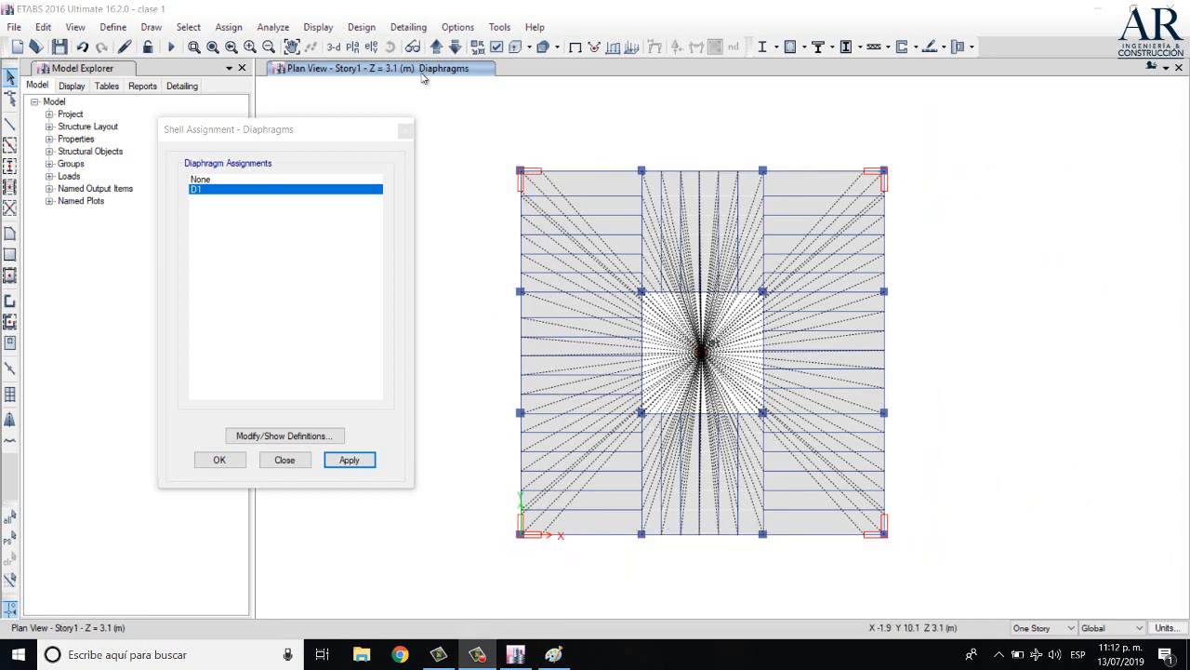
Display the Story2 plan, select its entire floor and assign diaphragm D1 to the shells
{"action": "left_click", "coordinate": [406, 130]}
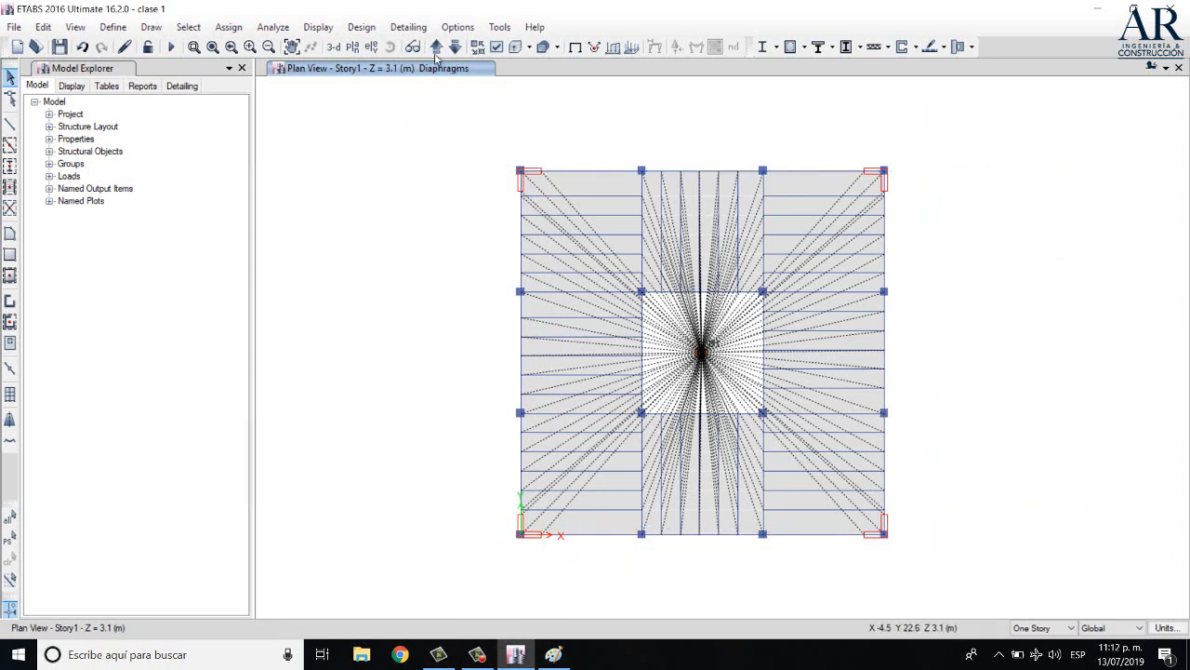
{"action": "left_click", "coordinate": [437, 48]}
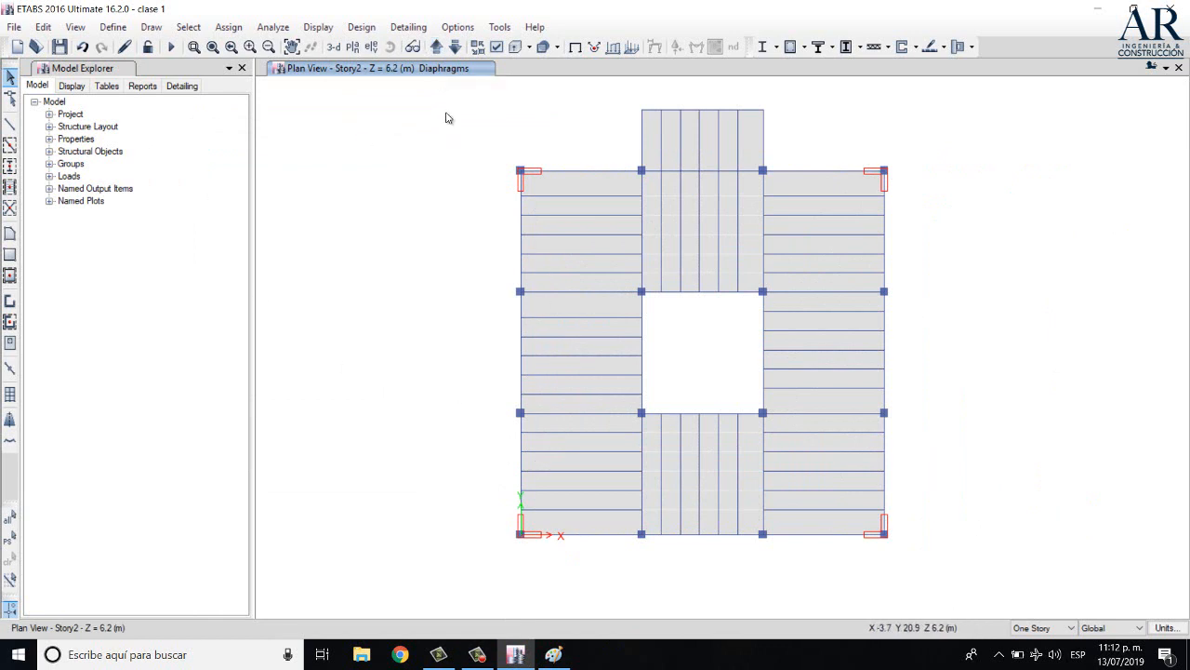
{"action": "left_click_drag", "start_coordinate": [456, 80], "coordinate": [981, 572]}
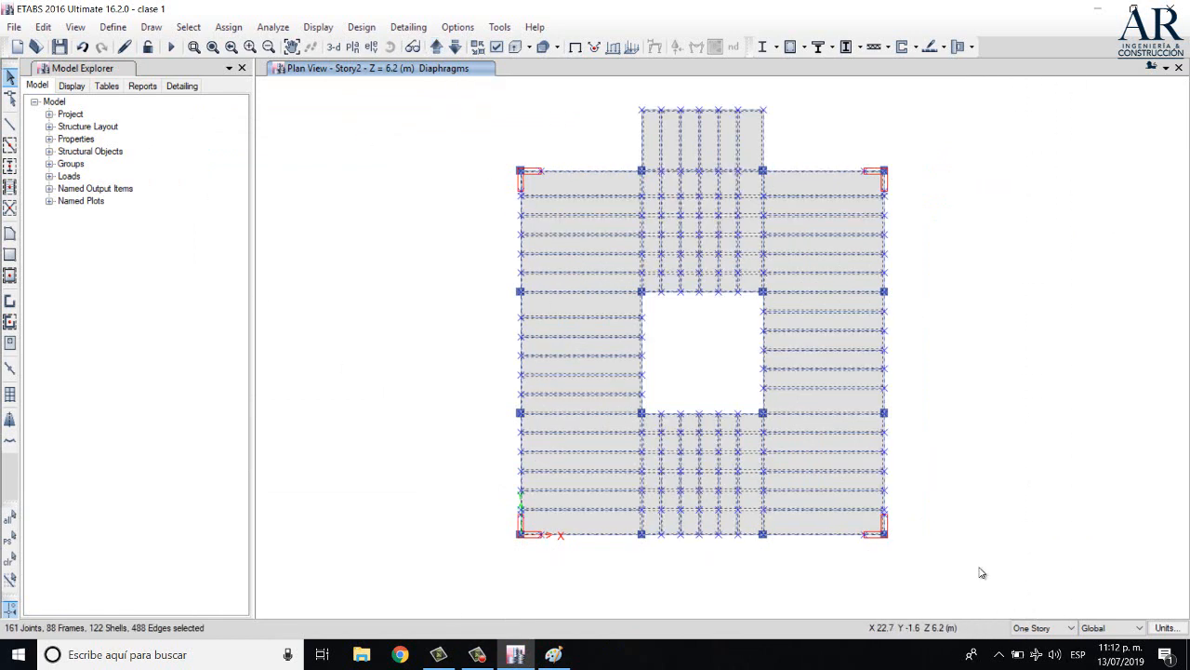
{"action": "left_click", "coordinate": [226, 27]}
{"action": "mouse_move", "coordinate": [298, 86]}
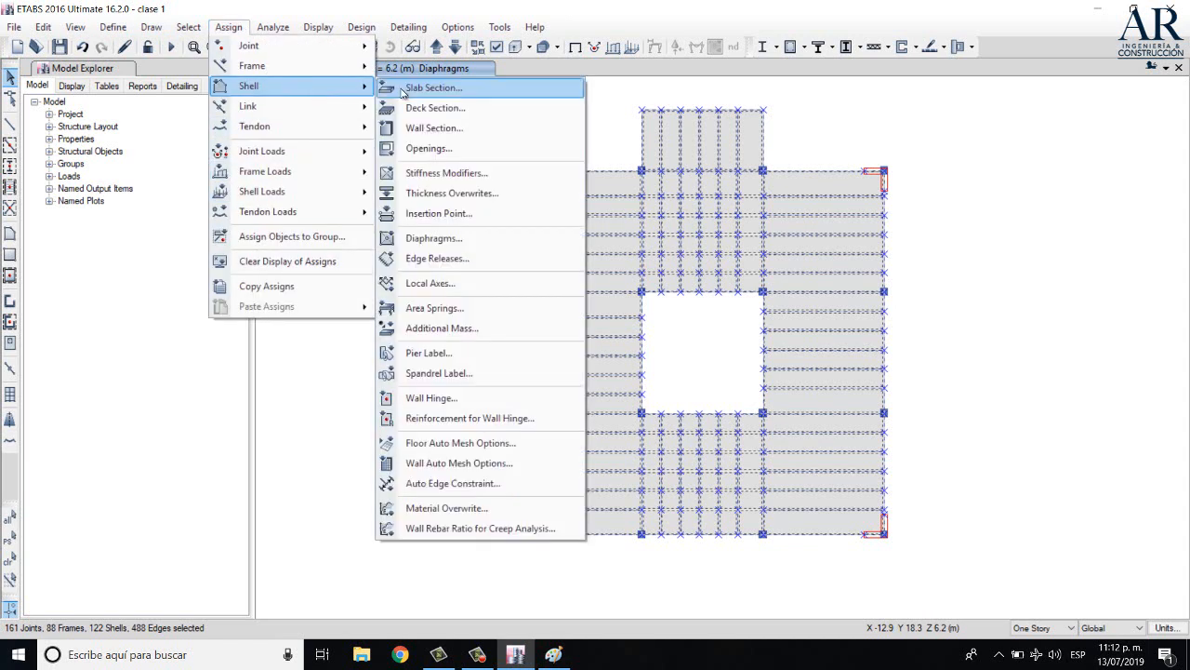
{"action": "left_click", "coordinate": [479, 239]}
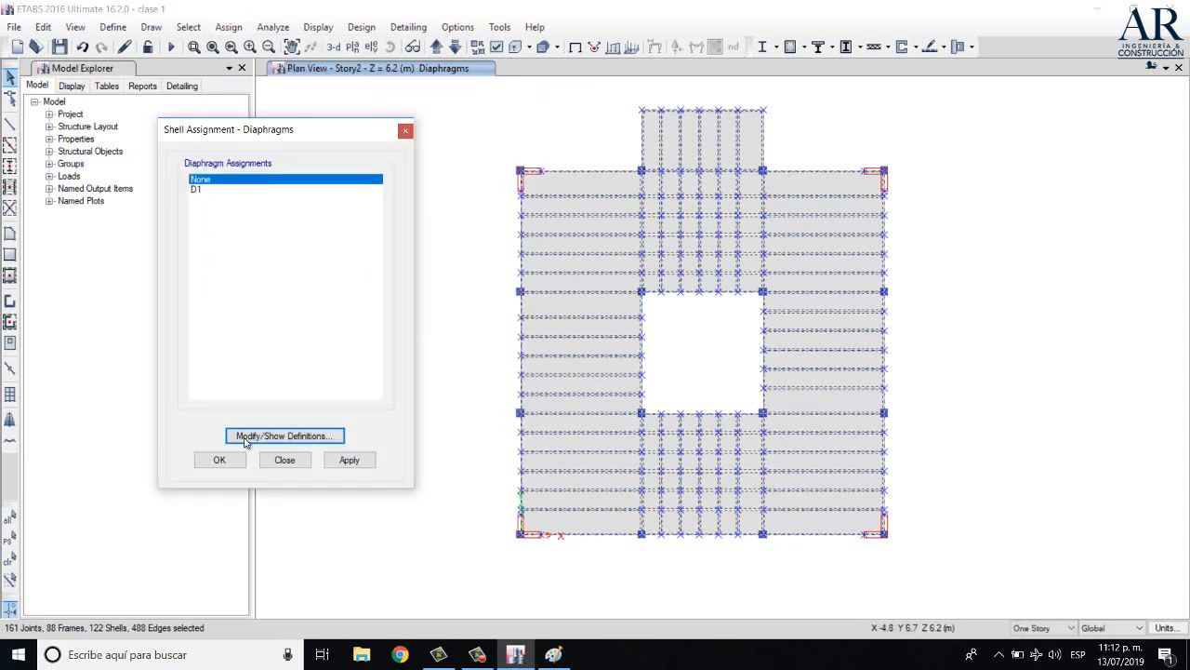
{"action": "left_click", "coordinate": [205, 189]}
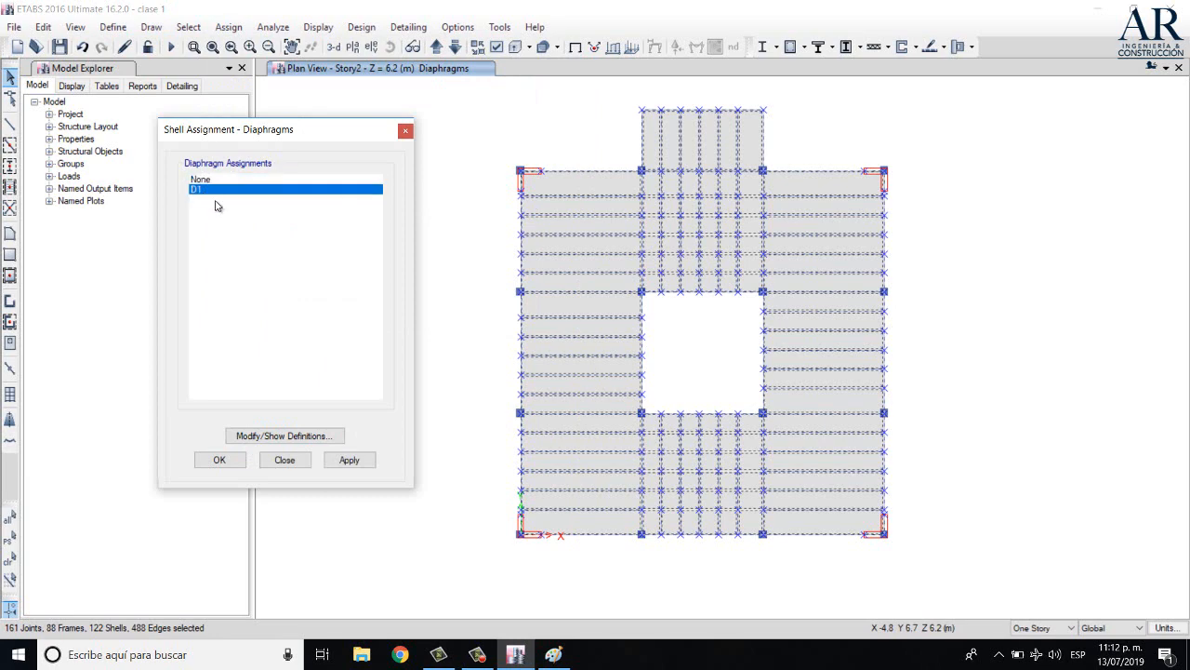
{"action": "left_click", "coordinate": [352, 460]}
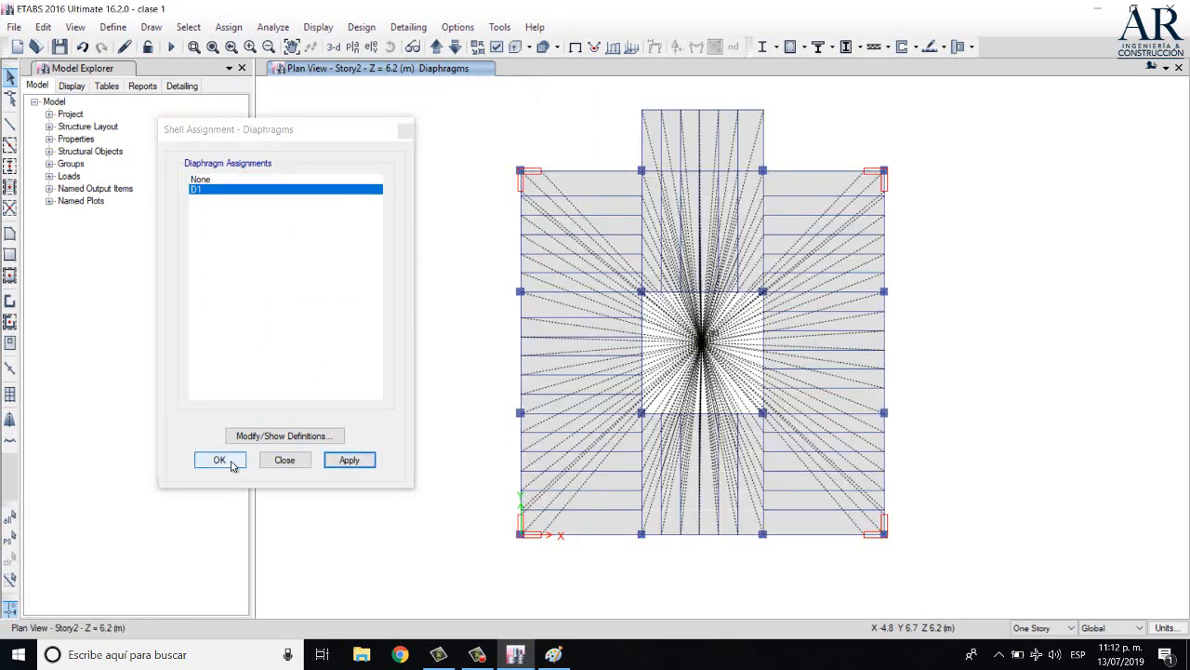
Go up to the Story3 plan, select the whole floor and assign diaphragm D1 to its shells
{"action": "left_click_drag", "start_coordinate": [341, 130], "coordinate": [270, 144]}
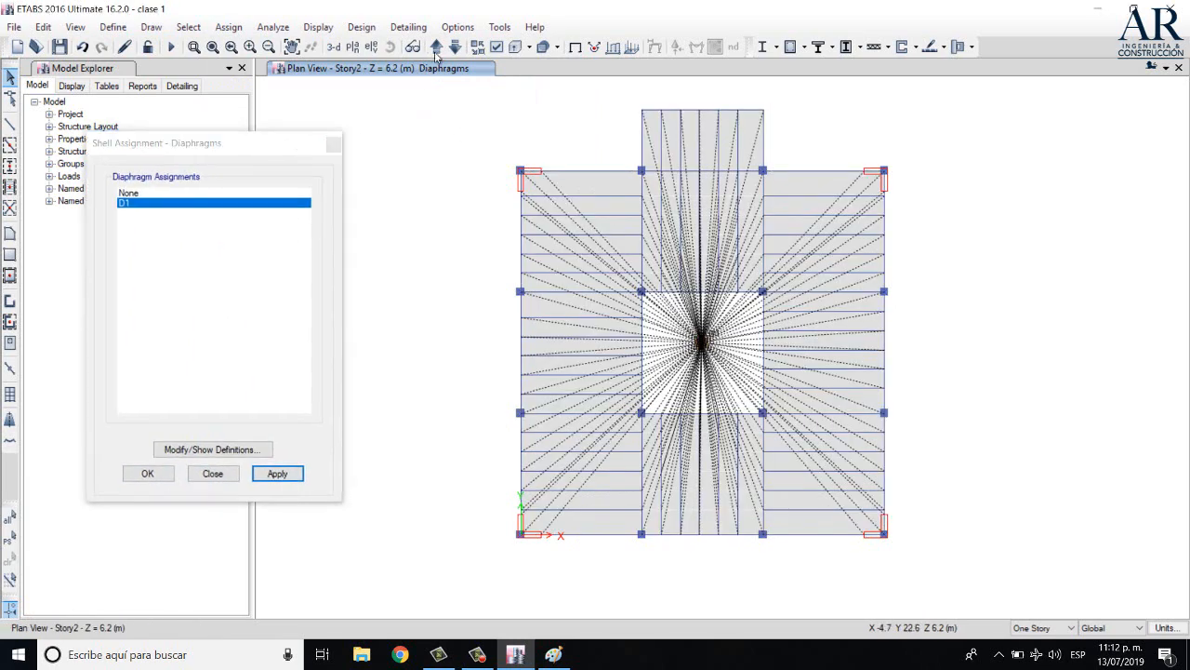
{"action": "left_click_drag", "start_coordinate": [465, 81], "coordinate": [955, 585]}
{"action": "left_click", "coordinate": [277, 473]}
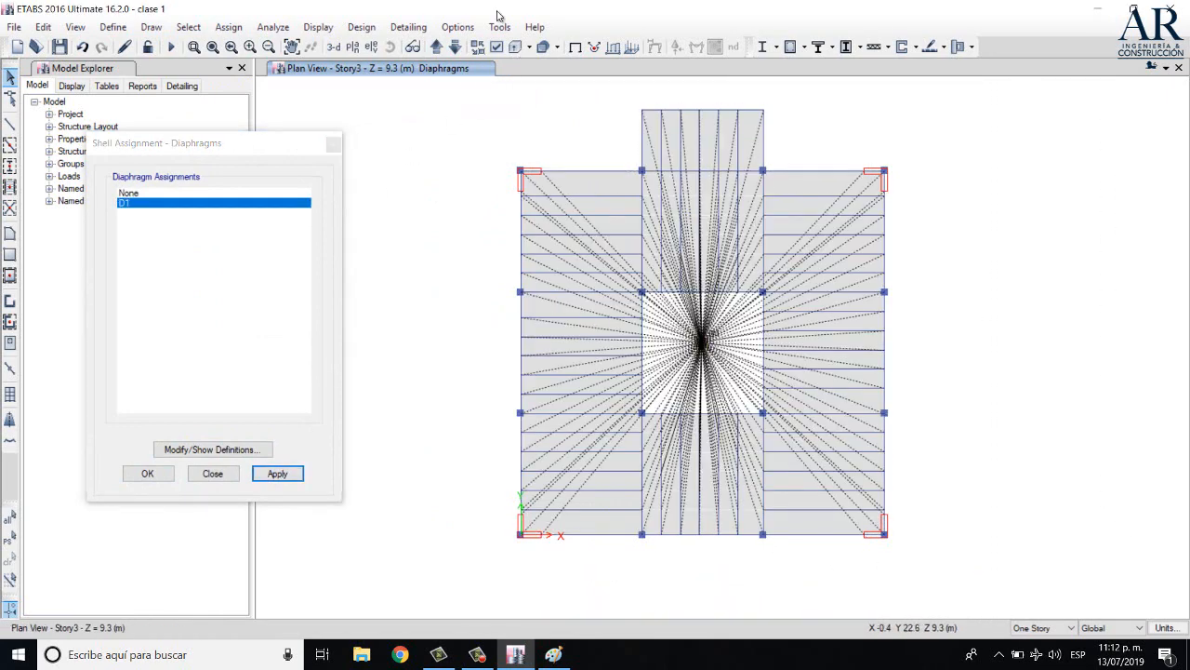
Go up to the Story4 plan, select the whole floor and assign diaphragm D1 to its shells
{"action": "left_click", "coordinate": [436, 47]}
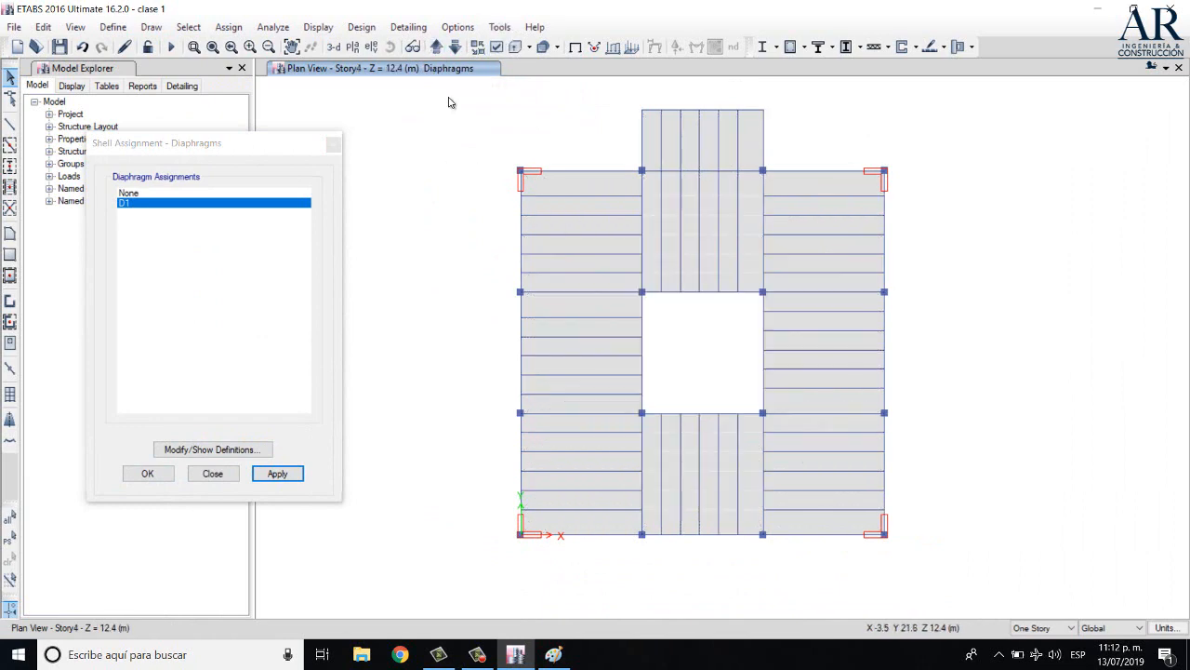
{"action": "left_click_drag", "start_coordinate": [449, 97], "coordinate": [962, 590]}
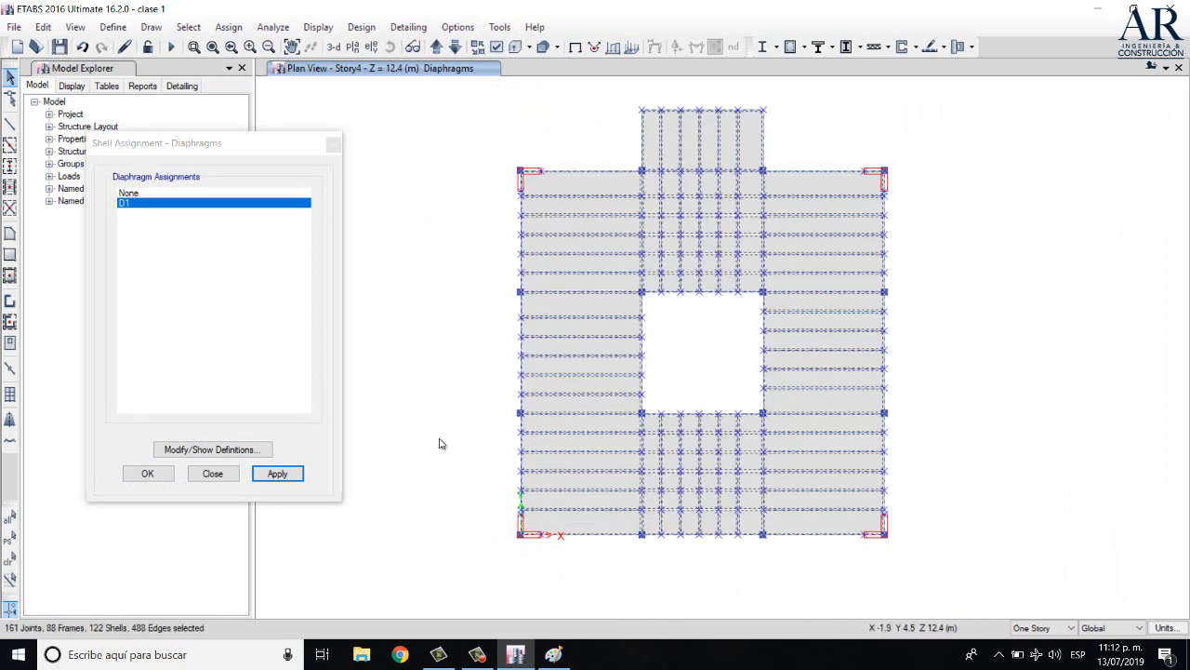
{"action": "left_click", "coordinate": [281, 480]}
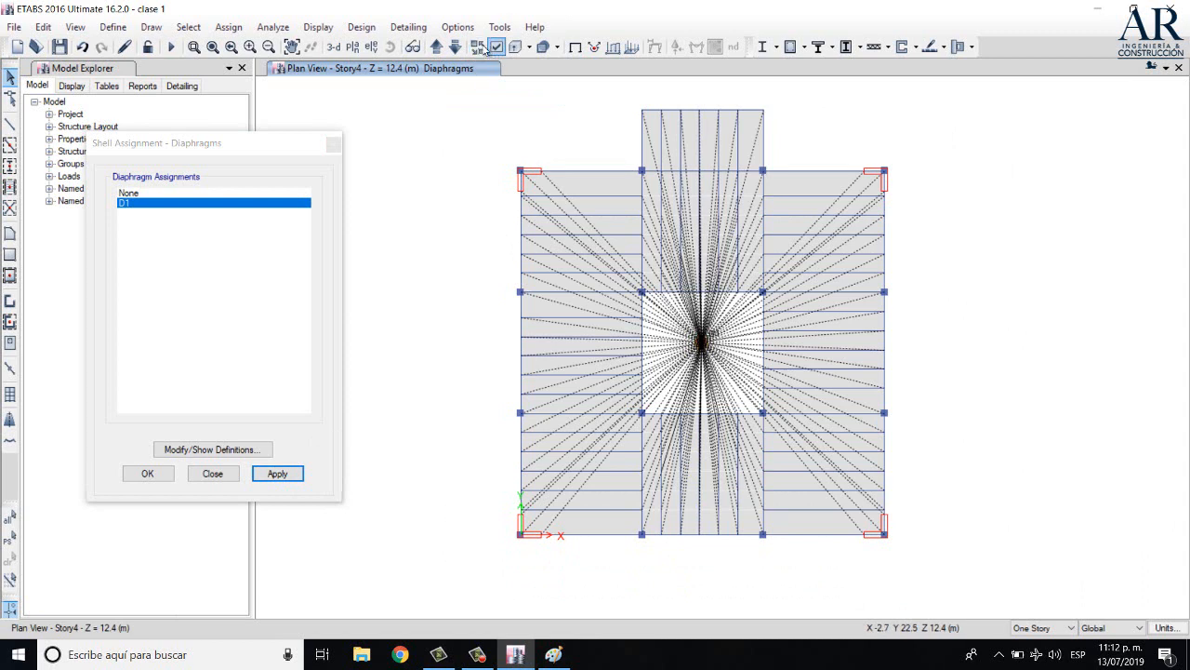
Go up to the Story5 plan, select the whole floor and assign diaphragm D1 to its shells
{"action": "left_click", "coordinate": [435, 47]}
{"action": "left_click_drag", "start_coordinate": [443, 89], "coordinate": [1018, 613]}
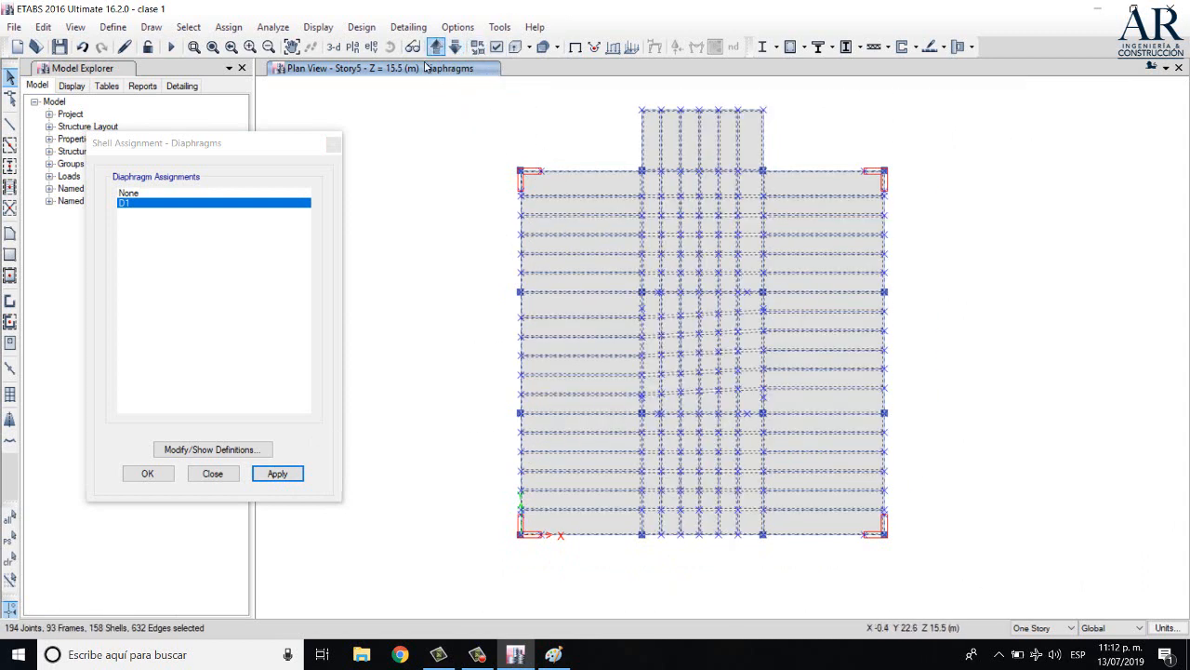
{"action": "left_click", "coordinate": [277, 473]}
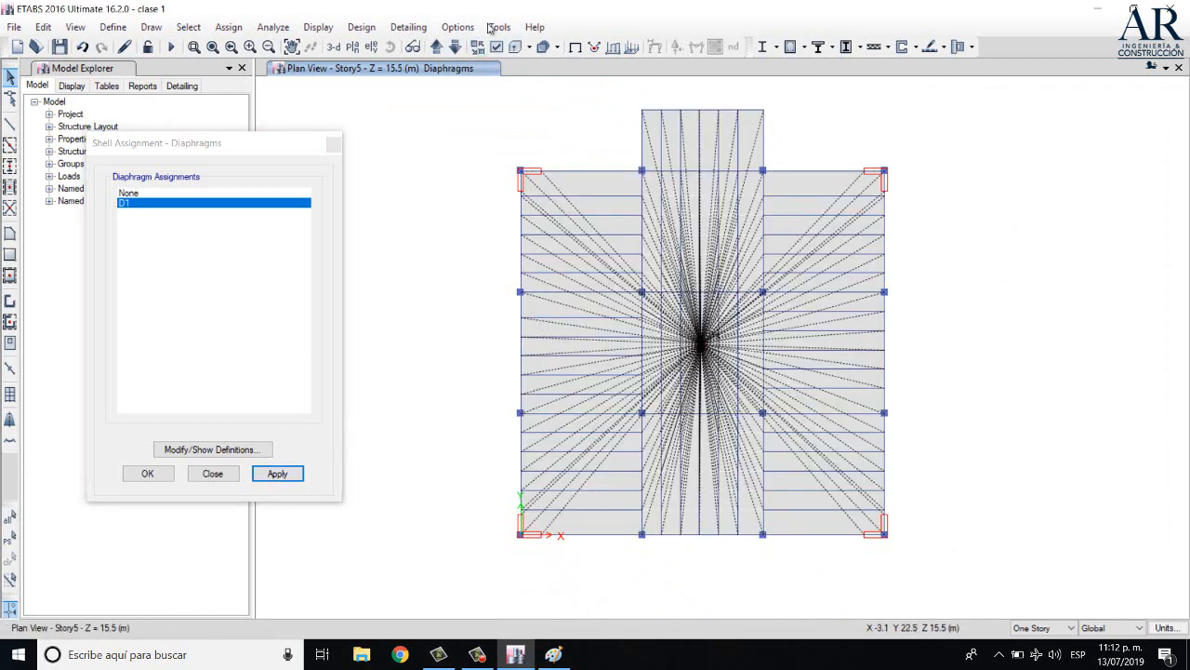
Go up to the Story6 plan, select the small central slab and assign diaphragm D1 to it
{"action": "left_click", "coordinate": [436, 47]}
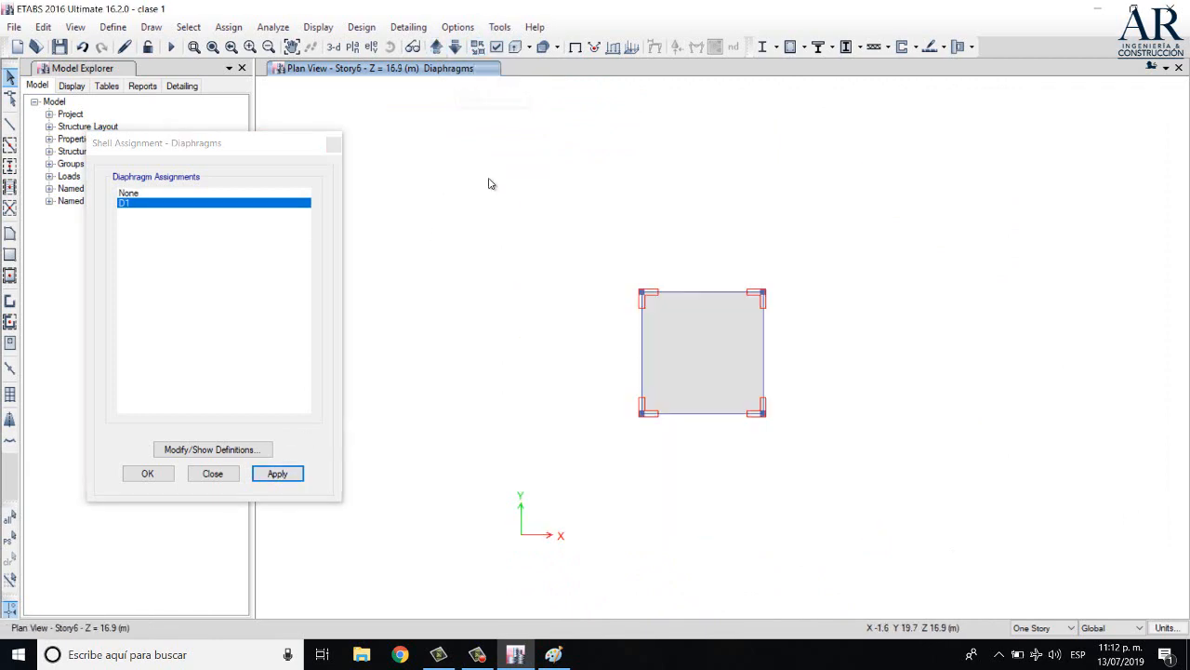
{"action": "left_click_drag", "start_coordinate": [504, 216], "coordinate": [845, 524]}
{"action": "left_click", "coordinate": [277, 473]}
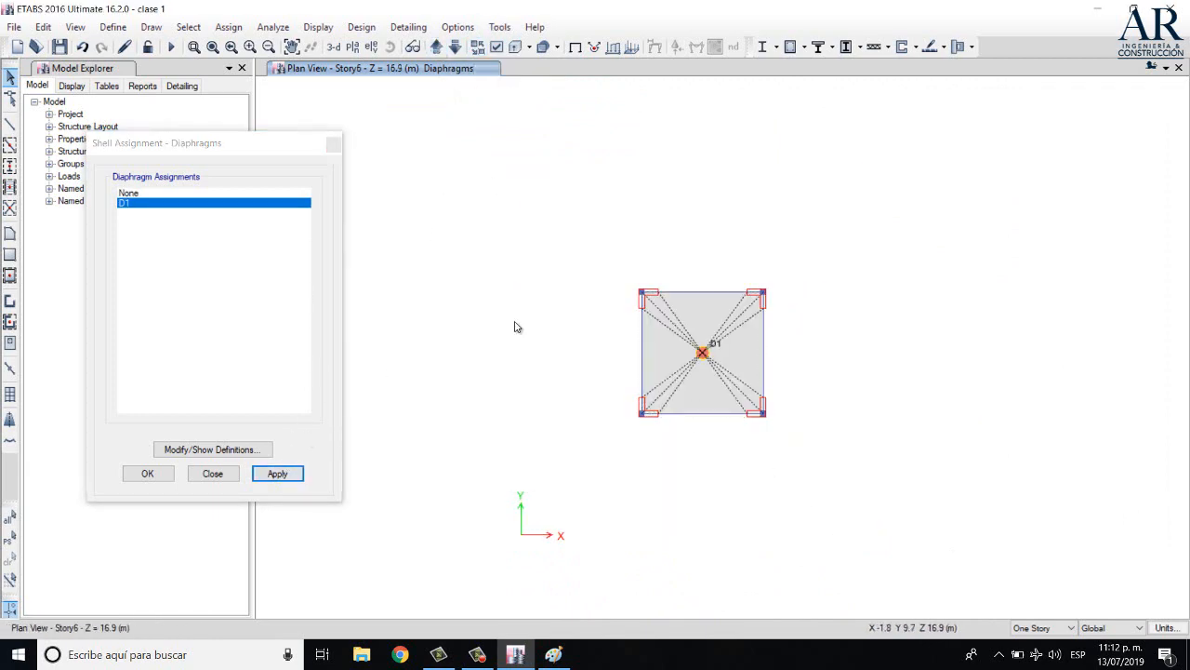
Close the diaphragm assignment and inspect the diaphragms of all stories in a rotated 3-D view
{"action": "left_click", "coordinate": [455, 47]}
{"action": "left_click", "coordinate": [456, 47]}
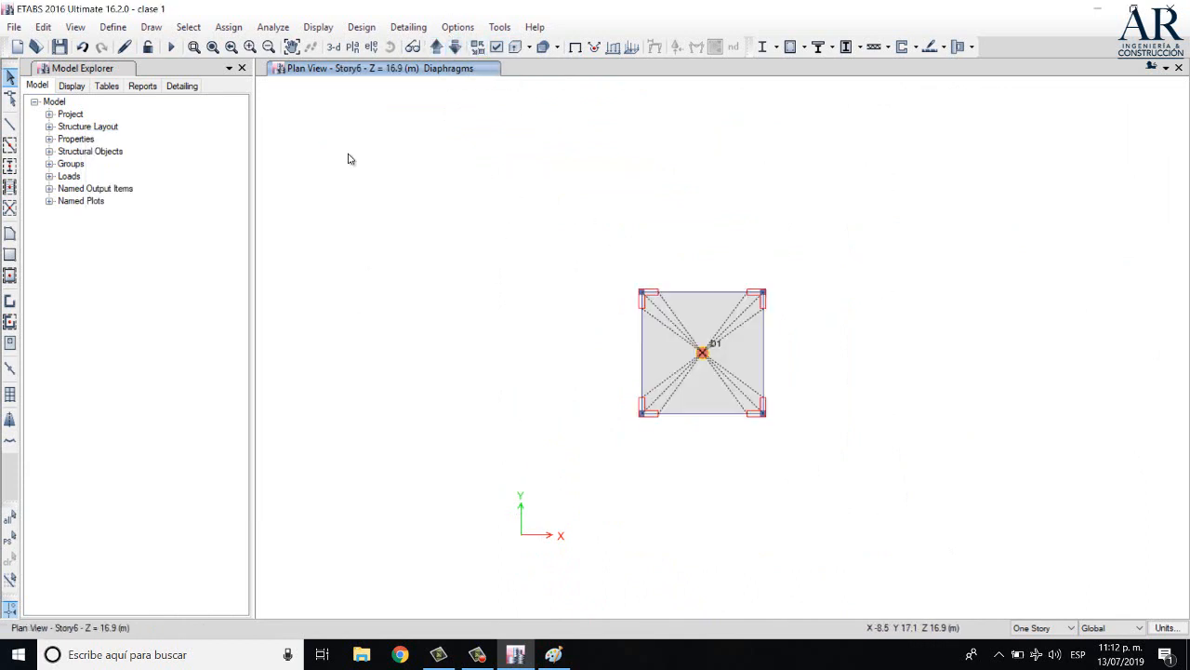
{"action": "left_click", "coordinate": [333, 145]}
{"action": "left_click", "coordinate": [333, 47]}
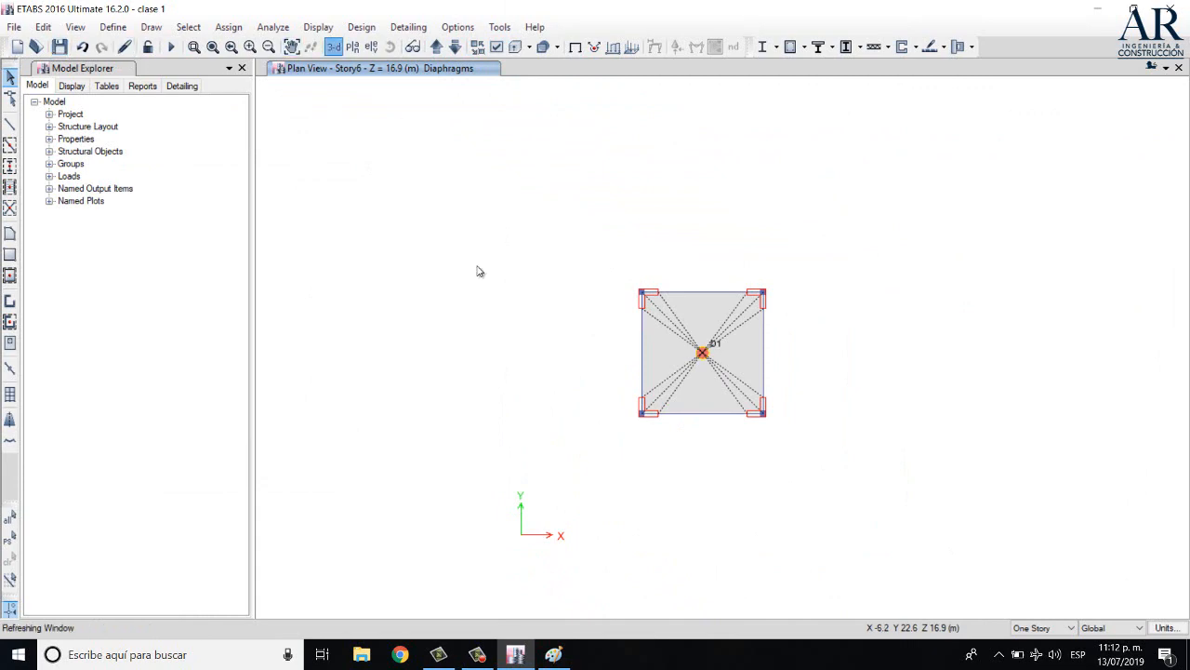
{"action": "left_click", "coordinate": [390, 47]}
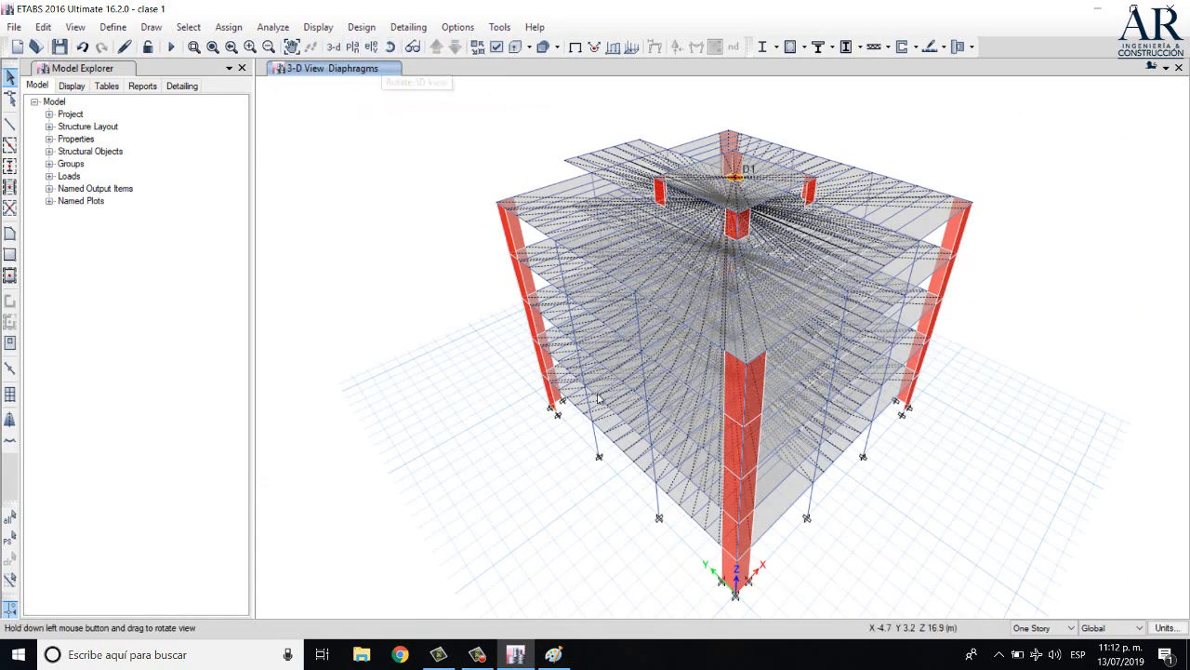
{"action": "left_click_drag", "start_coordinate": [484, 233], "coordinate": [381, 385]}
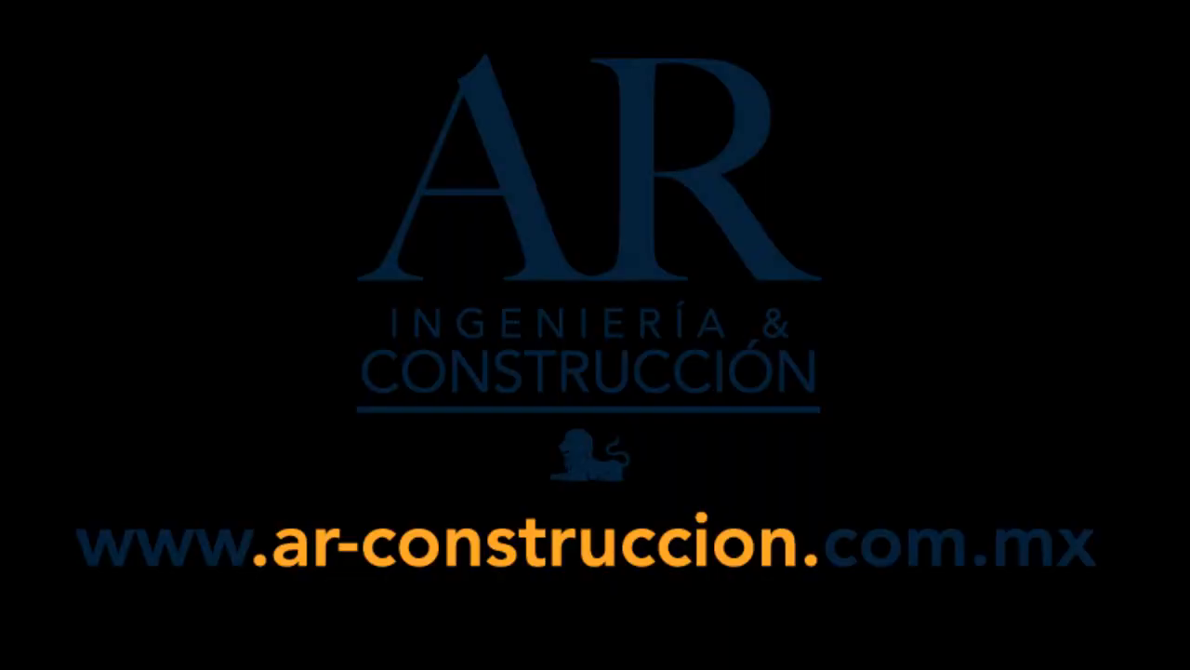